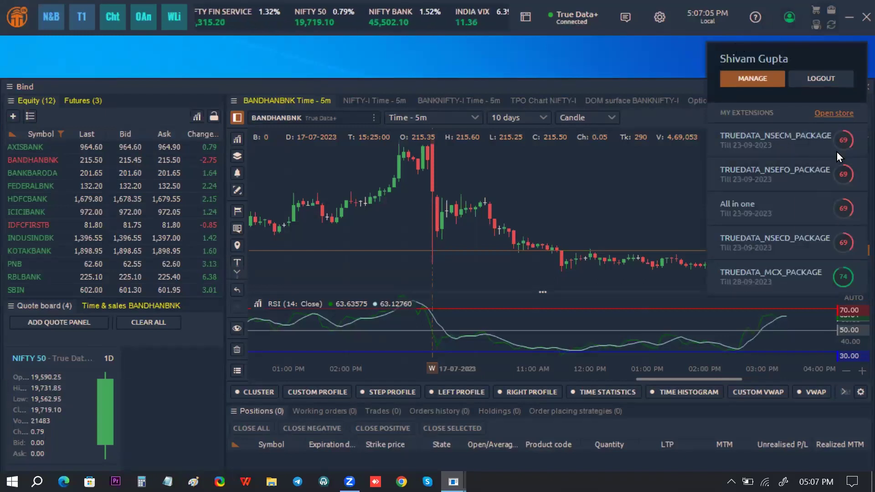
Dismiss the account overview and show the Futures watchlist in the Bind window.
left_click(427, 85)
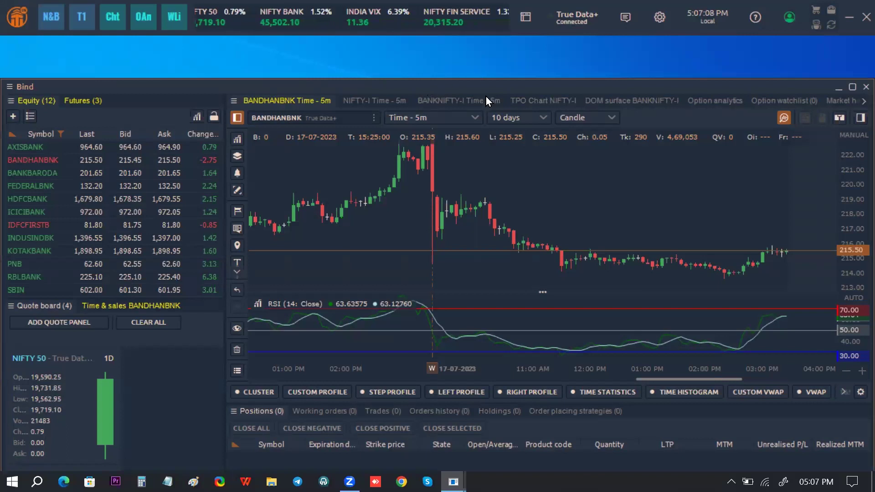
double_click(468, 86)
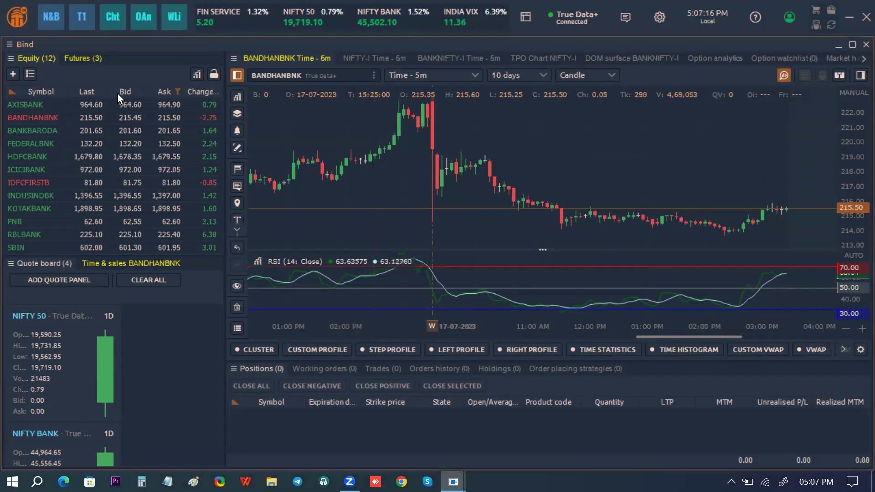
left_click(78, 58)
left_click(30, 59)
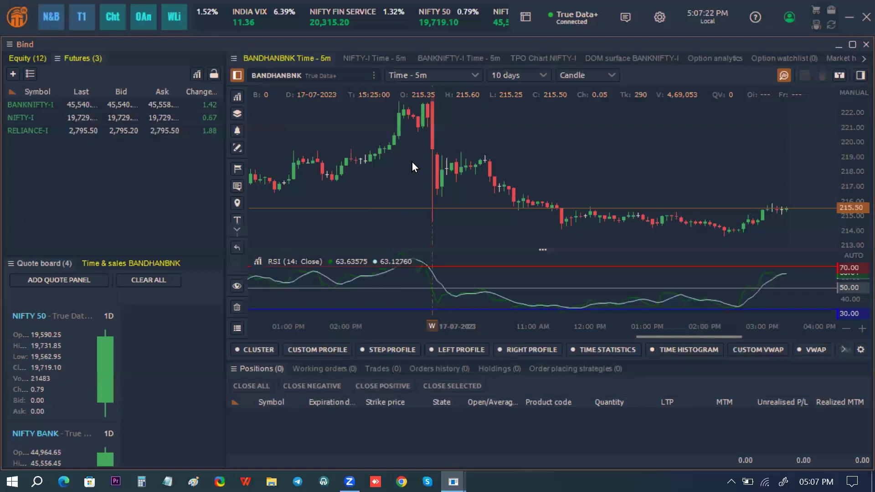
View the NIFTY-I, BANKNIFTY-I, TPO chart, DOM surface and Option analytics panels of the Bind window in turn.
key("ctrl+Tab")
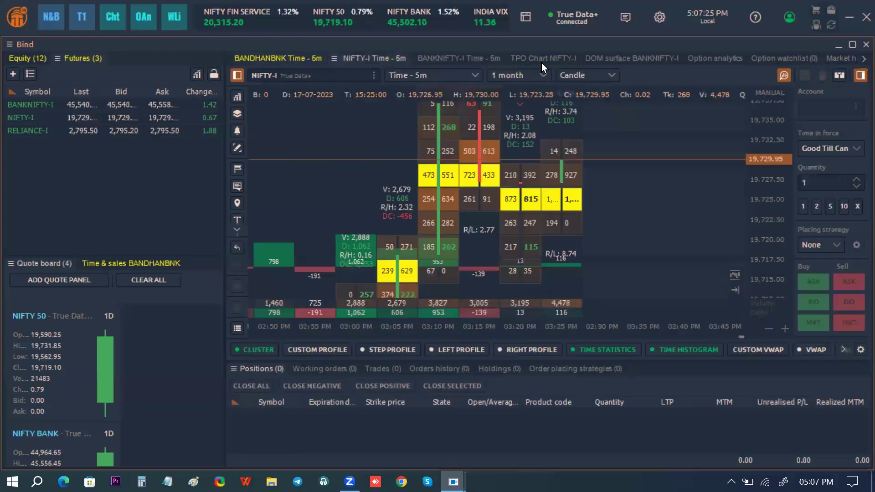
key("ctrl+Tab")
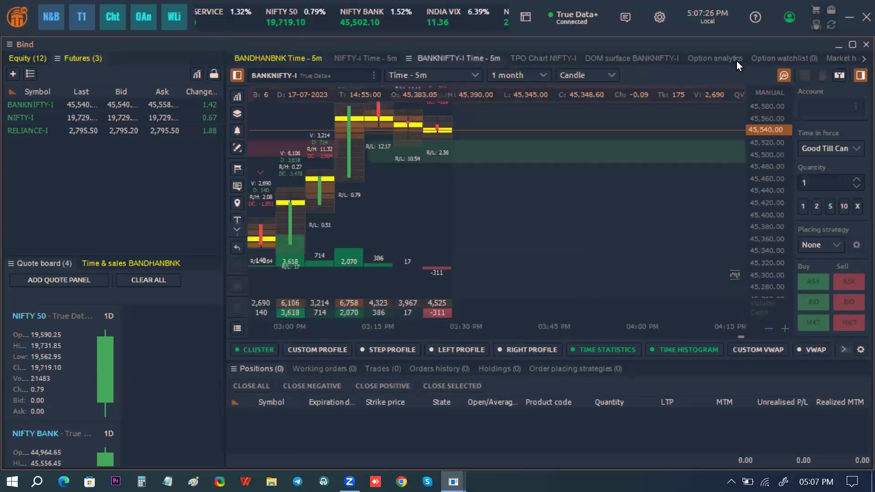
key("ctrl+Tab")
key("ctrl+Tab")
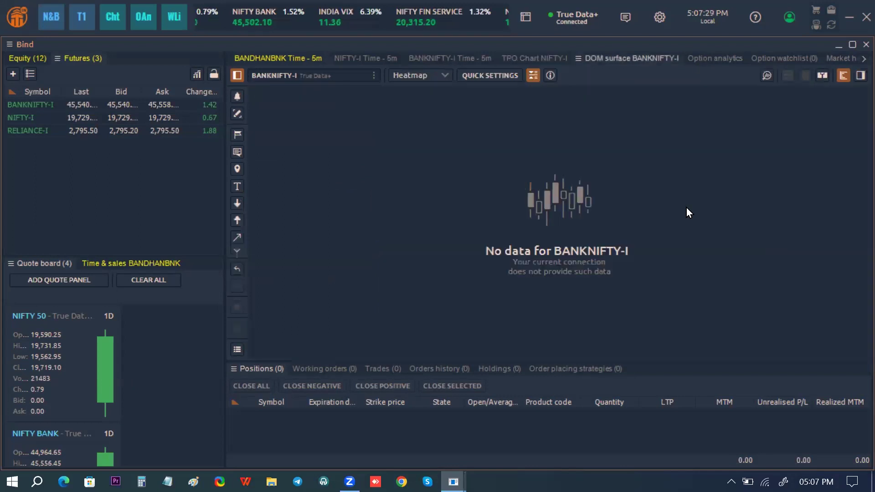
key("ctrl+Tab")
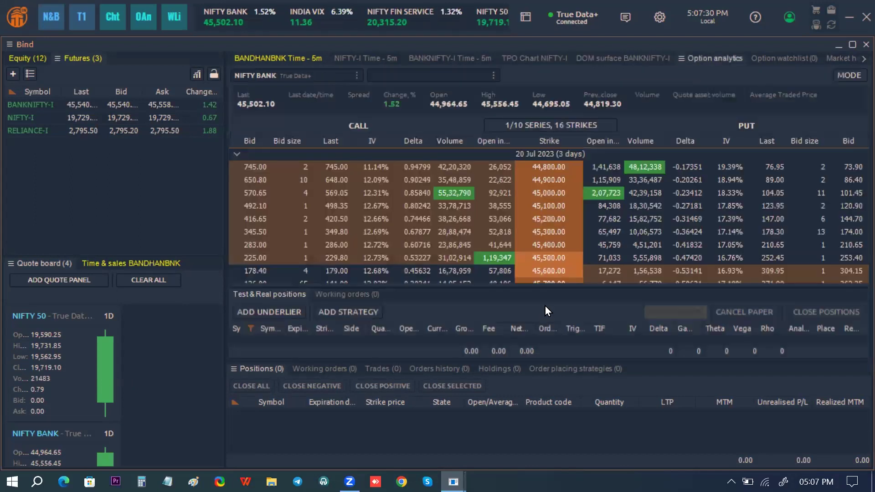
left_click(356, 59)
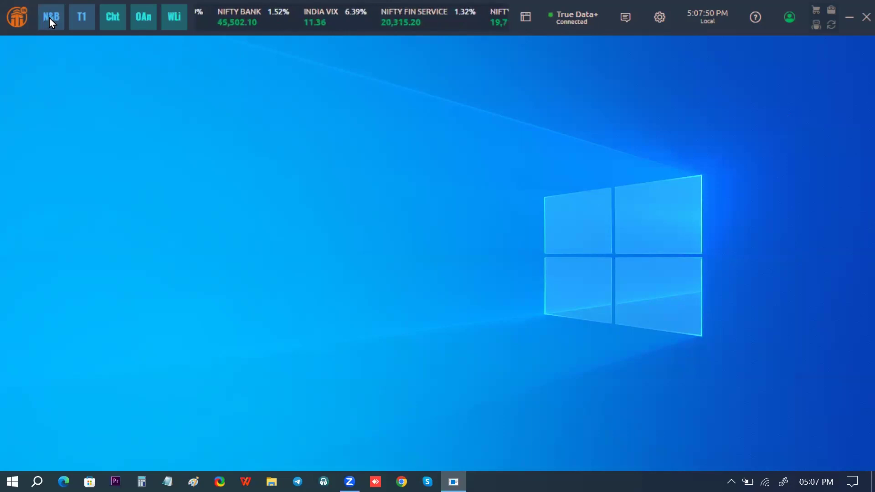
Look through the main menu's panel categories with the templates collapsed, and view the About information.
left_click(13, 16)
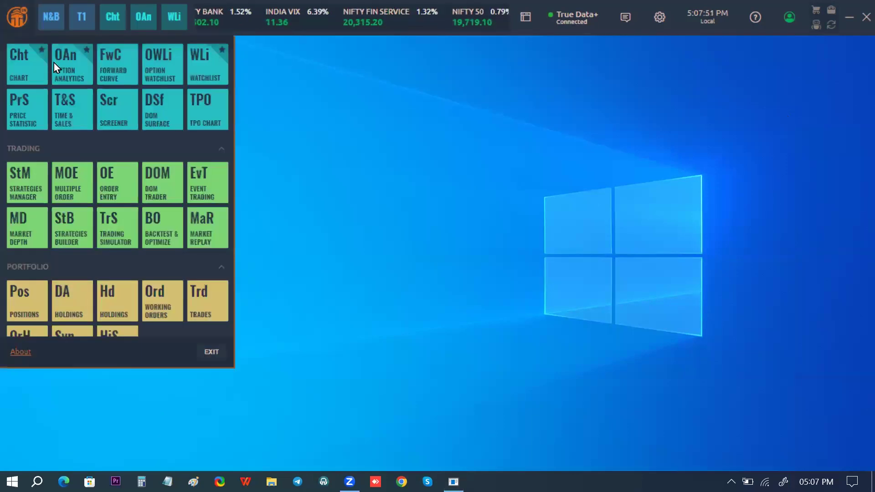
scroll(12, 16, "down", 10)
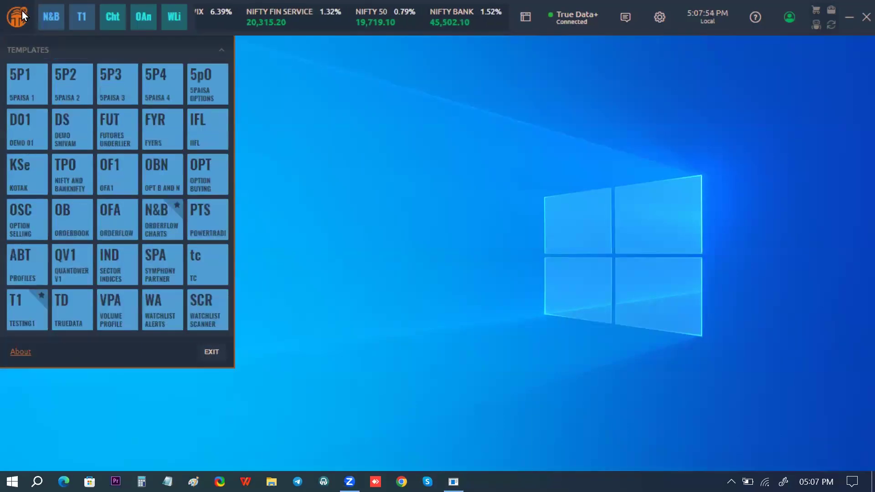
left_click(223, 49)
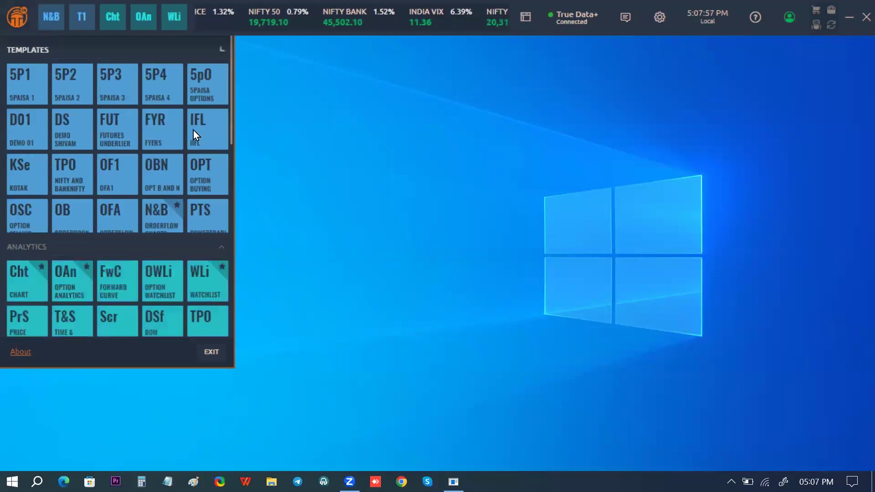
scroll(156, 183, "down", 5)
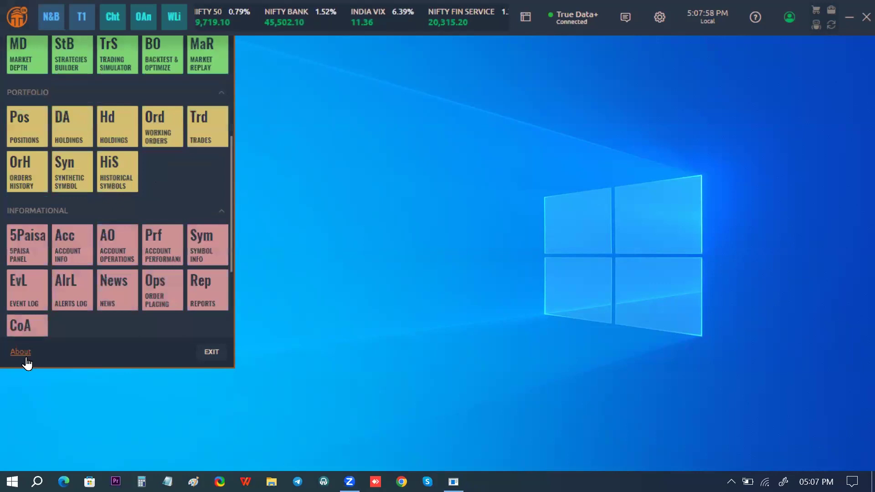
scroll(27, 363, "down", 3)
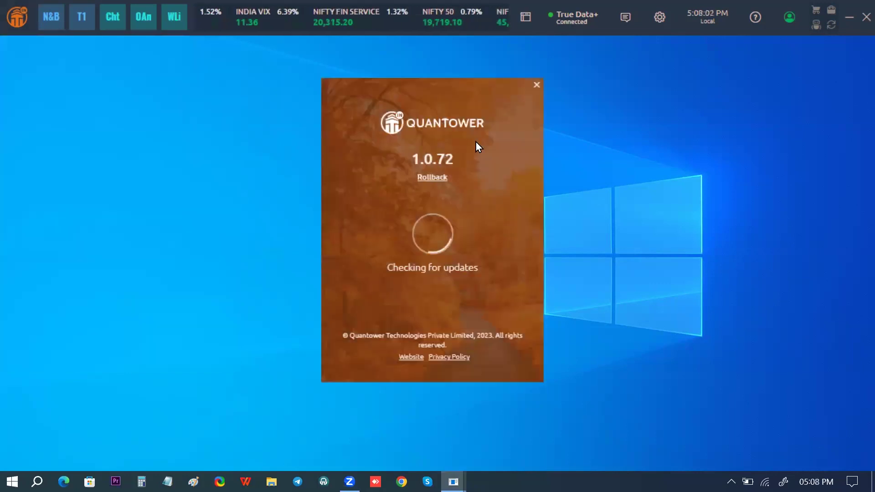
left_click(537, 85)
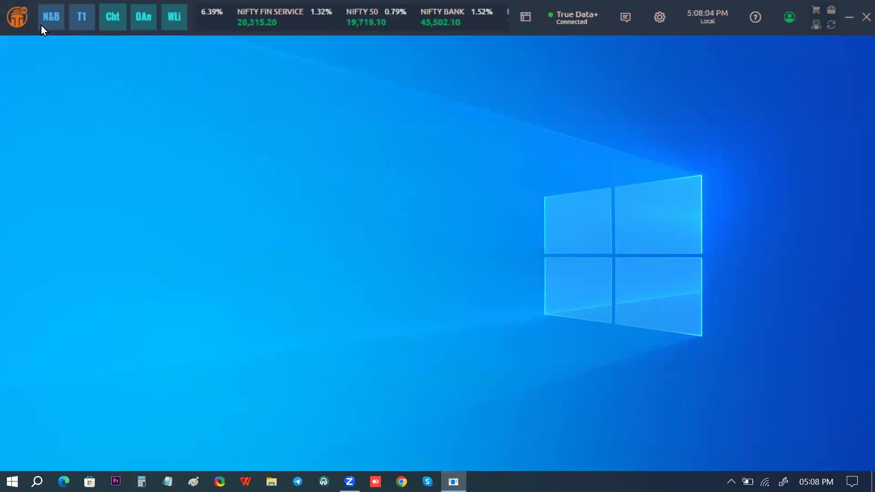
Expand the Templates category in the main menu to examine the saved templates, and collapse it again.
left_click(18, 17)
scroll(86, 61, "up", 5)
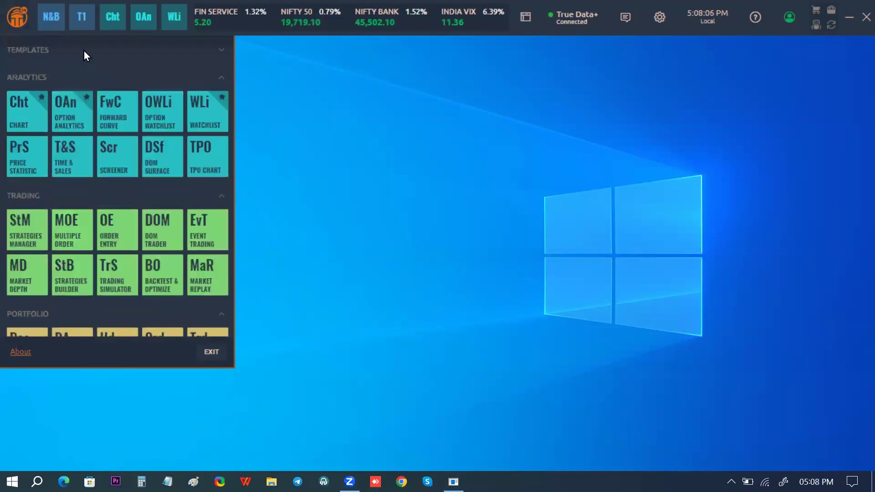
left_click(204, 58)
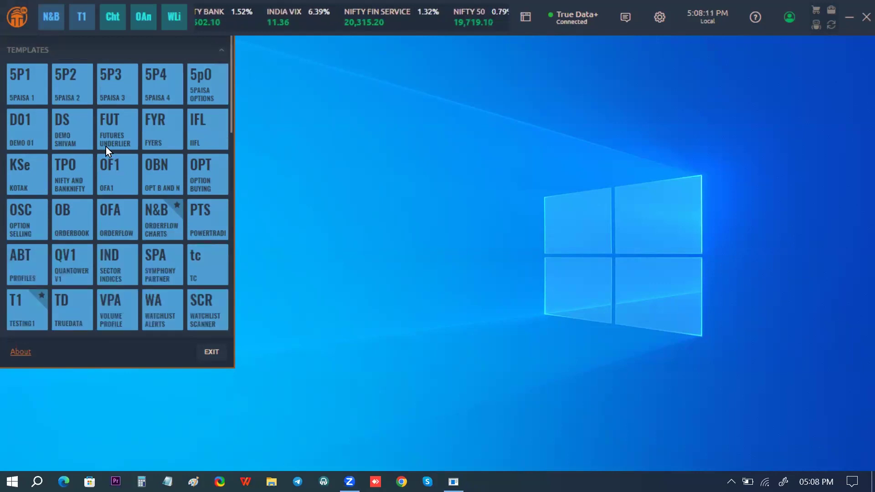
left_click(31, 51)
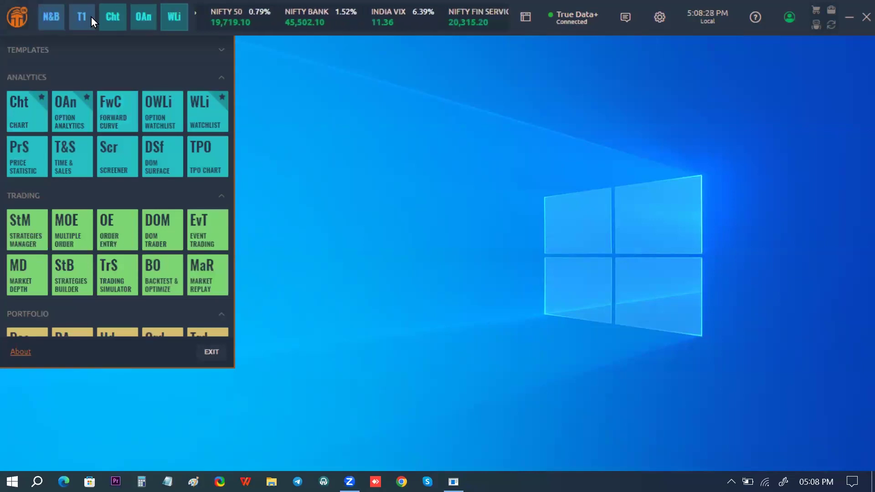
Remove the Chart panel from the toolbar favourites, add it back and close the main menu.
left_click(42, 97)
left_click(42, 95)
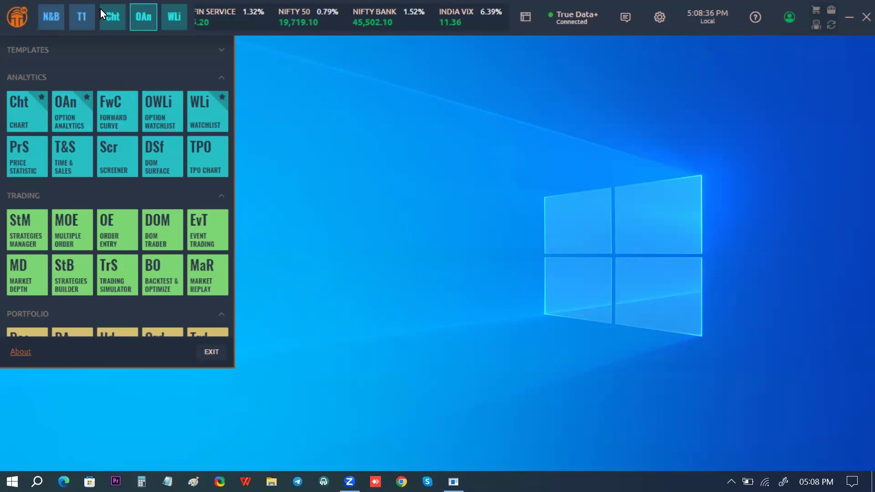
left_click(81, 26)
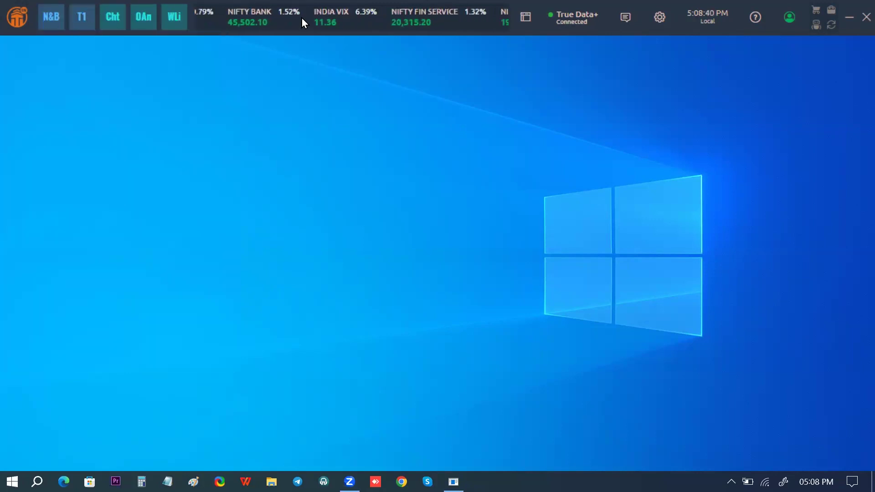
Open the ticker's items customizer, examine its symbols and change display options, and cancel without applying.
right_click(329, 26)
left_click(358, 52)
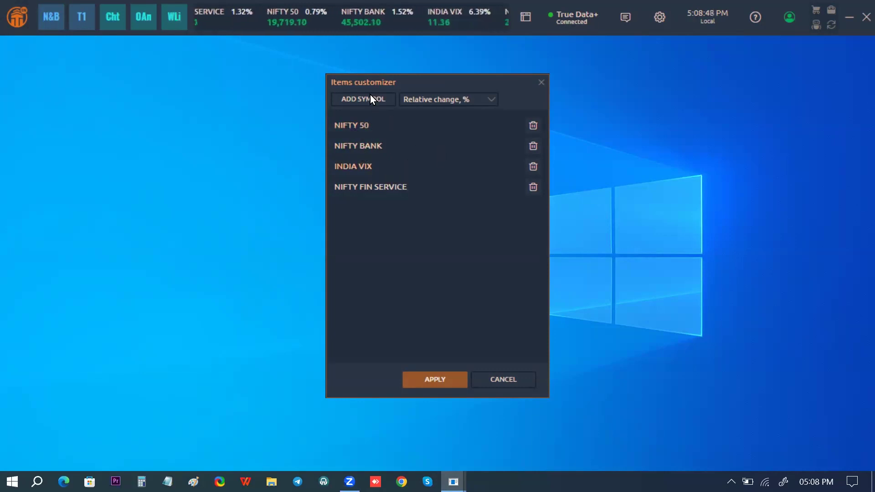
left_click_drag(365, 76, 231, 72)
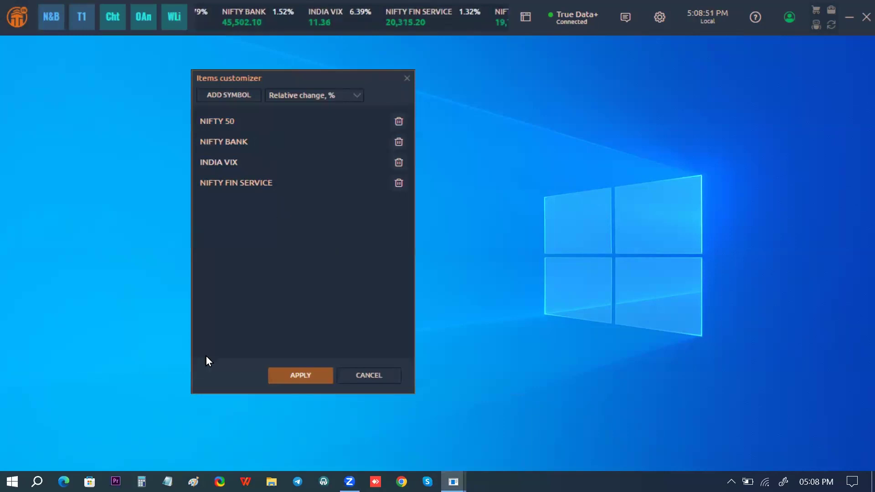
left_click(334, 97)
left_click(376, 378)
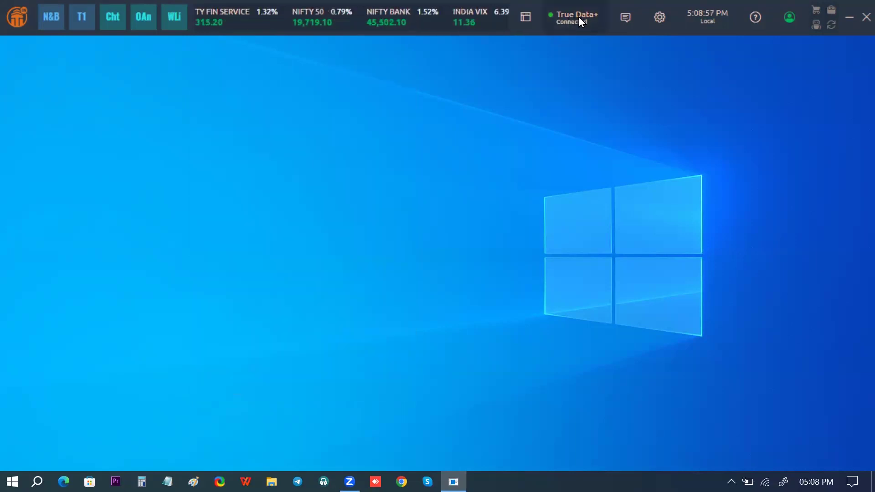
Open the connections manager and view the Dhan, Kotak and True Data+ connection pages.
left_click(580, 19)
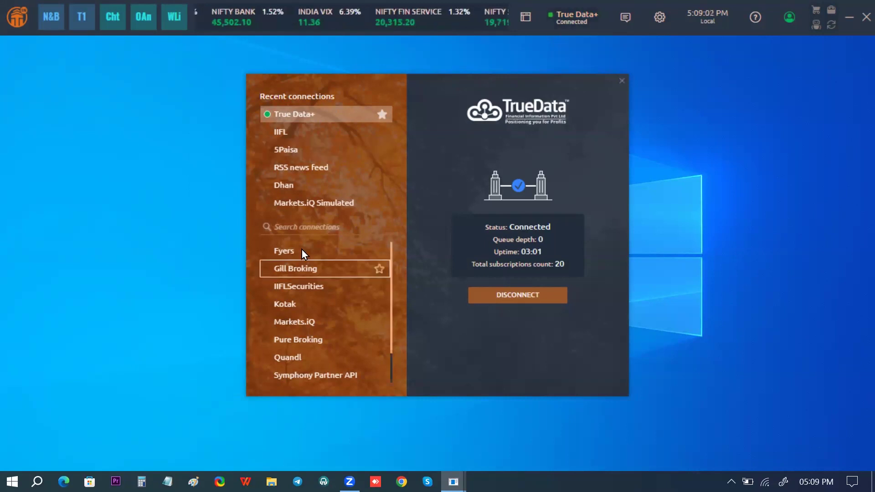
left_click(317, 180)
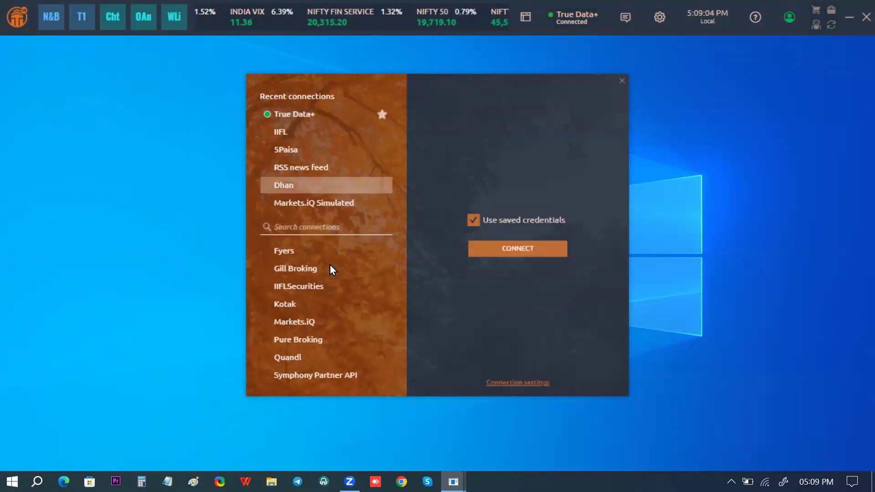
left_click(335, 297)
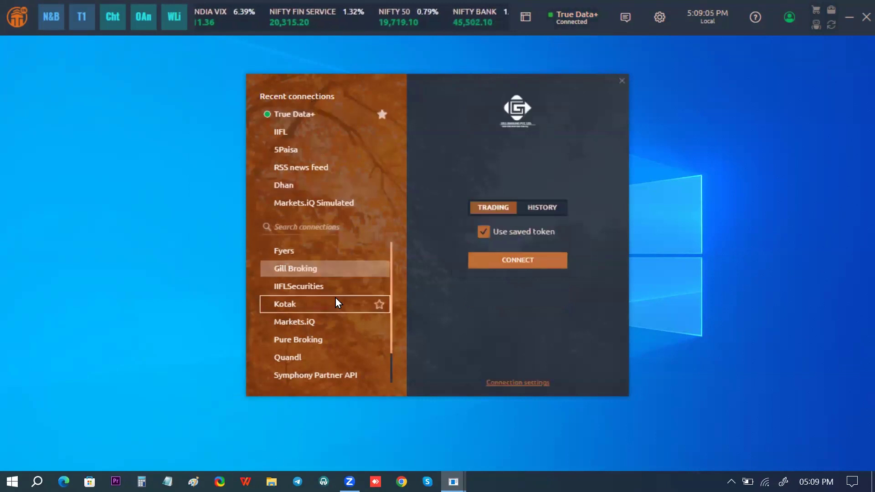
left_click(321, 188)
left_click(314, 115)
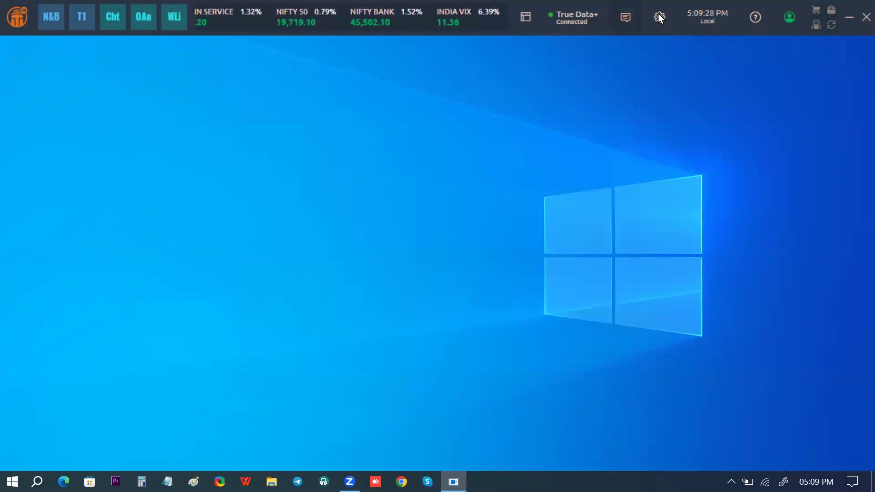
Open the general settings and check the default symbol by opening a new chart and closing it.
left_click(658, 17)
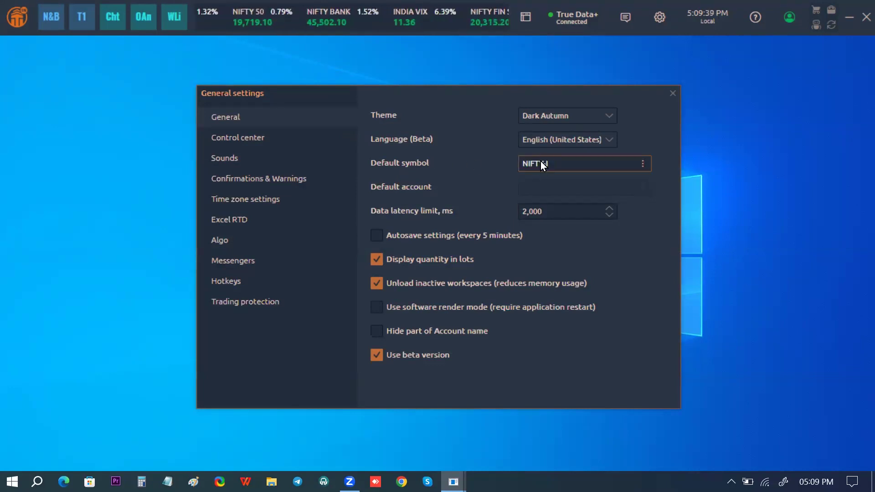
left_click(112, 12)
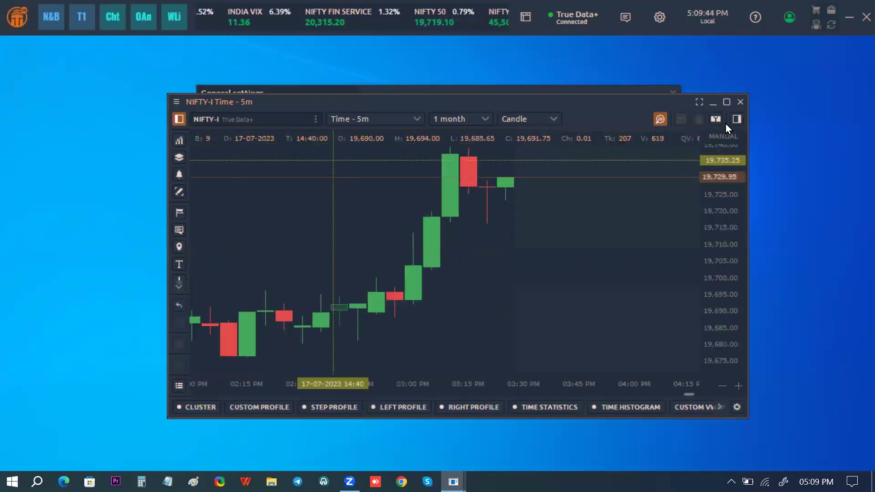
left_click(740, 102)
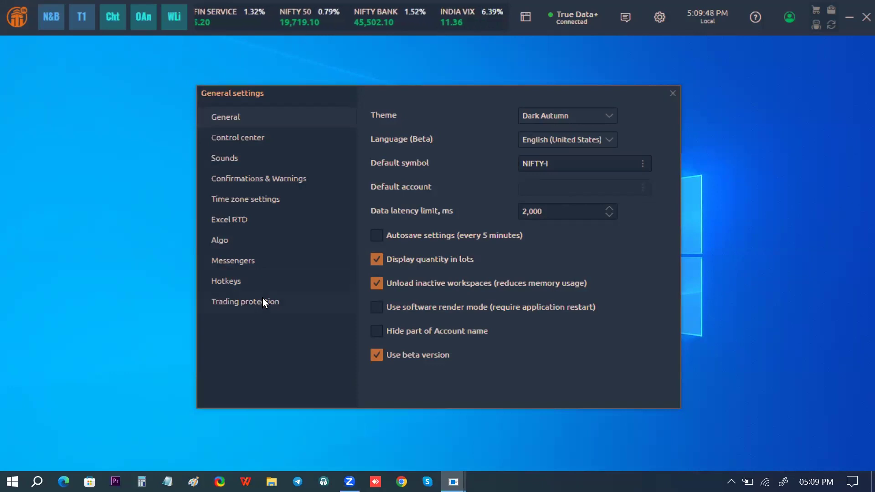
Review the panel-specific and general hotkeys and the time zone settings, and return to the General page.
left_click(274, 302)
left_click(242, 283)
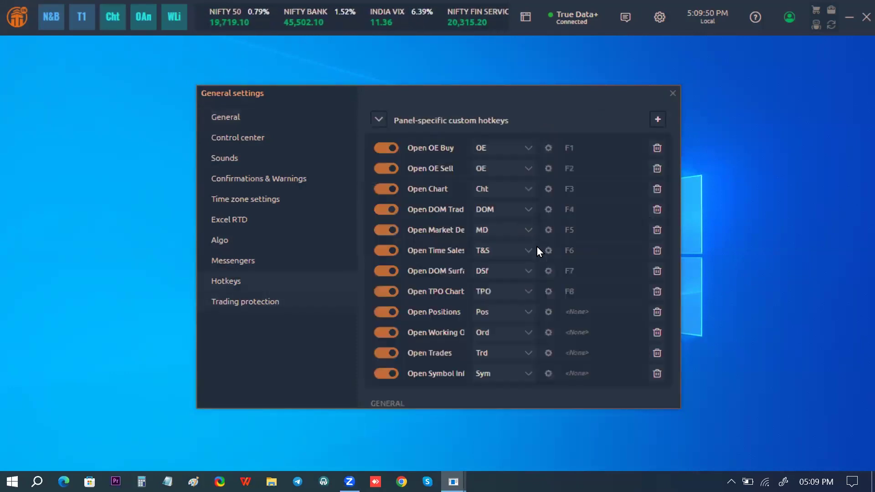
scroll(536, 247, "down", 5)
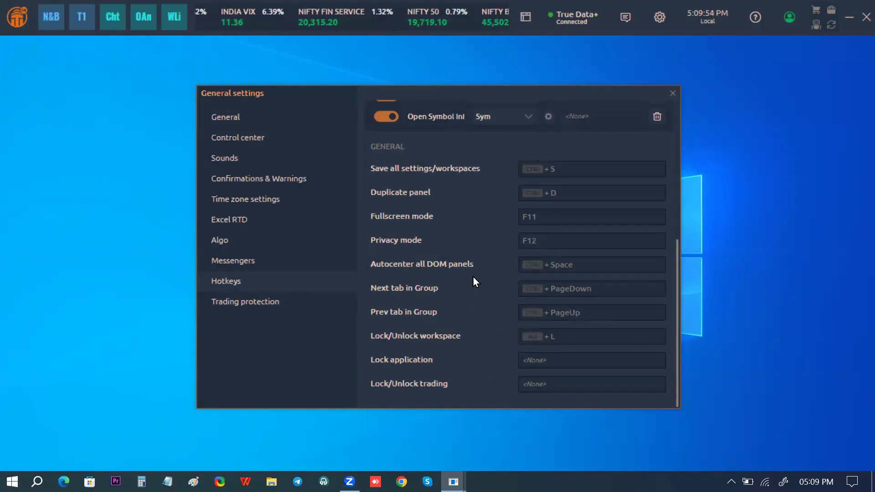
scroll(472, 277, "up", 3)
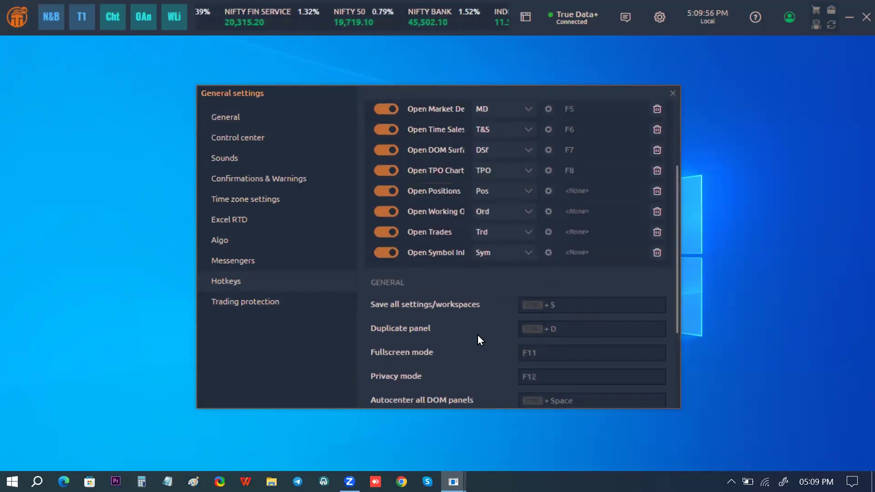
scroll(477, 334, "down", 3)
scroll(535, 231, "up", 5)
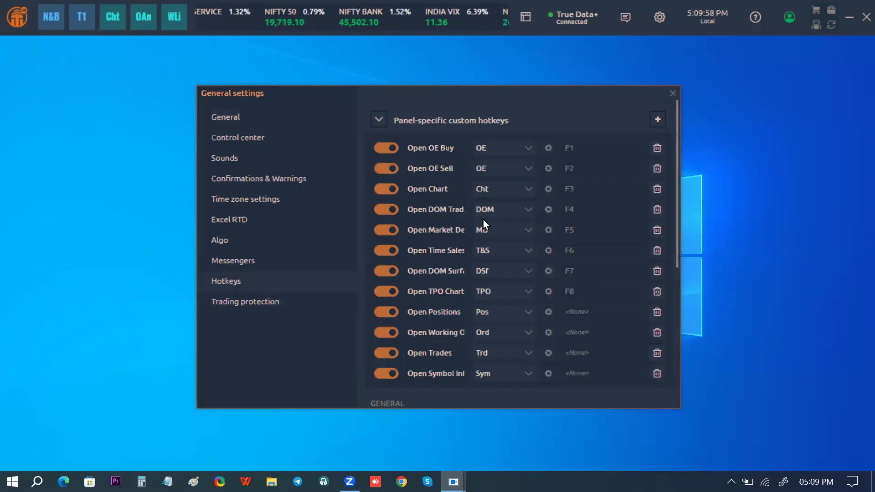
left_click(272, 200)
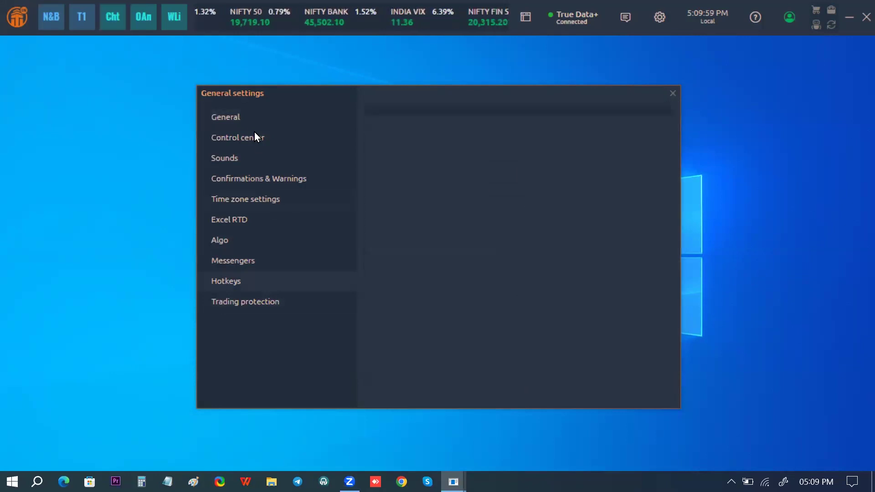
left_click(287, 117)
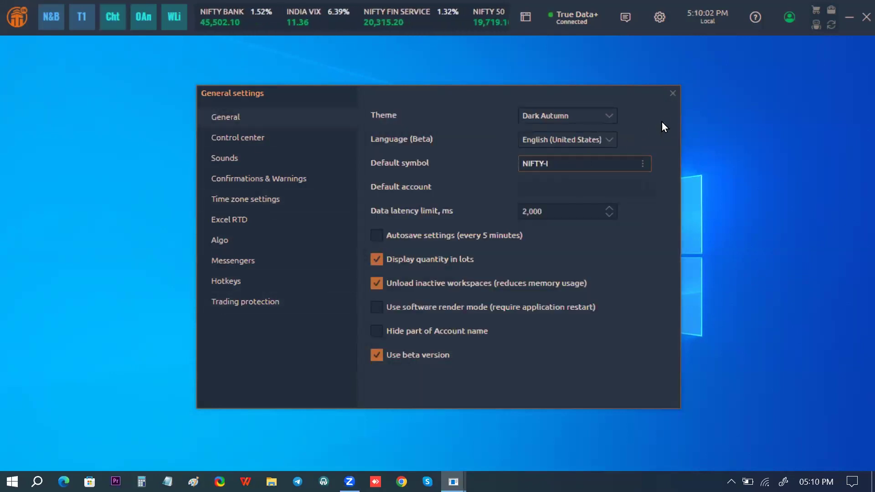
Try the Dark Forest theme, switch back to Dark Autumn, and close the general settings.
left_click(583, 115)
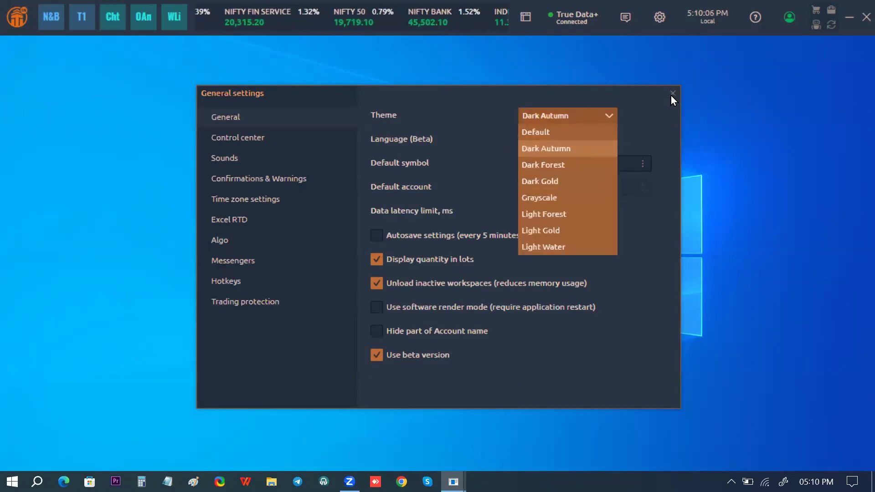
left_click(566, 166)
left_click(604, 116)
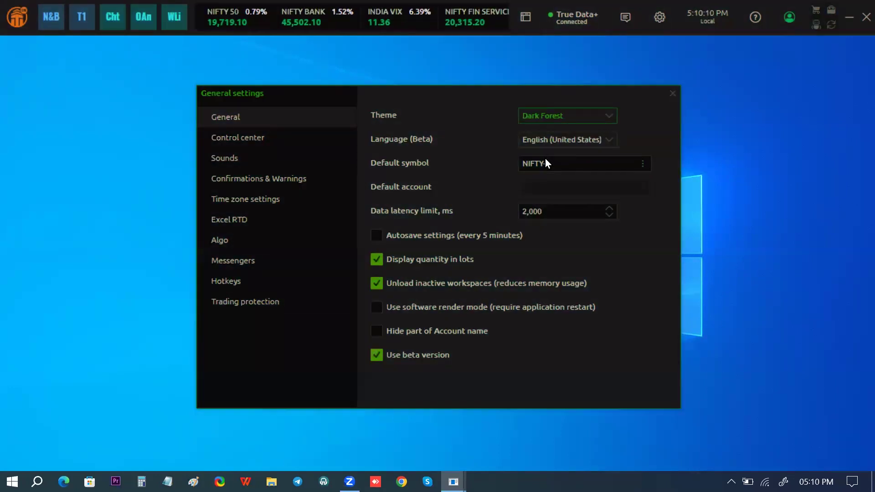
left_click(544, 148)
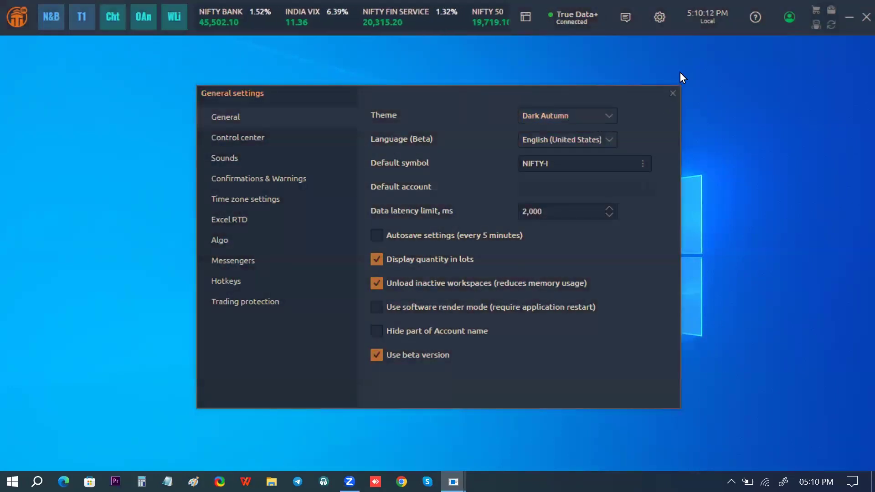
left_click(673, 94)
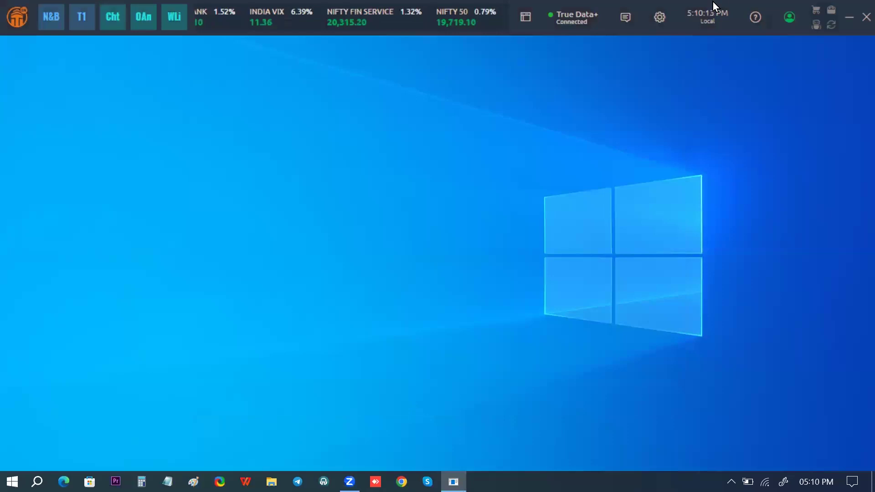
View the list of support and social media links, and the account's extensions and their expiry dates.
left_click(756, 17)
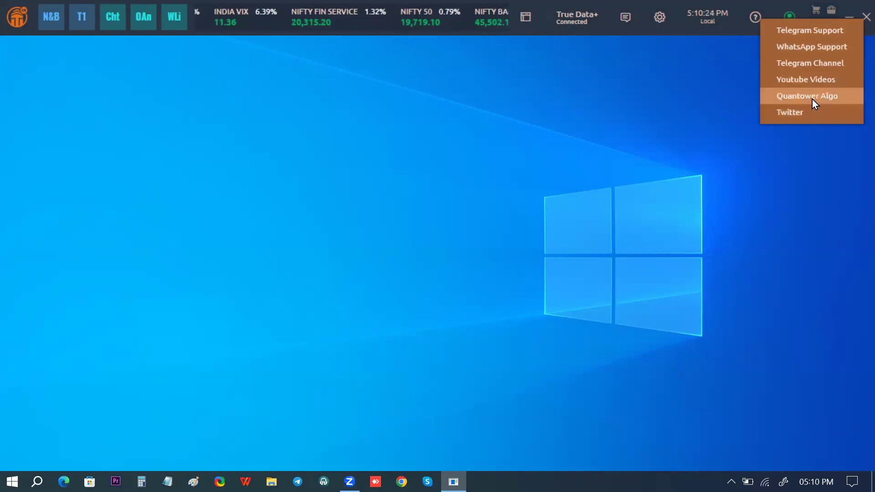
left_click(740, 70)
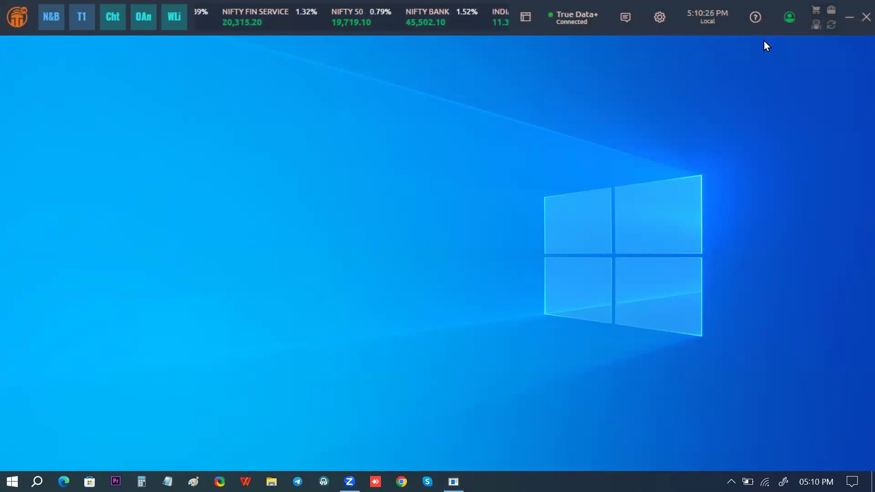
left_click(790, 19)
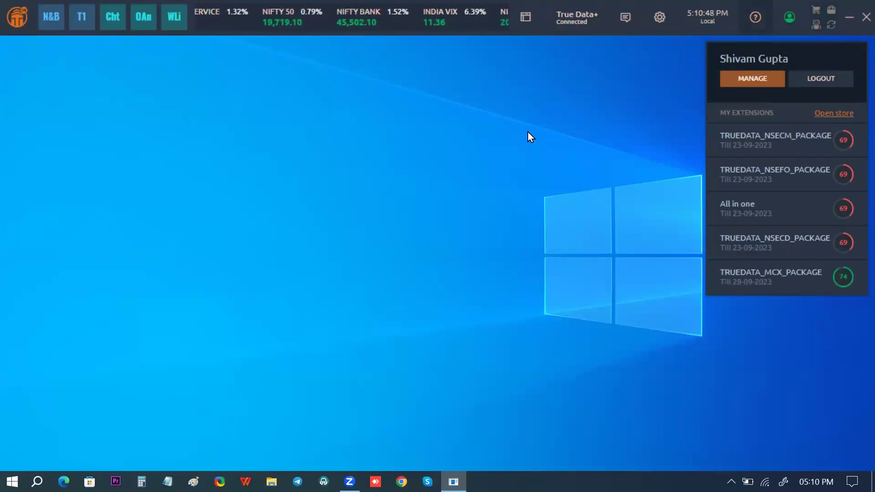
Open an Option Analytics panel from the analytics group and maximize it.
left_click(28, 16)
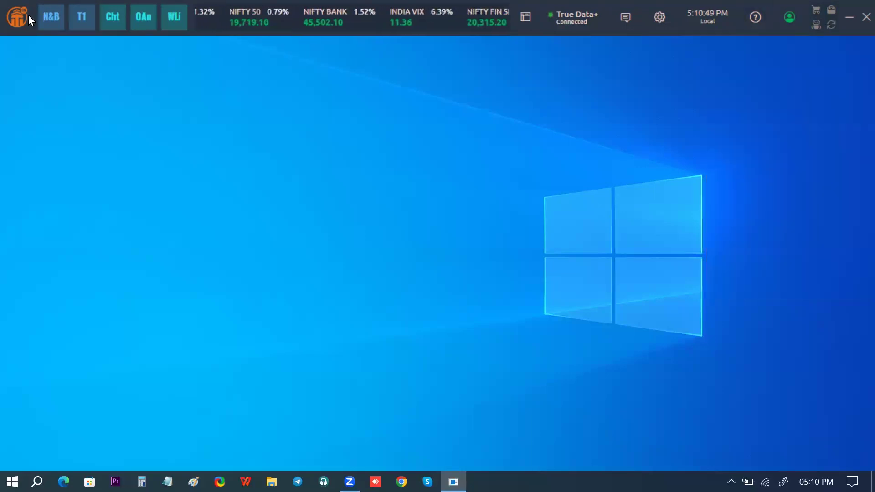
left_click(113, 144)
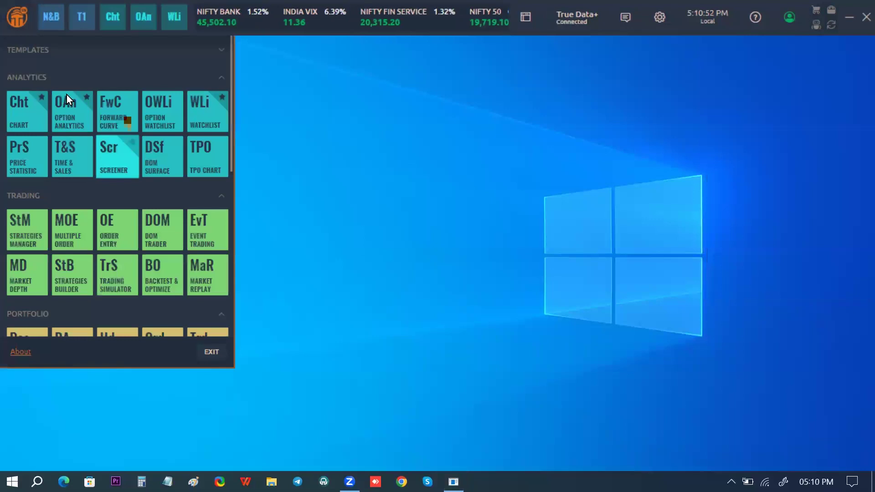
scroll(65, 92, "down", 4)
scroll(64, 91, "up", 2)
scroll(21, 78, "up", 2)
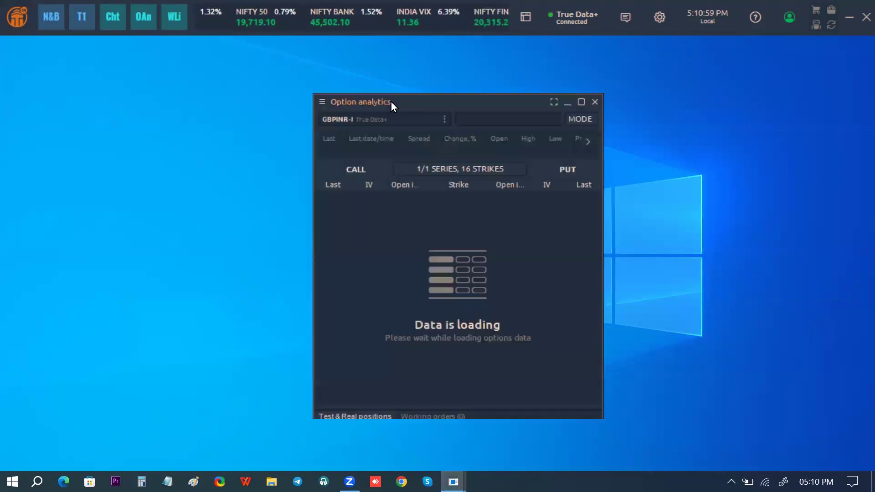
left_click(412, 69)
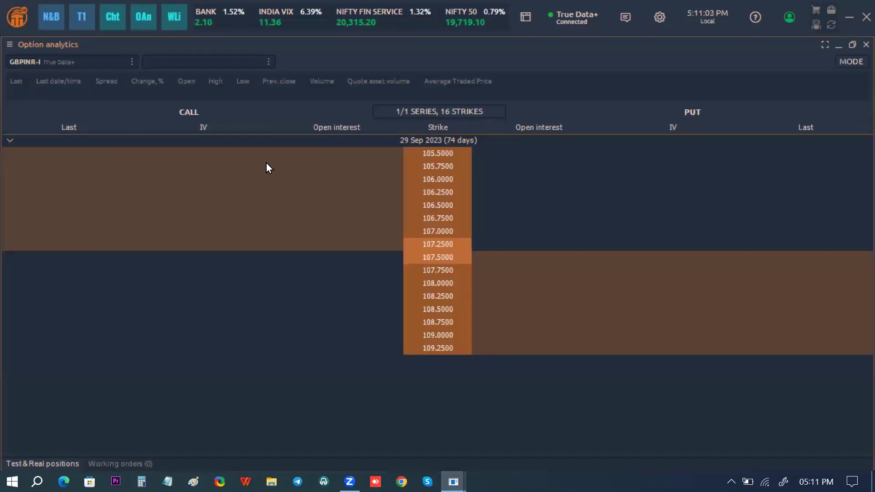
Search the symbols for "nifty" and load NIFTY BANK into the option analytics panel.
left_click(52, 60)
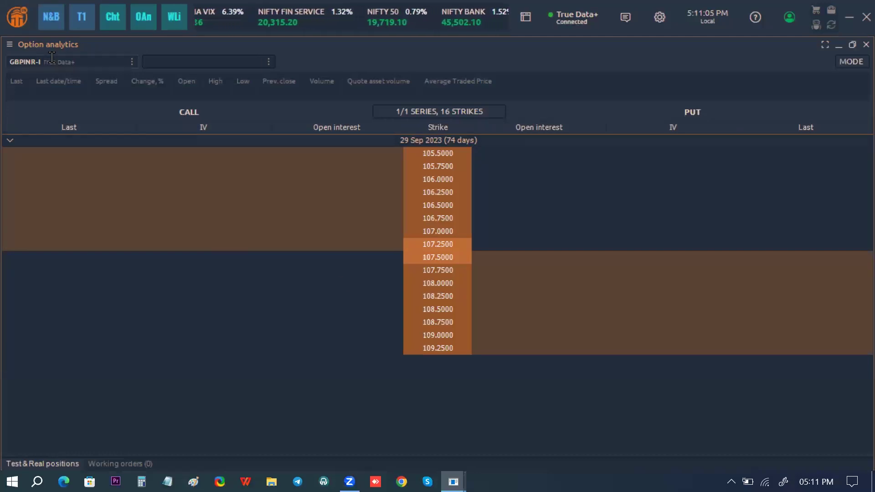
type("nifty")
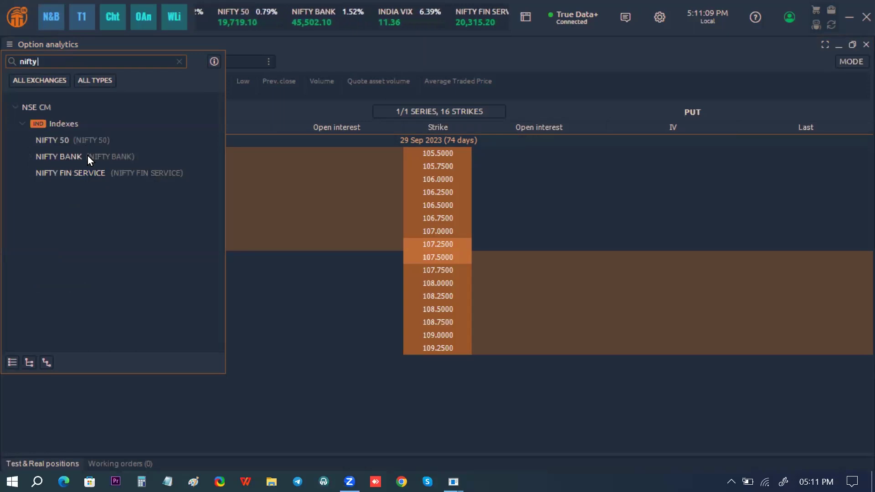
left_click(87, 155)
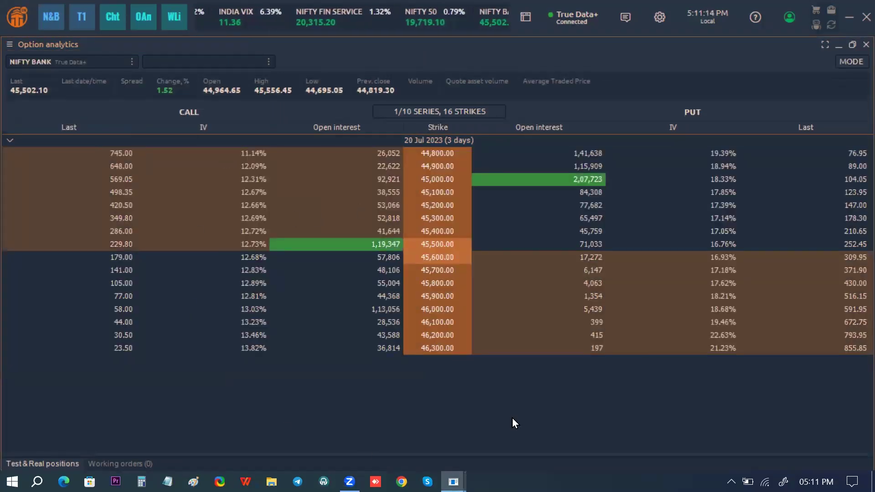
Add the 27-07-2023 expiry series to the option chain and limit it to 8 strikes.
left_click(418, 111)
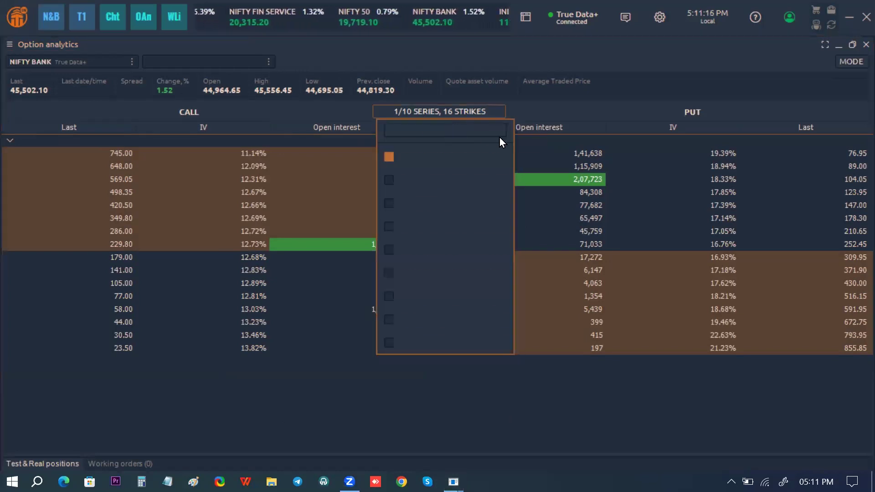
left_click(441, 132)
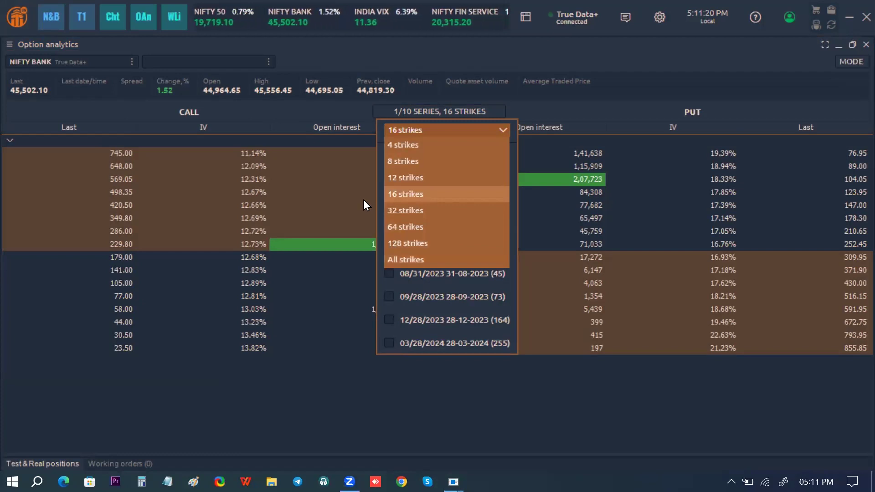
left_click(376, 192)
left_click(440, 109)
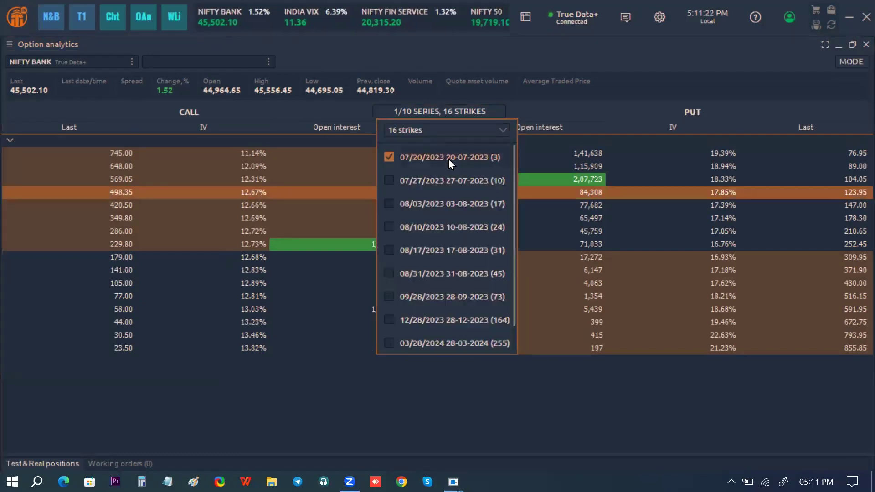
left_click(446, 181)
left_click(449, 130)
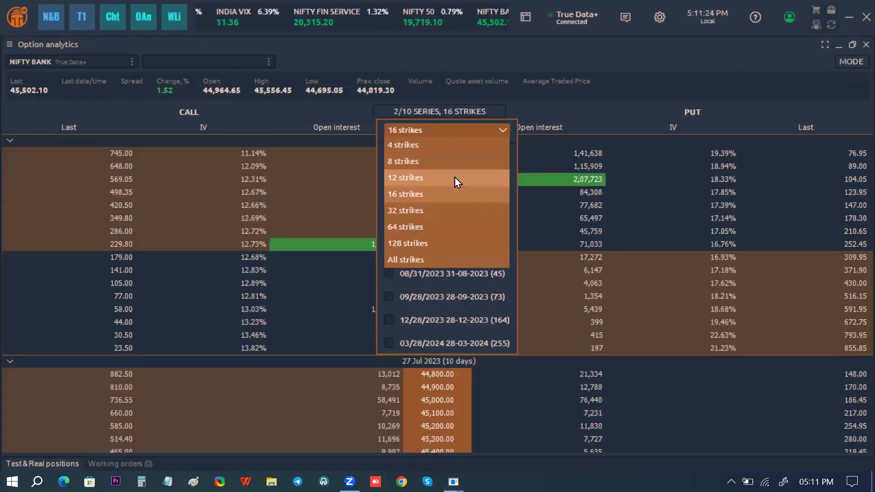
left_click(445, 162)
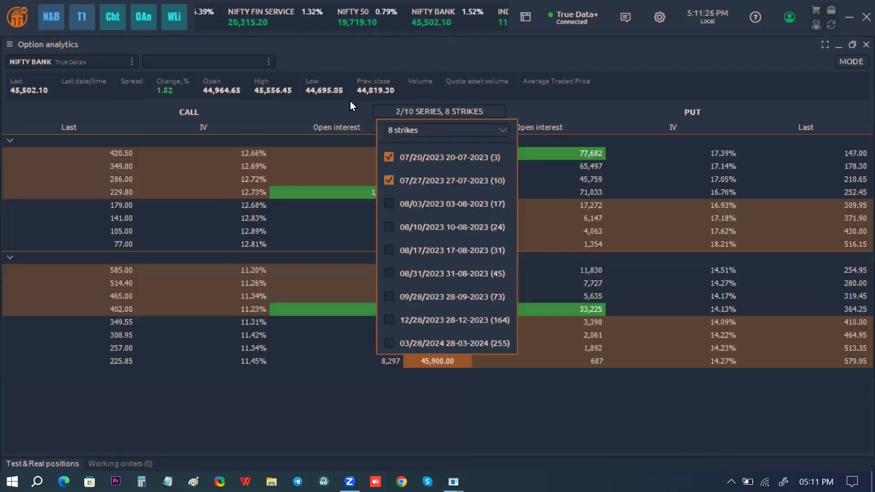
left_click(350, 101)
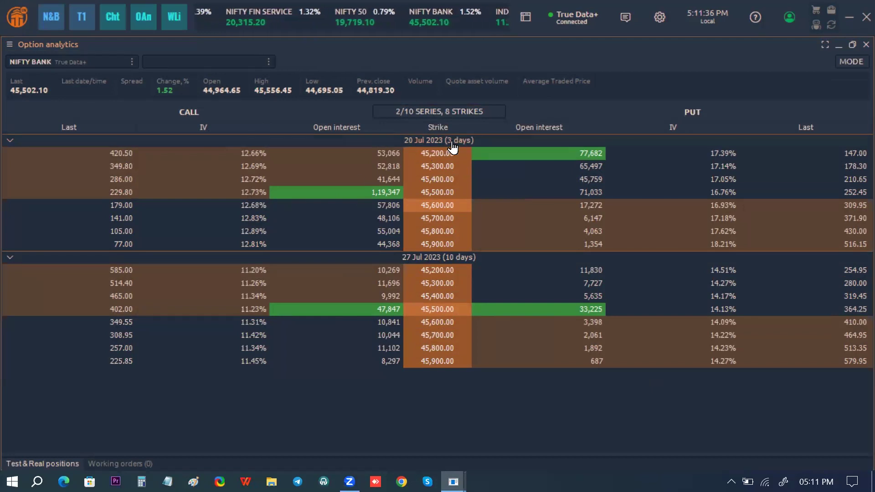
Review the list of data columns available for the option chain and dismiss it without changes.
right_click(195, 128)
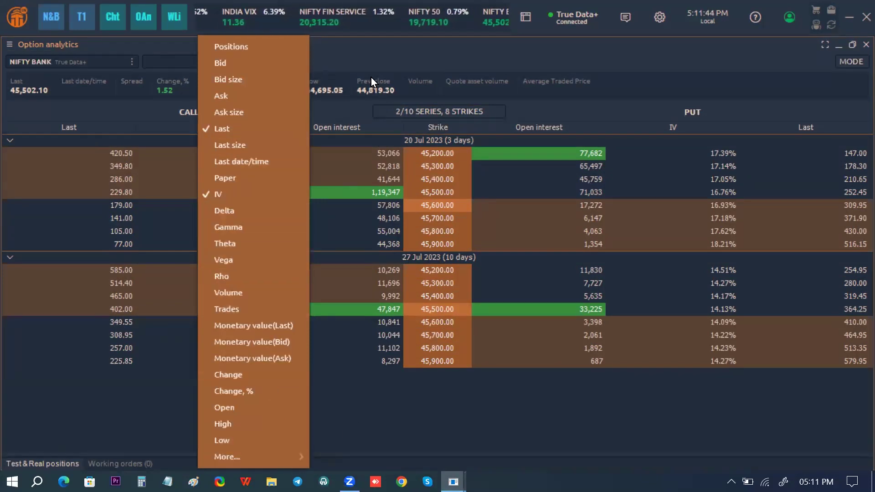
left_click(426, 38)
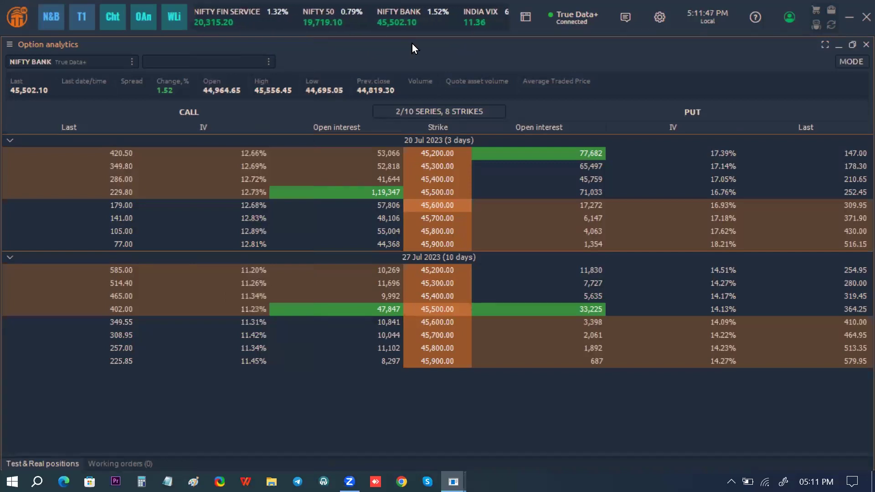
Open a chart beside the option chain and load the 27 Jul 45,600 put into it.
left_click(111, 17)
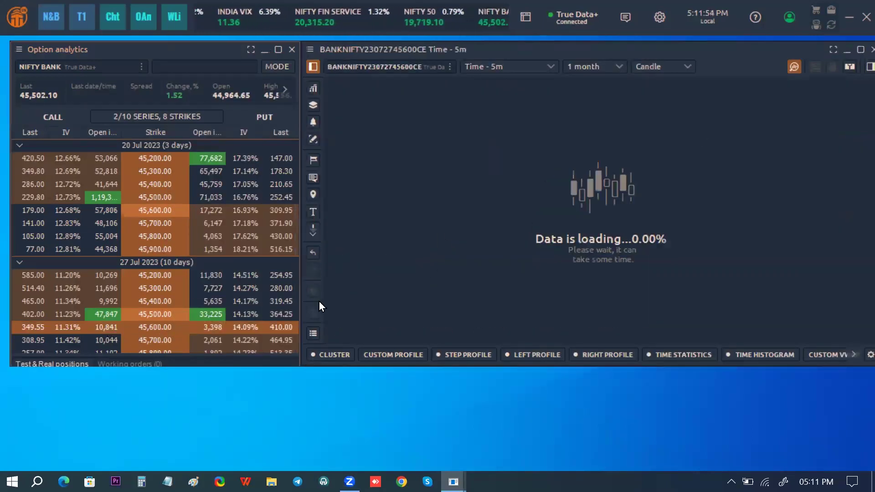
left_click(263, 327)
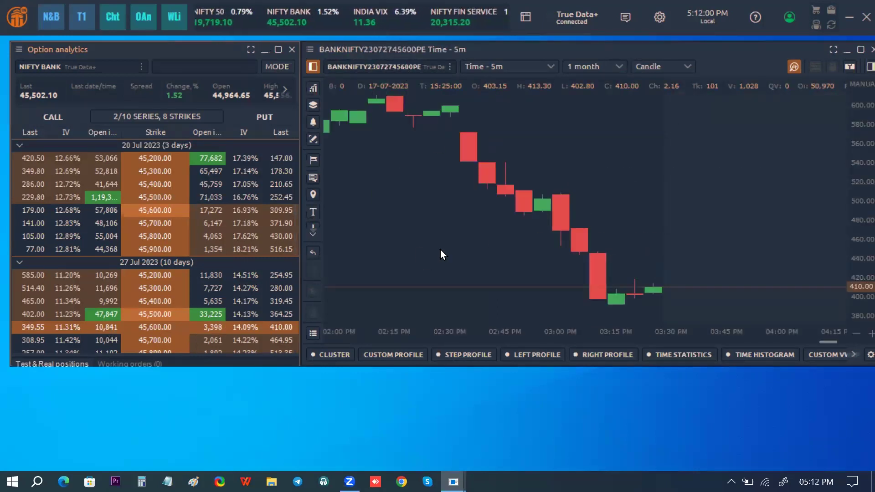
left_click_drag(408, 176, 552, 174)
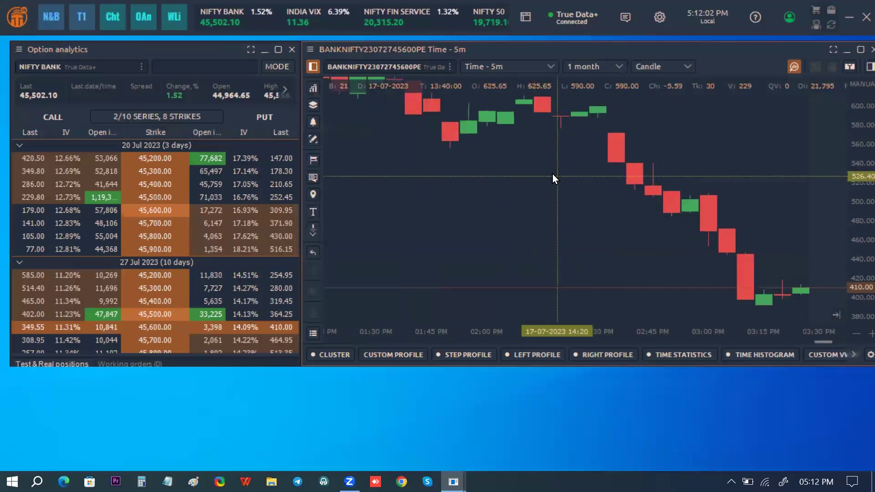
Search the indicators for "change" and add Change in OI v2 to the option chart.
left_click(313, 87)
type("change")
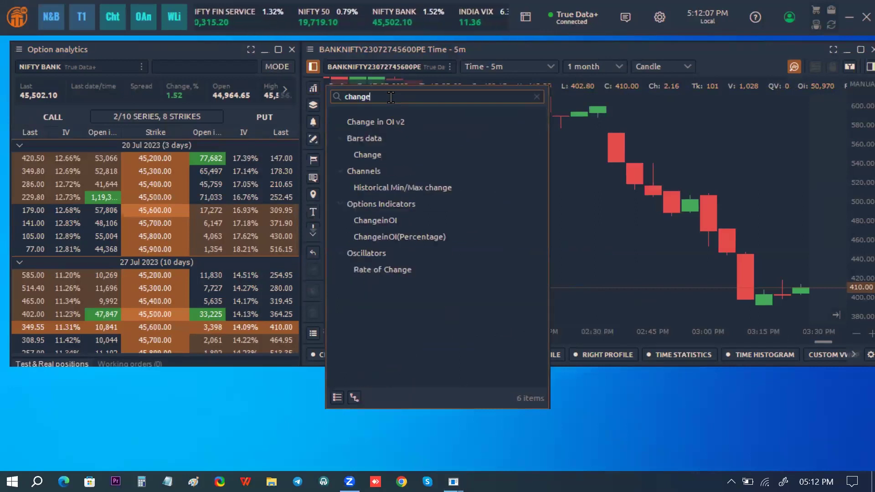
left_click(399, 119)
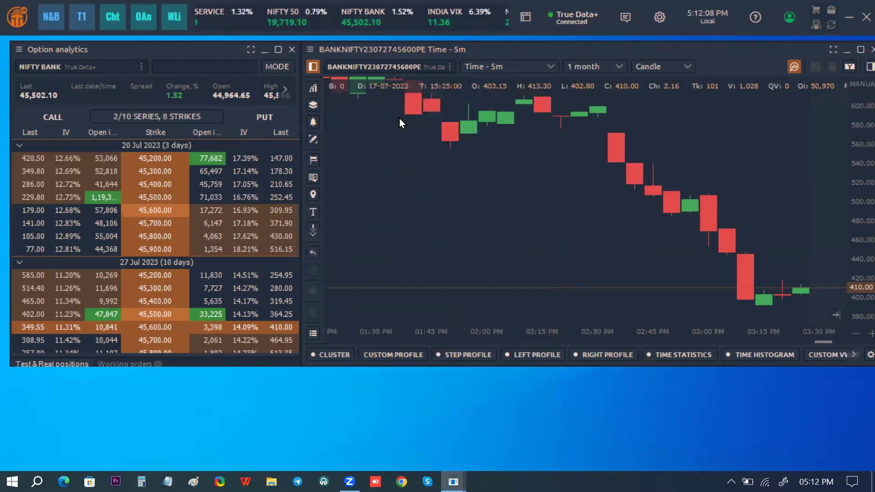
left_click(689, 179)
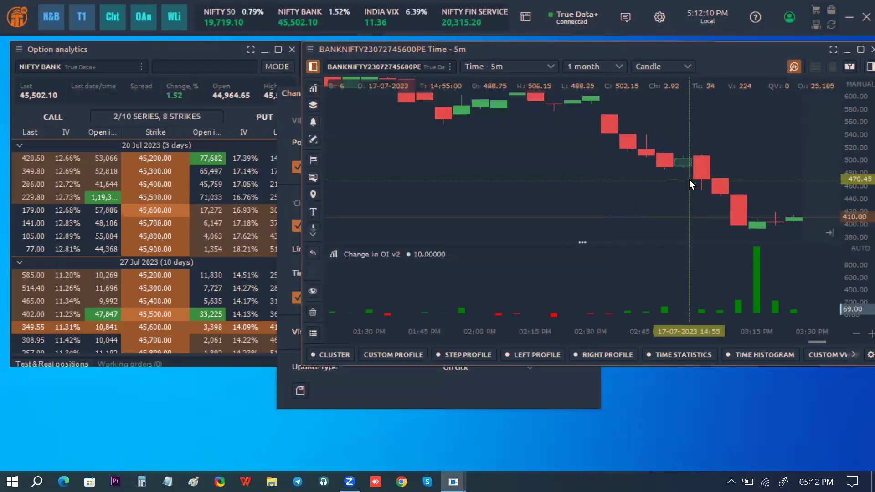
Examine earlier bars of the put chart, and load the 20 Jul 45,400 call from the option chain into it.
scroll(689, 179, "down", 3)
left_click_drag(483, 132, 550, 232)
left_click_drag(463, 143, 700, 165)
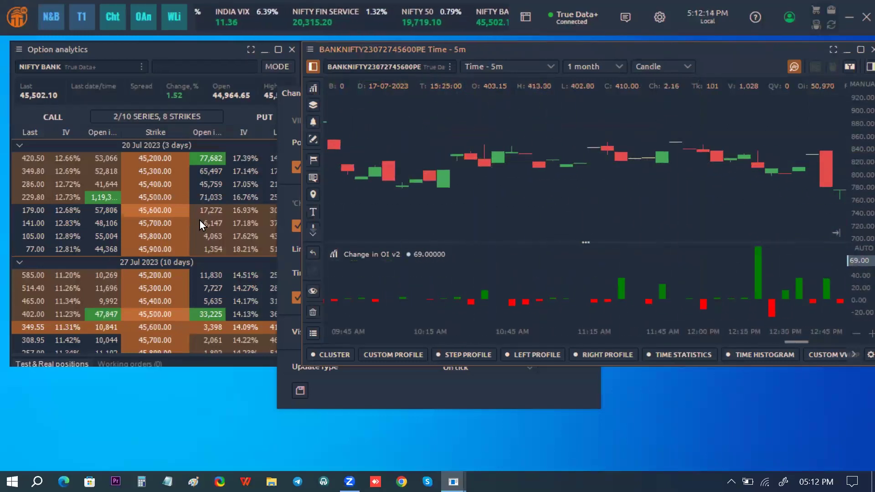
left_click(86, 180)
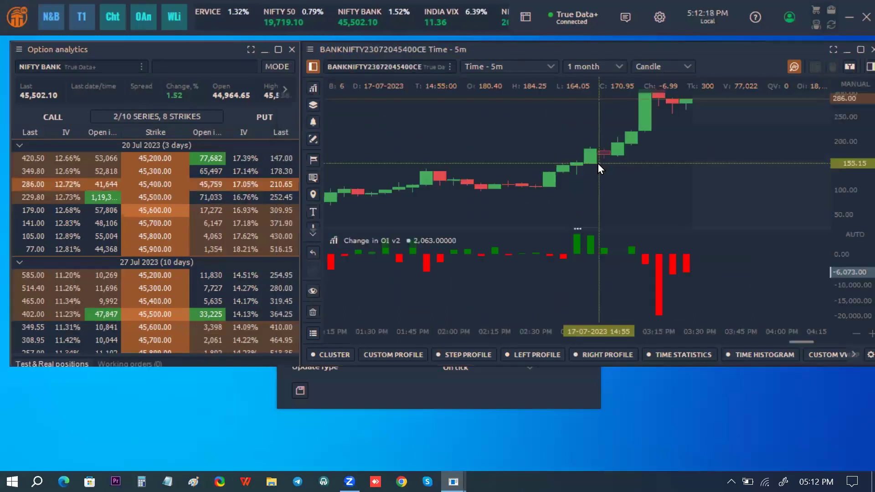
left_click_drag(451, 155, 656, 168)
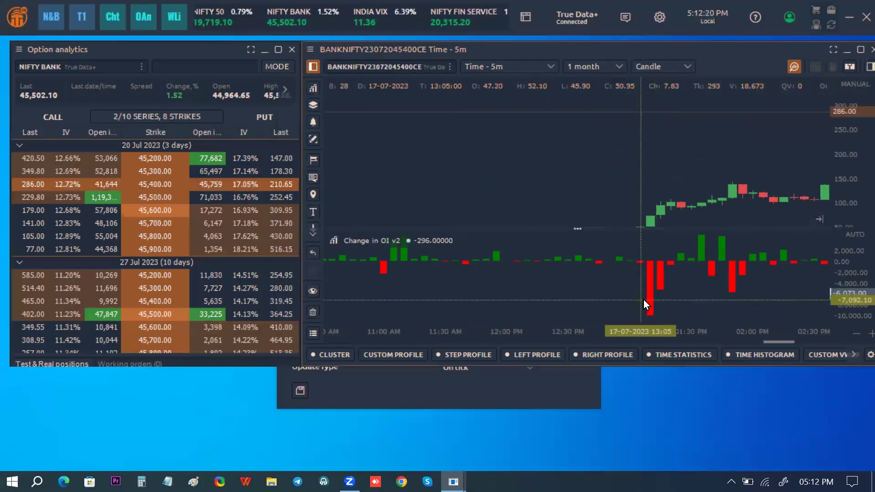
Place an alert line at about -8,736 on the Change in OI v2 indicator of the 45,400 call chart.
left_click(313, 122)
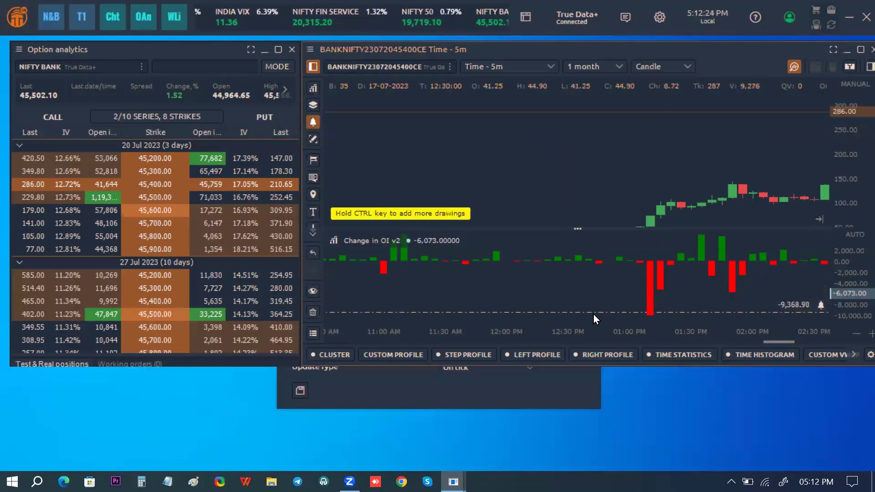
left_click(650, 308)
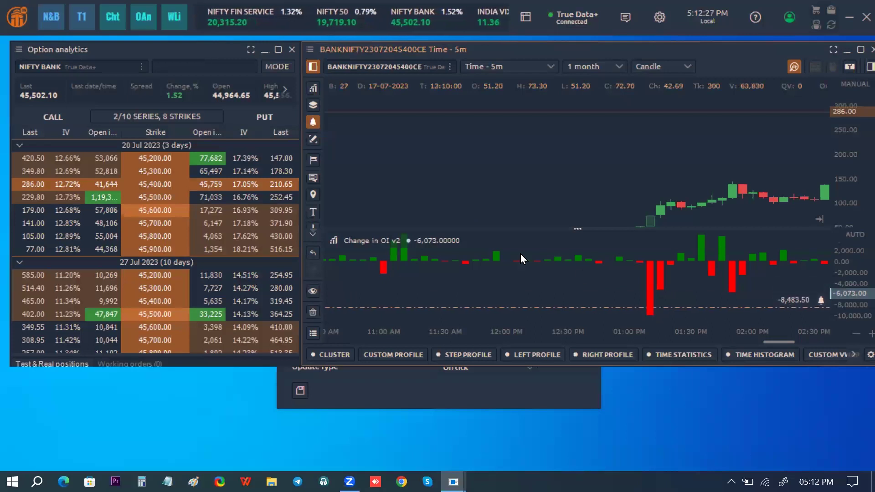
left_click(654, 310)
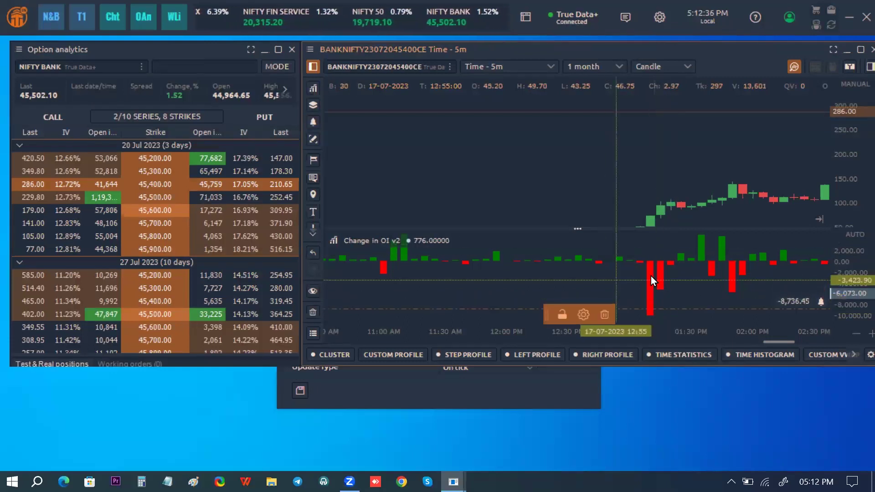
left_click_drag(652, 300, 601, 305)
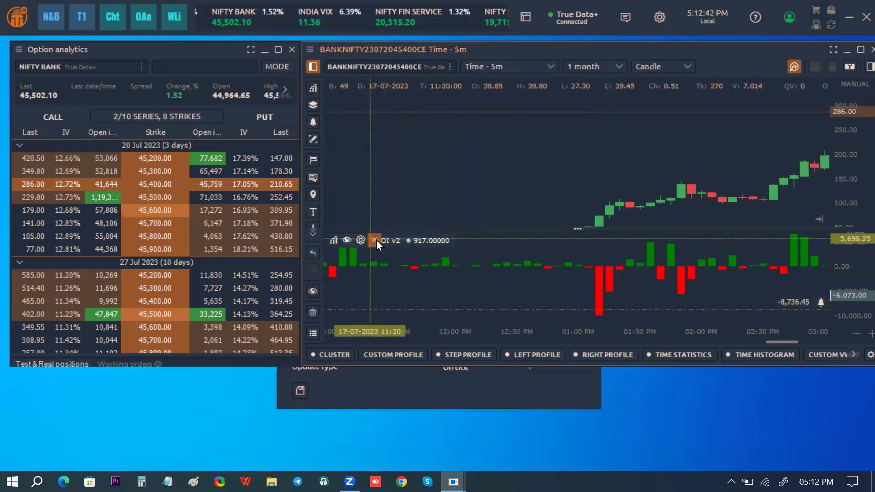
Remove the Change in OI v2 indicator from the option chart and close its settings dialog.
left_click(377, 241)
left_click(505, 376)
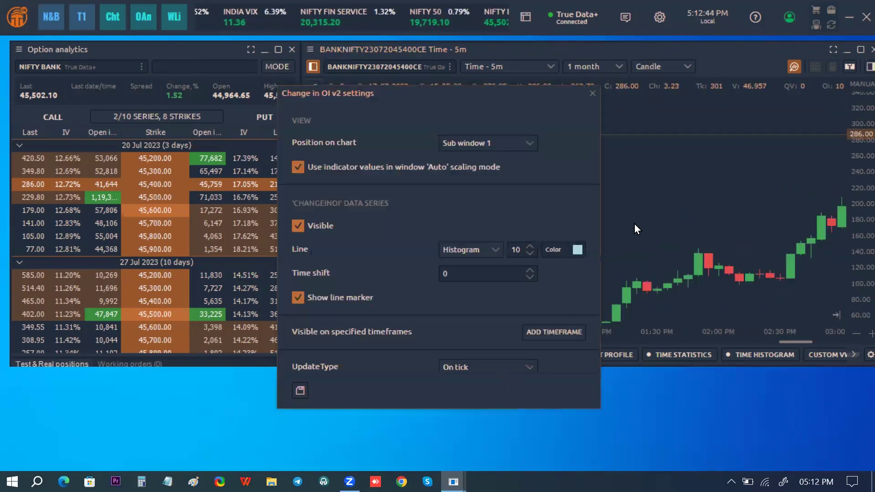
left_click(592, 93)
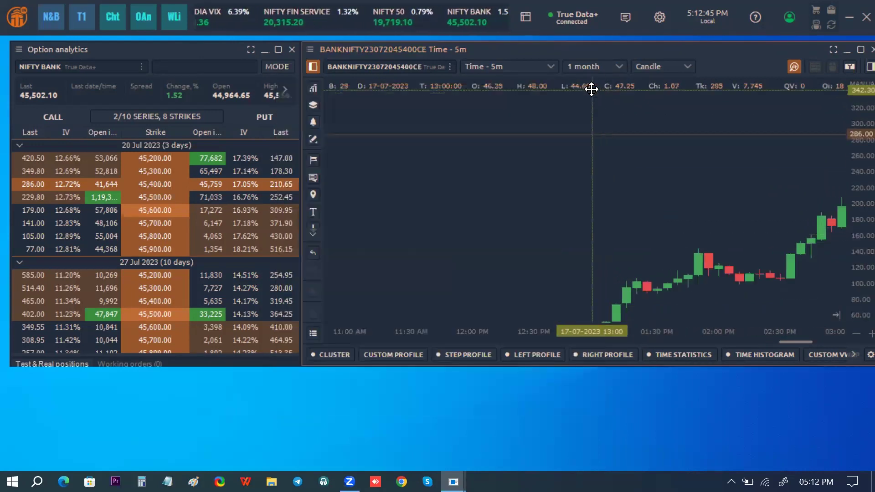
Load the 20 Jul 45,500 call from the option chain into the chart and show the chart's order entry sidebar.
left_click(98, 201)
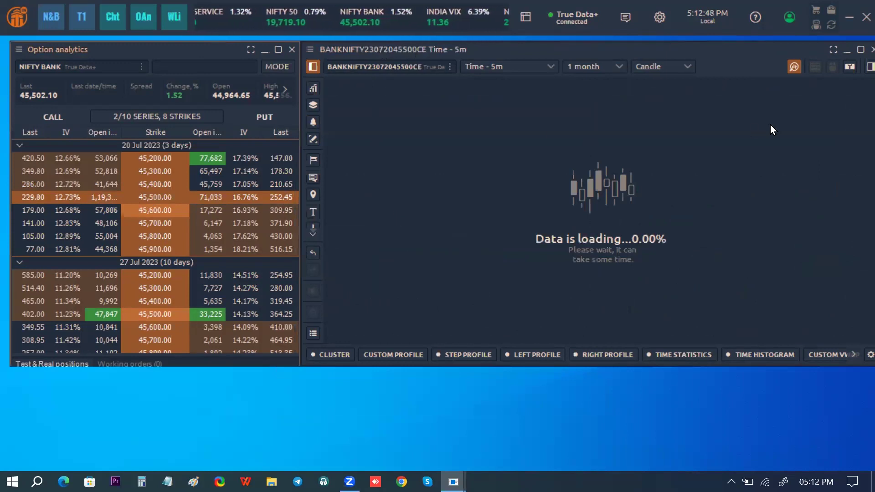
left_click(850, 67)
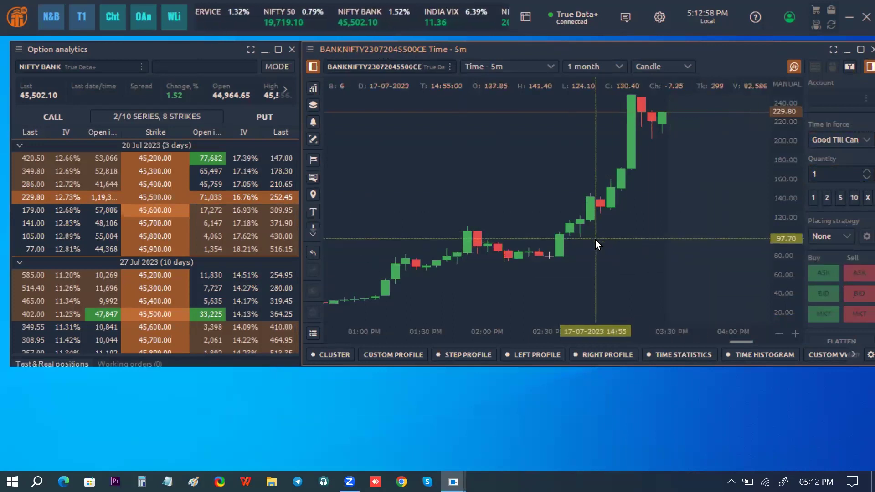
left_click_drag(595, 238, 754, 223)
scroll(754, 222, "up", 5)
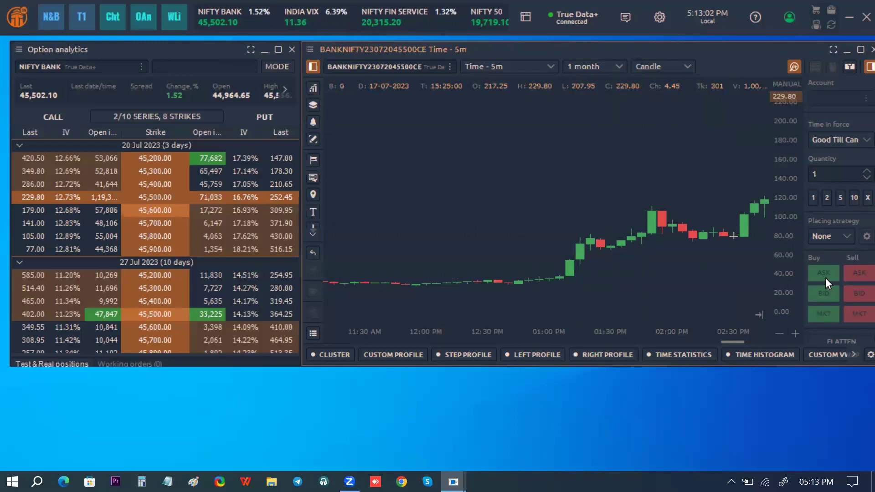
left_click_drag(547, 286, 445, 284)
left_click_drag(642, 215, 591, 215)
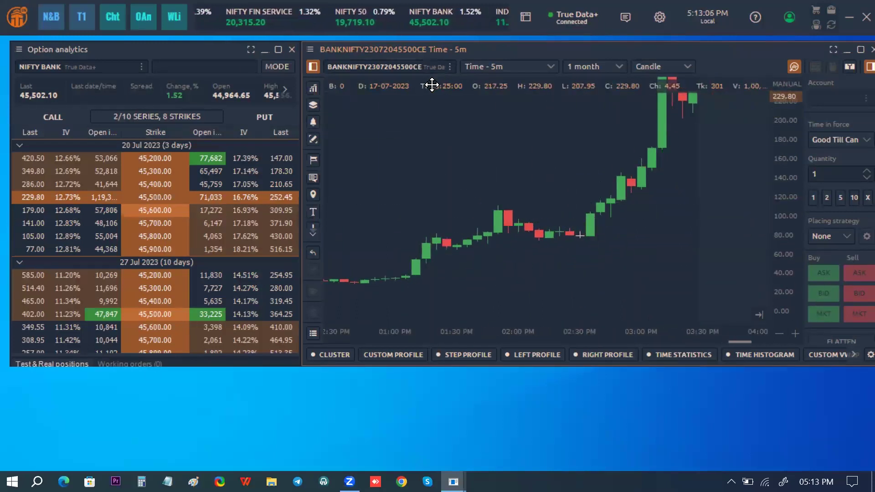
Duplicate the 45,500 call chart and group the copy with the original as tabs in one window.
left_click(309, 49)
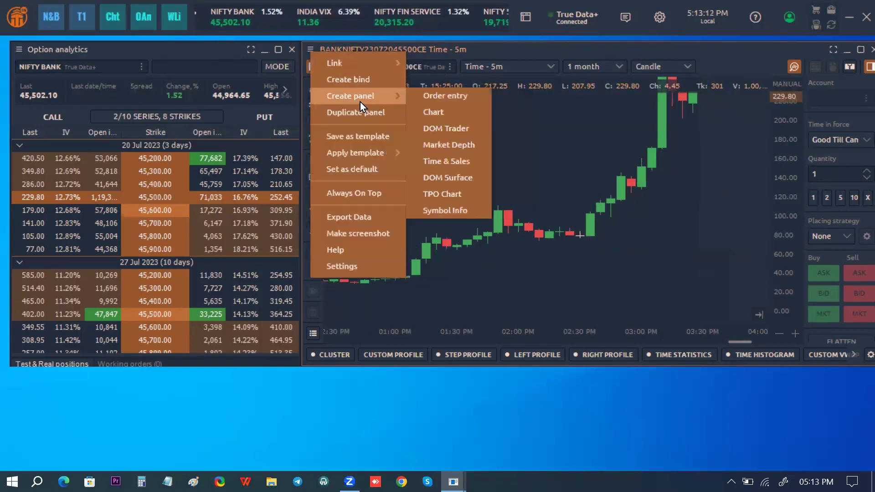
left_click(360, 115)
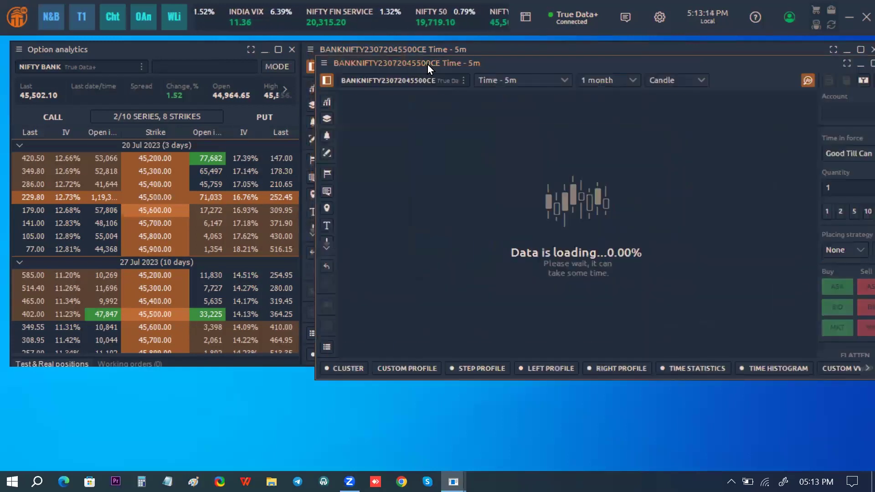
left_click_drag(419, 61, 391, 58)
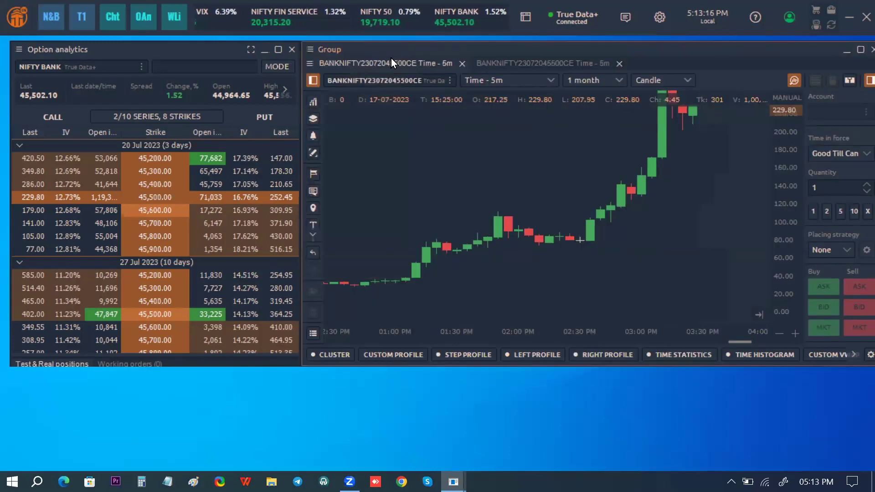
left_click(510, 66)
left_click(432, 64)
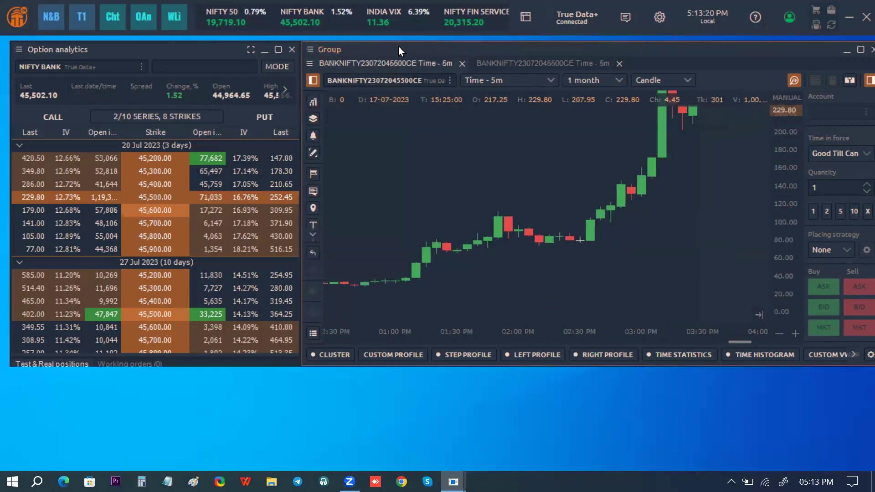
Group one 45,500 call chart with Option analytics as tabs and place the other chart beside that group.
left_click_drag(431, 48, 176, 67)
left_click_drag(427, 88, 433, 89)
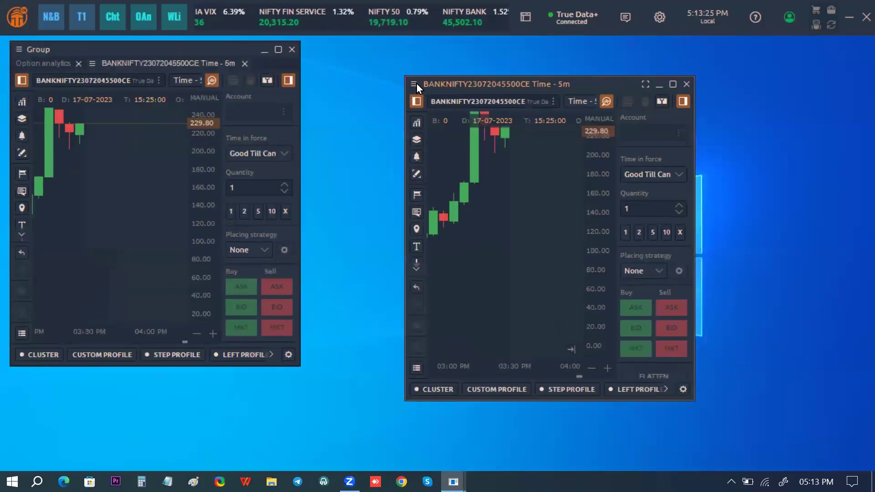
left_click_drag(417, 83, 313, 49)
left_click(145, 62)
left_click(43, 63)
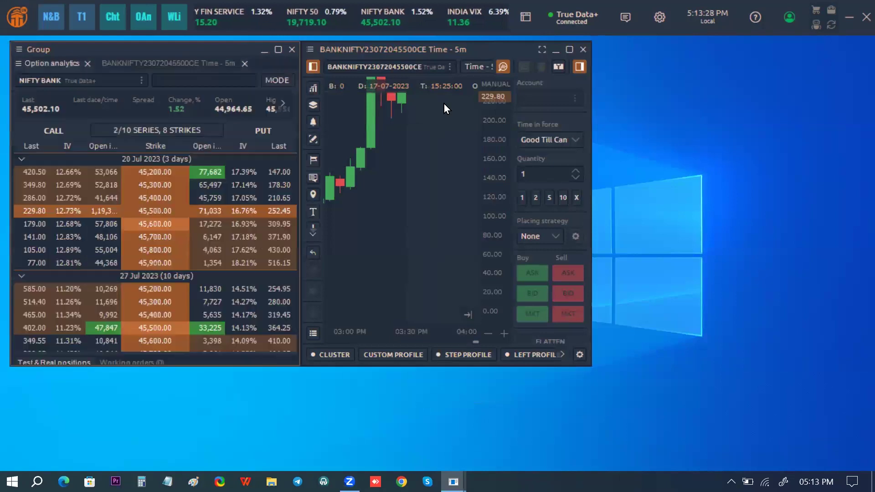
Regroup the two 45,500 call charts as tabs and hide the order entry sidebar on the second chart.
left_click_drag(384, 39, 381, 59)
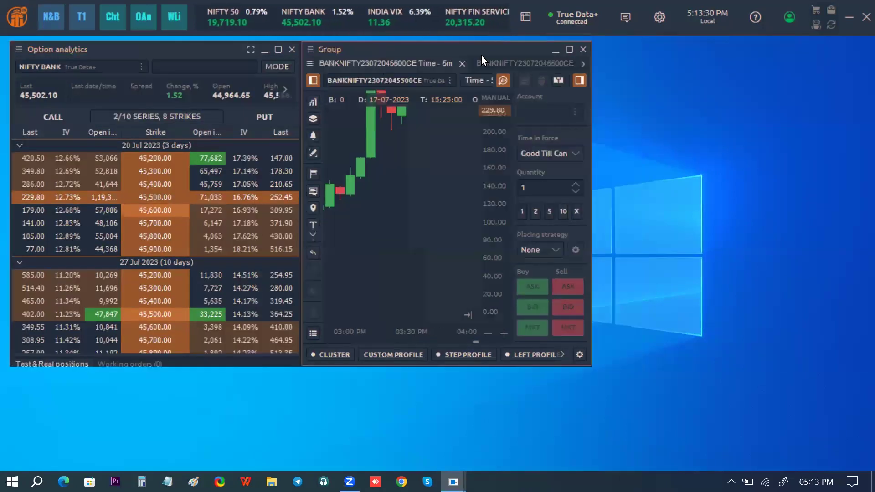
left_click(534, 66)
left_click(577, 79)
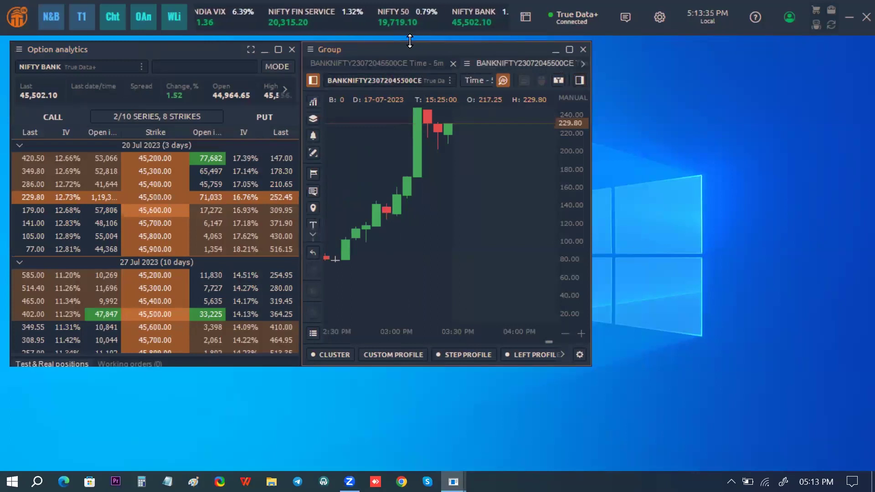
Resize the chart group to be lower and wider, and open an Option watchlist panel.
left_click_drag(410, 41, 410, 179)
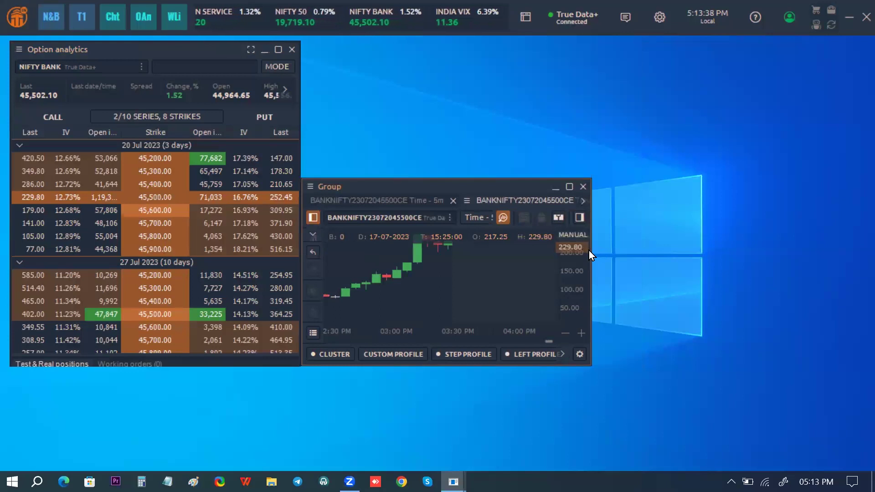
left_click_drag(590, 247, 826, 240)
left_click(18, 17)
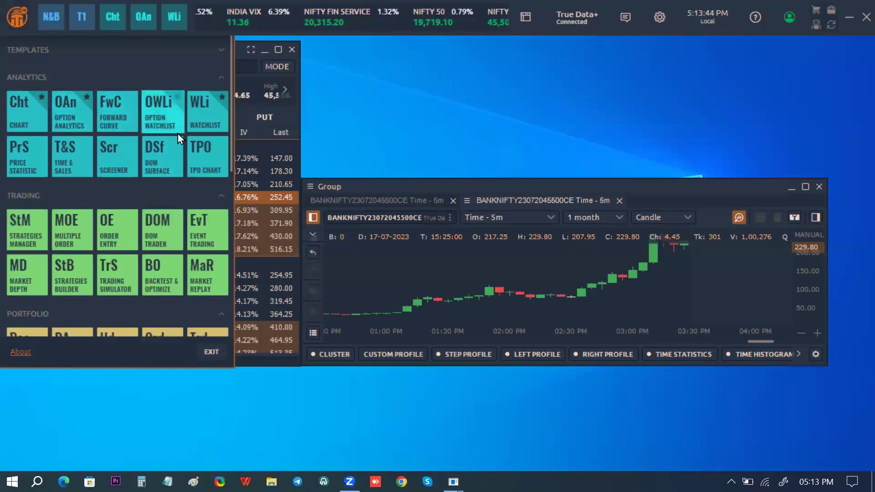
left_click(170, 124)
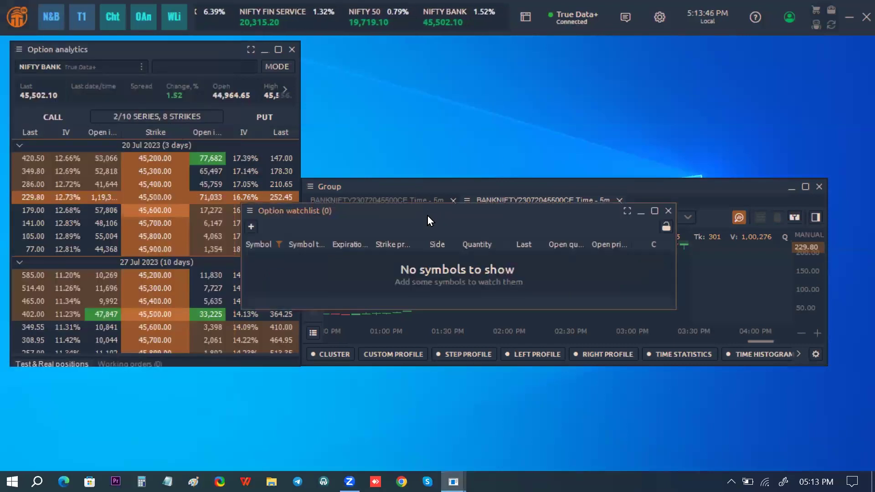
Place the Option watchlist directly above the chart group and move their shared border down to enlarge the watchlist.
left_click_drag(484, 190, 660, 196)
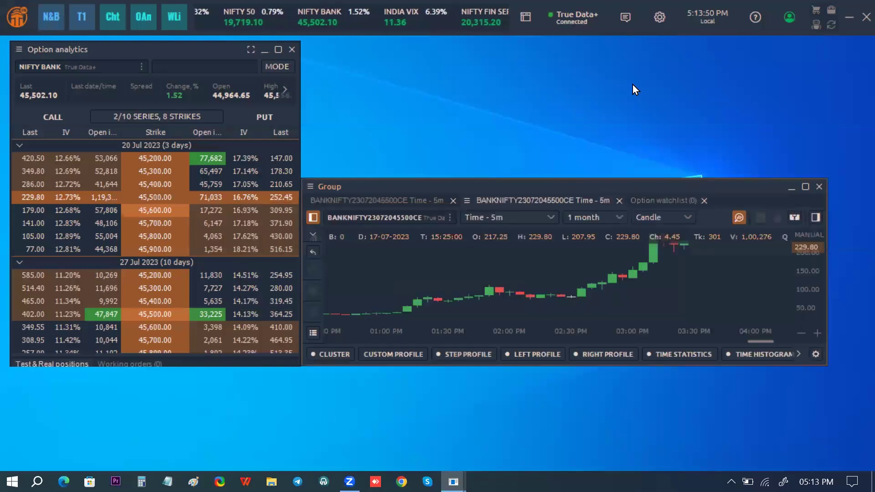
left_click_drag(633, 84, 631, 57)
left_click(392, 279)
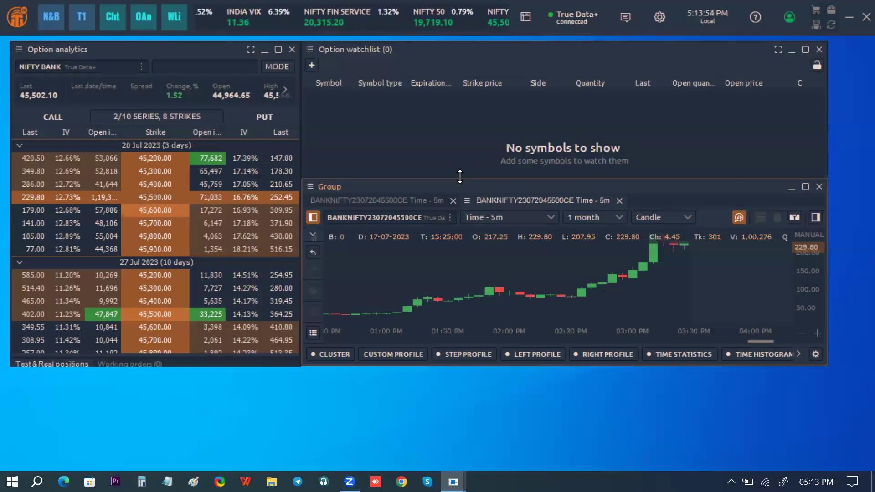
left_click_drag(460, 176, 460, 230)
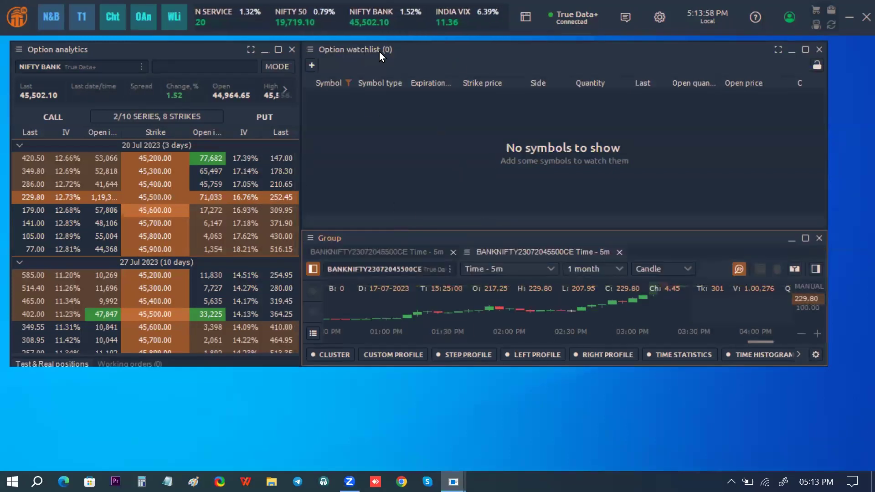
Add the 20 Jul 45,600 call and put from the option chain to the Option watchlist.
left_click(116, 237)
left_click(92, 210)
left_click_drag(92, 209, 560, 141)
left_click_drag(252, 210, 608, 139)
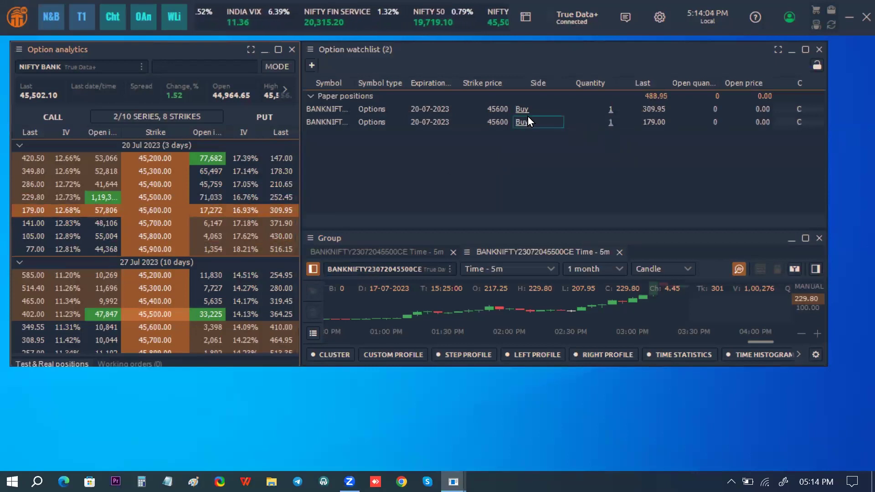
Set both 45,600 options in the watchlist to Sell, and check the available watchlist columns.
left_click(519, 113)
left_click(530, 139)
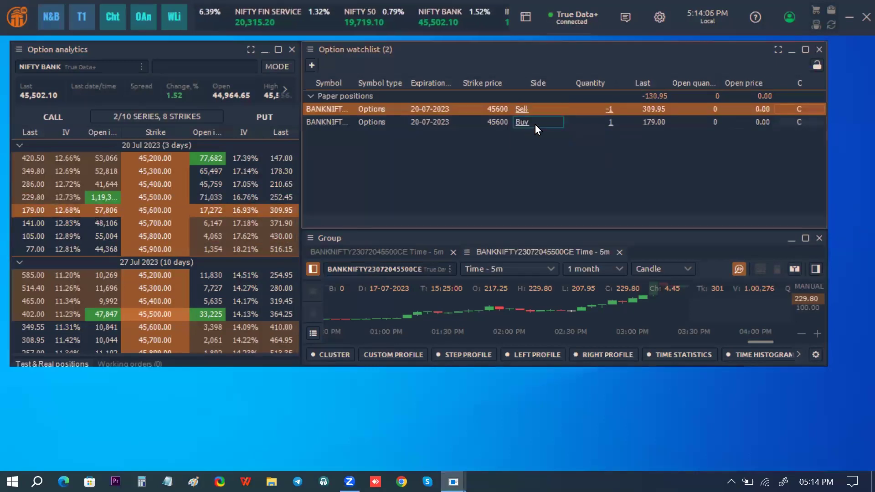
left_click(614, 124)
left_click(610, 127)
left_click(610, 128)
left_click(612, 141)
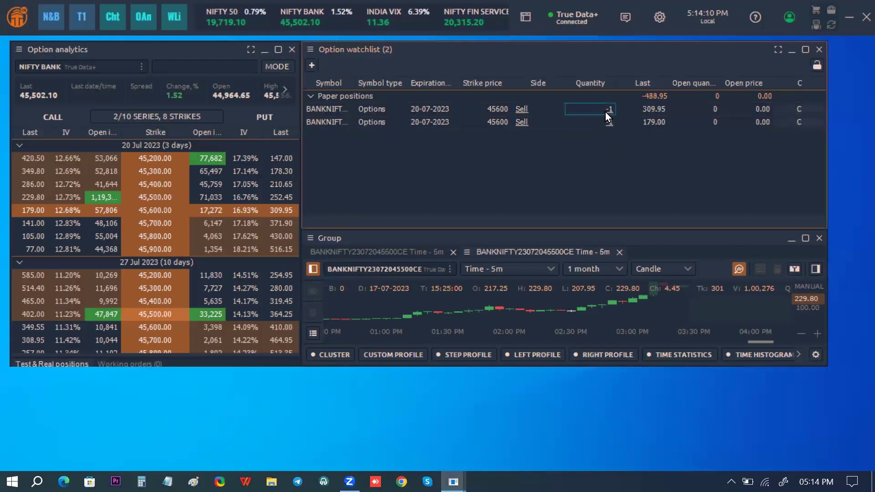
right_click(521, 84)
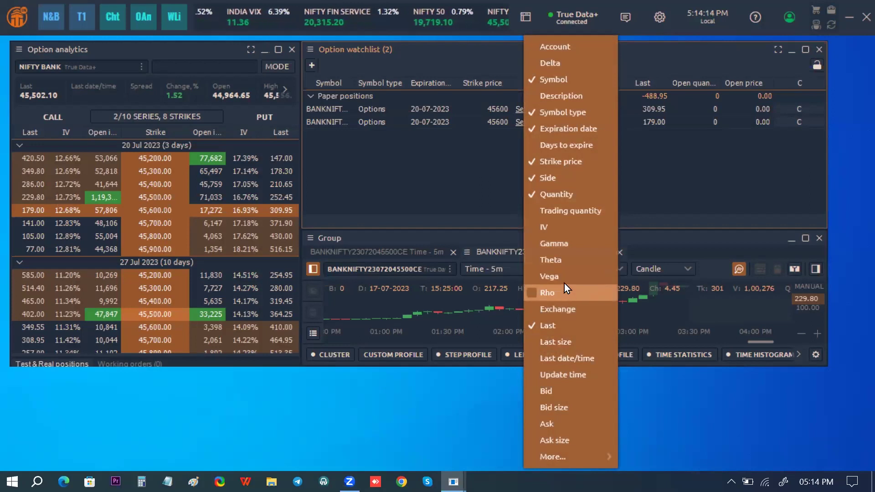
left_click(453, 198)
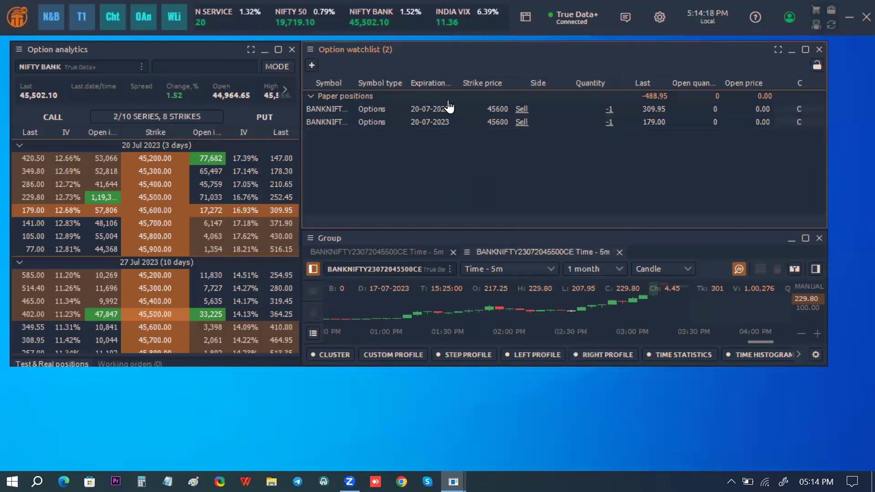
Create a strategy named New group from the two paper positions in the Option watchlist.
right_click(342, 96)
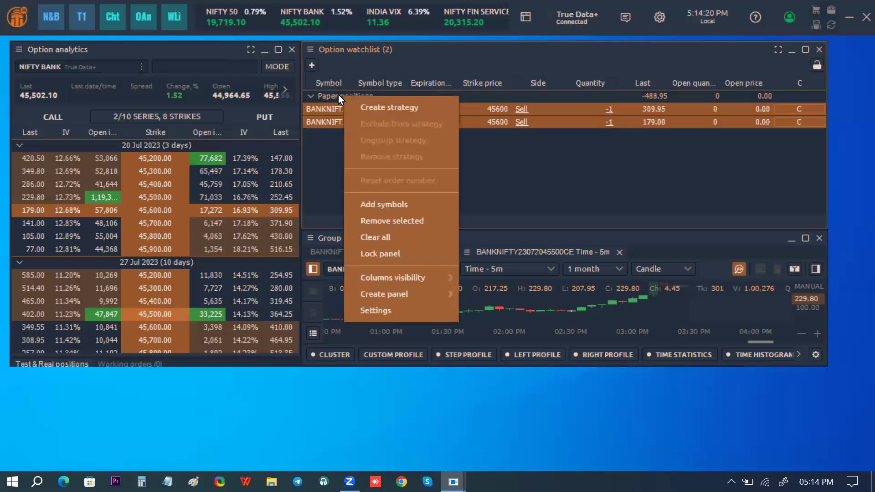
left_click(394, 107)
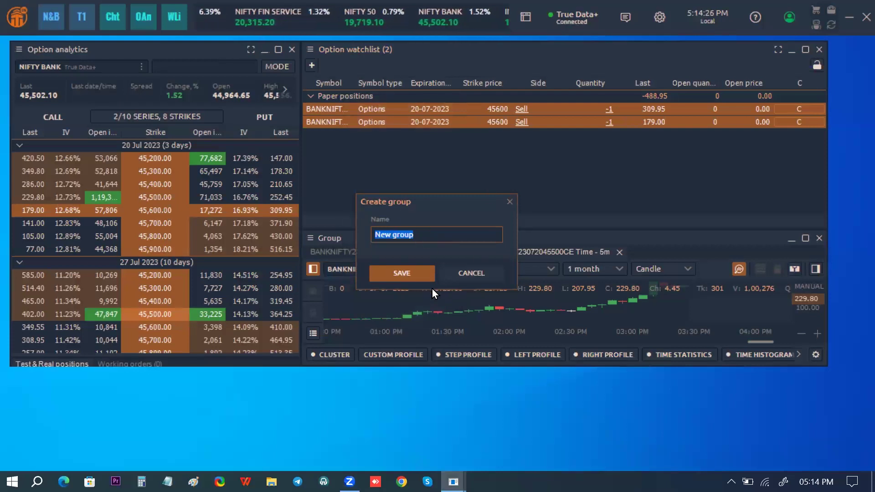
left_click(417, 275)
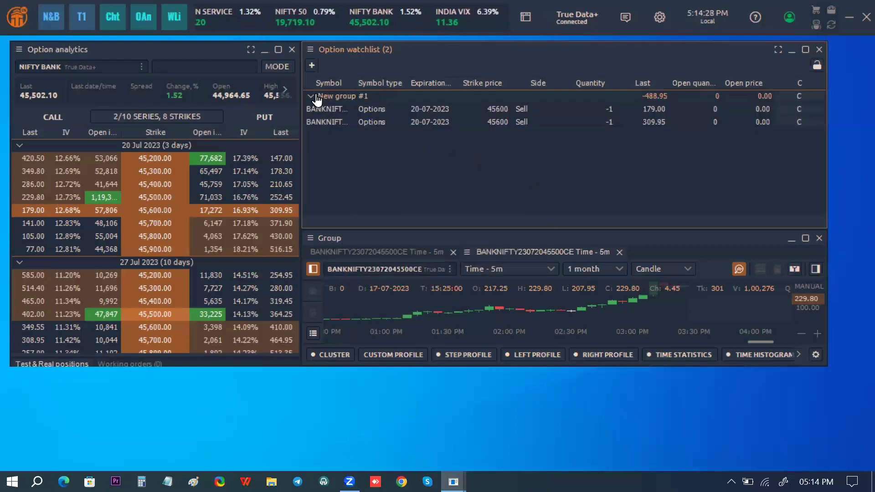
left_click(312, 97)
left_click(312, 97)
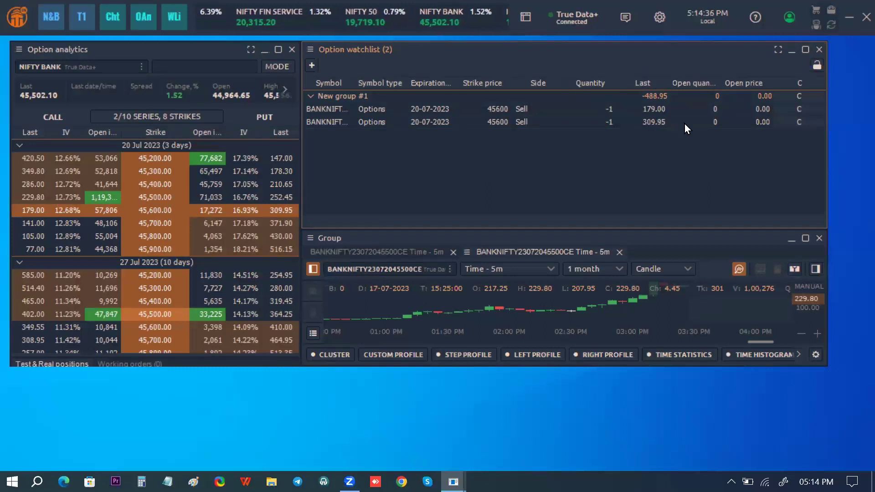
Open a chart of the New group strategy and examine its earlier 5-minute bars.
left_click(799, 95)
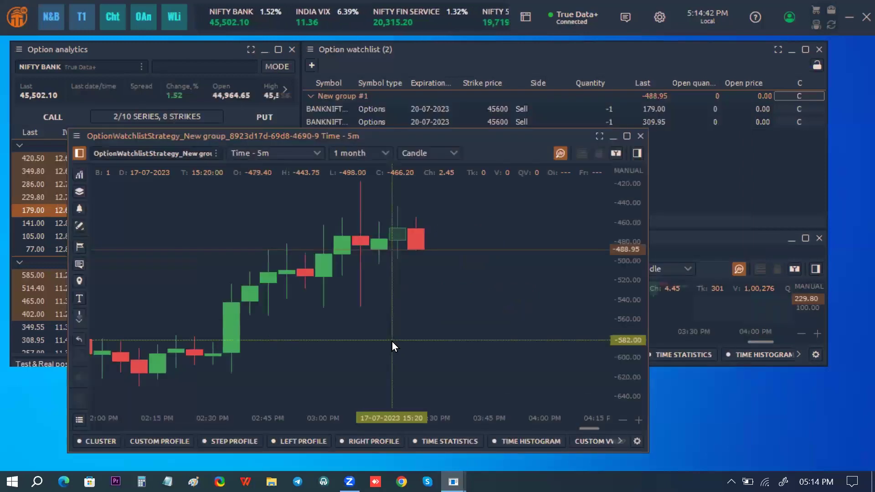
scroll(633, 305, "down", 3)
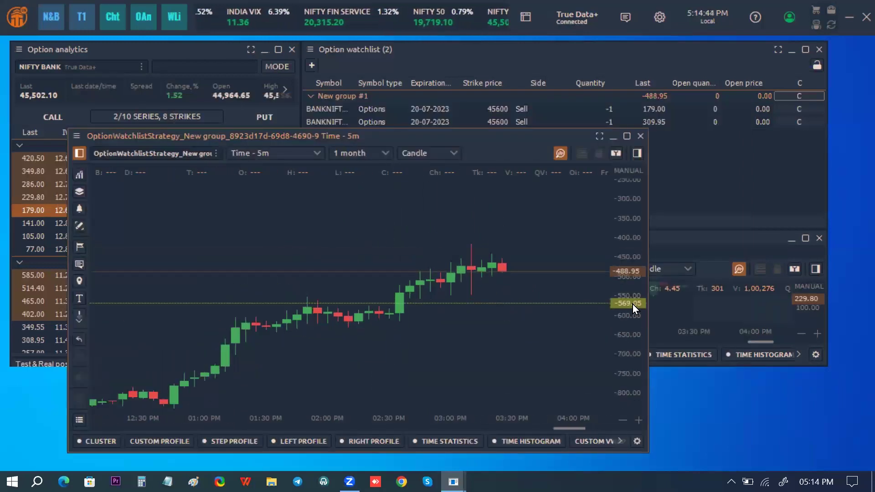
left_click_drag(370, 325, 381, 288)
scroll(381, 288, "down", 3)
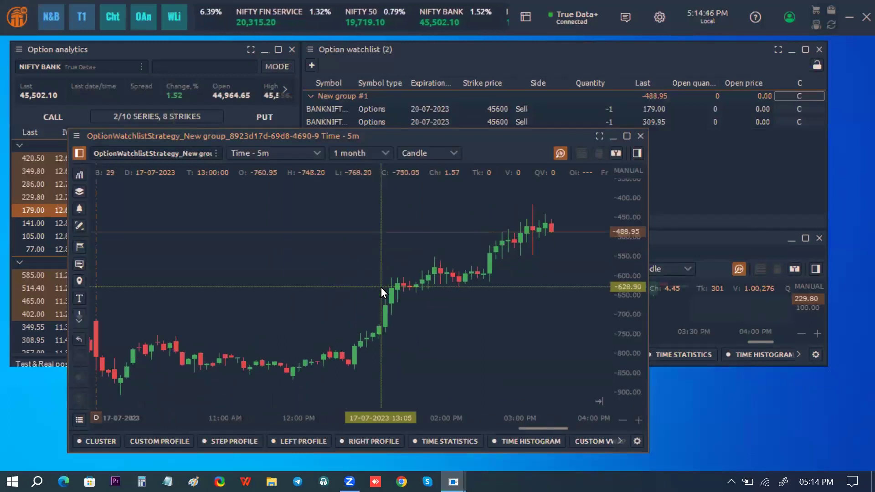
left_click_drag(343, 343, 375, 271)
left_click_drag(241, 280, 307, 223)
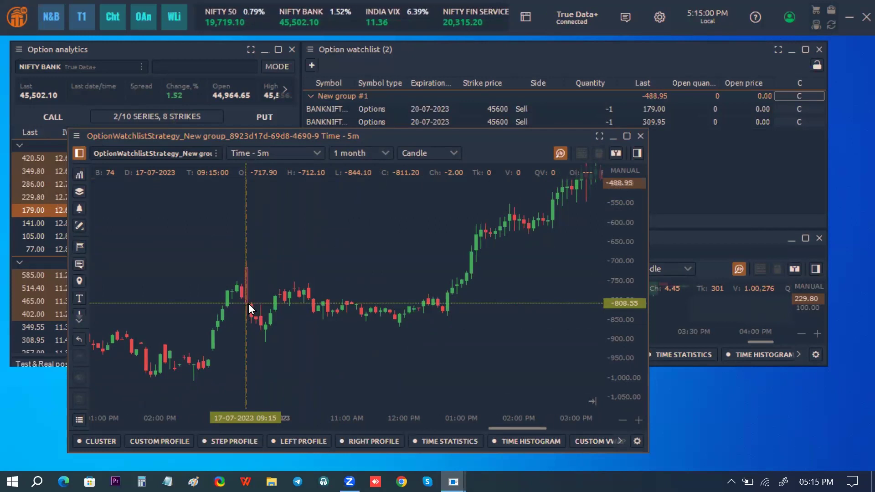
left_click_drag(245, 304, 283, 240)
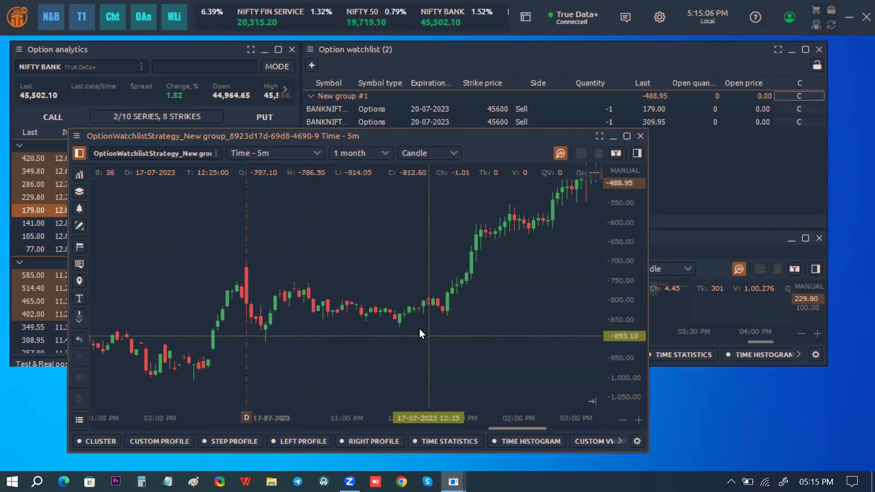
Add the NIFTY BANK index as an overlay on the New group strategy chart.
right_click(201, 234)
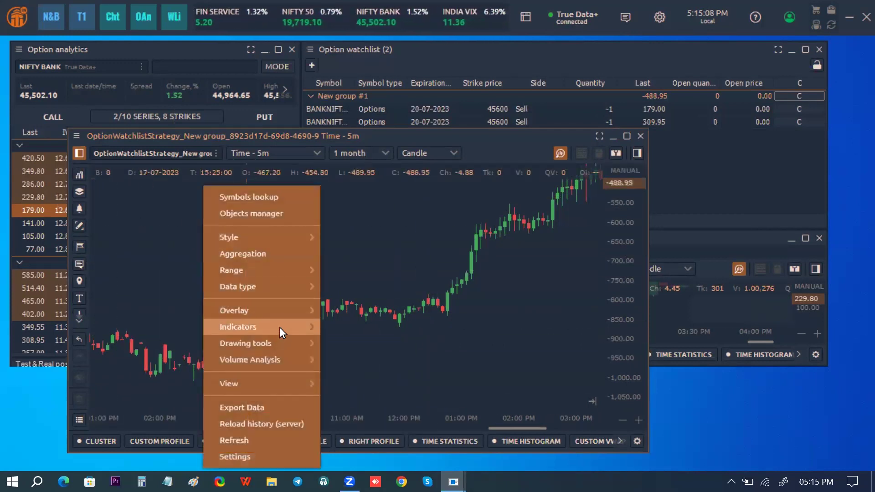
mouse_move(265, 307)
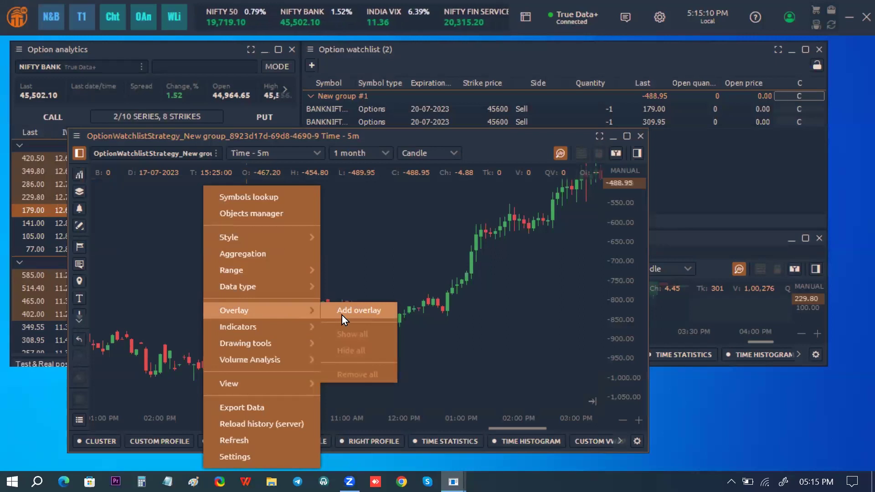
left_click(342, 315)
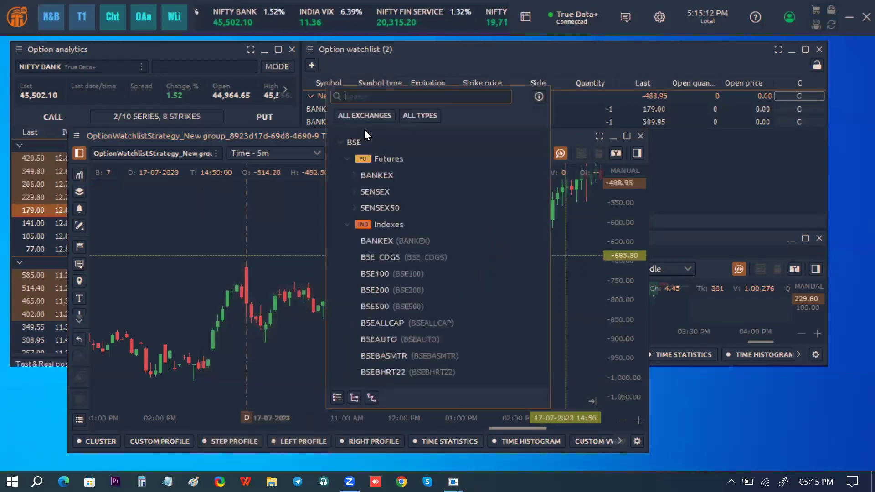
type("nifty b")
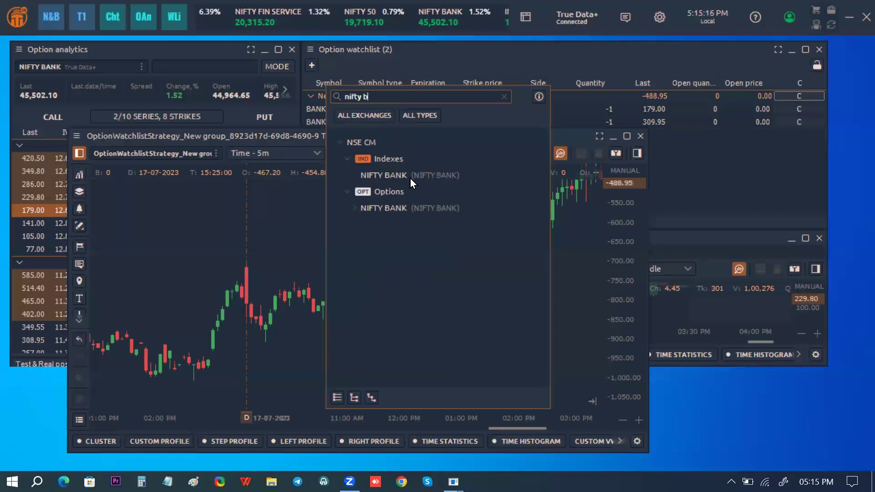
left_click(409, 177)
left_click(435, 305)
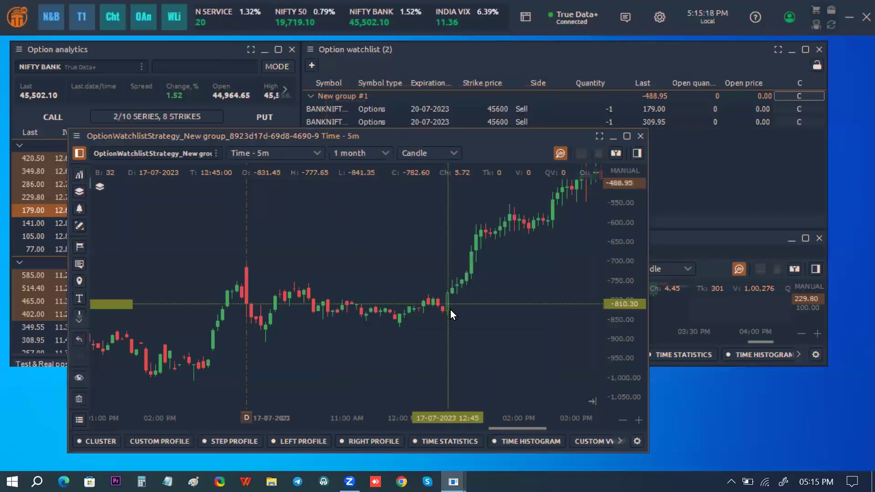
Add the NIFTY 50 index as a second overlay on the strategy chart, using the Candle style.
right_click(411, 218)
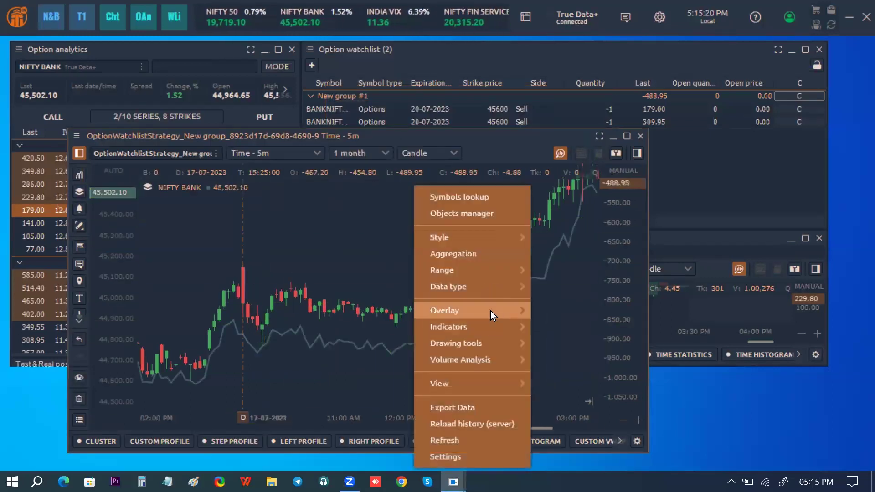
mouse_move(491, 311)
left_click(559, 314)
left_click(405, 96)
type("nifty 5")
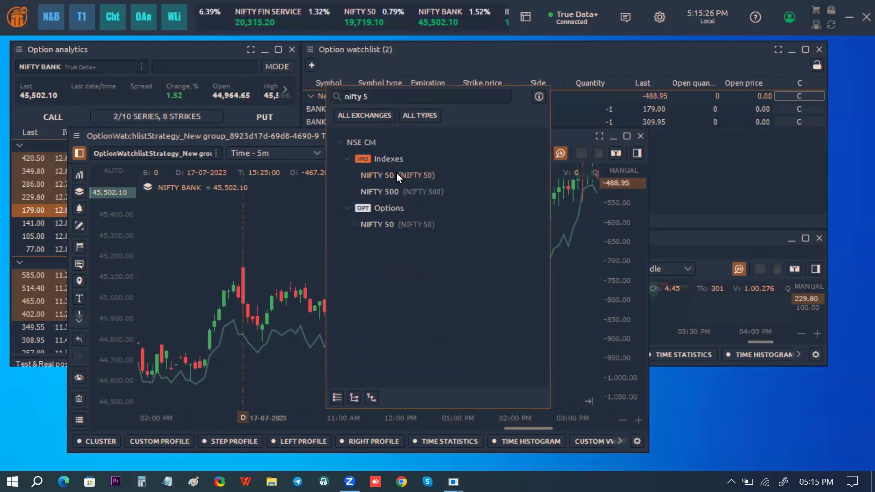
left_click(396, 174)
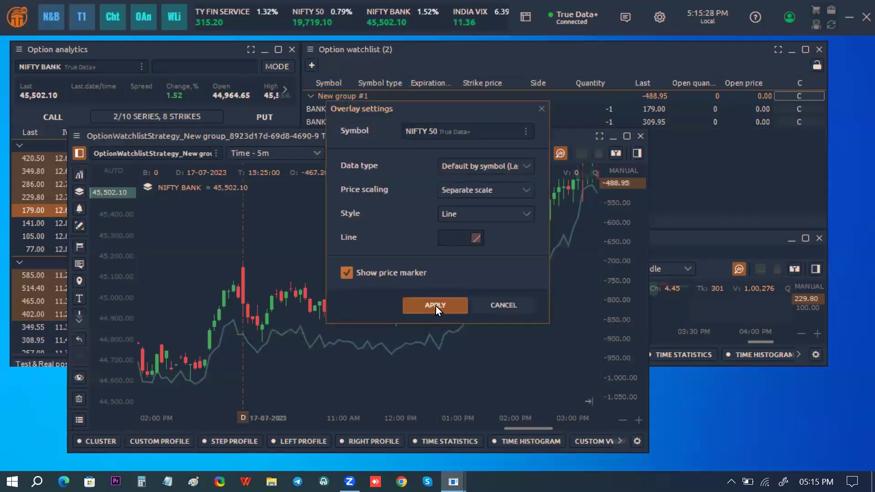
left_click(504, 217)
left_click(460, 236)
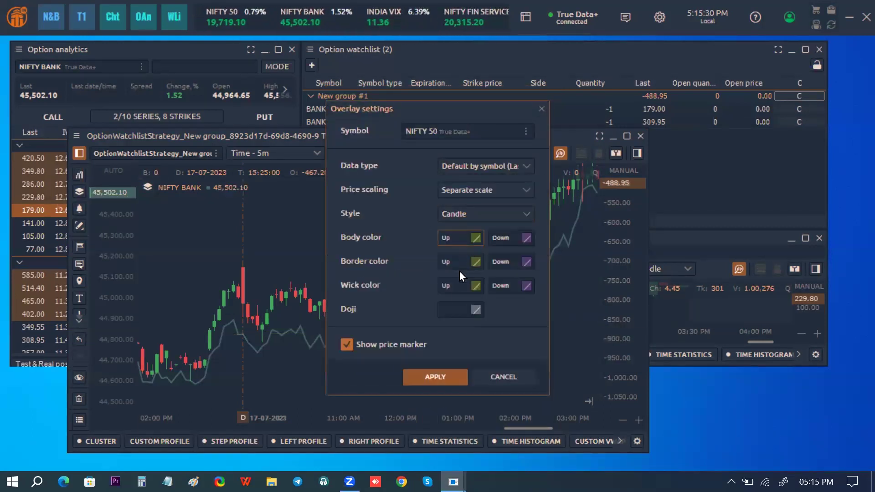
left_click(430, 384)
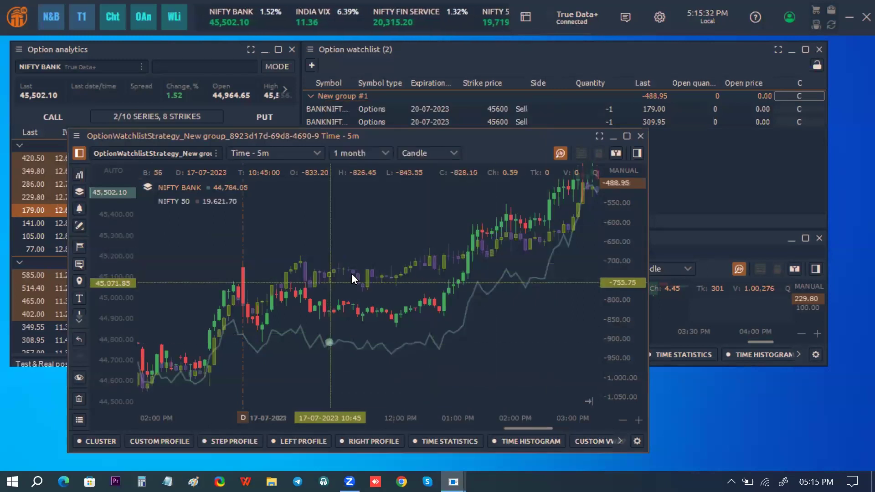
Change the NIFTY 50 overlay's style to Line.
mouse_move(195, 197)
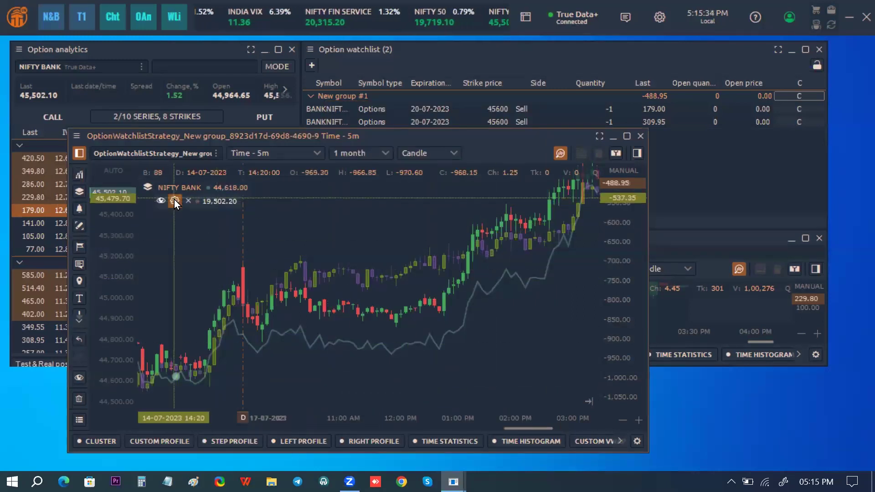
left_click(175, 201)
left_click(496, 214)
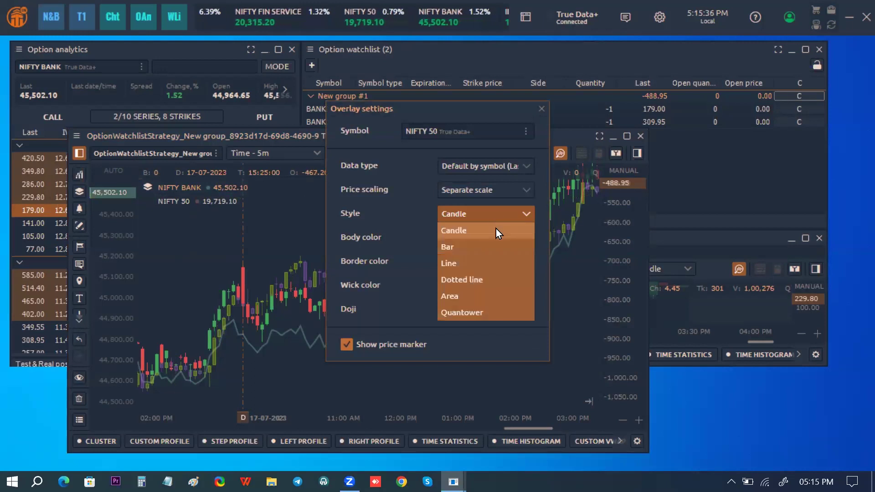
left_click(503, 260)
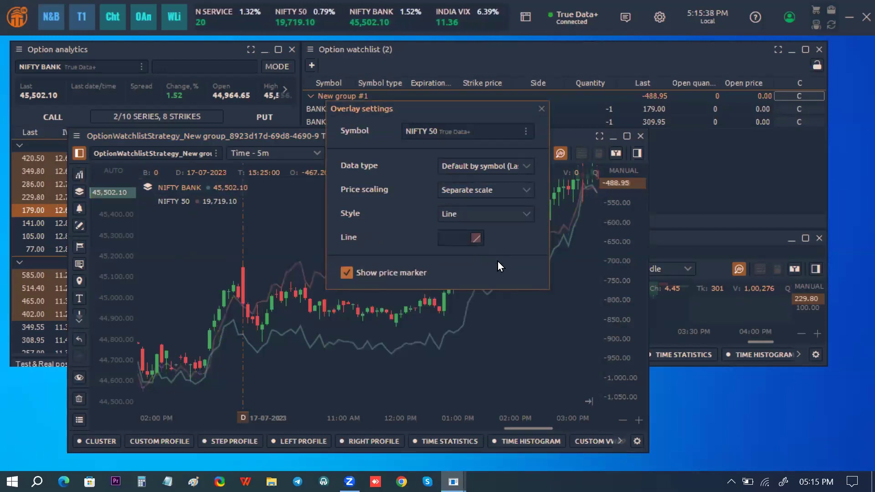
left_click(541, 108)
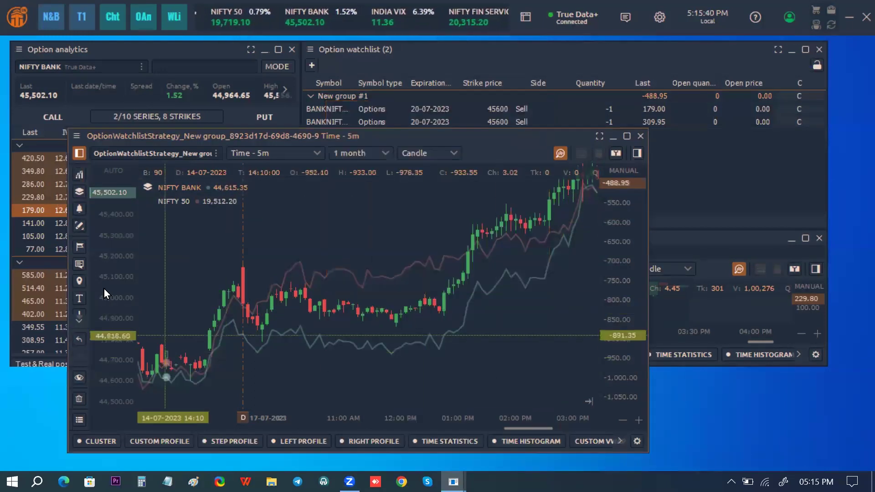
Switch the overlay price scale to NIFTY 50 and return it to NIFTY BANK.
right_click(114, 305)
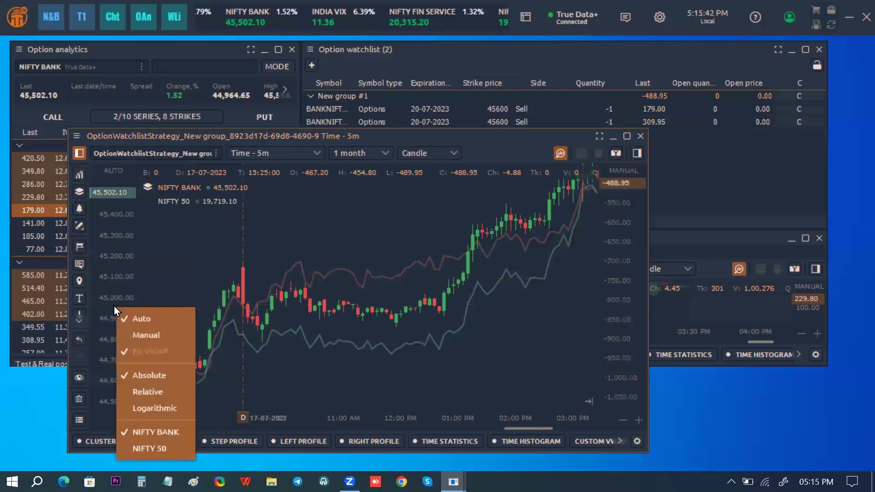
left_click(170, 446)
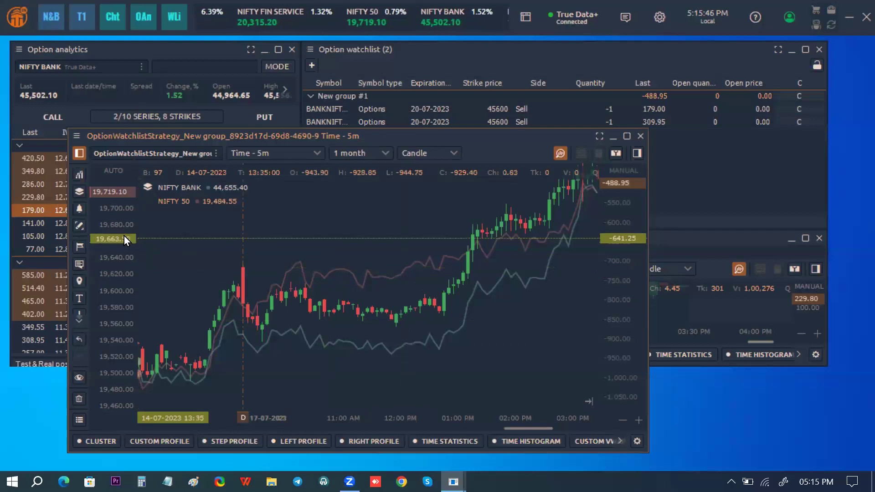
right_click(117, 300)
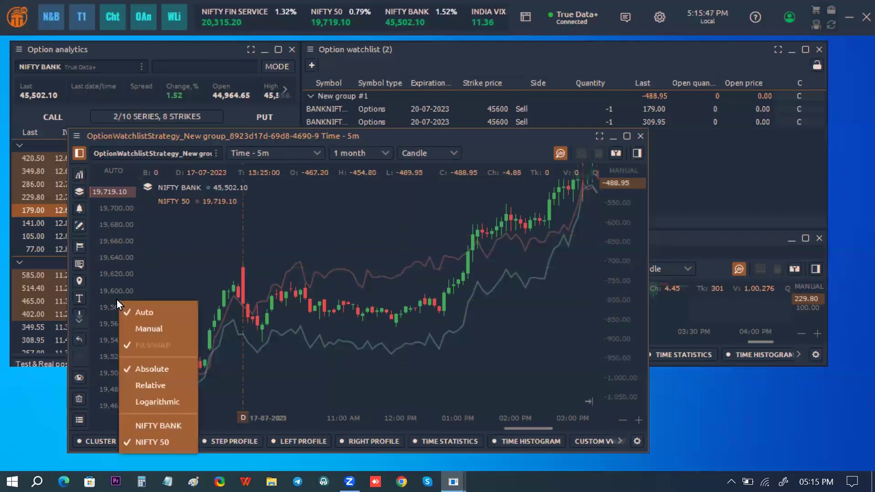
left_click(157, 426)
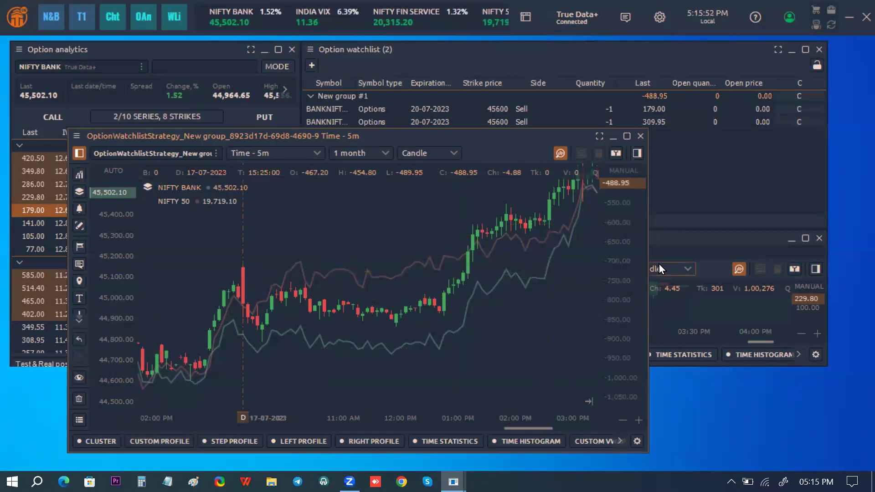
Compare the strategy candles with both index overlays, and group the strategy chart with the Option watchlist panel.
scroll(533, 324, "down", 3)
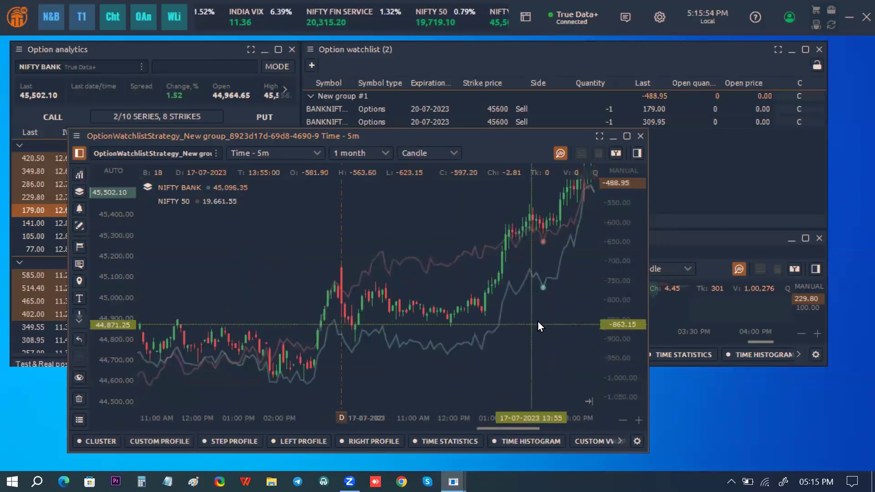
left_click_drag(526, 306, 453, 318)
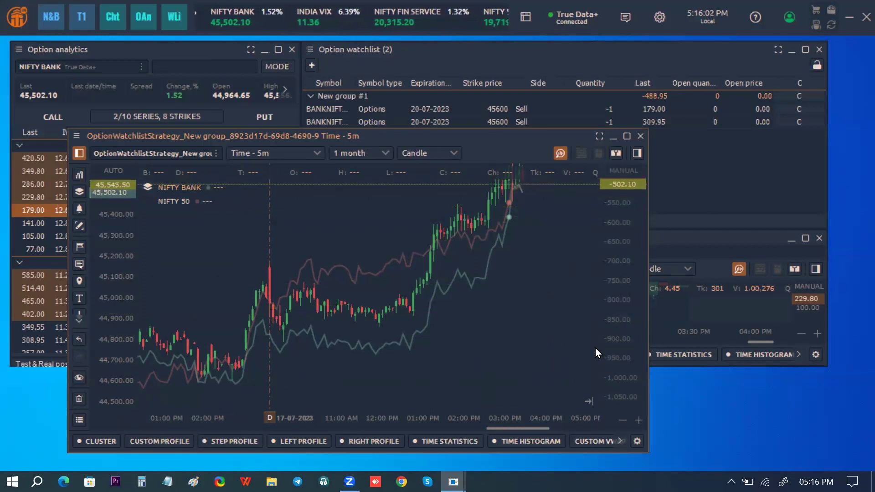
left_click_drag(521, 293, 559, 251)
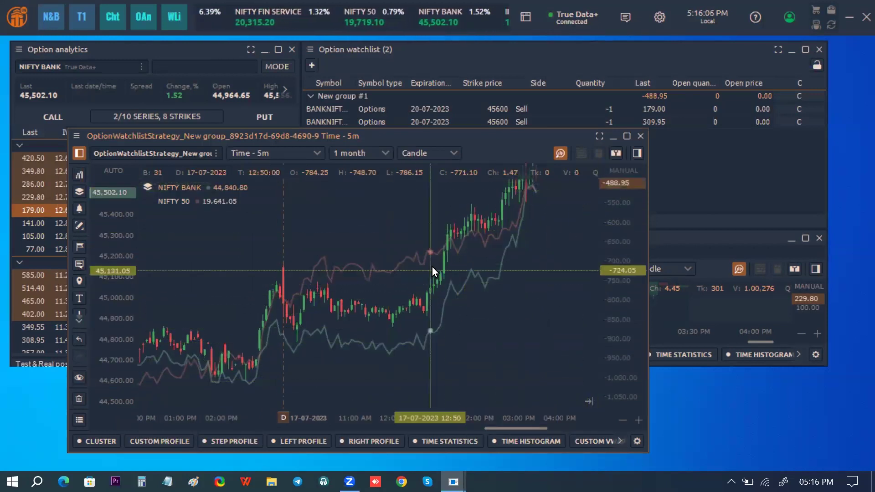
left_click_drag(432, 267, 480, 325)
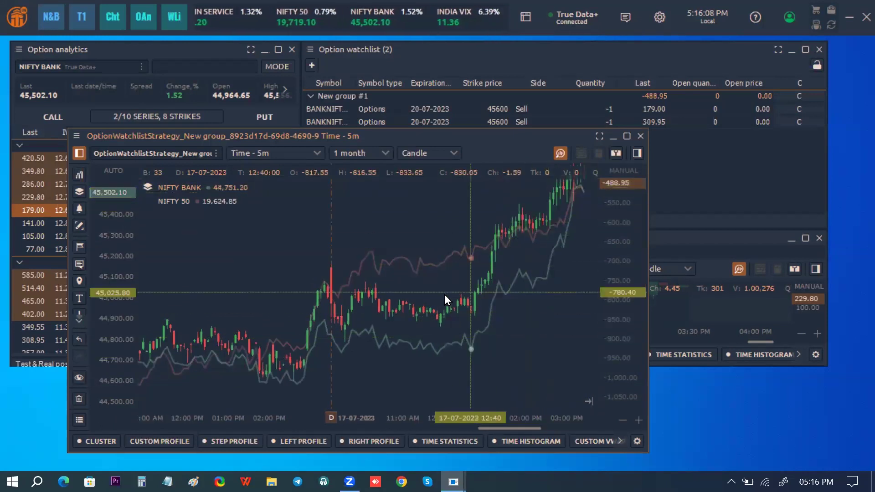
scroll(523, 294, "down", 6)
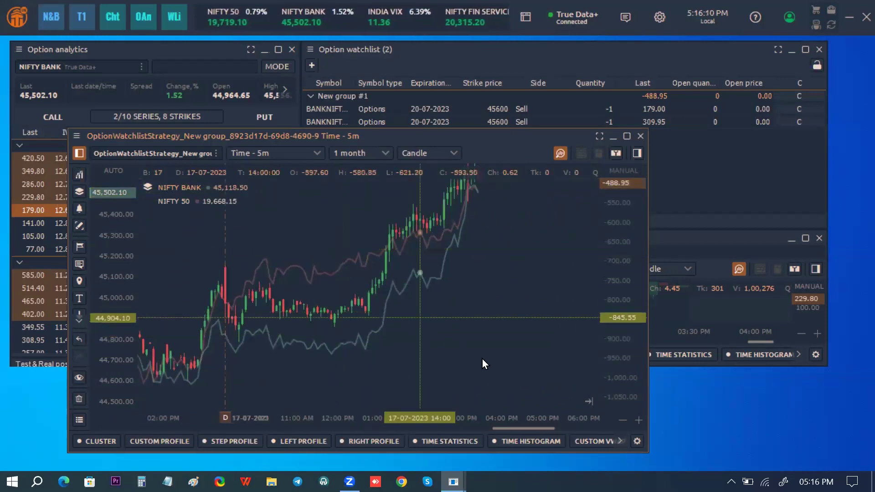
scroll(633, 258, "down", 5)
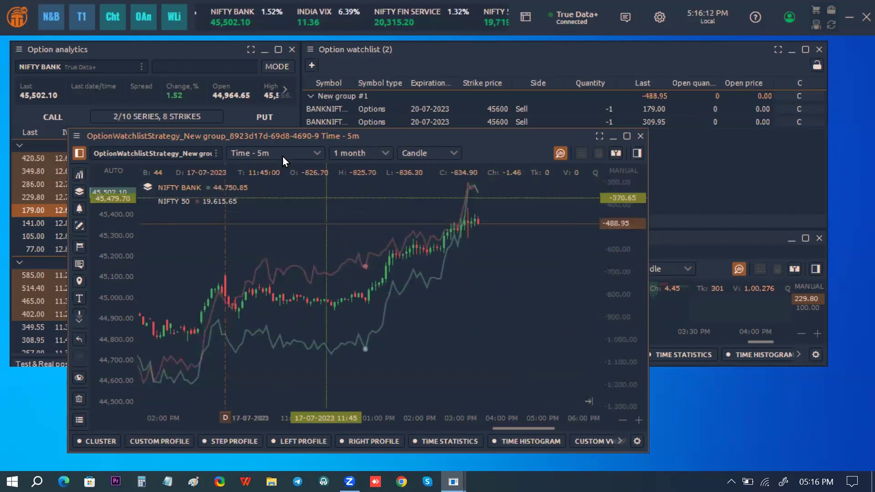
left_click_drag(275, 137, 548, 43)
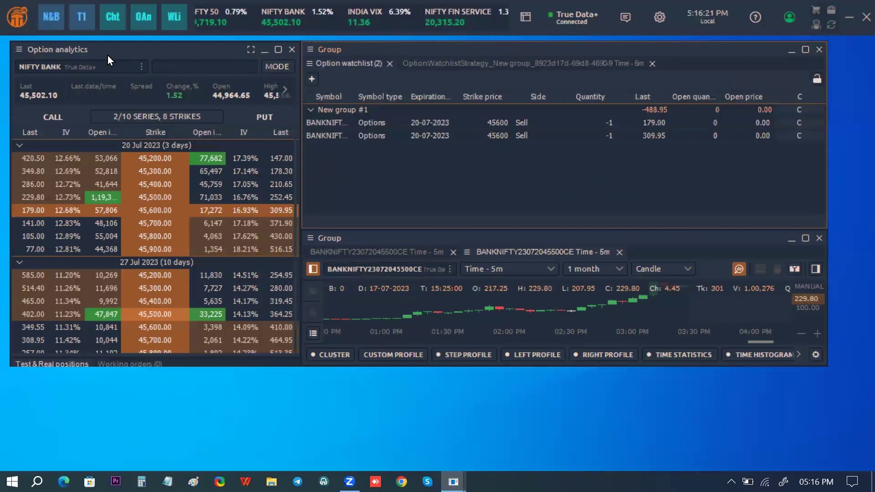
Duplicate the Option analytics panel, group the copy with the original, and set the copy's symbol to NIFTY 50.
right_click(98, 53)
left_click(68, 110)
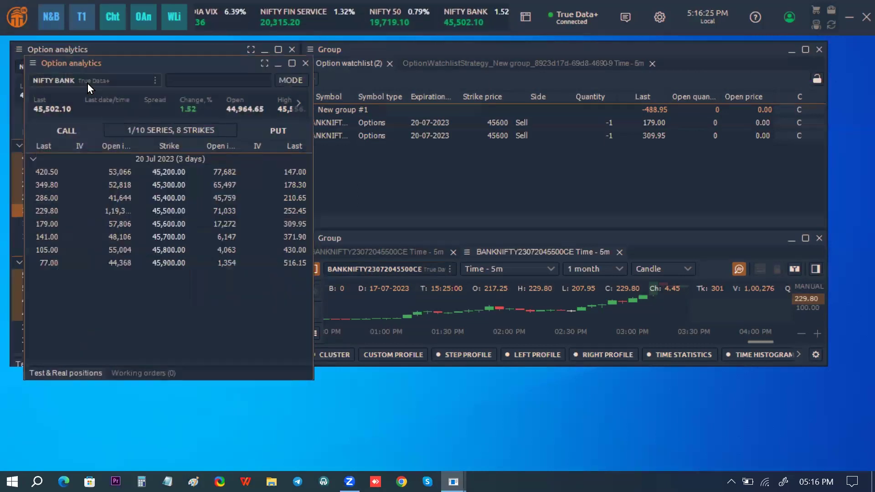
left_click(87, 80)
type("nifty 5")
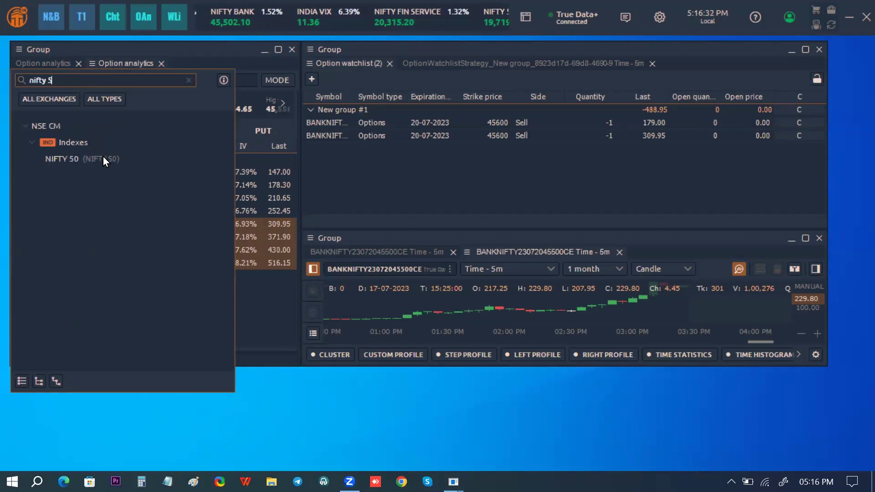
left_click(103, 157)
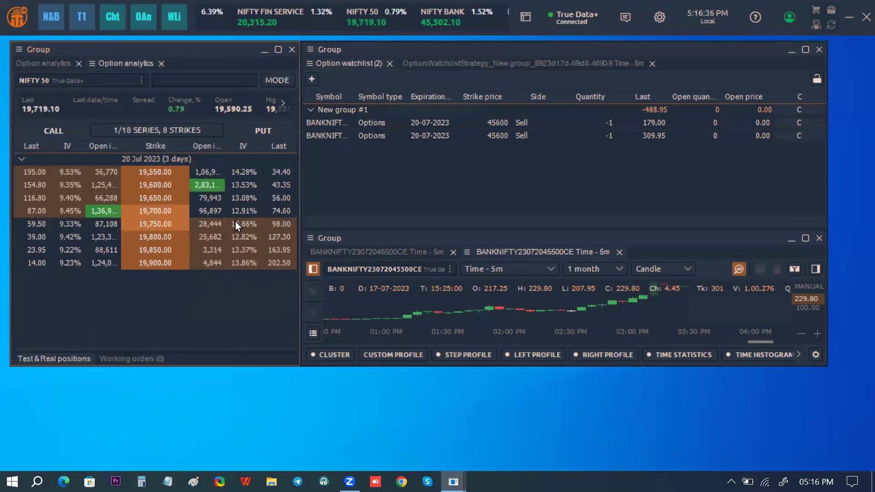
Remove the 27-07-2023 series from the NIFTY BANK option analytics, leaving only the 20-07-2023 series.
left_click(53, 64)
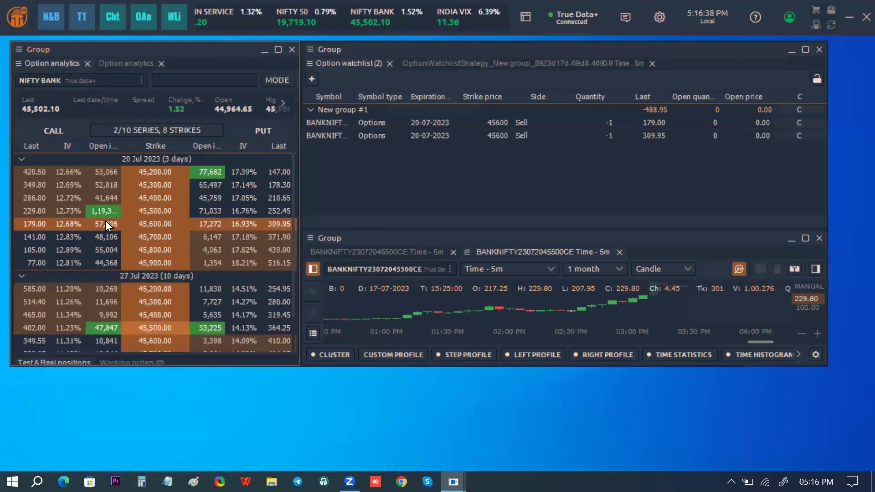
left_click(139, 130)
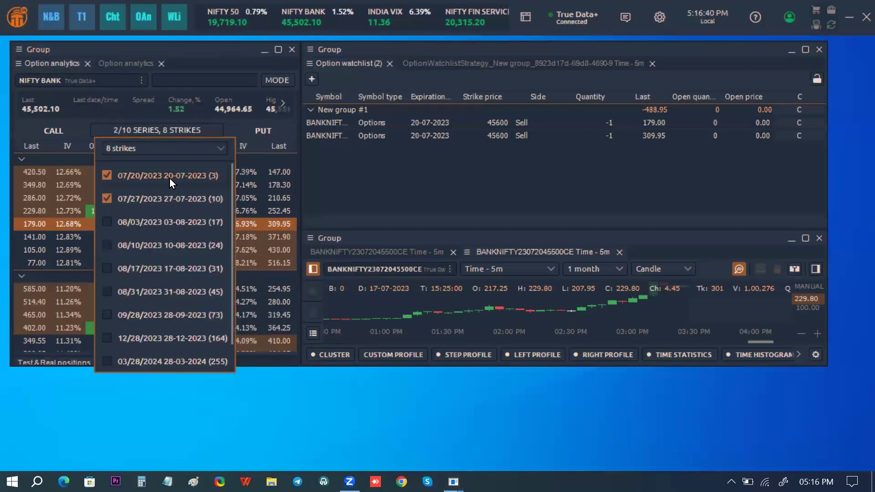
left_click(167, 193)
left_click(410, 127)
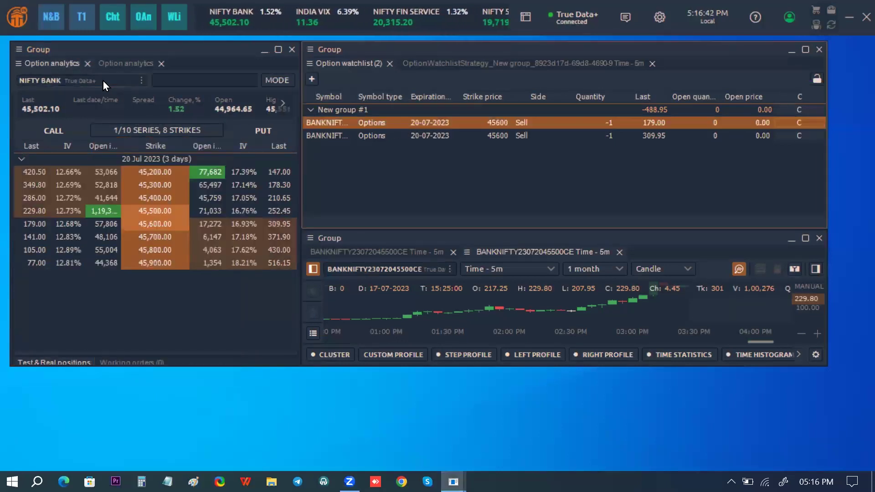
left_click(122, 64)
left_click(65, 66)
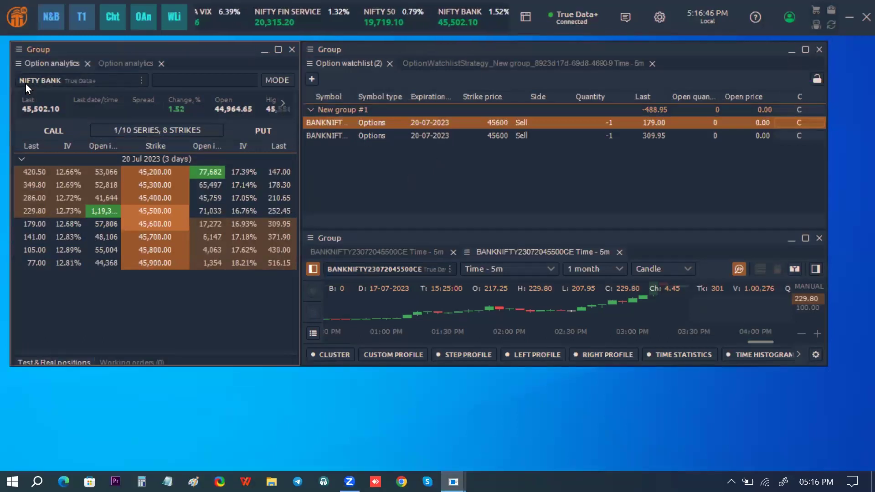
Bind the option analytics group, the option watchlist group and the BANKNIFTY chart group into one window.
left_click(18, 50)
left_click(72, 95)
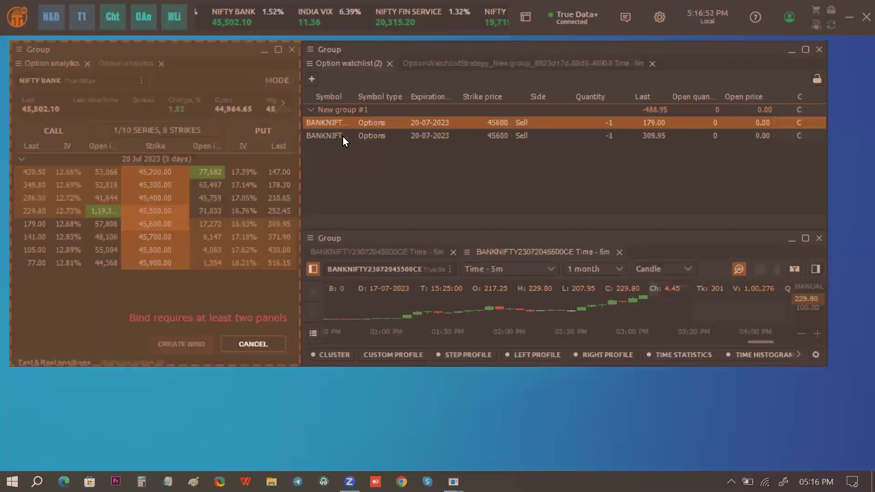
left_click(465, 149)
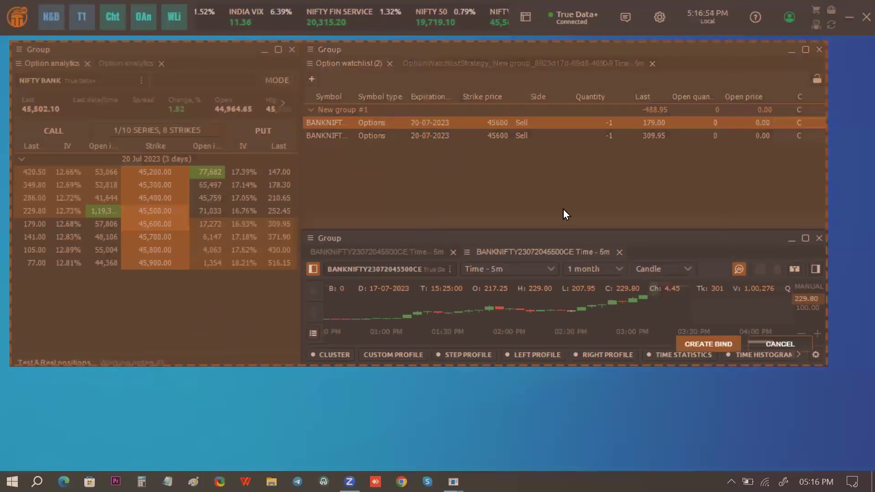
left_click(424, 282)
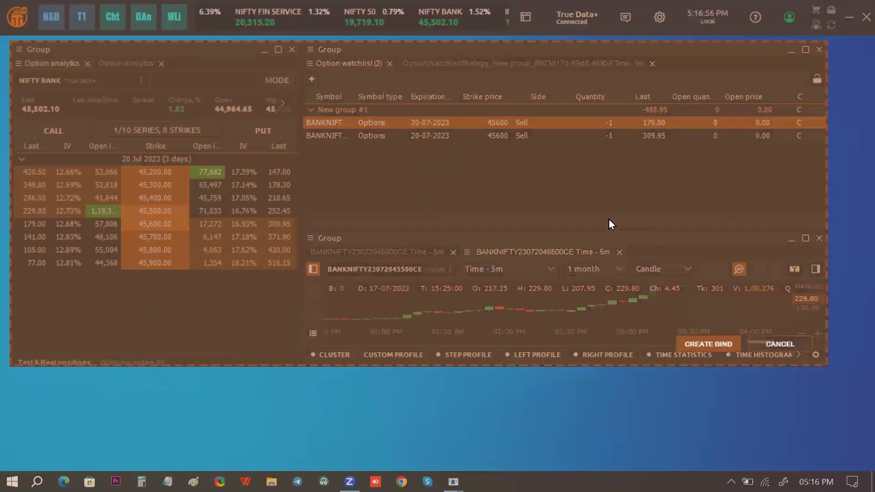
left_click(717, 343)
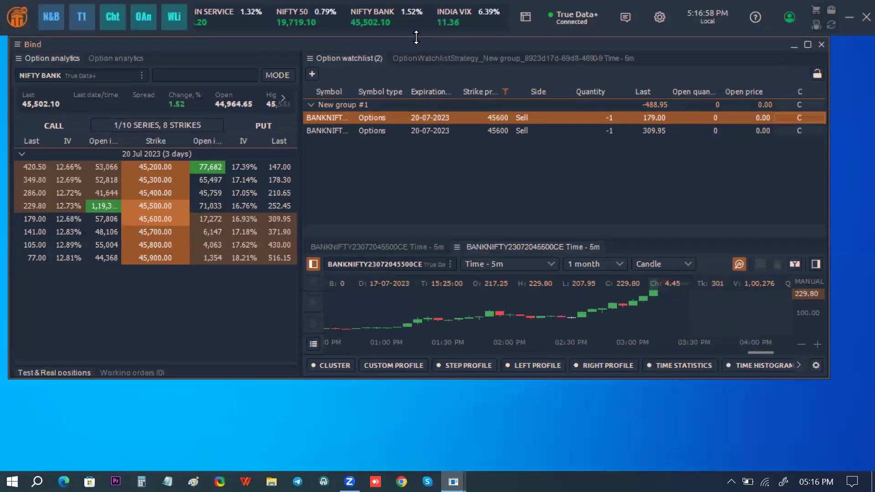
left_click_drag(444, 48, 387, 54)
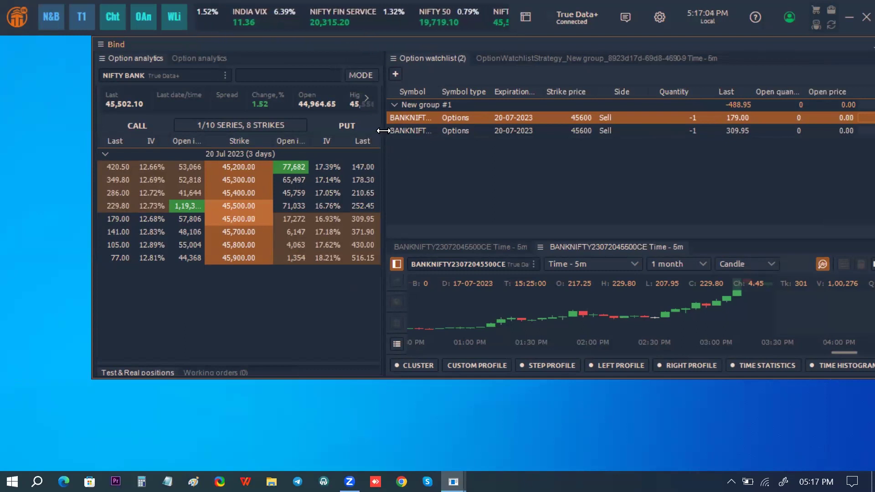
left_click_drag(420, 43, 466, 89)
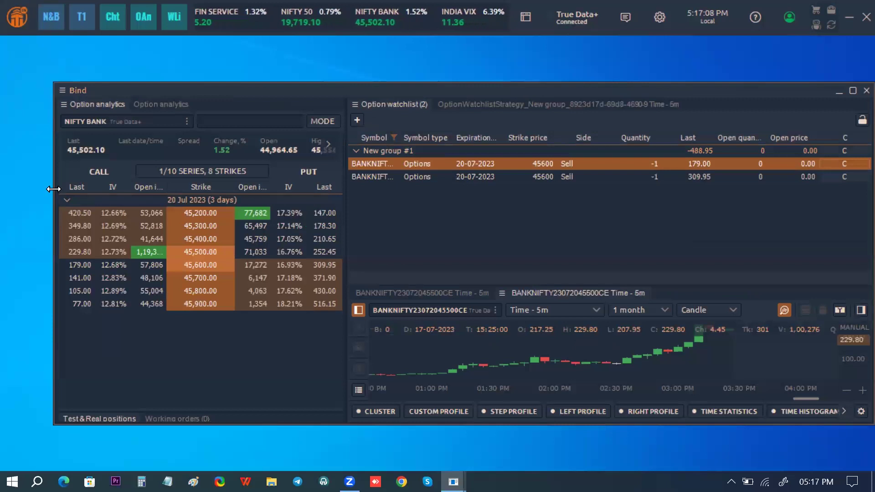
left_click_drag(54, 189, 211, 189)
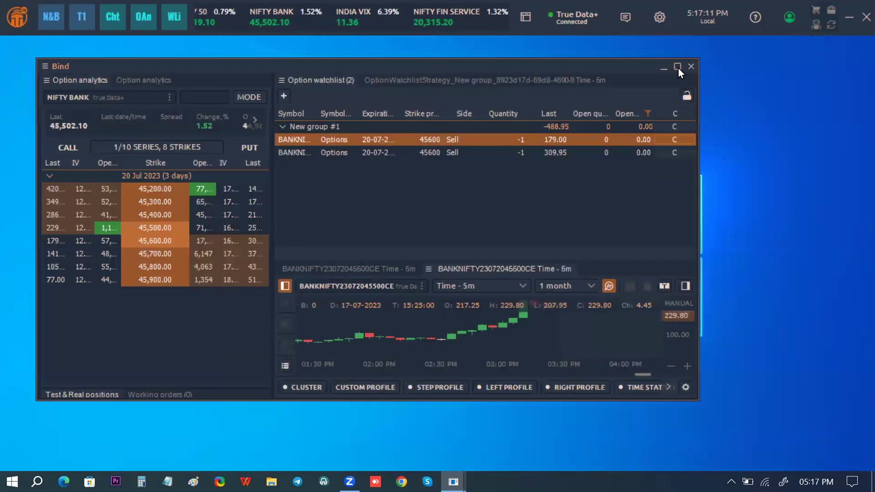
left_click(678, 67)
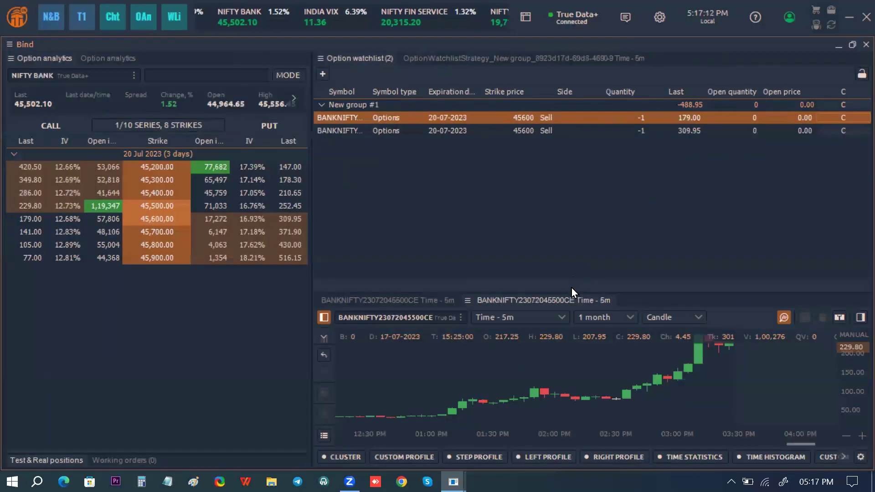
left_click_drag(572, 290, 556, 178)
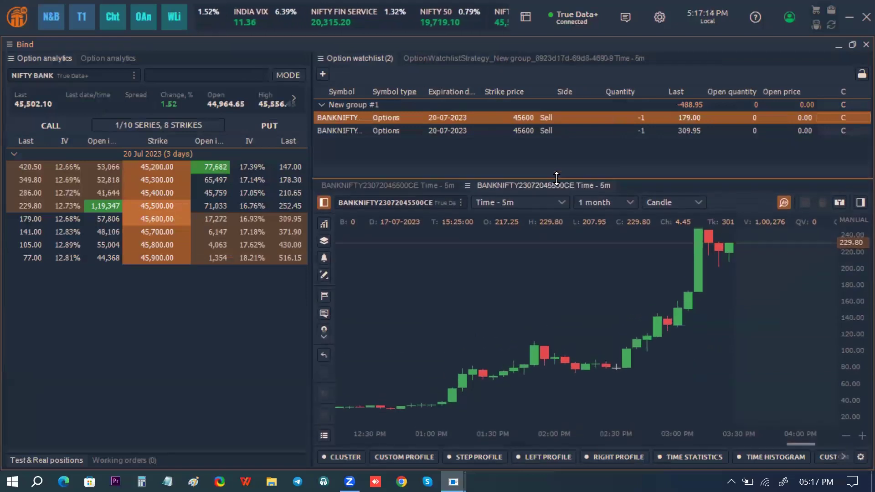
left_click(409, 185)
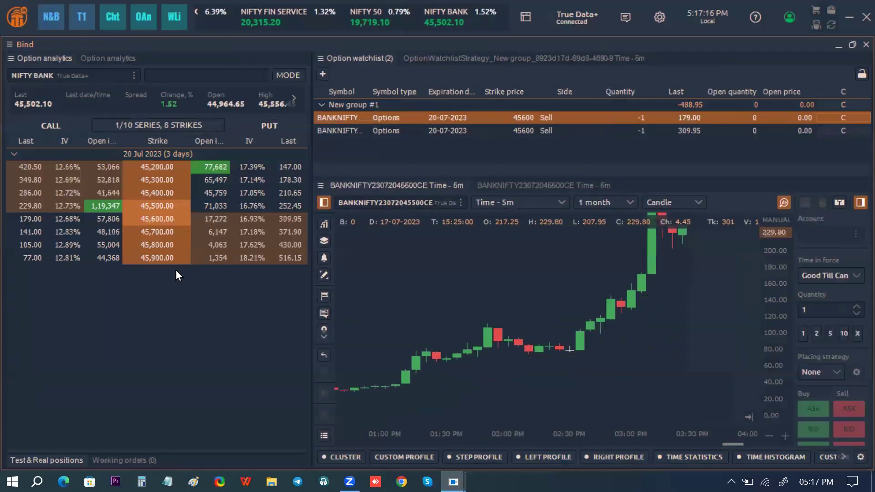
Save the Bind window as a new template named Test789 with the short name 789.
left_click(9, 45)
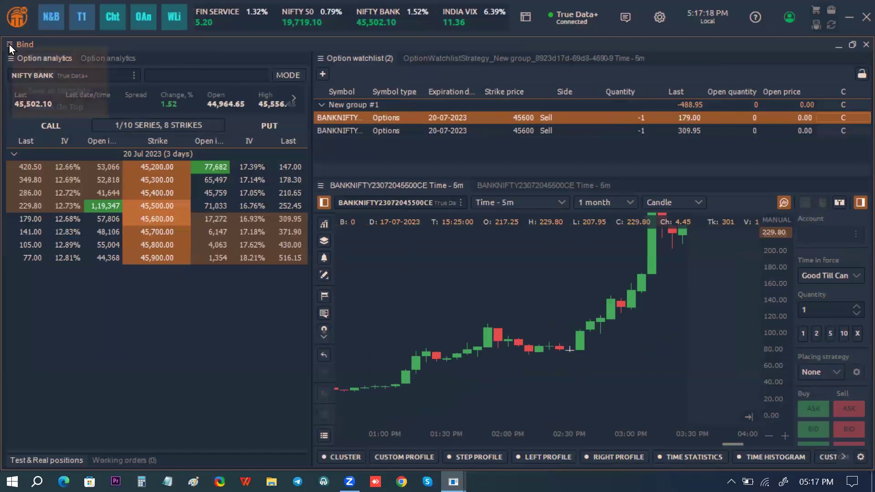
left_click(63, 88)
double_click(403, 173)
key("BackSpace")
type("Test789")
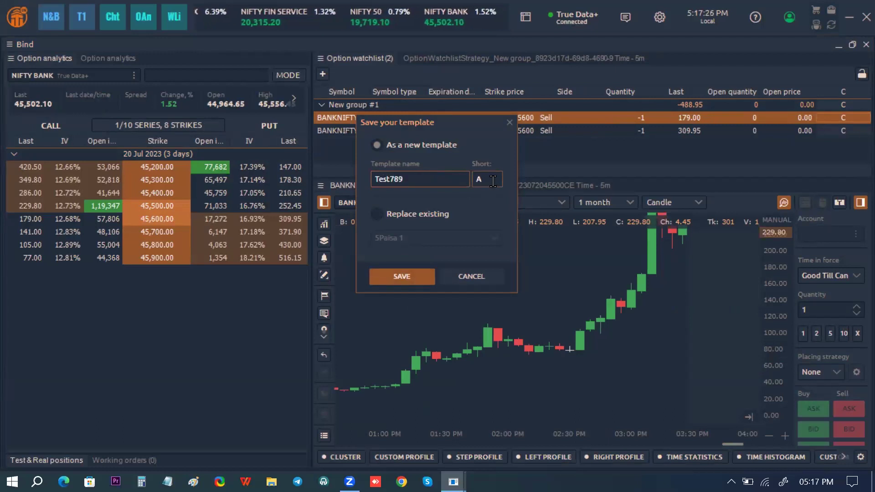
left_click(492, 181)
key("BackSpace")
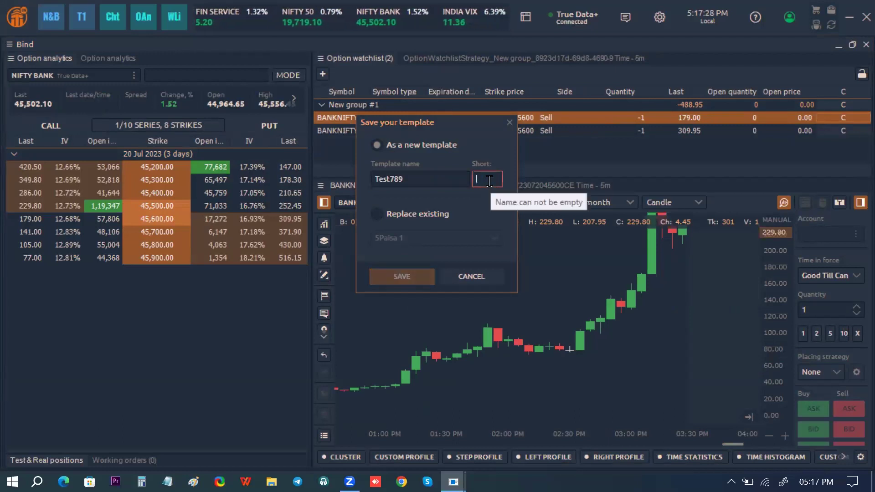
type("789")
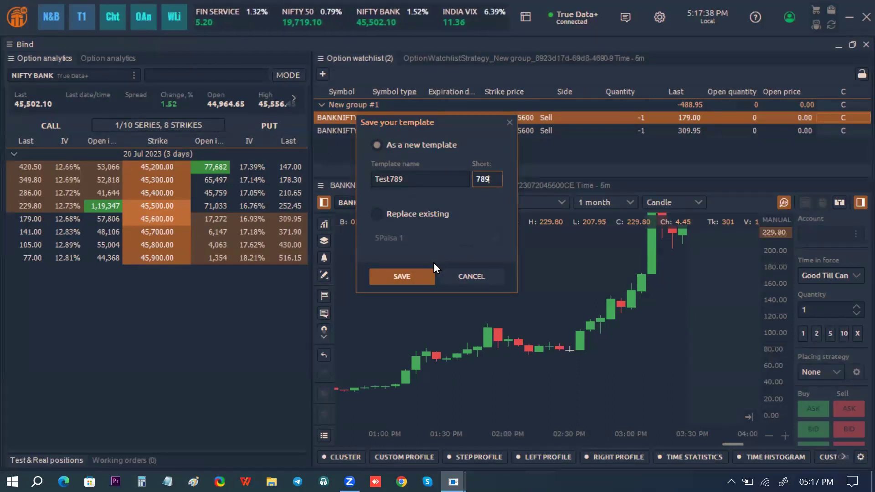
left_click(426, 276)
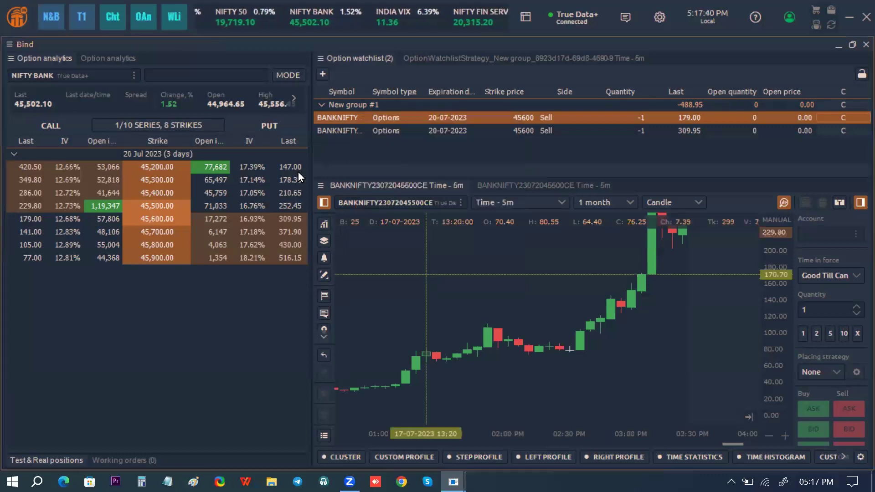
Find the Test789 template among the saved templates and close the Bind window.
left_click(16, 16)
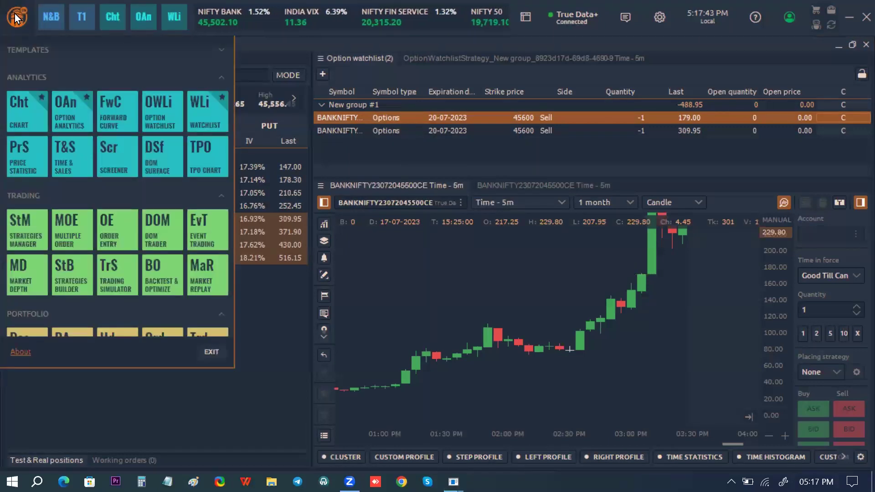
left_click(70, 49)
scroll(182, 281, "down", 3)
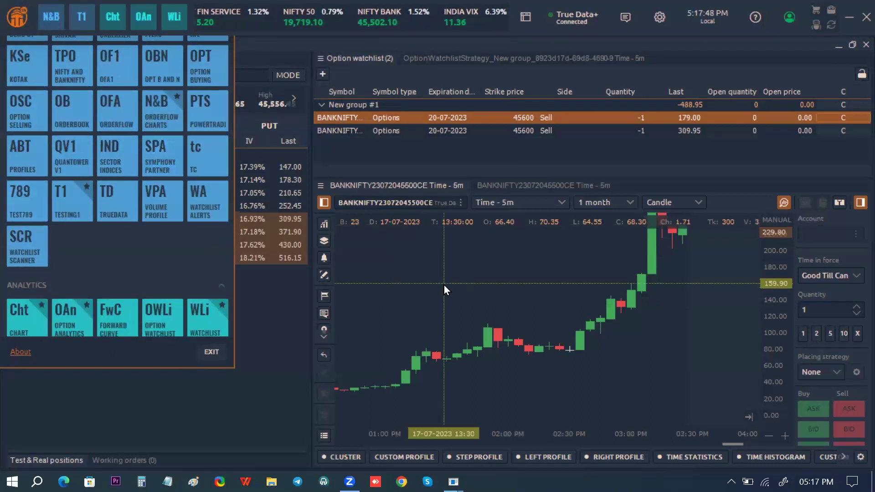
left_click(853, 46)
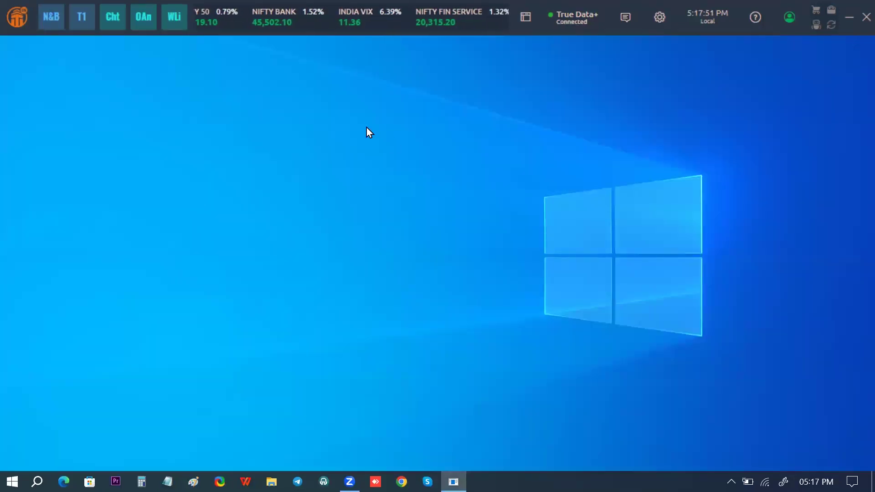
Add the Test789 template to the favourites and reopen the bound workspace from its 789 shortcut.
left_click(18, 17)
scroll(72, 121, "up", 5)
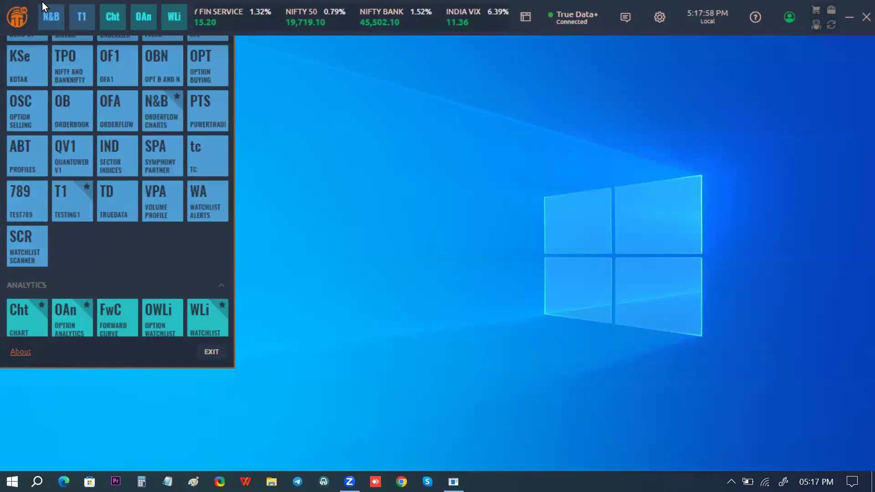
left_click(43, 185)
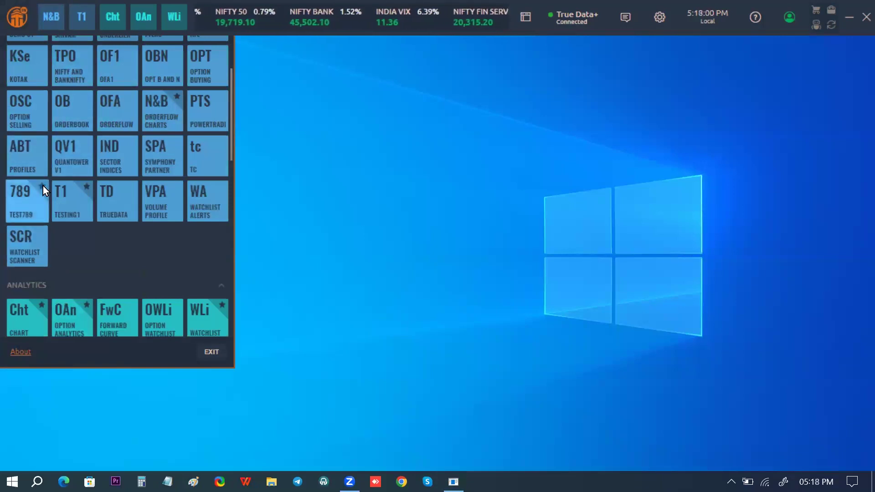
left_click(334, 111)
left_click(83, 15)
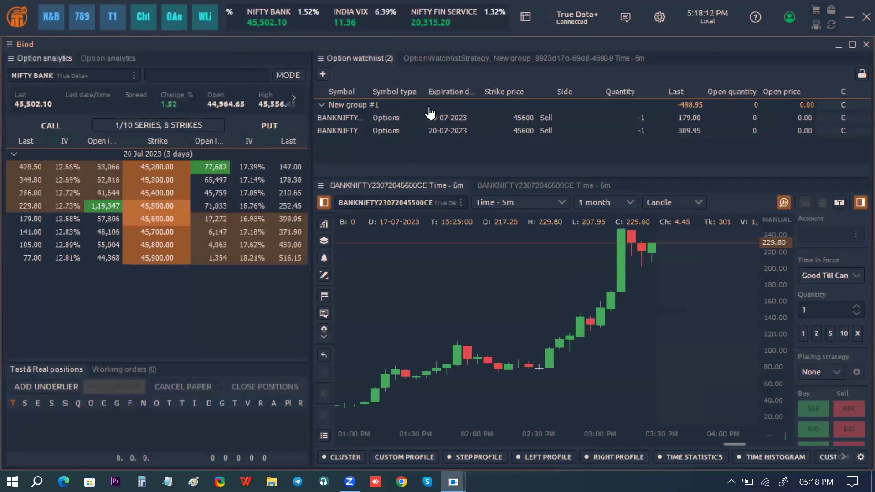
Show the OptionWatchlistStrategy chart, hide its profile analysis toolbar, and enlarge its pane above the BANKNIFTY chart.
left_click(469, 57)
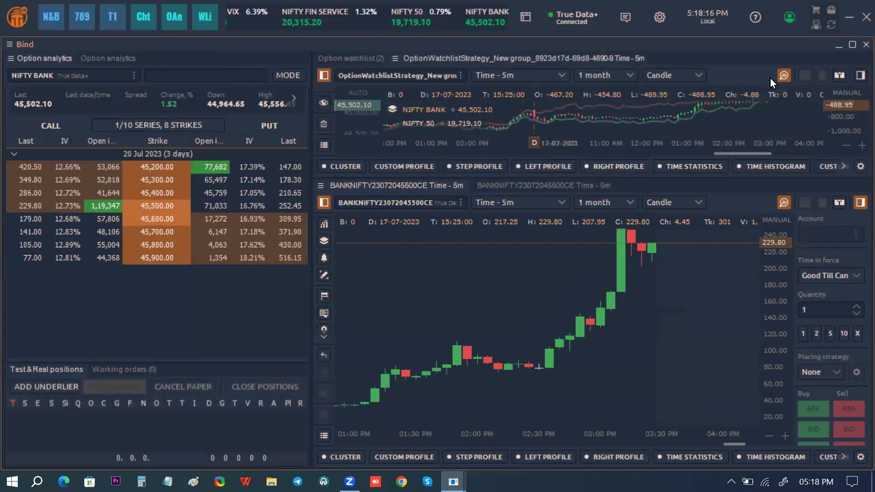
left_click(782, 77)
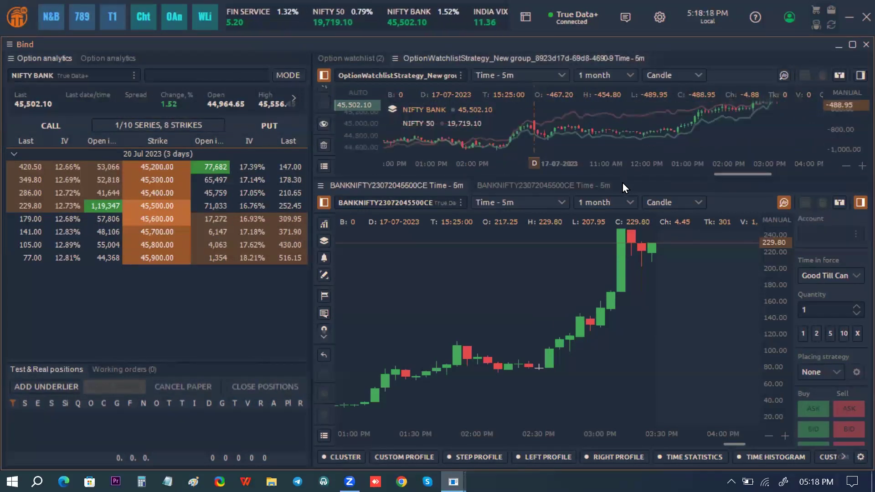
left_click_drag(623, 181, 615, 247)
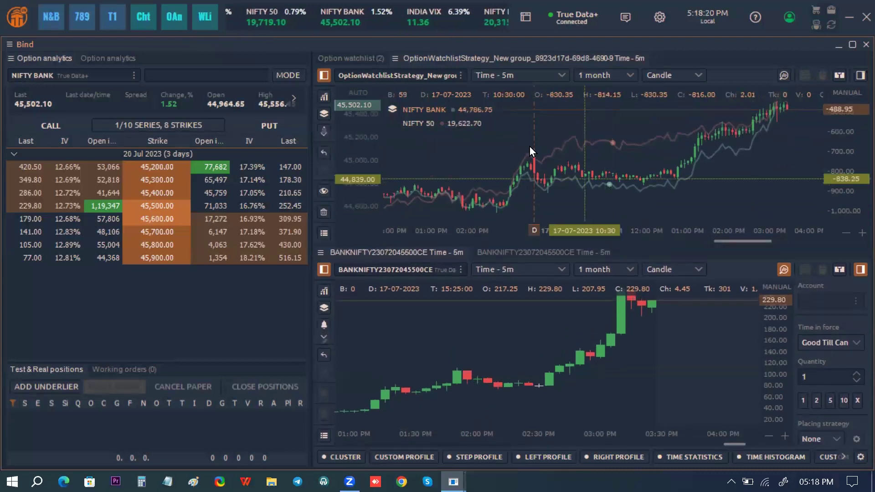
left_click(532, 253)
left_click(418, 256)
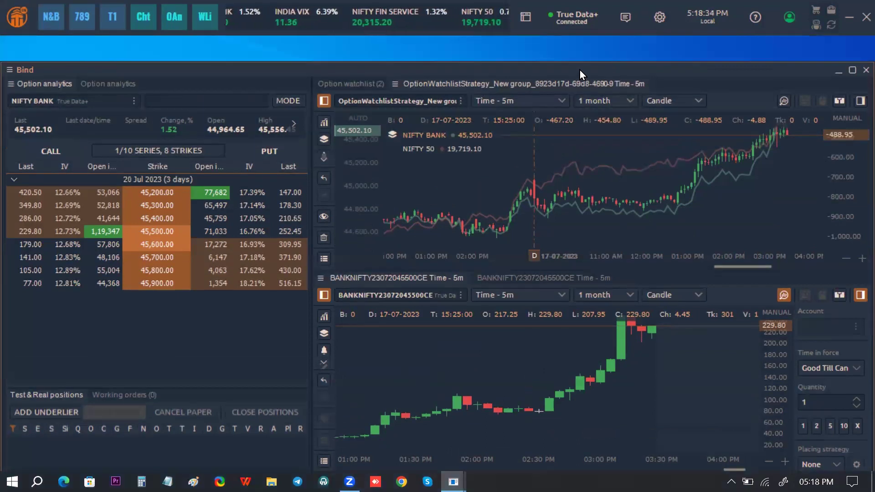
Close the Bind window, review the saved templates, and collapse the Templates section of the panel list.
left_click_drag(580, 70, 514, 69)
left_click(800, 70)
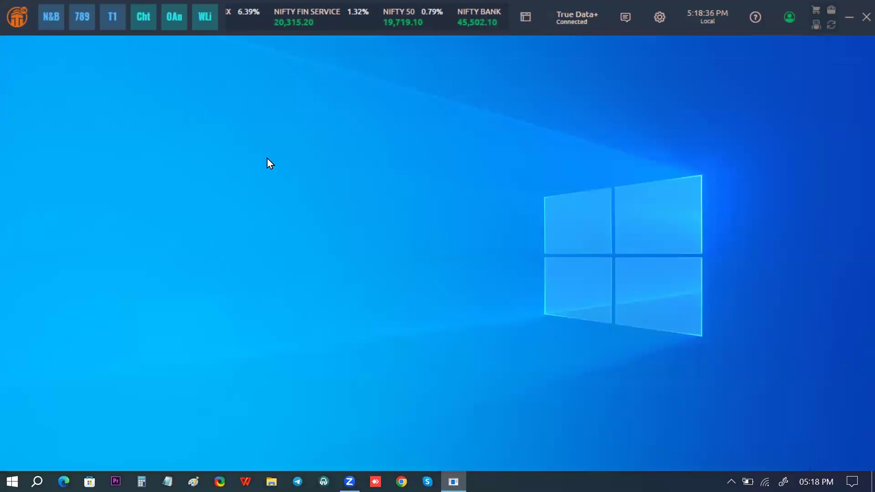
left_click(9, 20)
scroll(40, 91, "up", 3)
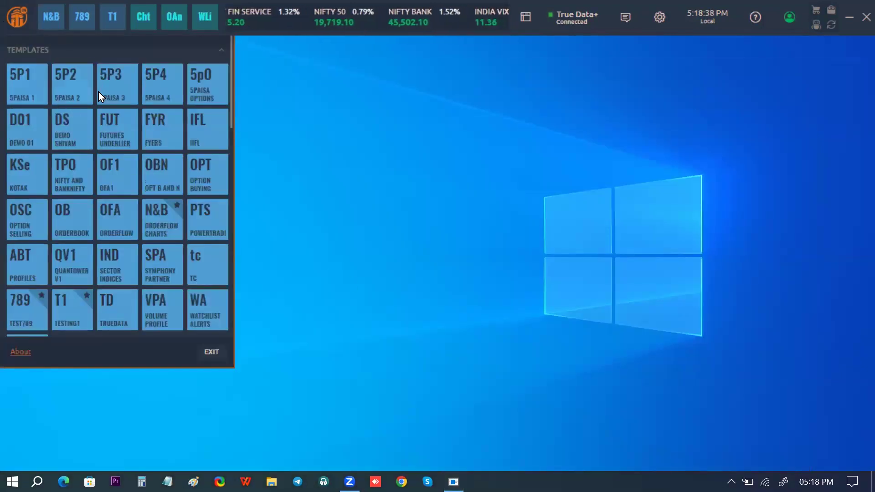
left_click(130, 53)
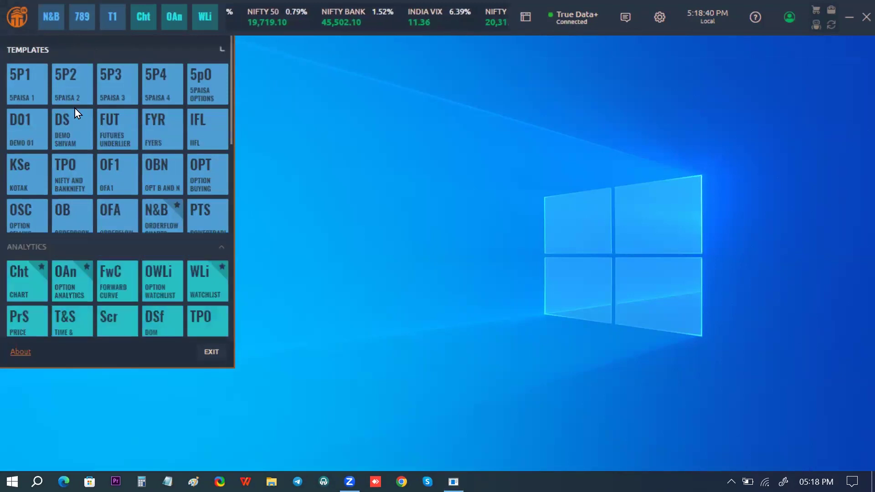
left_click(117, 50)
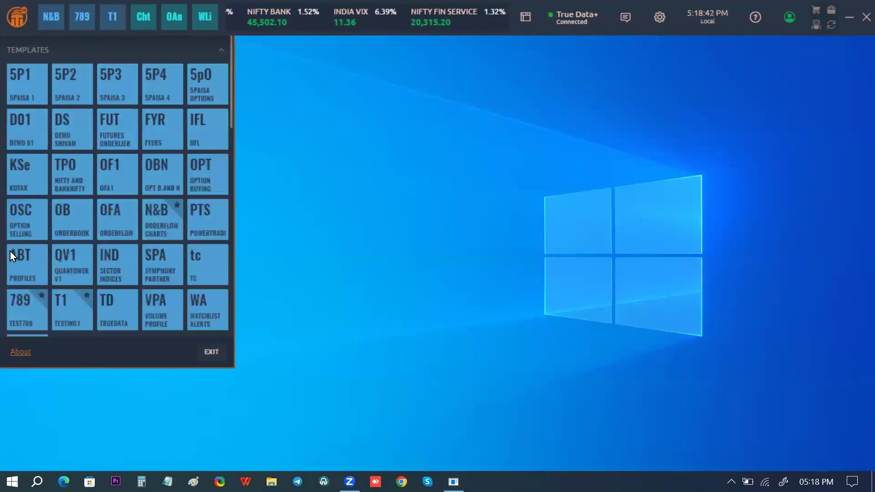
left_click(223, 48)
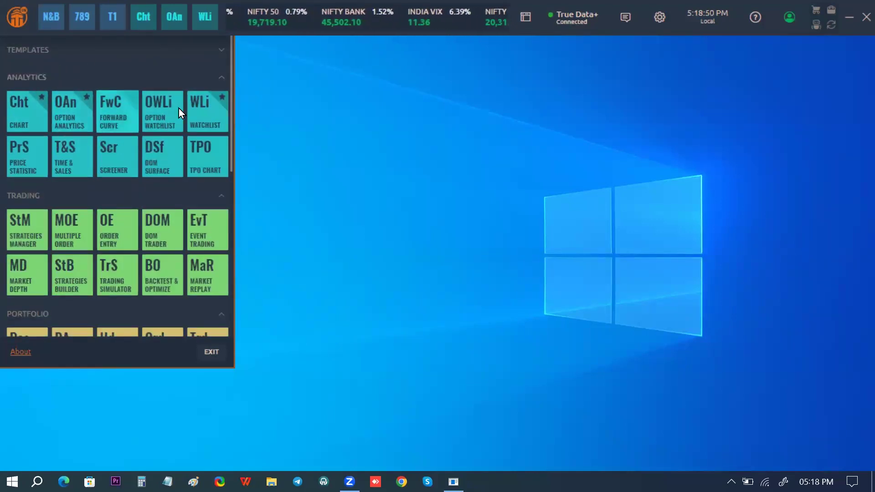
Open a new Watchlist panel and maximize it.
left_click(206, 119)
left_click_drag(446, 152, 324, 85)
left_click(386, 90)
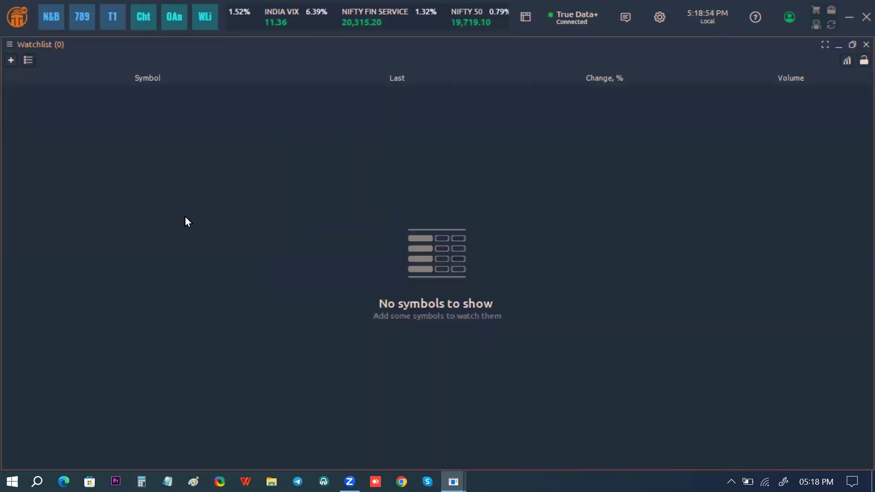
Review the watchlist's predefined lists by connection, and open the symbol lookup for adding symbols.
left_click(30, 61)
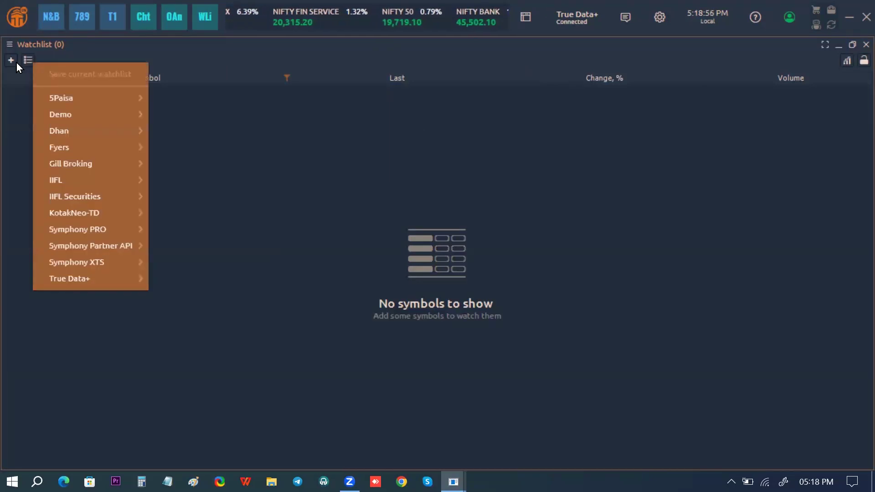
left_click(16, 62)
left_click(56, 85)
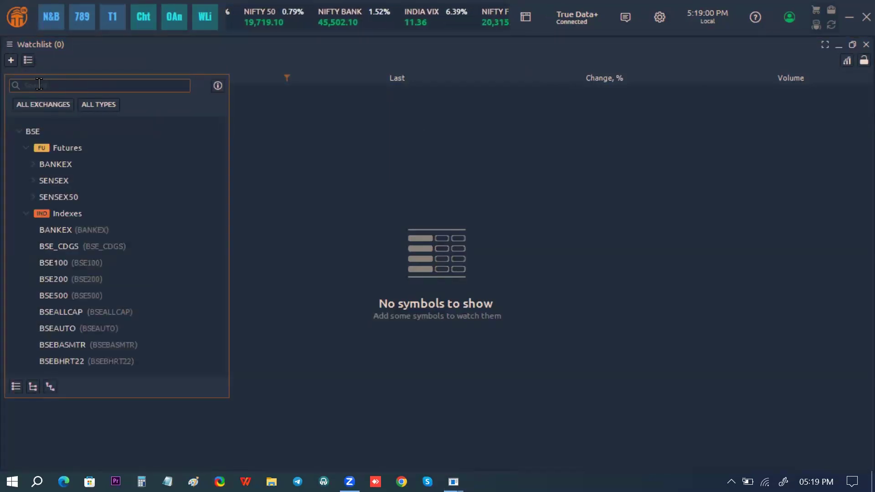
left_click(64, 106)
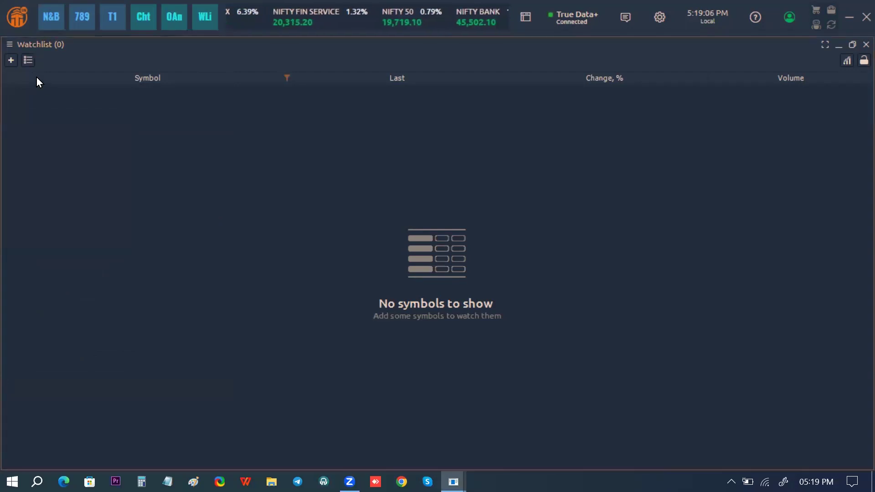
left_click(13, 61)
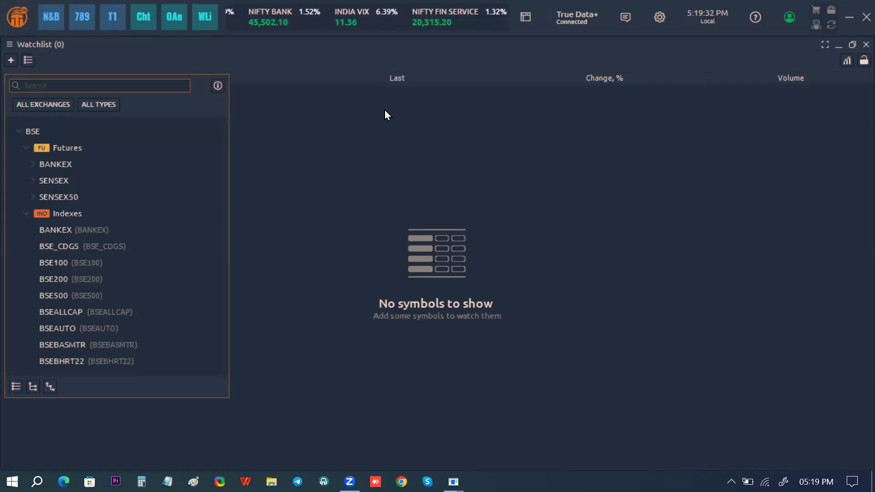
Close the symbol lookup and show the Connection name column in the watchlist.
left_click(347, 72)
right_click(356, 83)
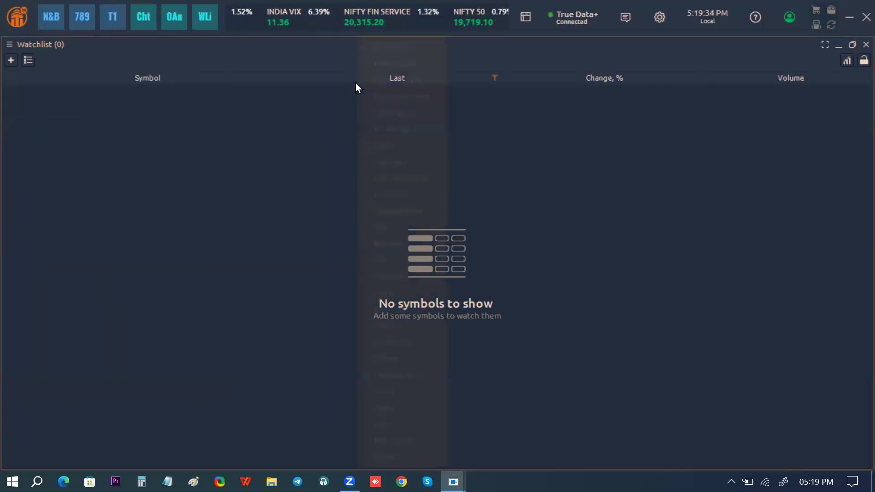
mouse_move(432, 460)
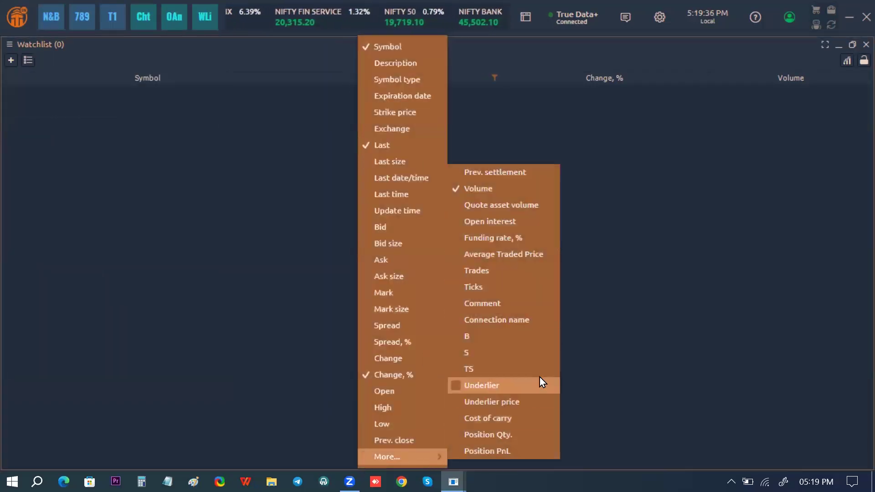
left_click(514, 318)
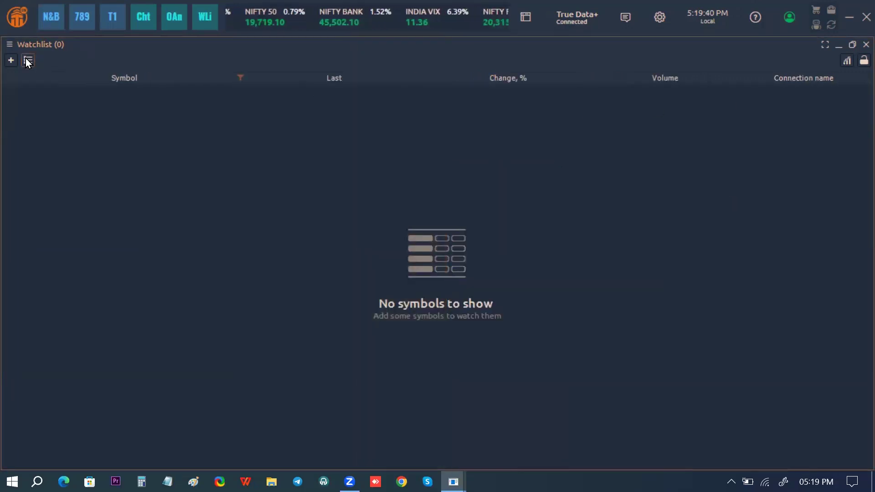
Add the predefined NIFTY 50 list from the True Data+ connection to the watchlist.
left_click(11, 60)
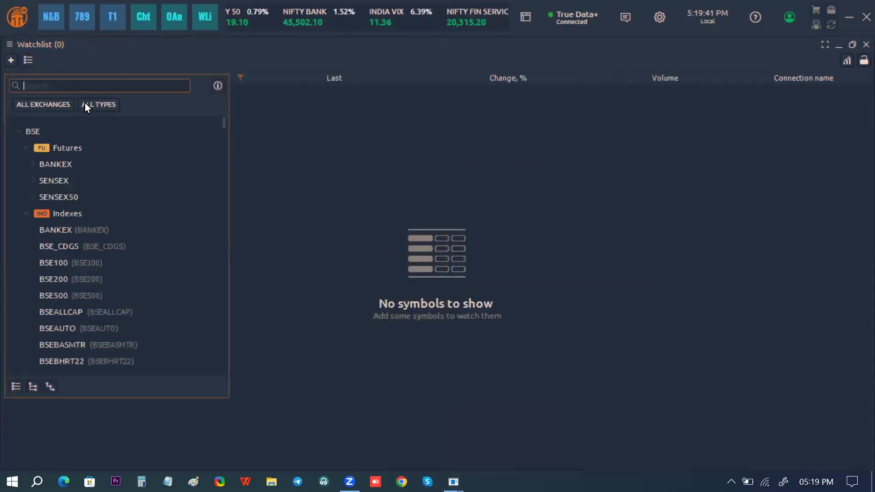
left_click(28, 61)
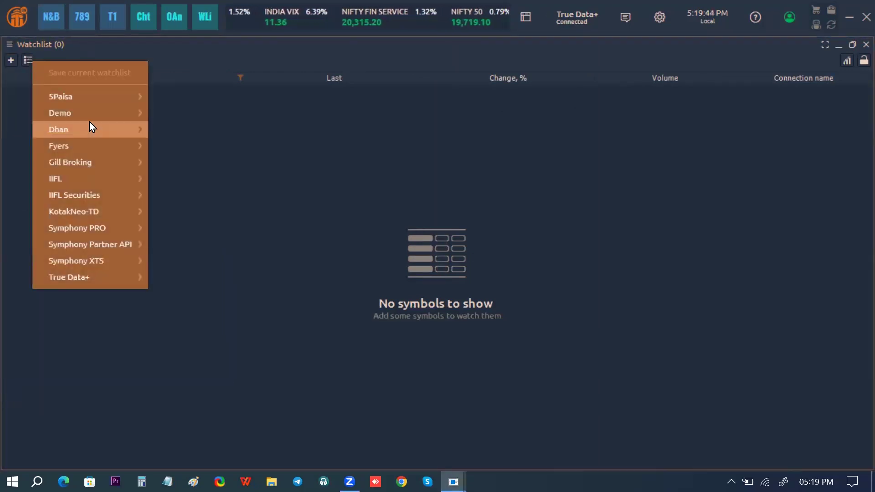
mouse_move(118, 274)
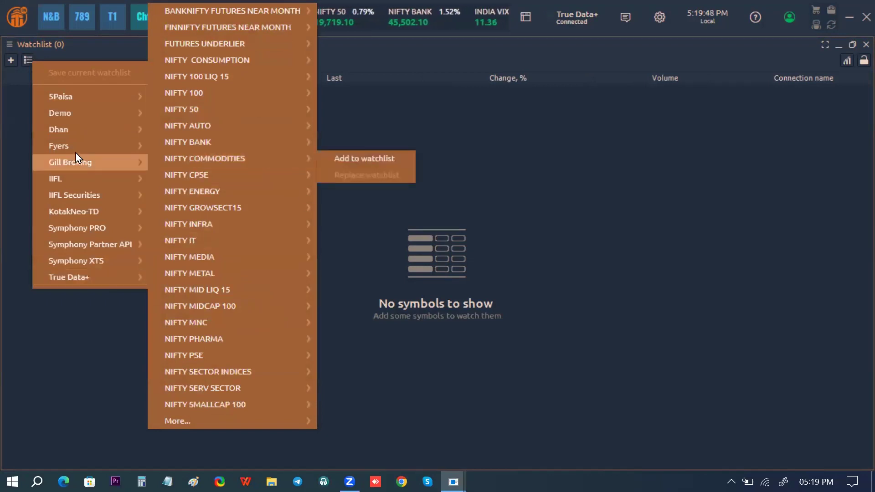
mouse_move(100, 168)
mouse_move(120, 183)
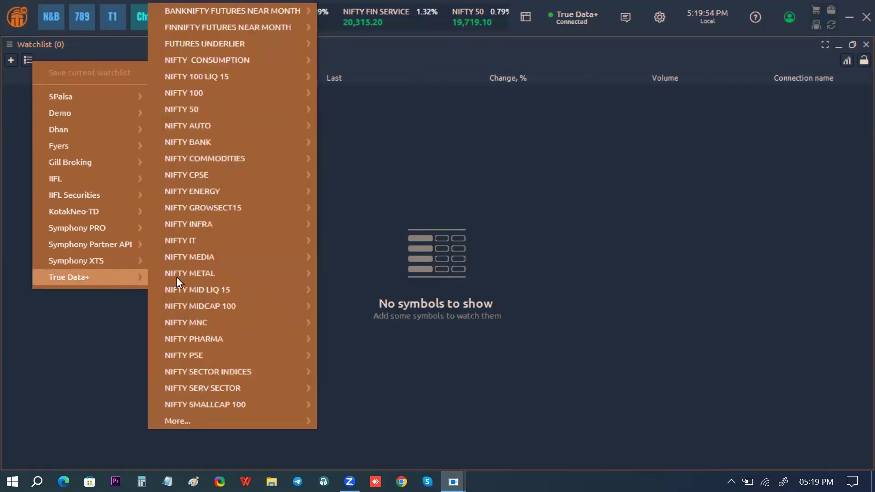
mouse_move(261, 111)
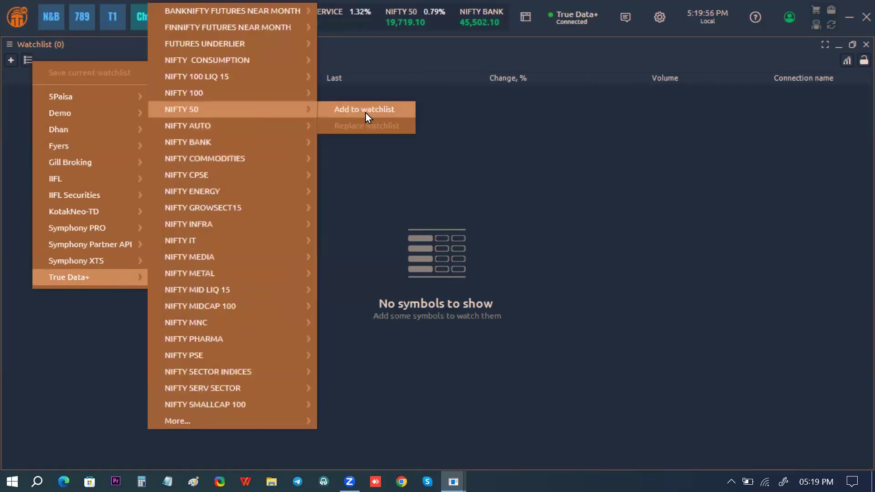
left_click(381, 114)
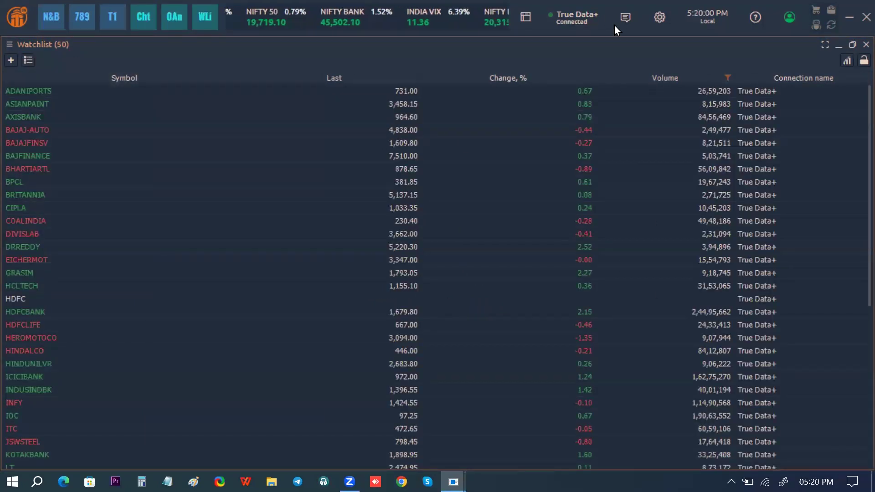
Review the True Data+, IIFL and 5Paisa entries in the connections window, and close it.
left_click(595, 14)
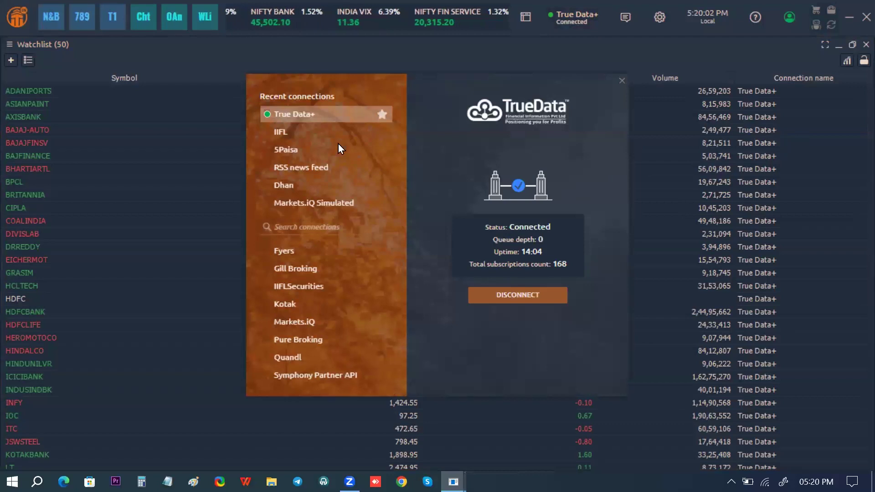
left_click(336, 135)
left_click(341, 151)
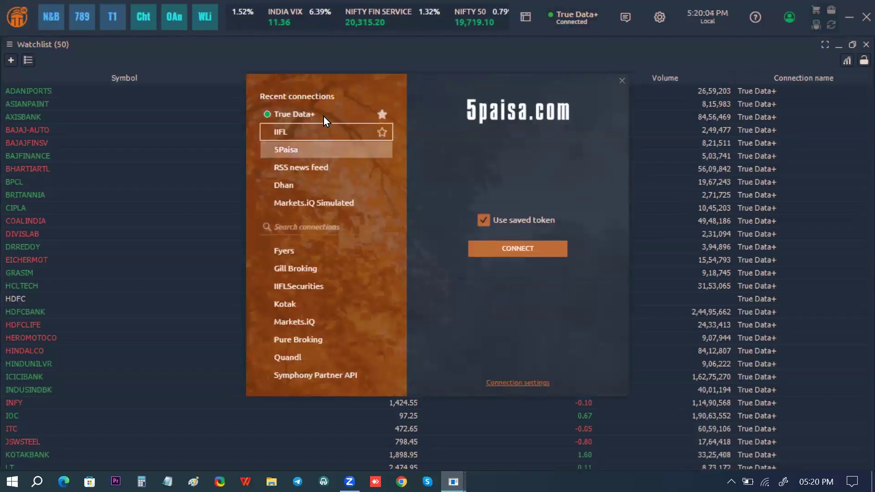
left_click(621, 81)
Hide the Connection name column of the watchlist.
right_click(626, 84)
mouse_move(661, 458)
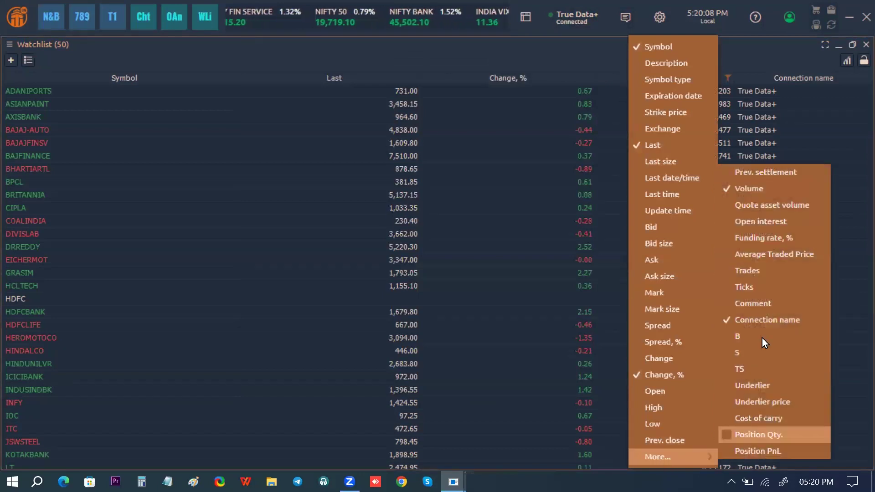
left_click(762, 322)
left_click(438, 154)
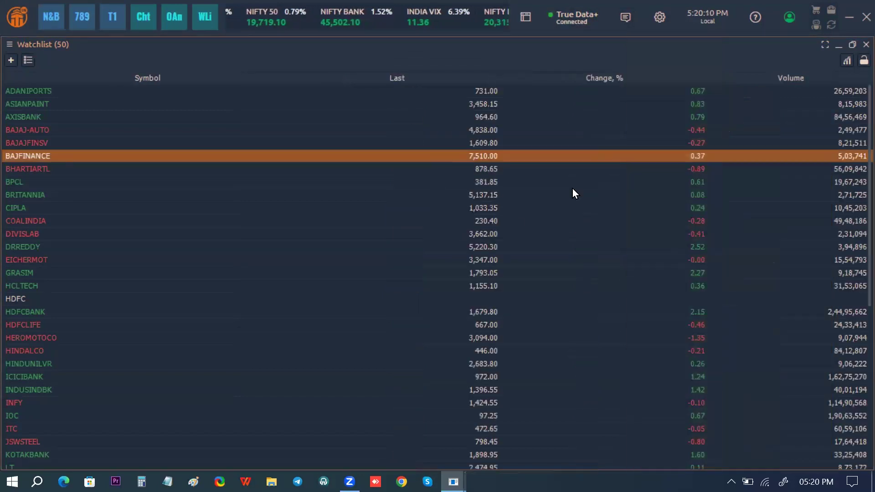
Remove the HDFC symbol from the watchlist and look through the remaining symbols.
left_click(369, 288)
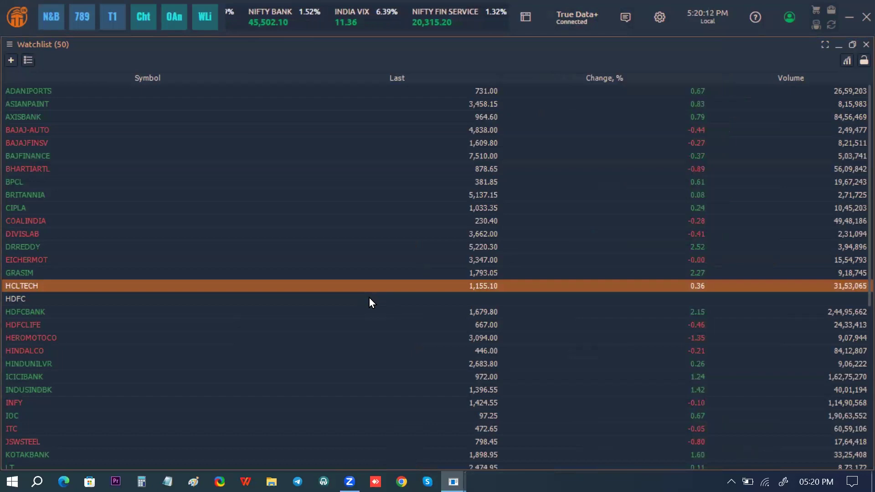
left_click(370, 301)
key("Delete")
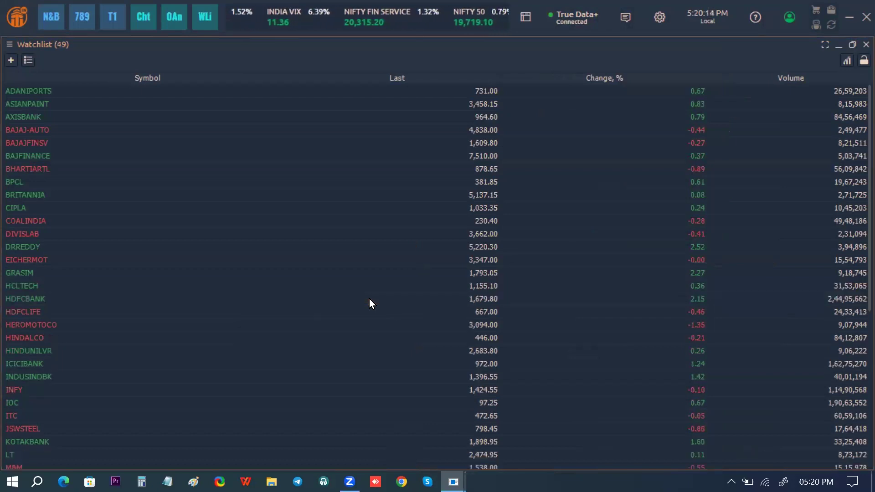
left_click(402, 272)
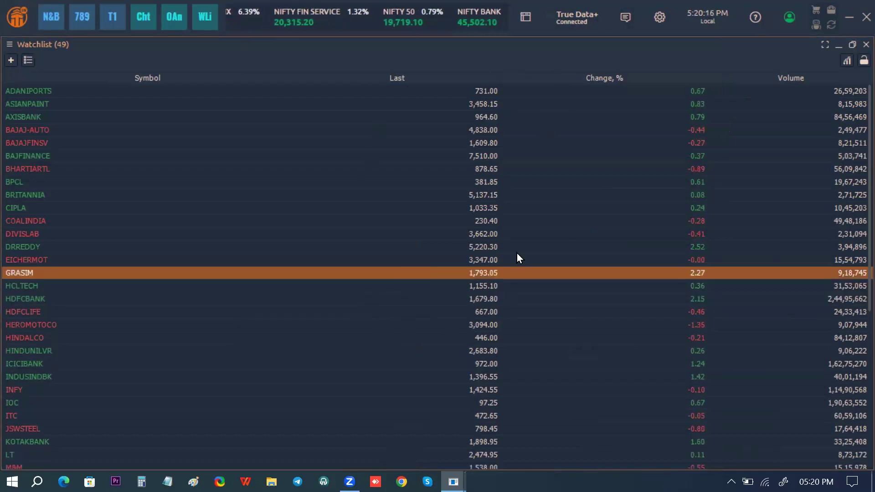
scroll(517, 252, "down", 2)
scroll(516, 252, "down", 4)
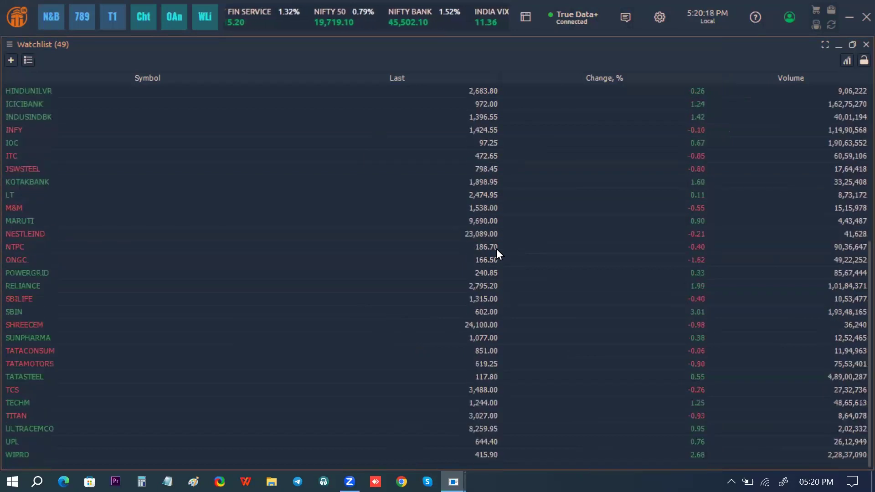
scroll(390, 182, "up", 5)
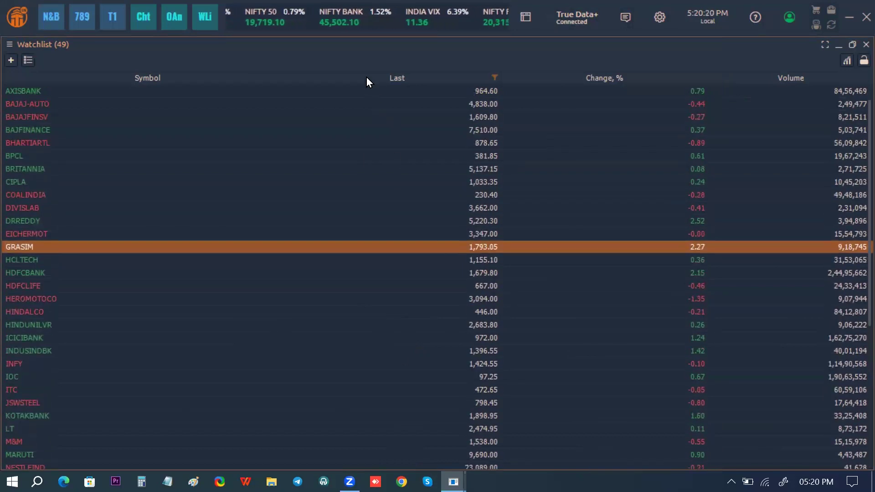
Try the Bid and Bid size columns in the watchlist and hide them again.
right_click(367, 78)
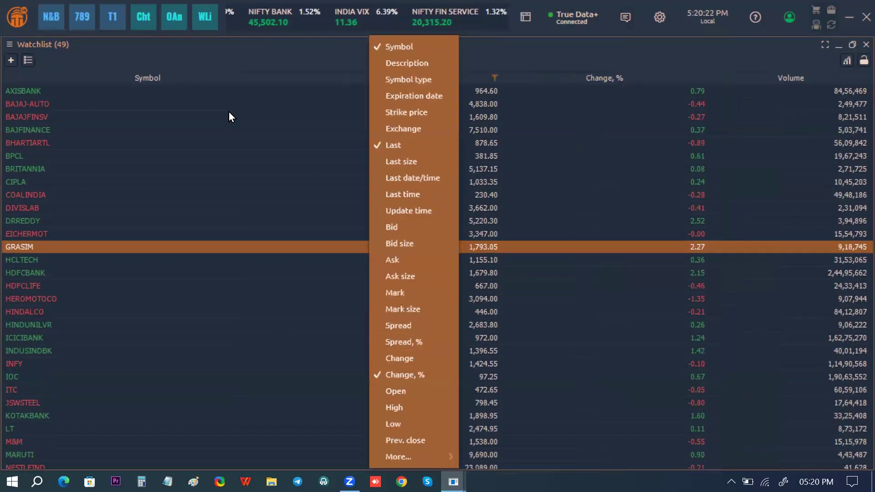
left_click(175, 67)
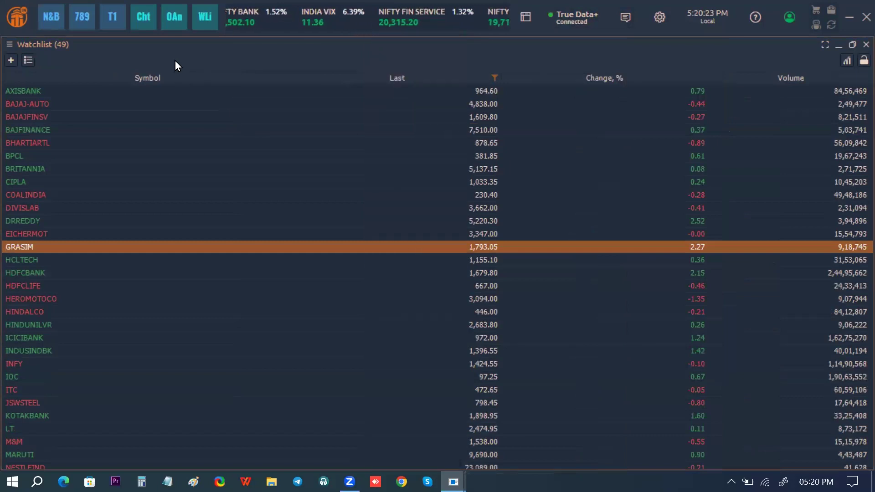
right_click(206, 78)
left_click(242, 233)
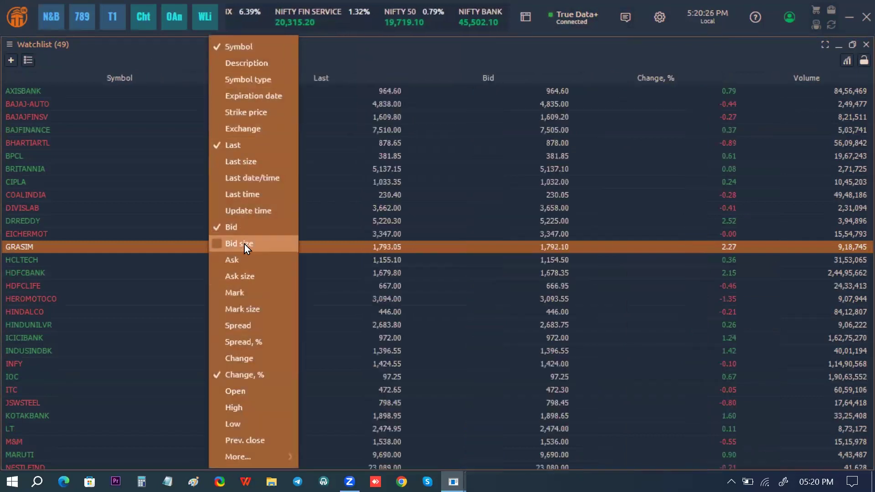
left_click(245, 244)
left_click(241, 224)
left_click(241, 243)
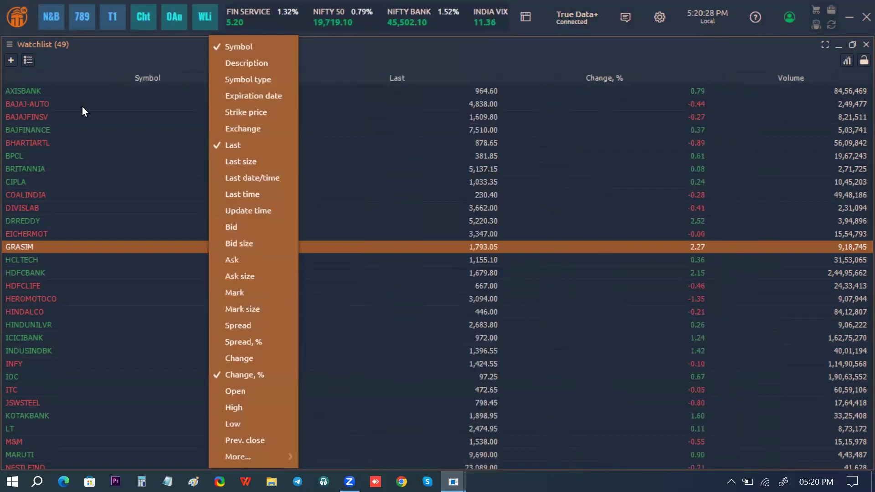
left_click(11, 48)
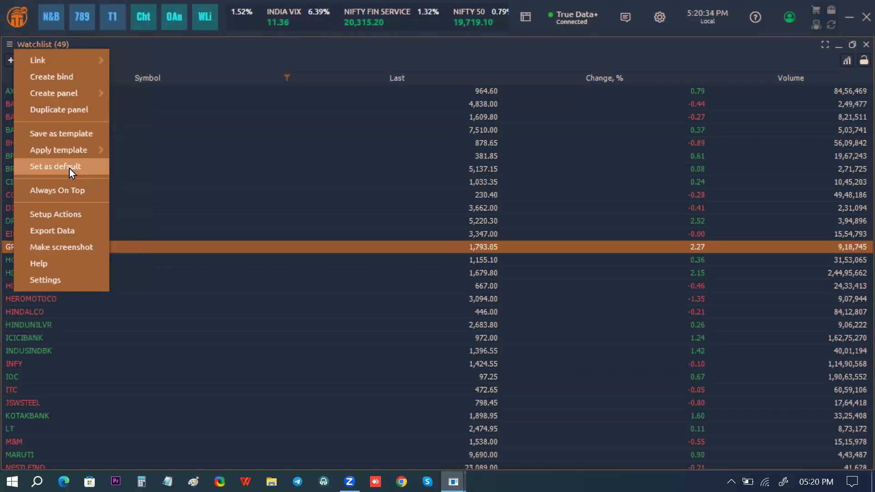
left_click(342, 55)
Find the Exponential Moving Average among the watchlist's indicators and add it as a column.
left_click(848, 60)
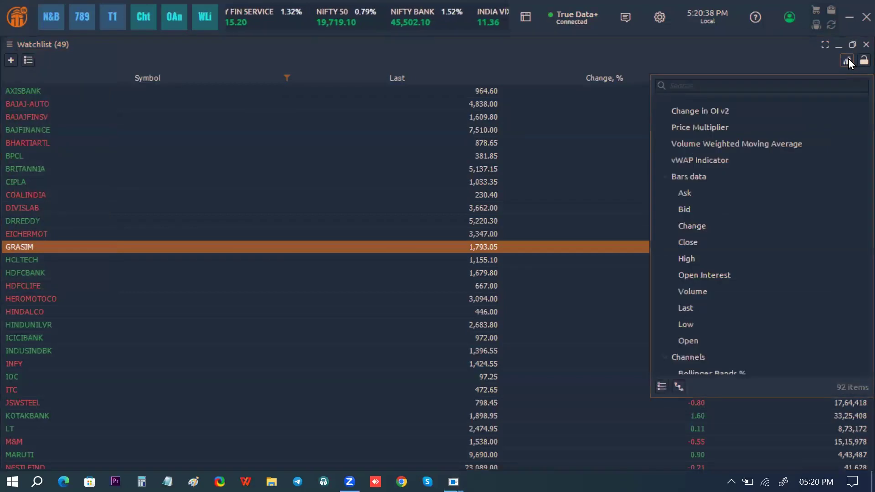
left_click(692, 86)
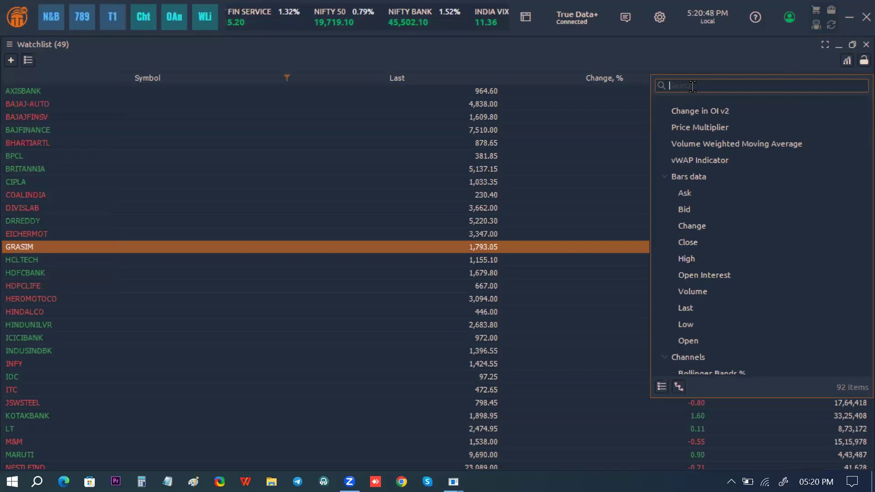
type("ema")
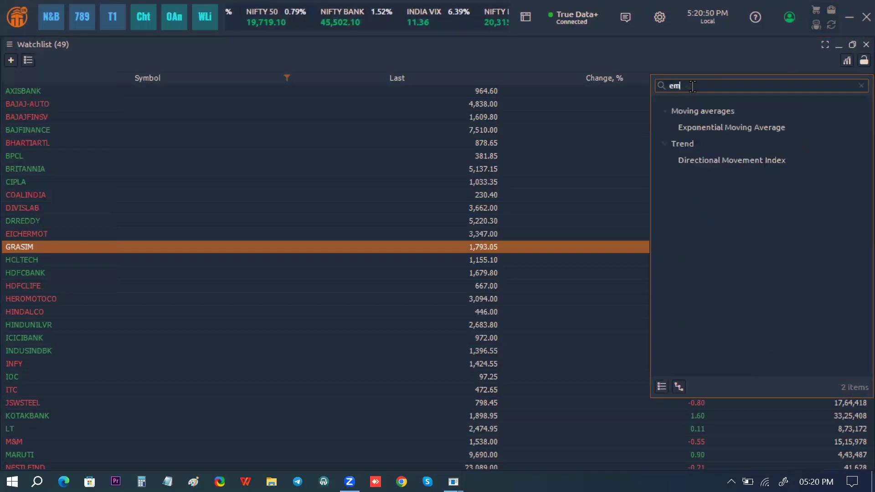
left_click(741, 129)
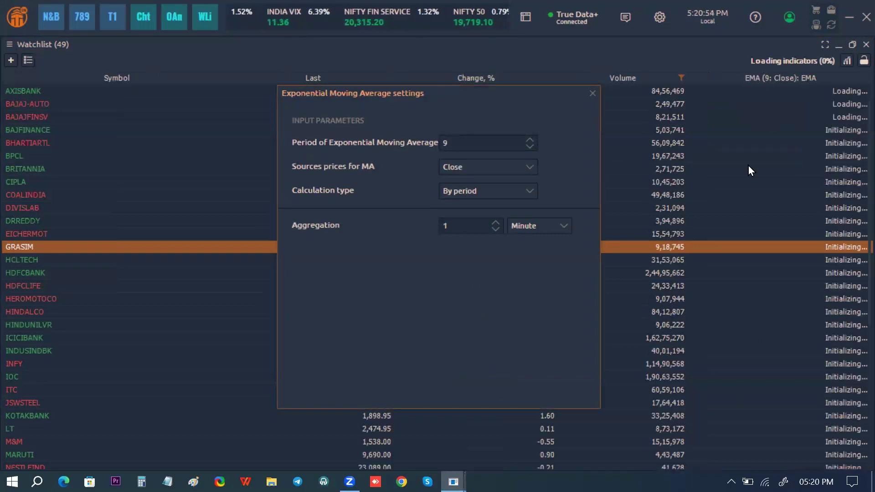
Set the Exponential Moving Average period to 21 and its aggregation to 1 Hour, apply the changes, and close the settings.
double_click(489, 139)
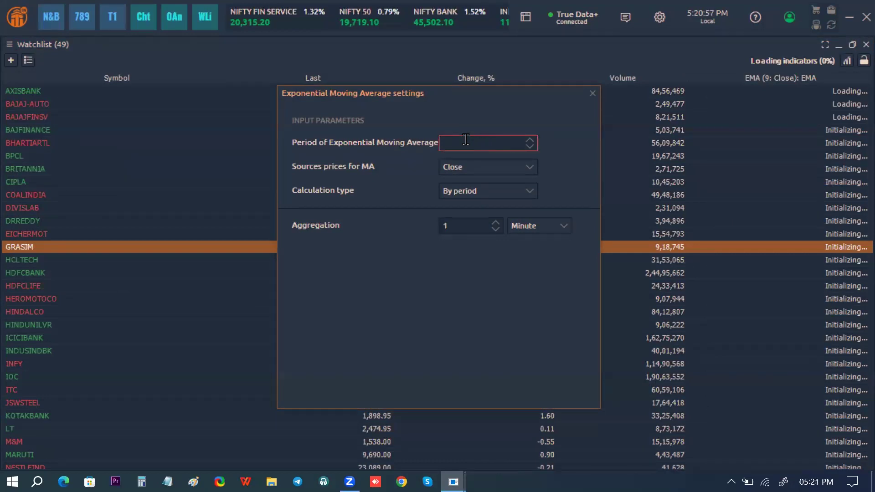
type("212")
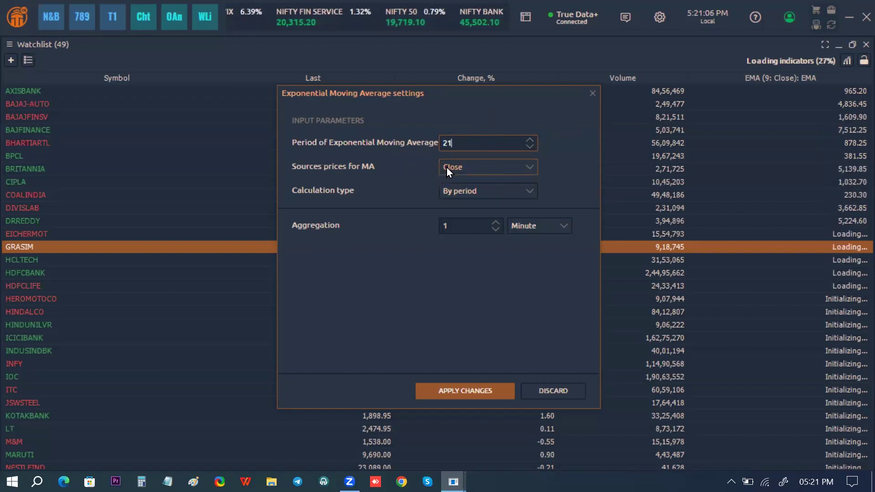
left_click(505, 192)
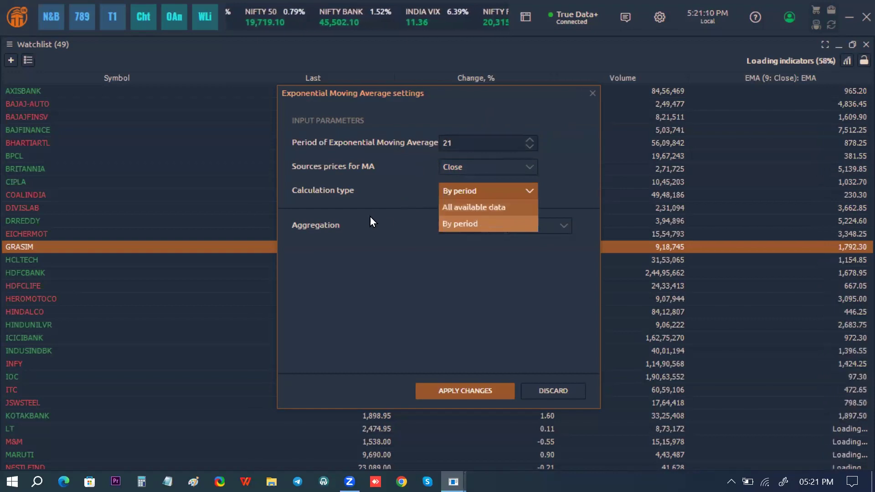
left_click(398, 220)
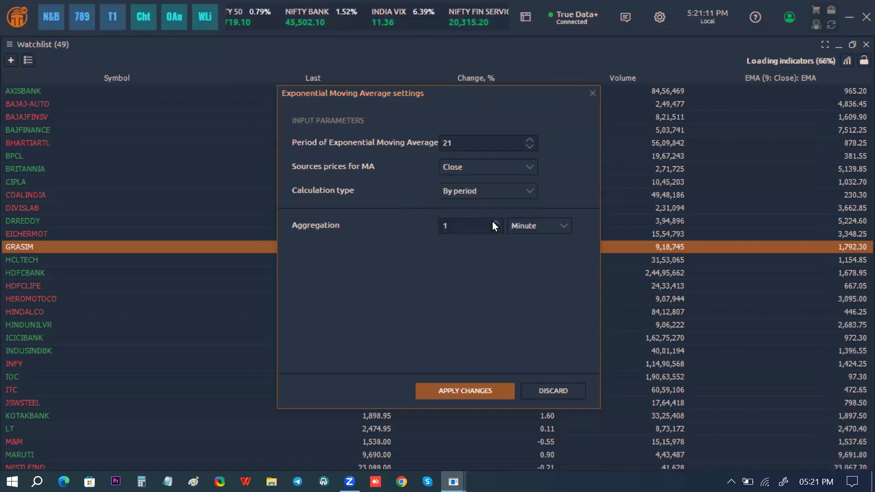
left_click(528, 224)
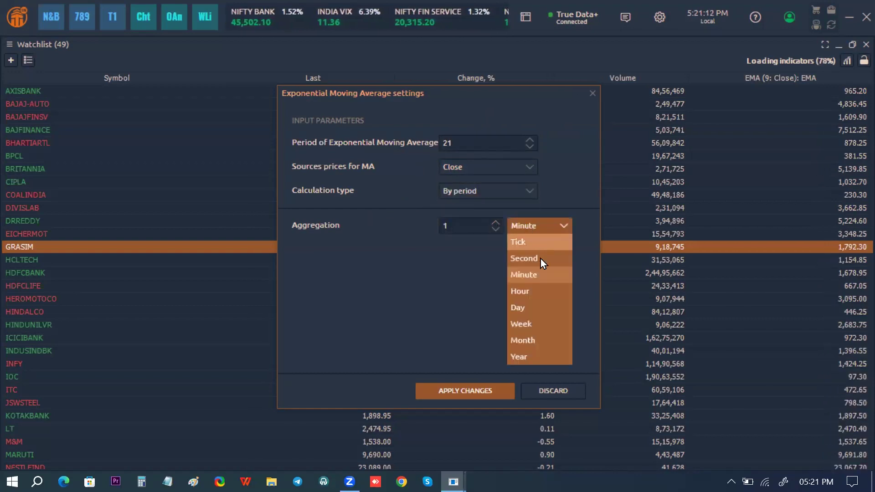
left_click(541, 294)
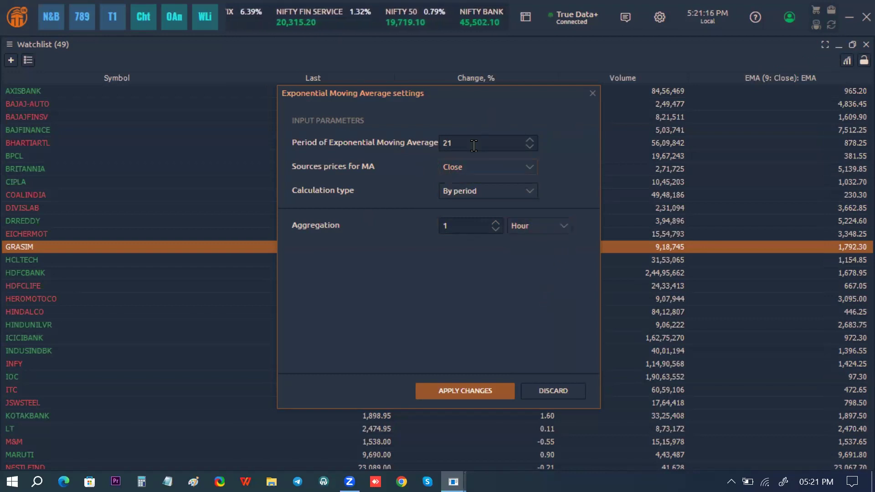
left_click(488, 390)
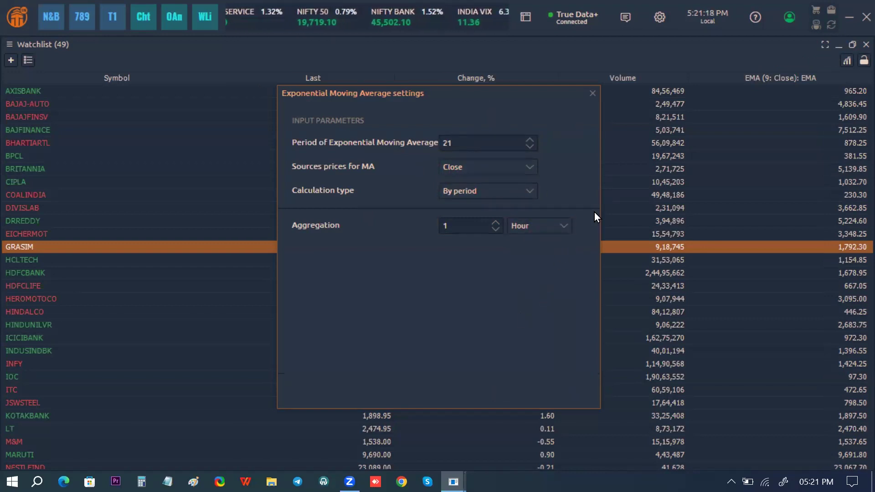
left_click(593, 94)
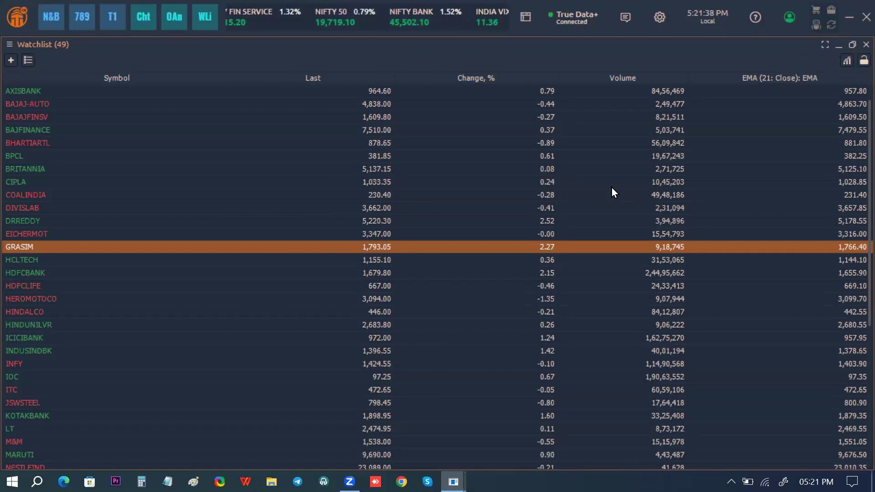
Open the watchlist's action setup, look at its Filter section, and bring up the settings of Coloring action 1.
left_click(10, 44)
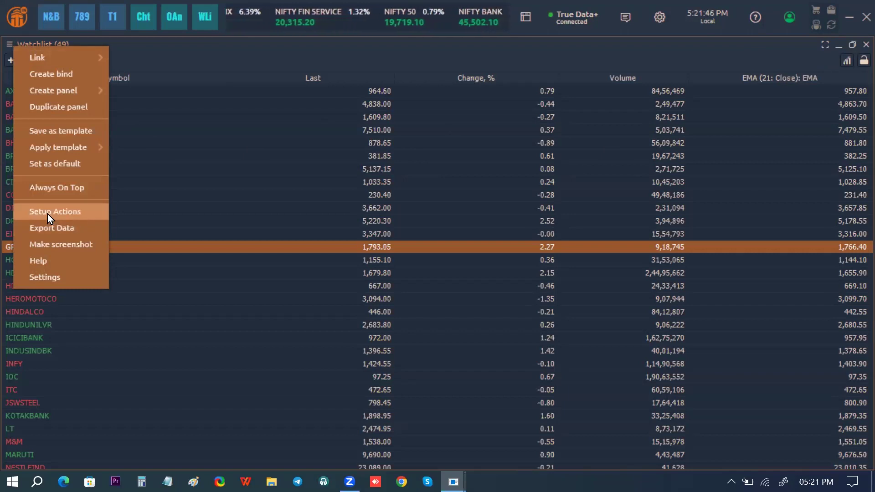
left_click(76, 212)
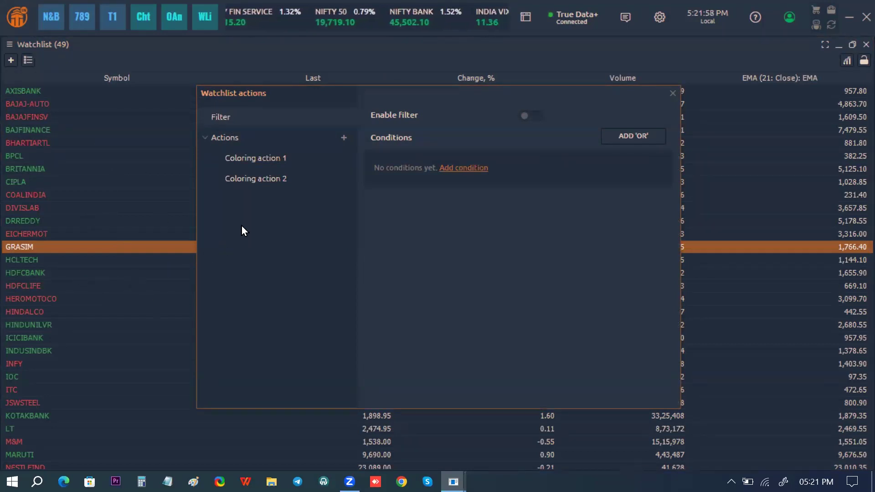
left_click(225, 139)
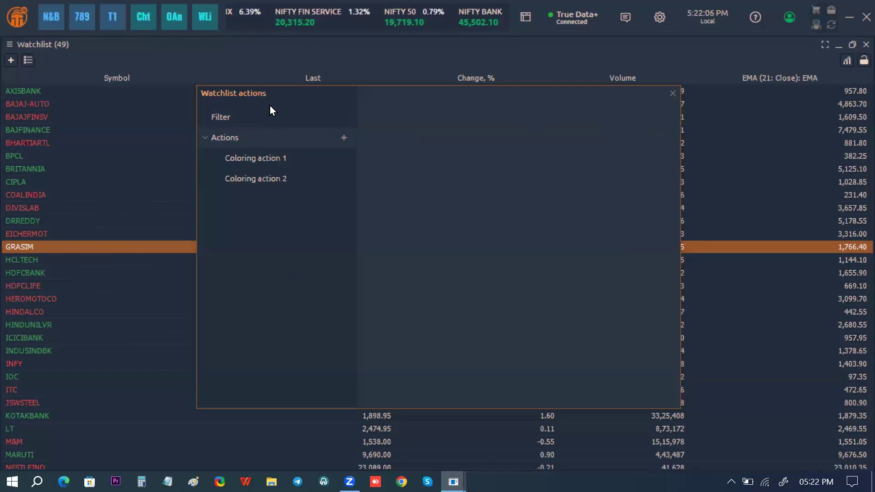
left_click(265, 119)
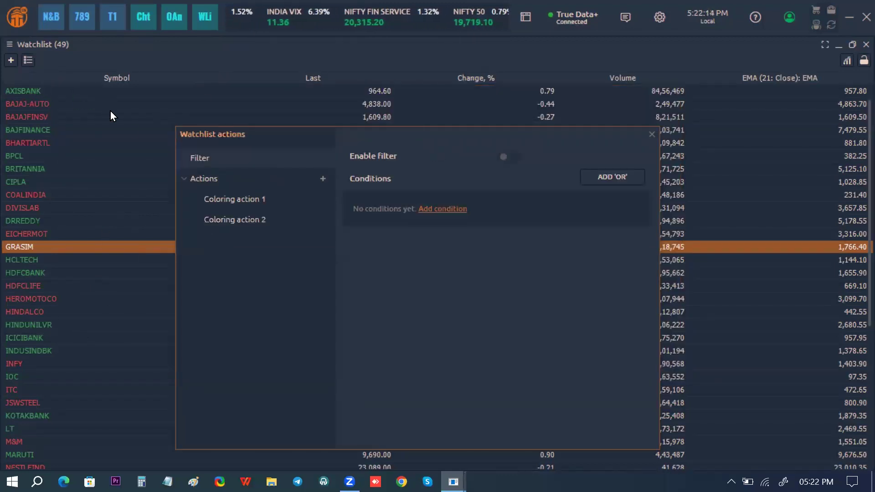
left_click(261, 201)
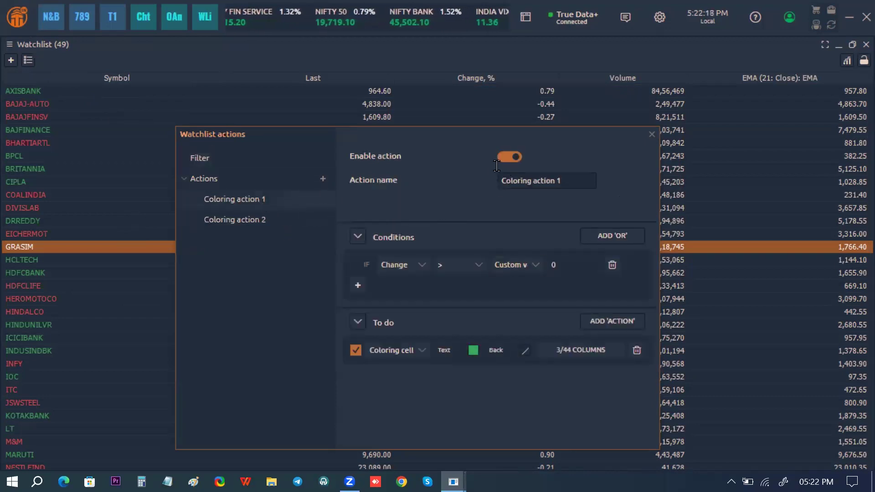
left_click_drag(360, 138, 306, 107)
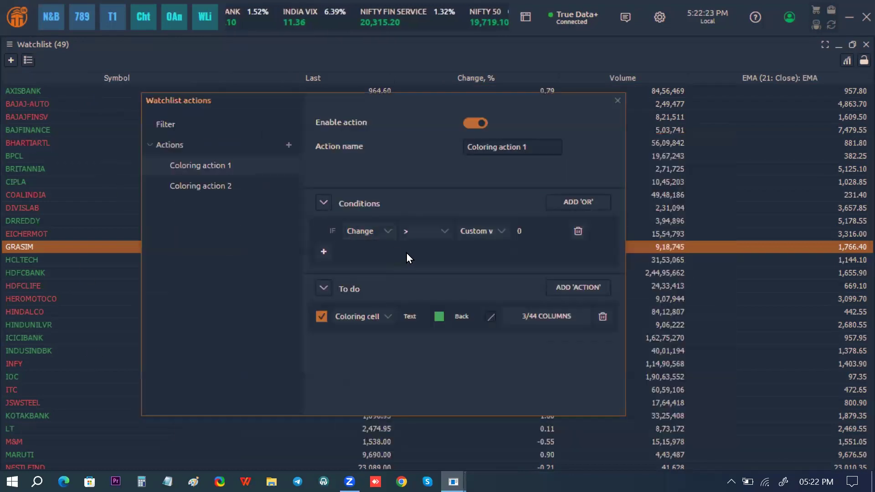
Set the condition of Coloring action 1 to Last greater than the EMA (21: Close) value.
left_click(390, 229)
scroll(387, 371, "down", 5)
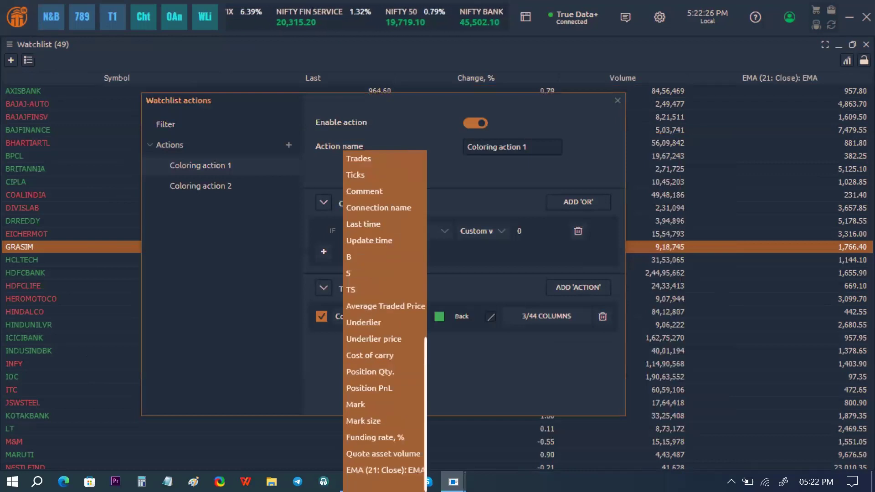
left_click(384, 469)
left_click(382, 230)
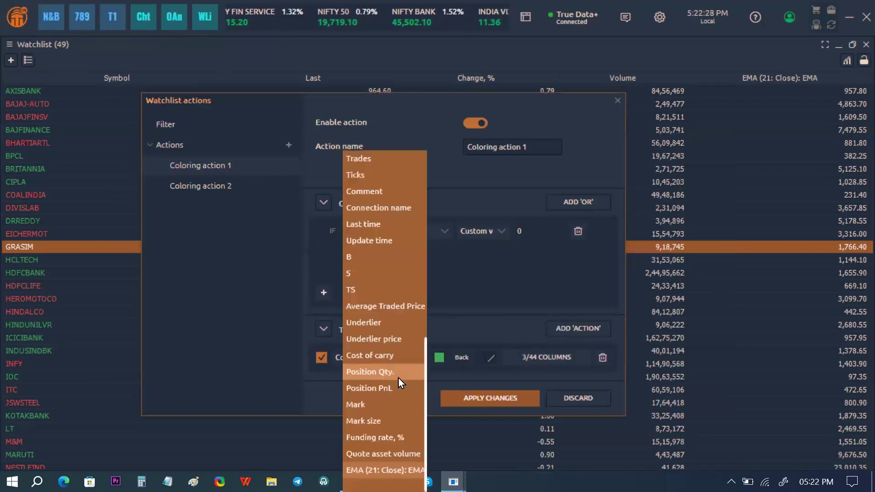
scroll(385, 242, "up", 5)
left_click(383, 255)
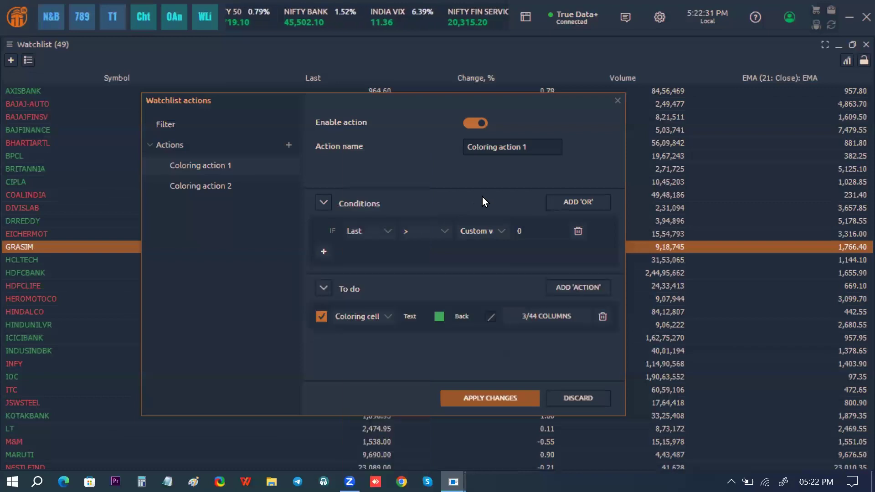
left_click(501, 231)
scroll(499, 289, "down", 5)
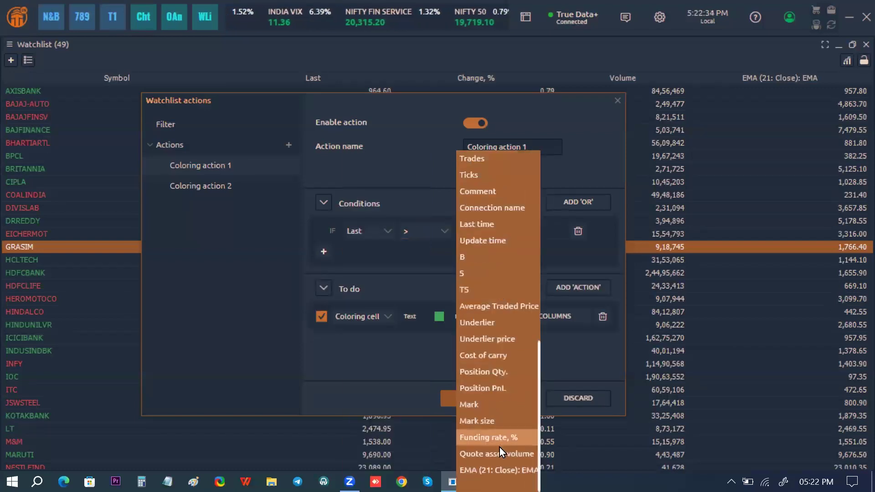
left_click(499, 470)
Try an offset of 1 for the EMA value in the condition.
left_click(551, 251)
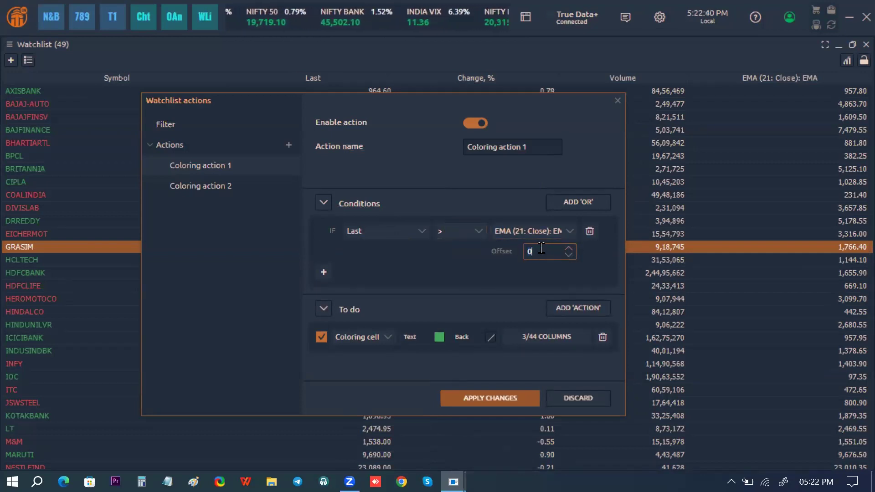
key("BackSpace")
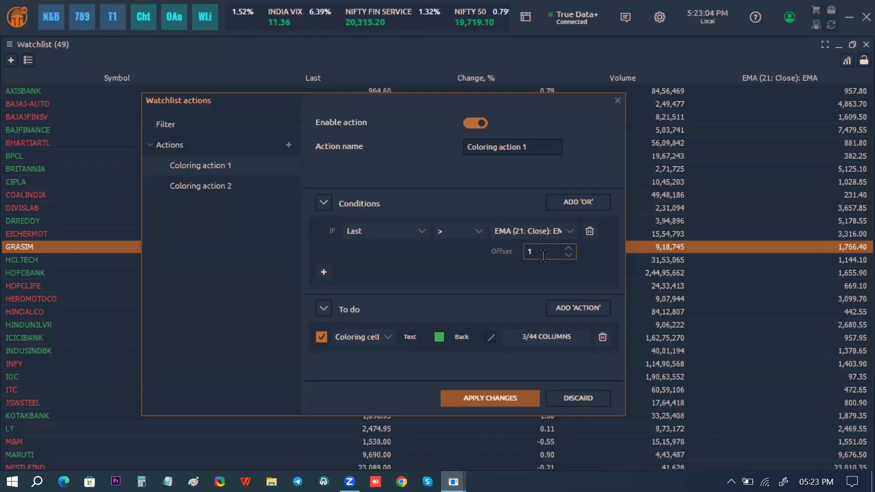
double_click(540, 254)
key("BackSpace")
type("0")
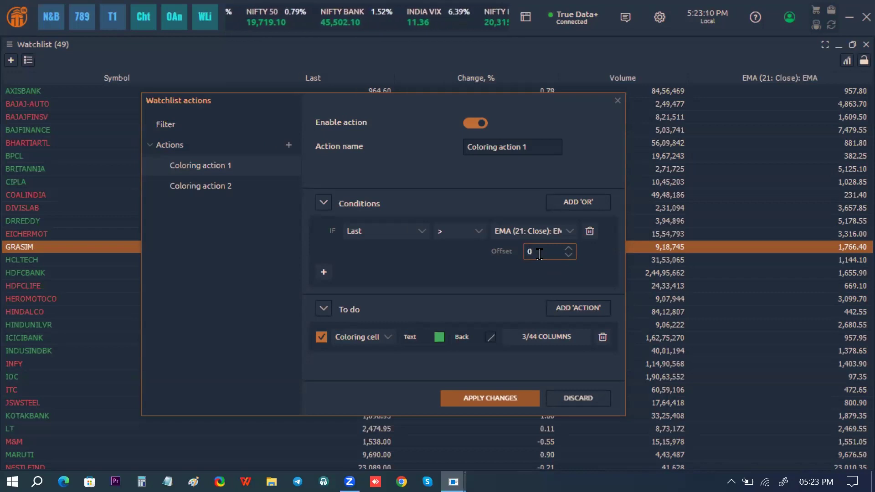
type("1")
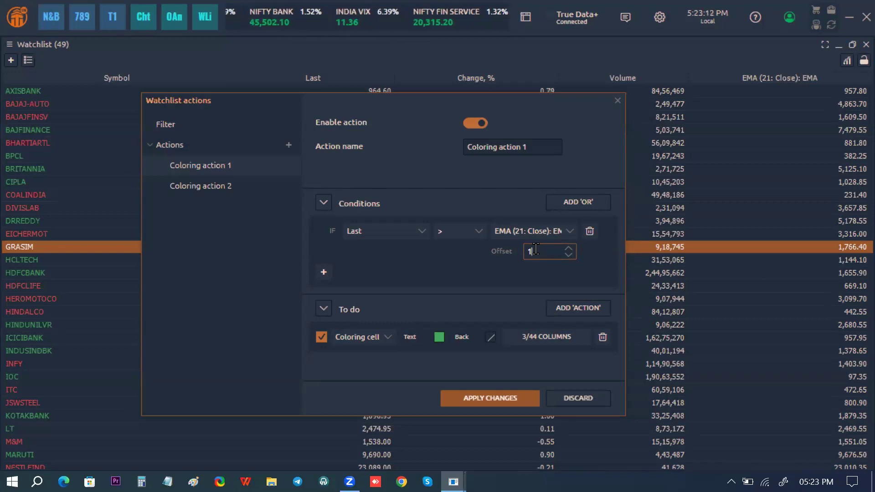
Open a 5-minute chart, view the NIFTY-I and CRUDEOIL23JULFUT candles, and close the chart.
left_click(138, 13)
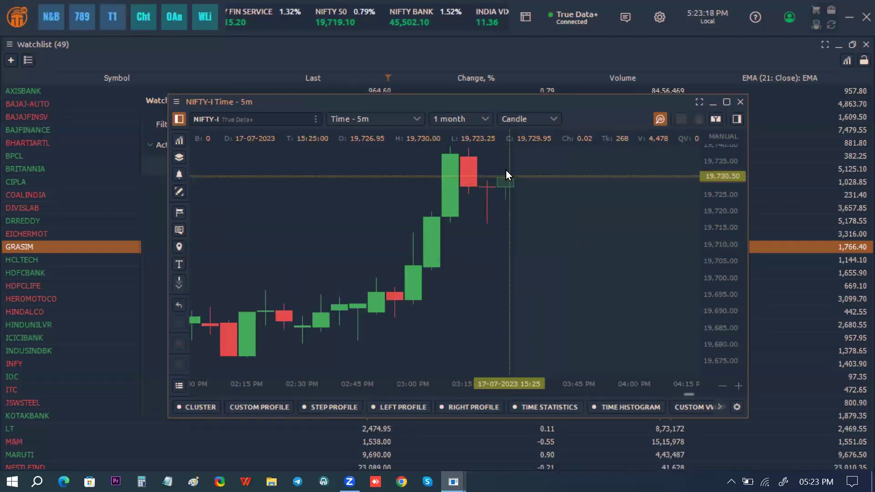
key("Down")
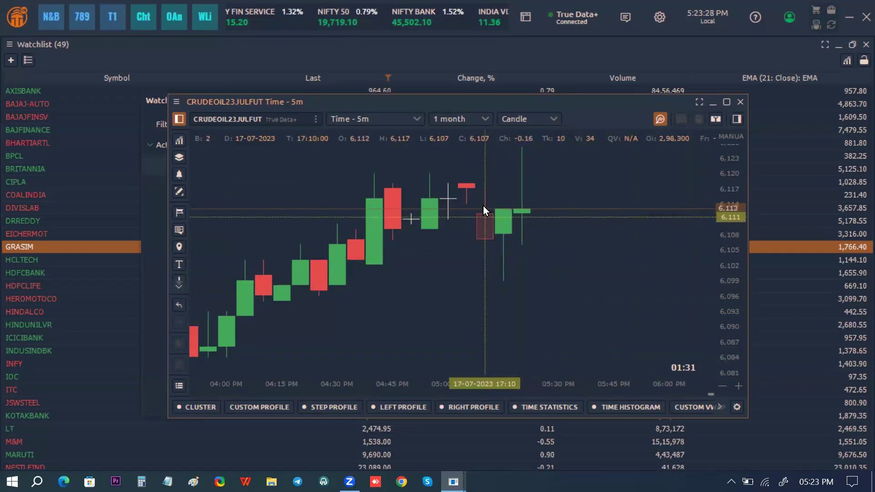
left_click(740, 102)
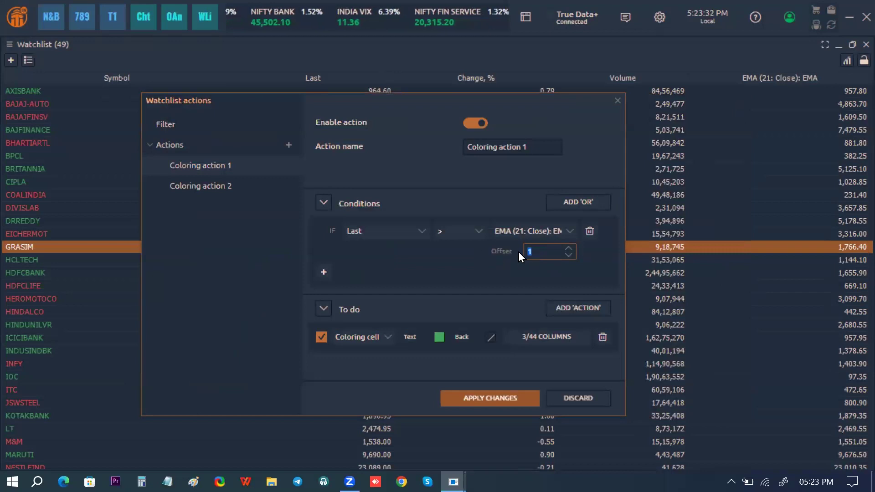
Set the EMA offset in the colouring condition back to 0.
key("BackSpace")
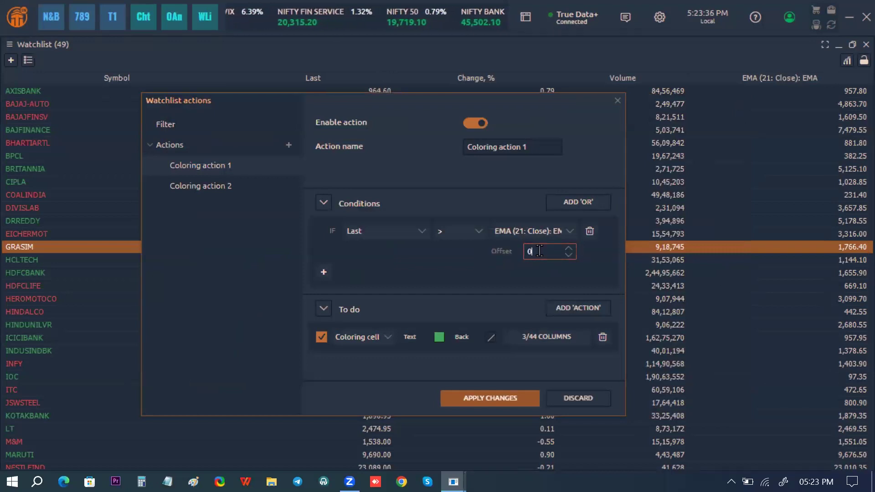
left_click(529, 270)
type("0")
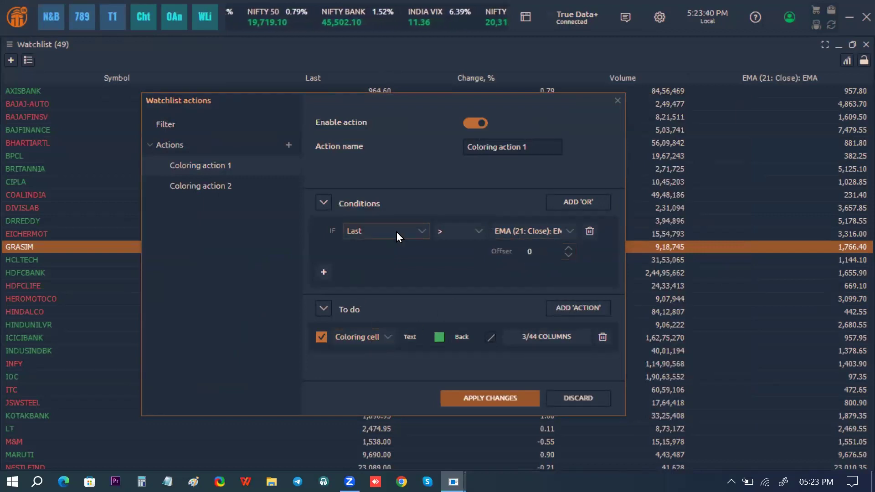
Change the action to Coloring row with black text on a yellow background and apply the changes.
left_click(384, 338)
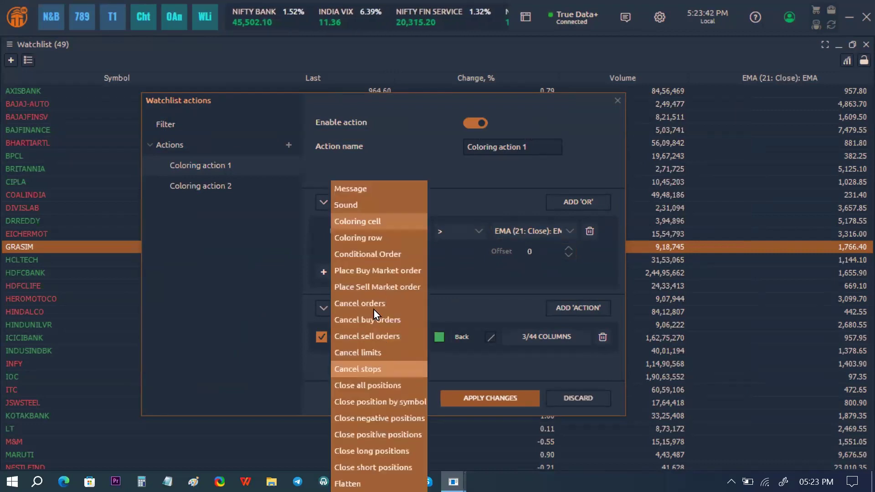
left_click(439, 337)
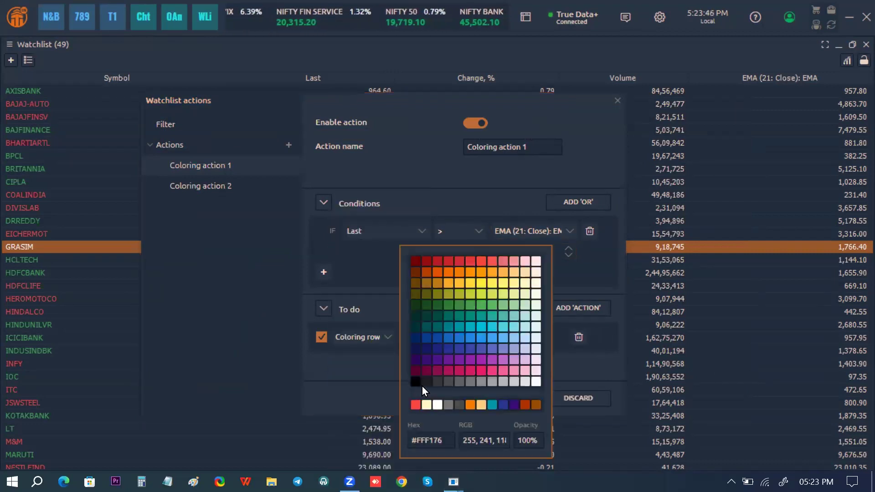
left_click(416, 381)
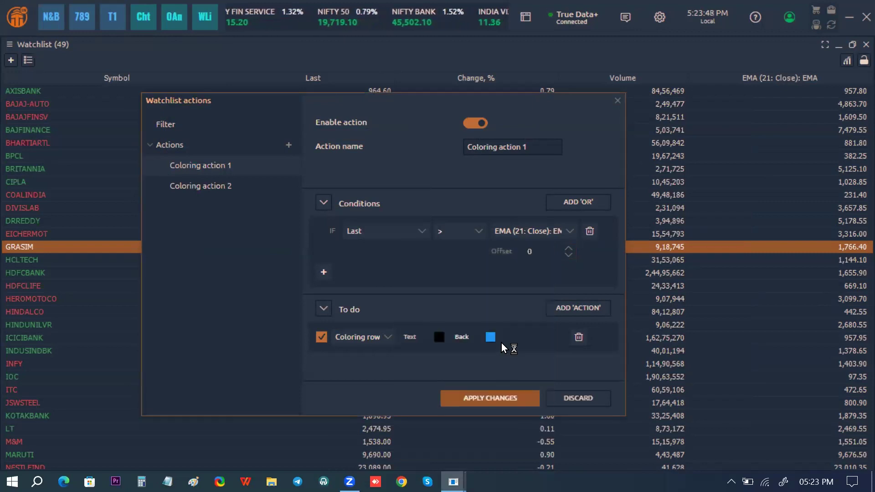
left_click(485, 340)
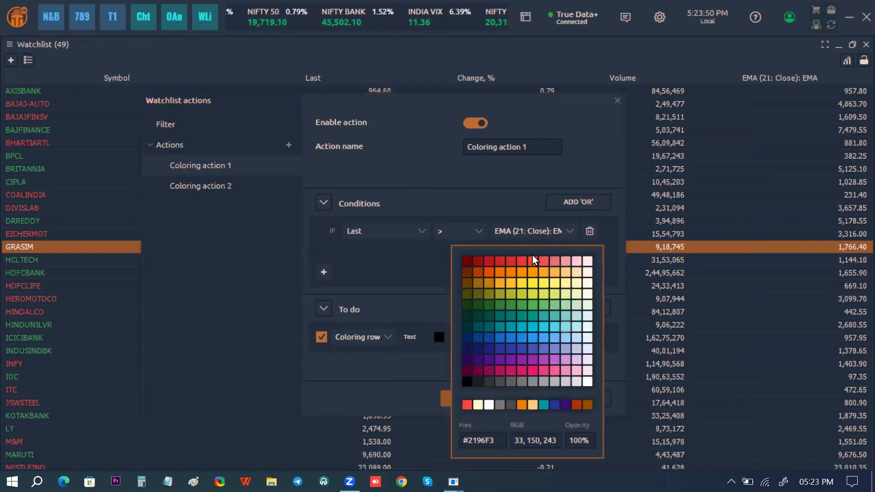
left_click(543, 284)
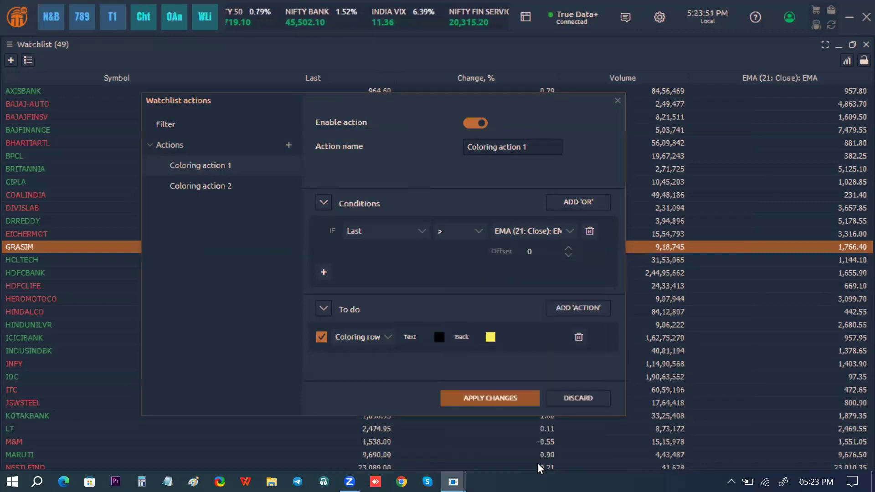
left_click(495, 399)
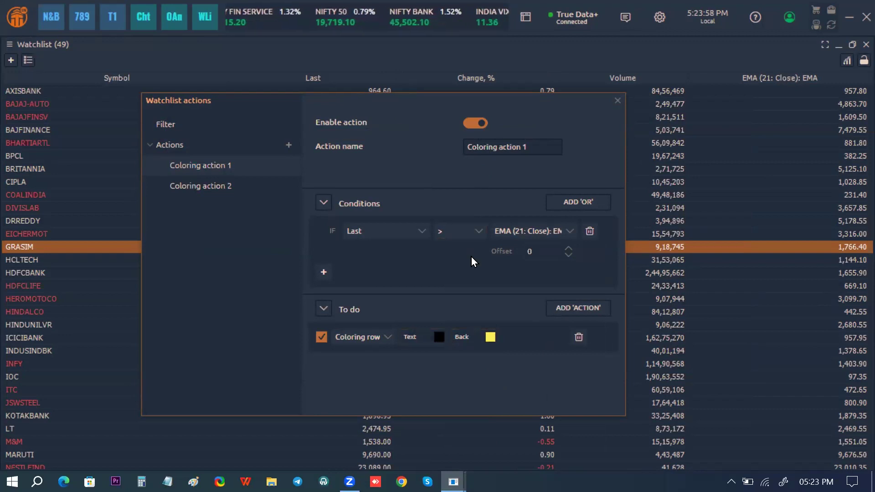
Check the watchlist rows, swap the row colouring to yellow text on a black background, and apply the changes.
left_click_drag(445, 100, 315, 99)
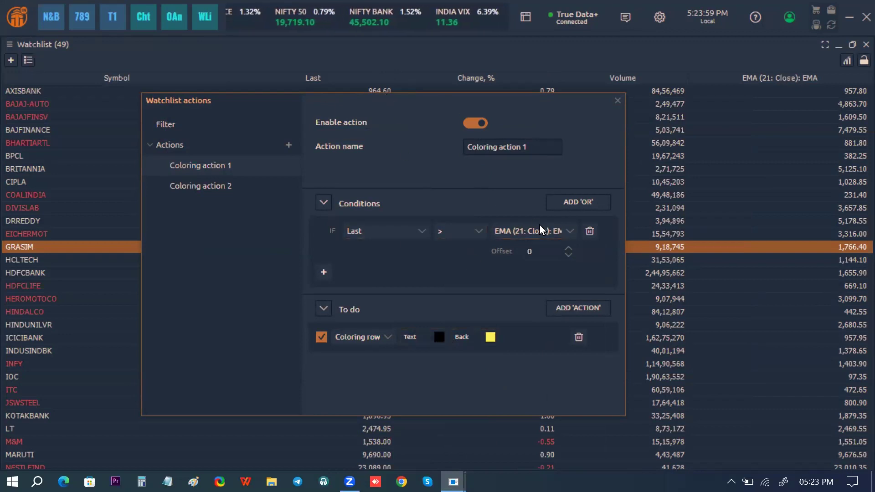
scroll(537, 223, "down", 1)
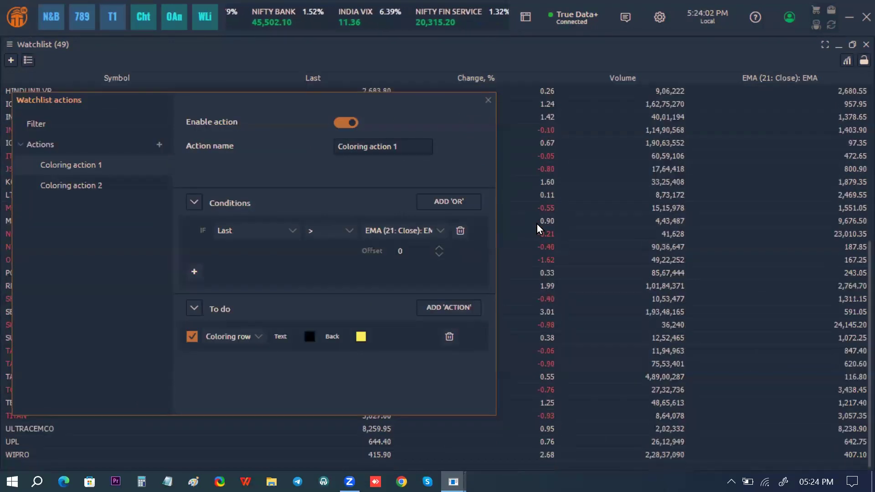
scroll(537, 223, "down", 1)
scroll(537, 224, "up", 3)
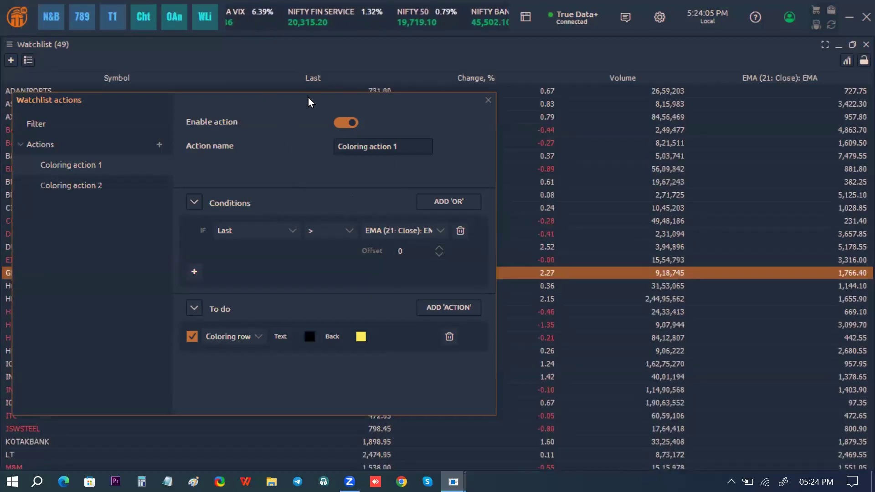
left_click_drag(308, 97, 452, 97)
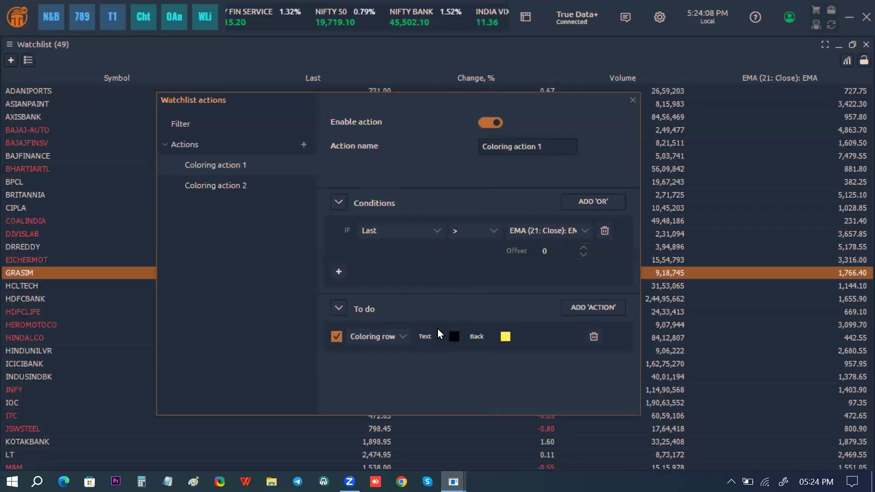
left_click(456, 336)
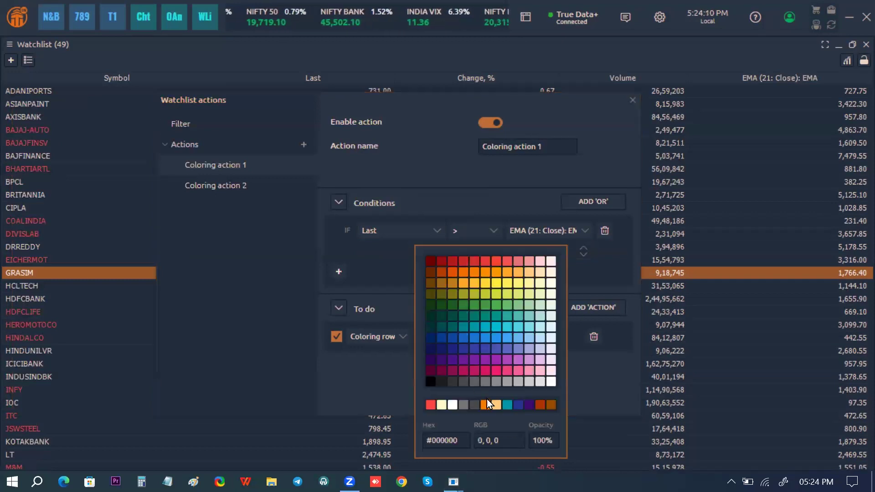
left_click(513, 286)
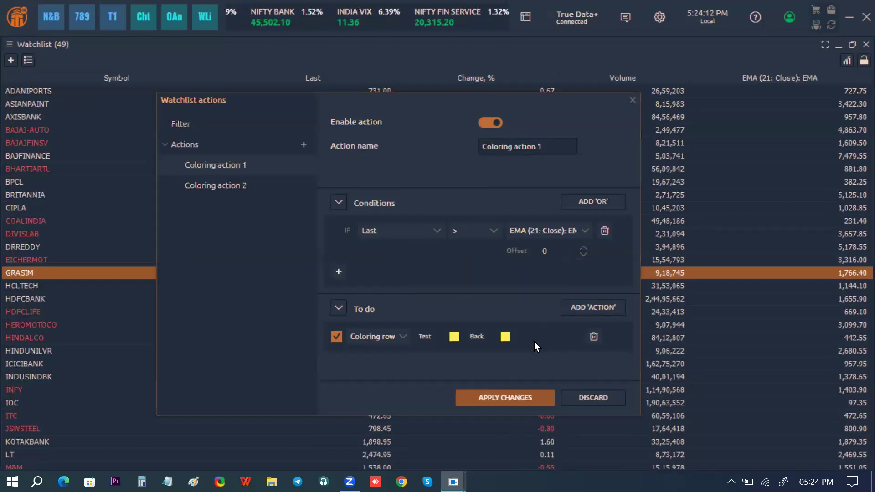
left_click(505, 337)
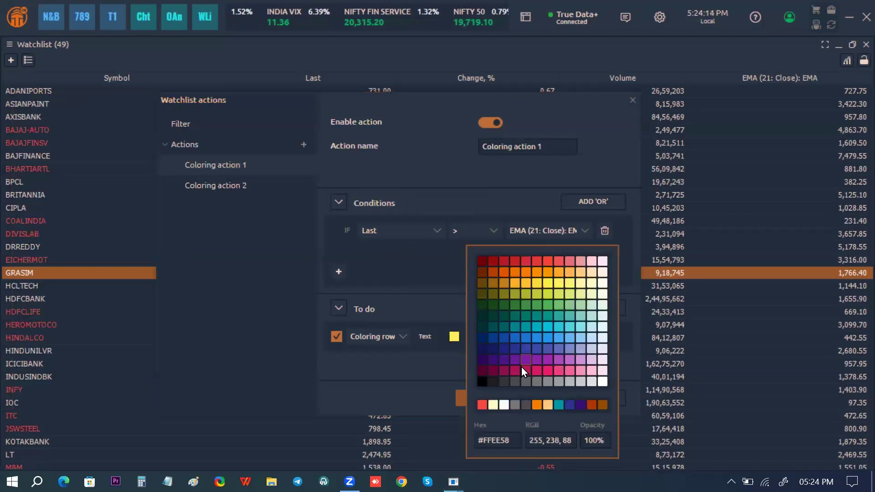
left_click(482, 381)
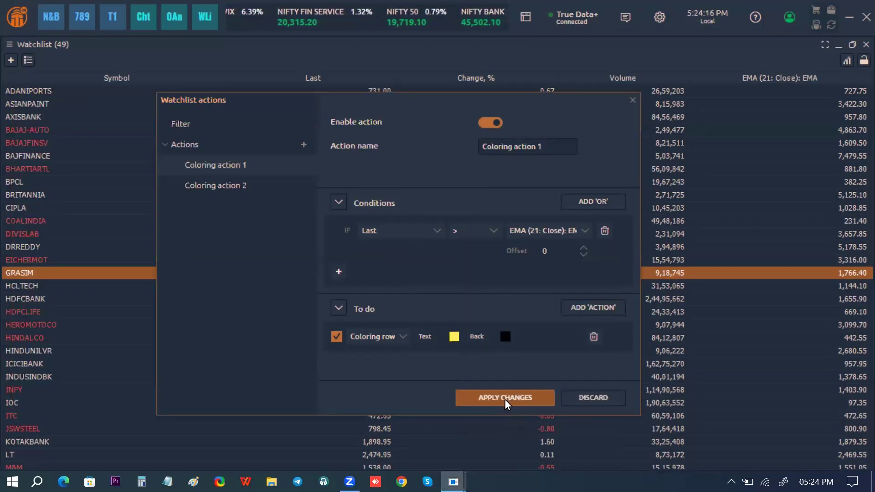
left_click(505, 398)
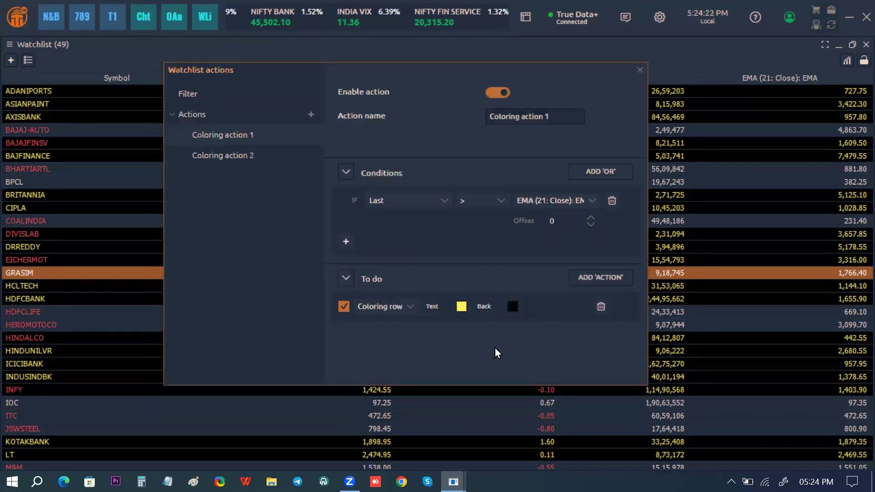
Change the row colouring of Coloring action 1 to yellow text on a white background and apply the changes.
left_click(461, 306)
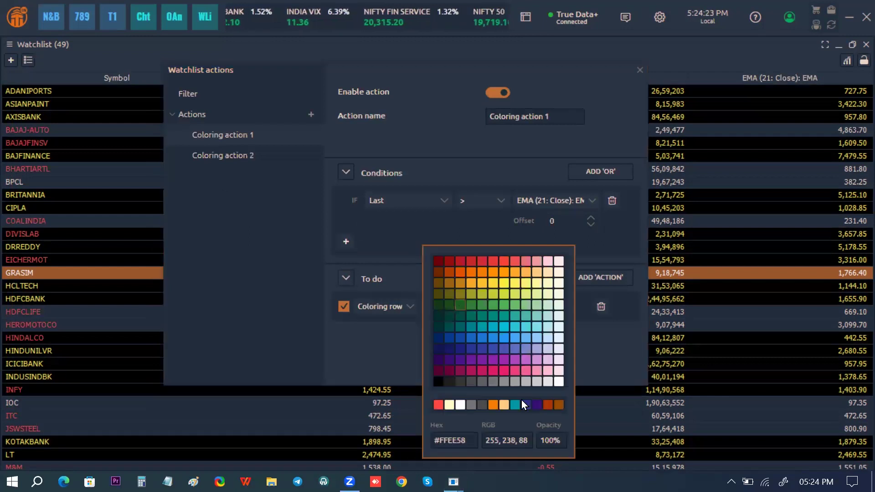
left_click(461, 404)
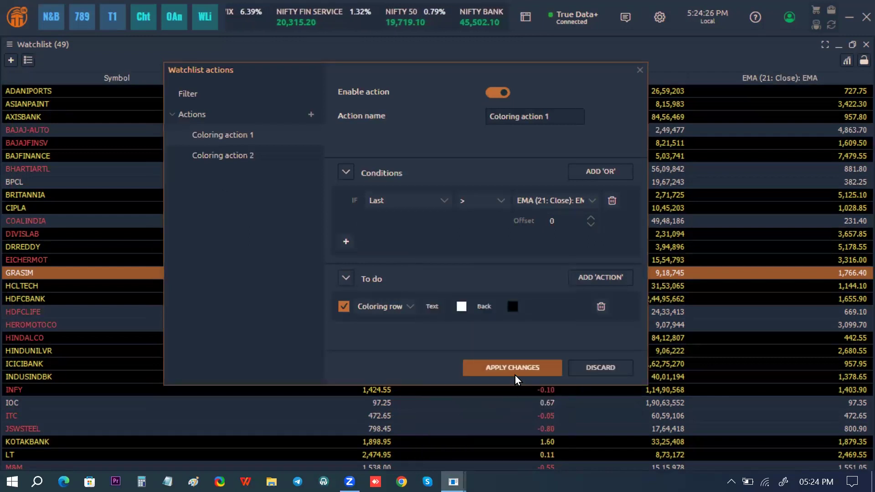
left_click(513, 306)
left_click(511, 404)
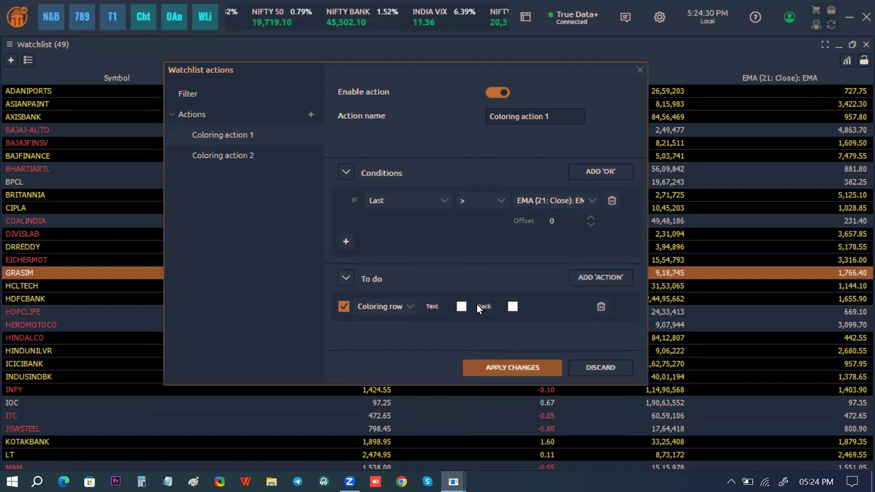
left_click(461, 305)
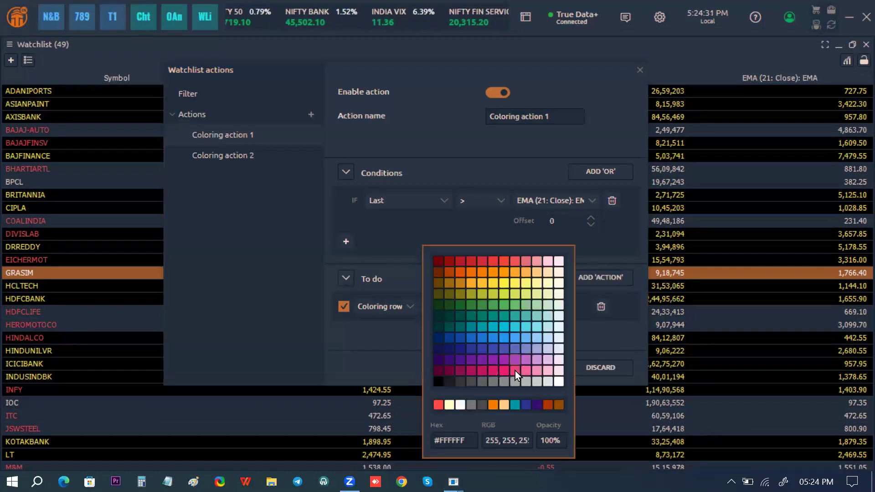
left_click(513, 289)
left_click(506, 370)
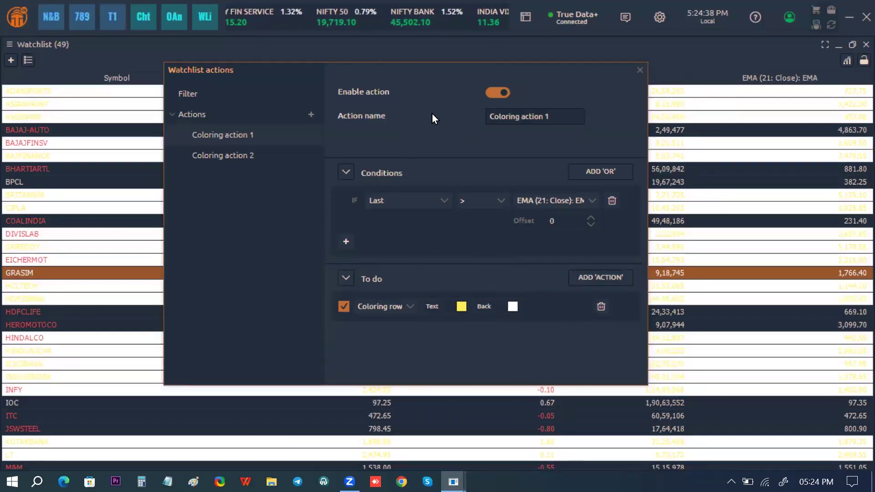
Disable Coloring action 1, apply the changes, and add a new empty action to the watchlist actions.
left_click(493, 92)
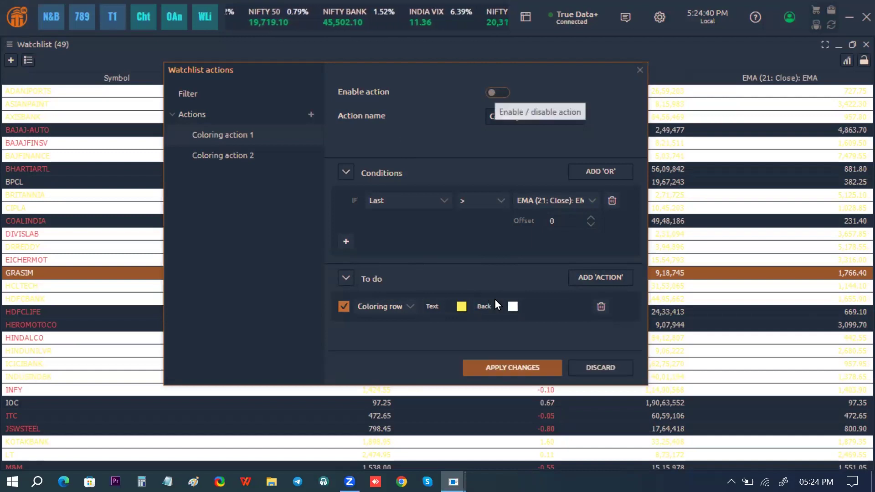
left_click(508, 367)
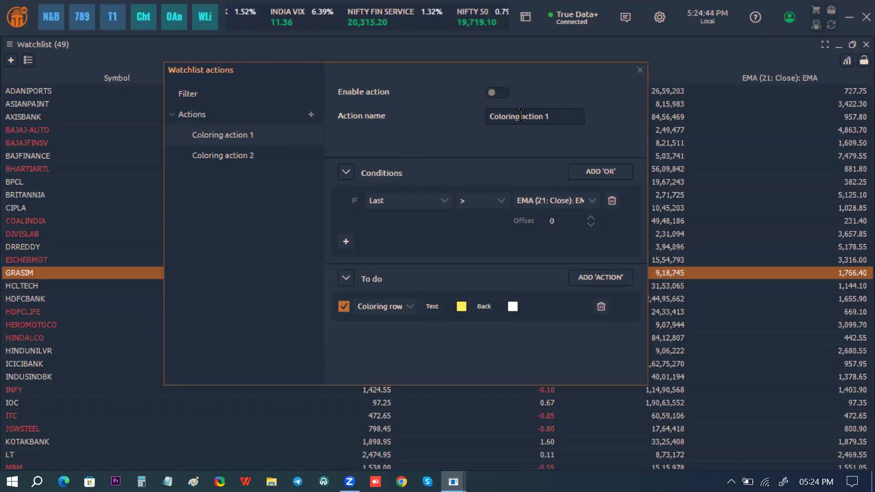
left_click(230, 160)
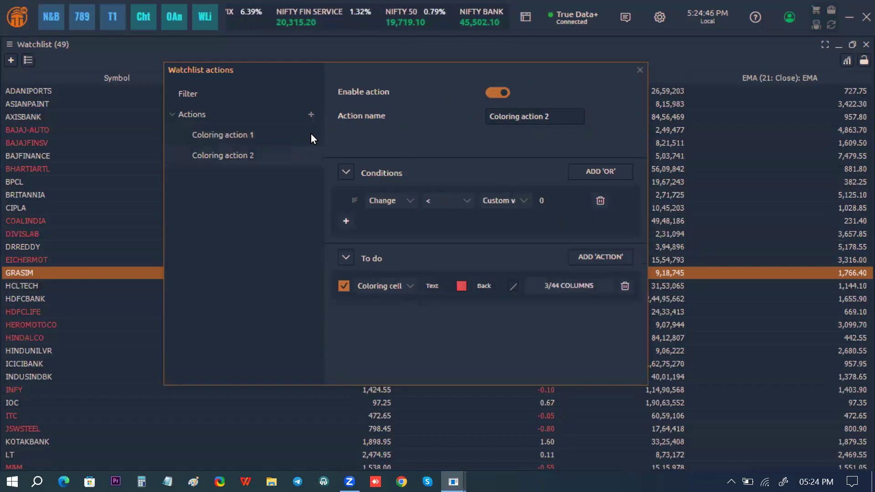
left_click(311, 114)
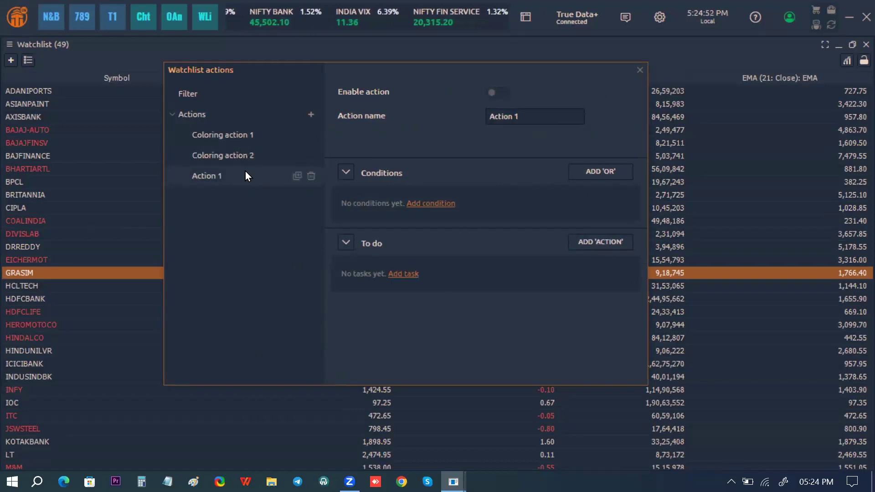
Toggle Coloring action 1 on and back off, apply the changes, and close the watchlist actions.
left_click(257, 137)
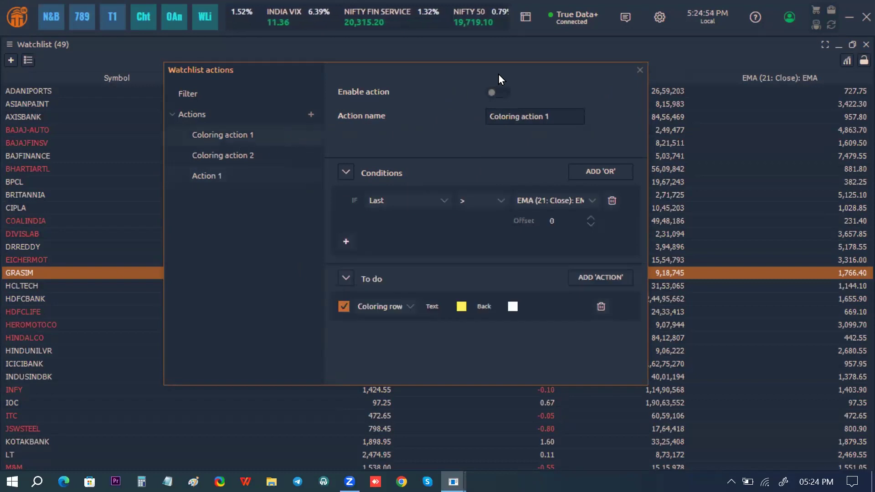
left_click(499, 92)
left_click(500, 92)
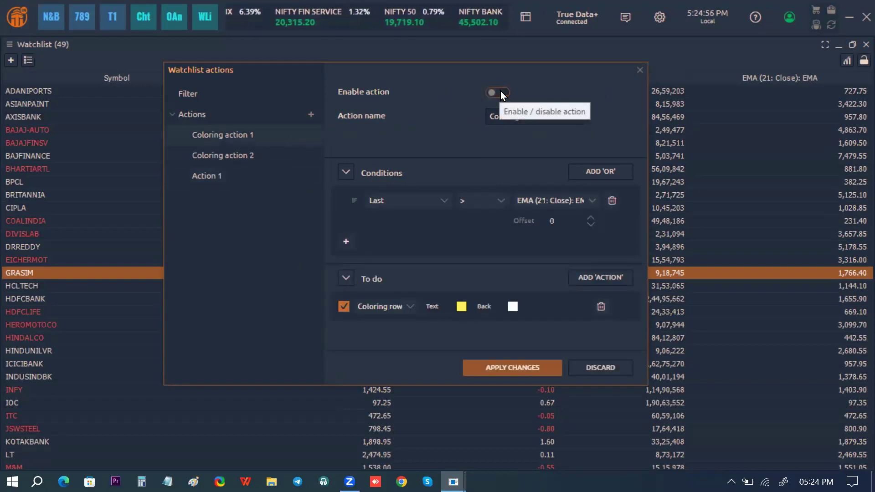
left_click(513, 368)
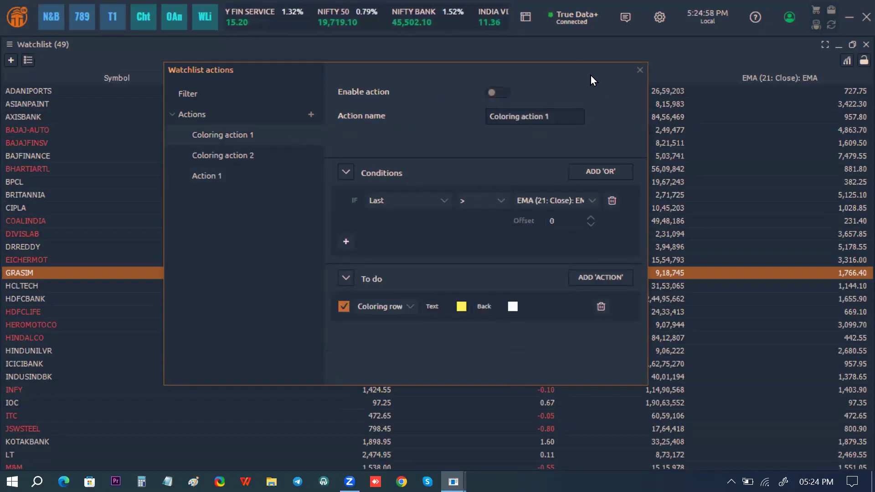
left_click(639, 71)
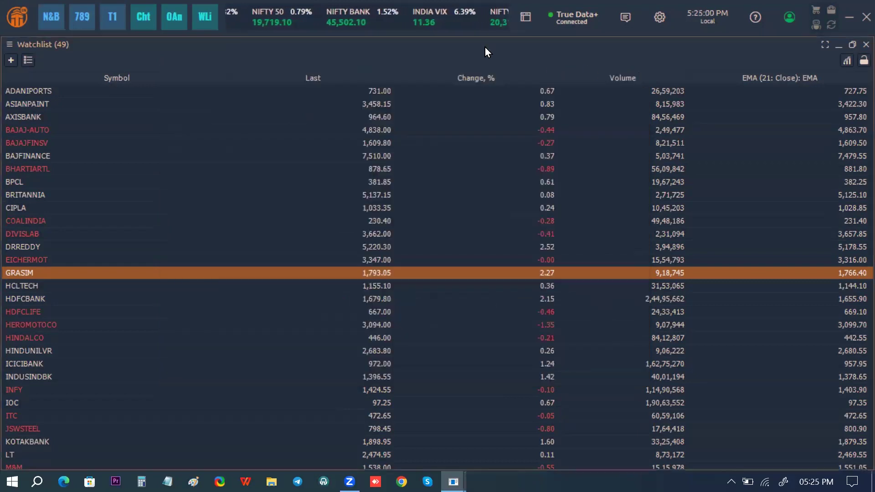
Restore the watchlist to a wider floating window and open a 5-minute candle chart showing ASIANPAINT from the watchlist.
double_click(404, 48)
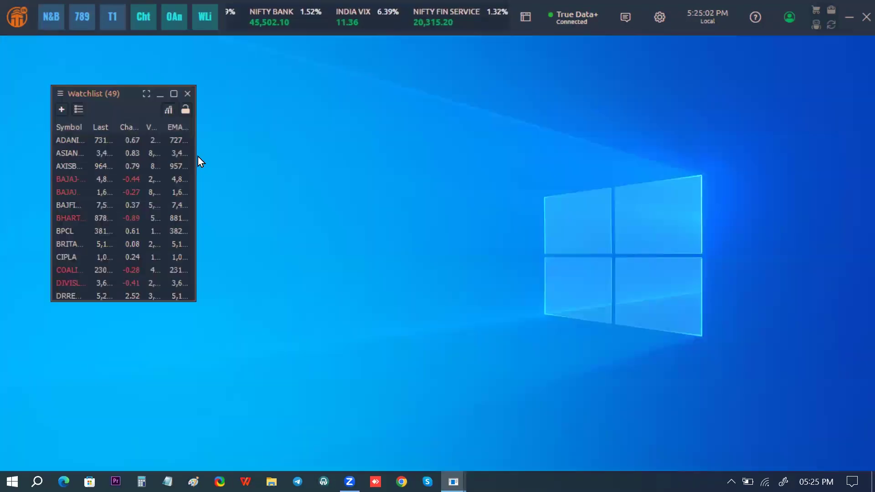
left_click_drag(195, 154, 257, 150)
left_click(145, 12)
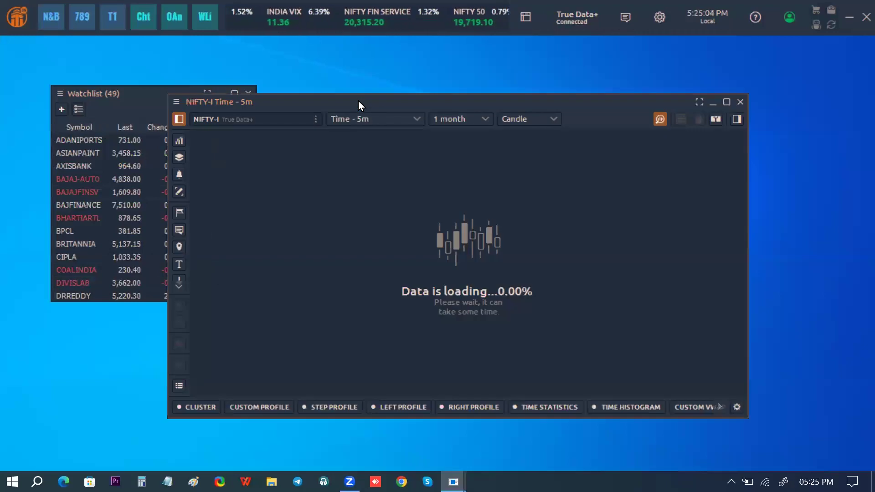
left_click(186, 154)
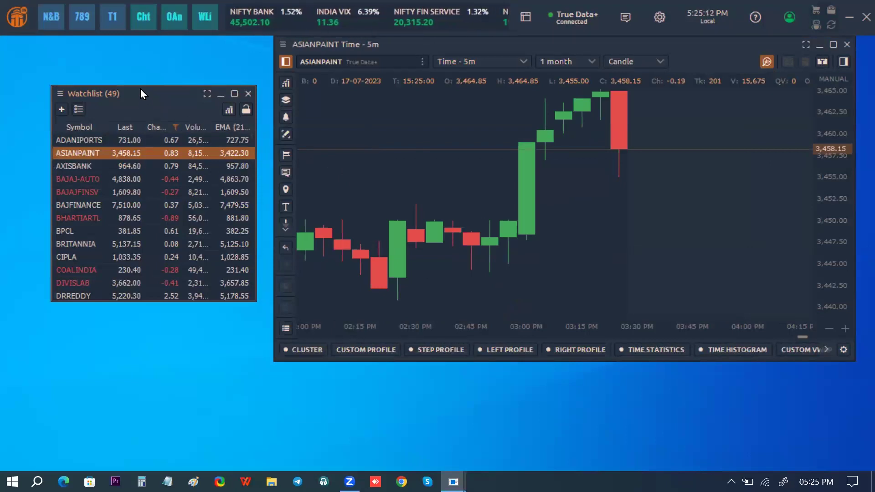
Place the watchlist window directly beside the ASIANPAINT chart and extend it to match the chart's height.
left_click_drag(140, 90, 157, 41)
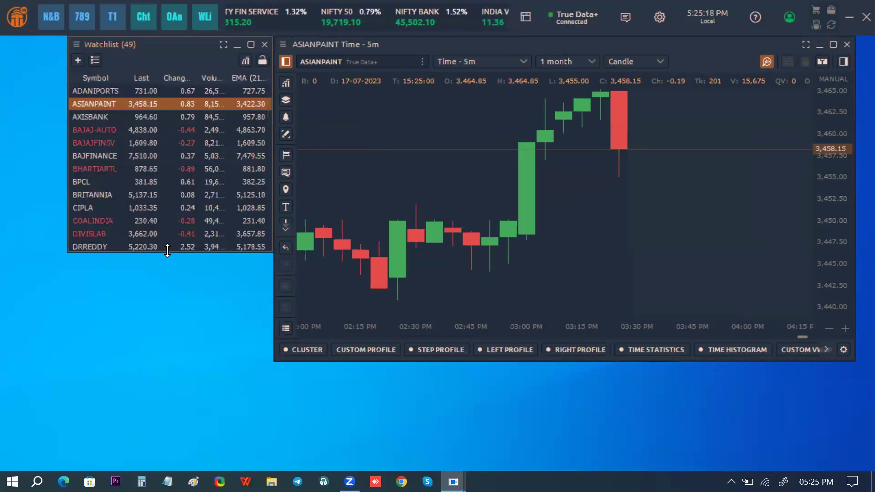
left_click_drag(167, 250, 168, 361)
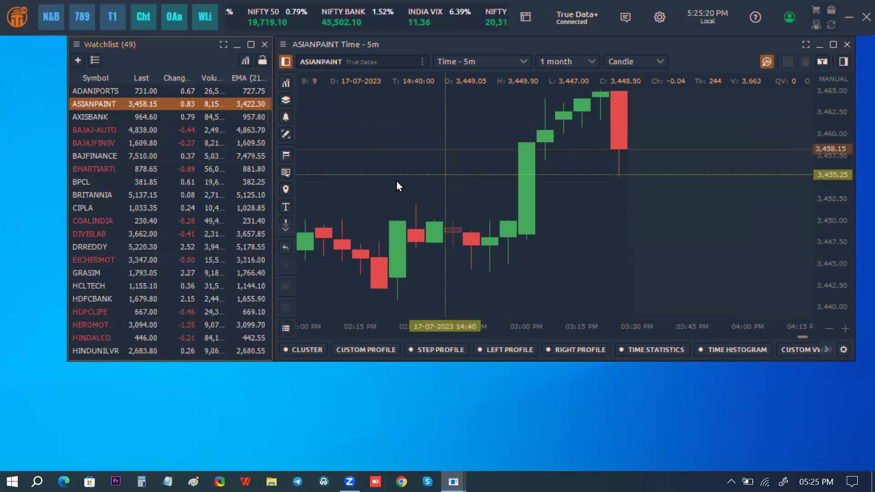
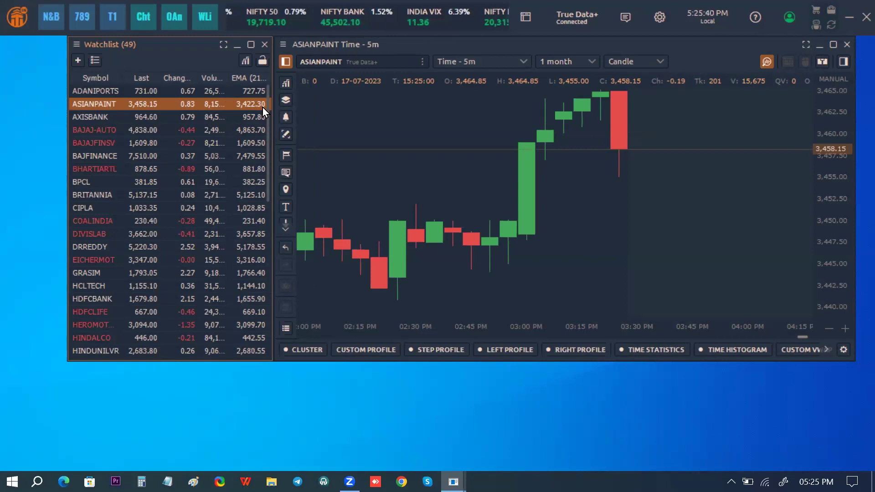
Link the watchlist and the 5-minute chart to the Blue group, and load BAJAJ-AUTO and BPCL in the chart from the watchlist.
left_click(130, 143)
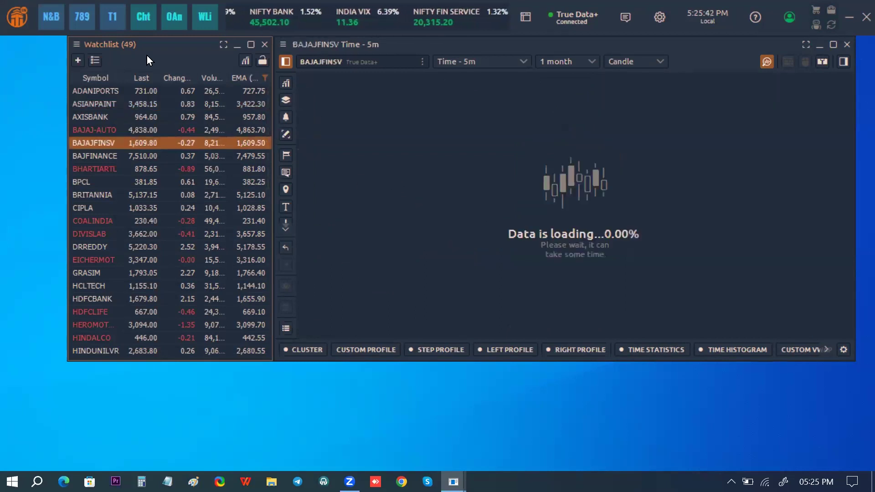
left_click(77, 44)
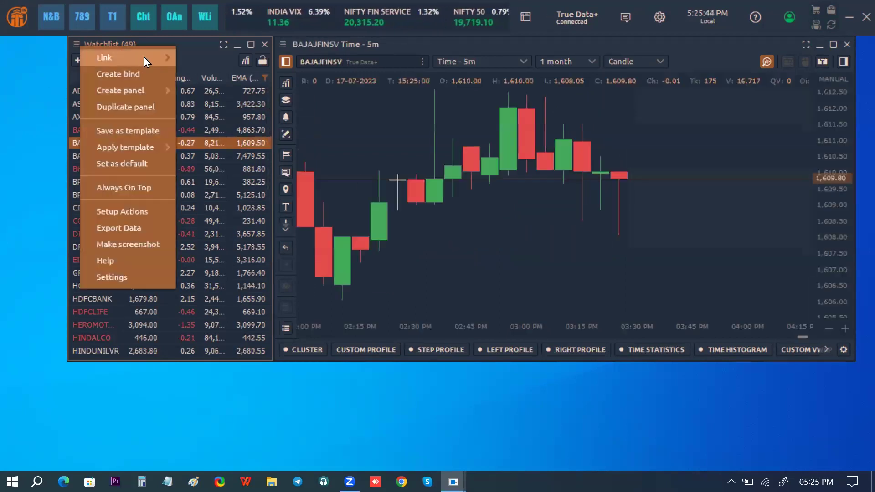
mouse_move(144, 56)
left_click(212, 108)
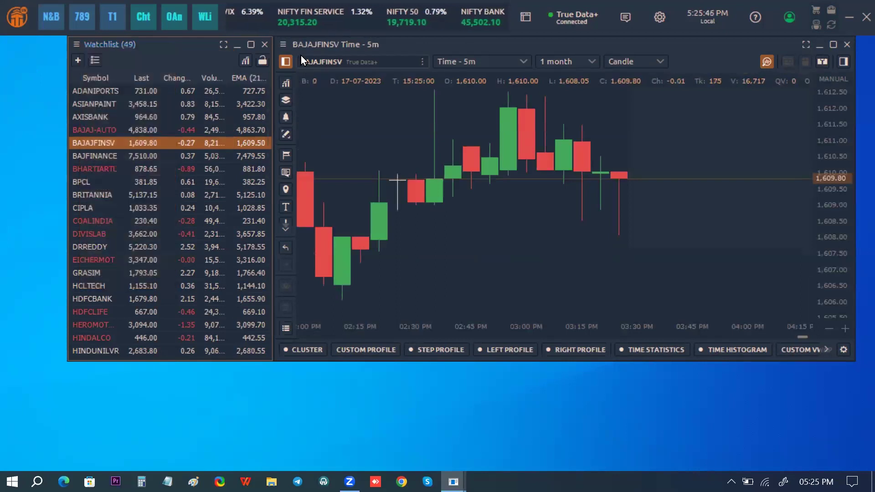
left_click(290, 44)
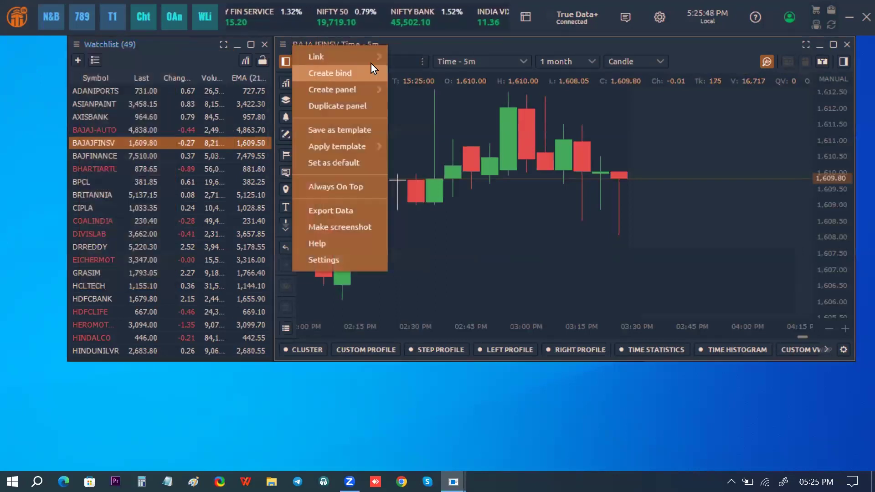
mouse_move(373, 58)
left_click(412, 107)
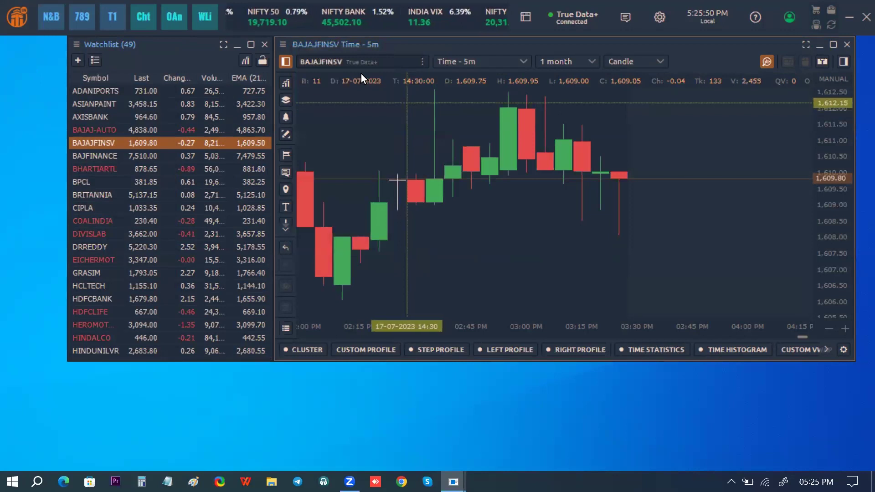
left_click(94, 129)
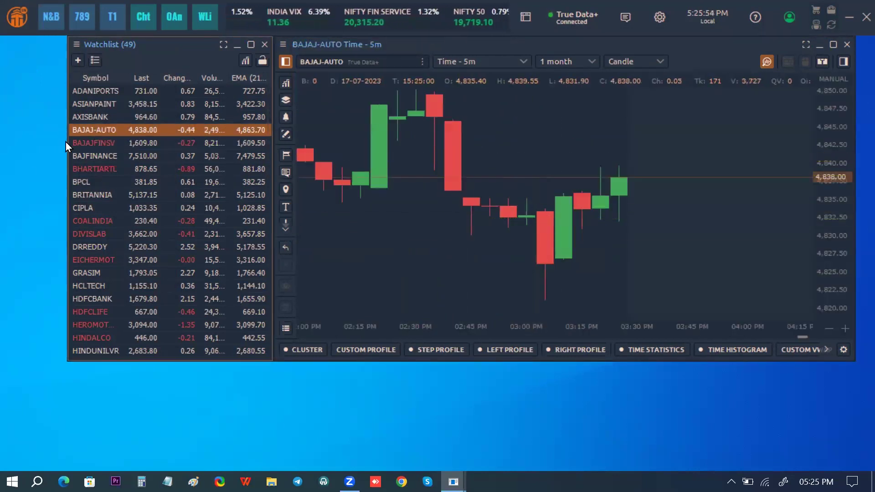
left_click(94, 181)
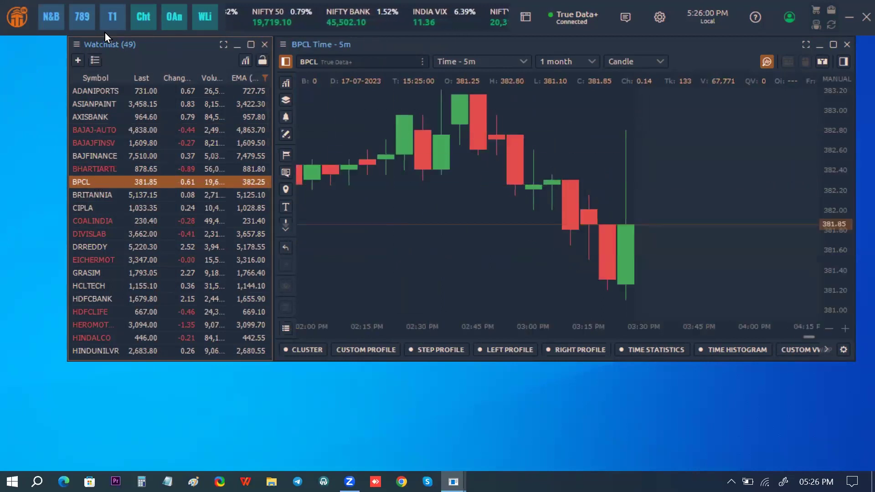
Disable Microsoft Excel RTD in the general settings and close the settings.
left_click(75, 44)
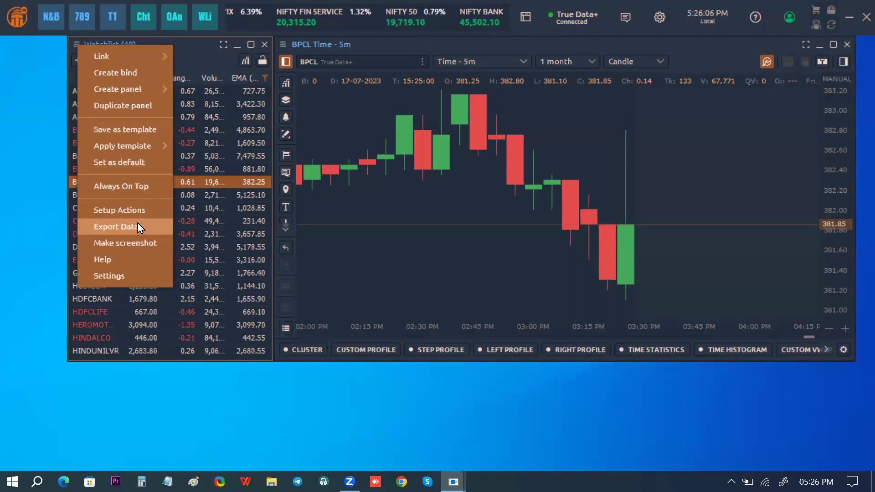
left_click(663, 14)
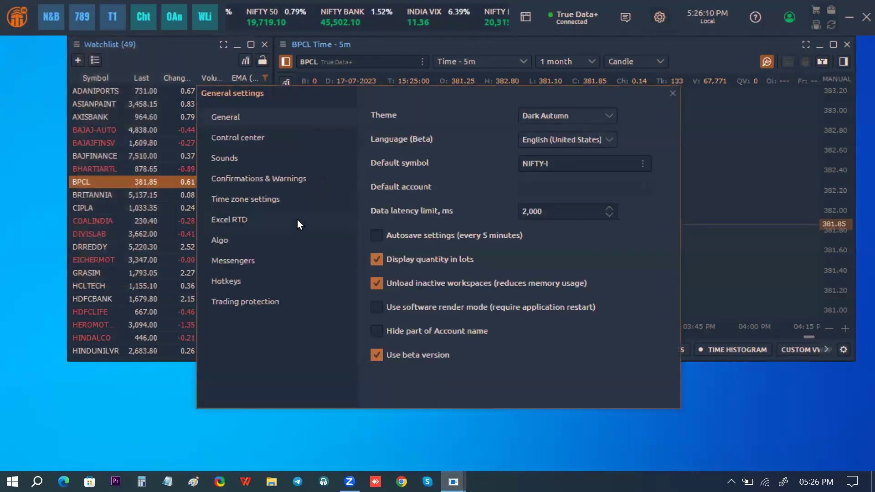
left_click(297, 220)
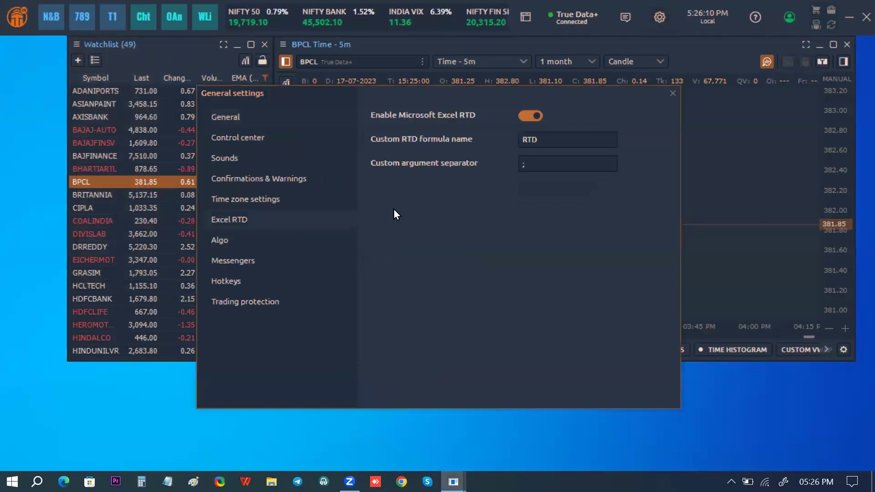
left_click(529, 115)
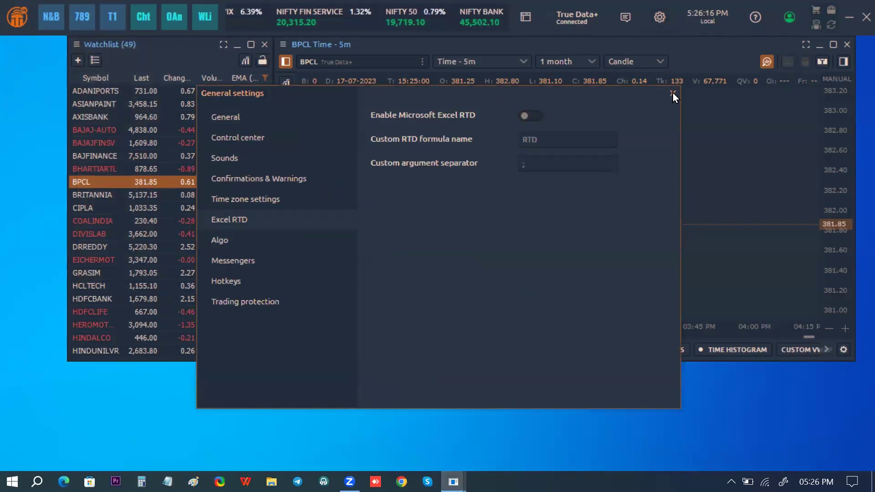
left_click(673, 94)
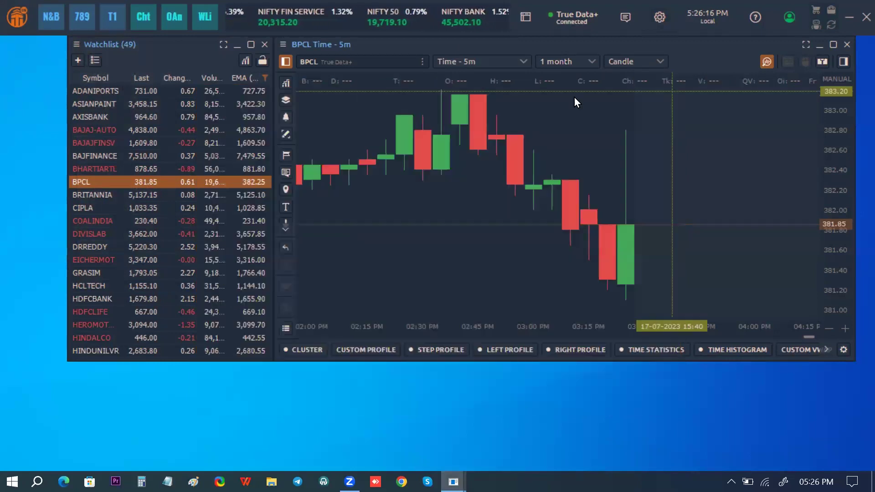
Close the watchlist, maximize the BPCL chart and remove its colour link.
left_click(264, 45)
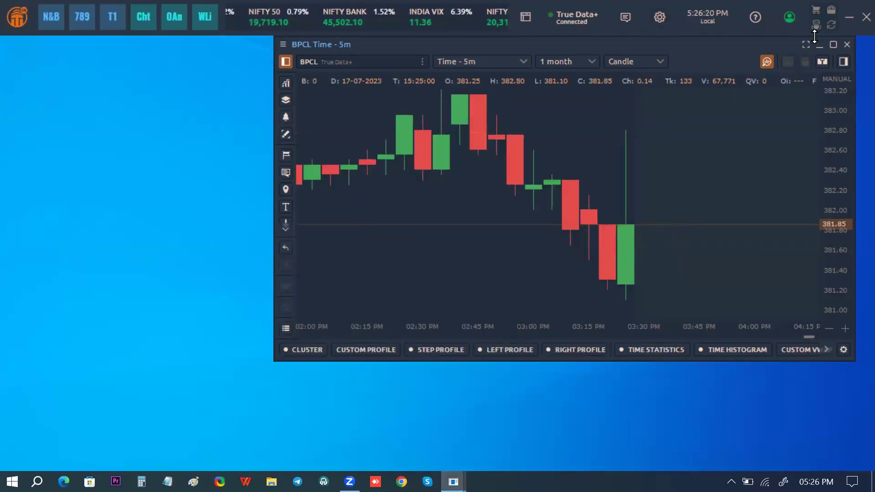
left_click(832, 44)
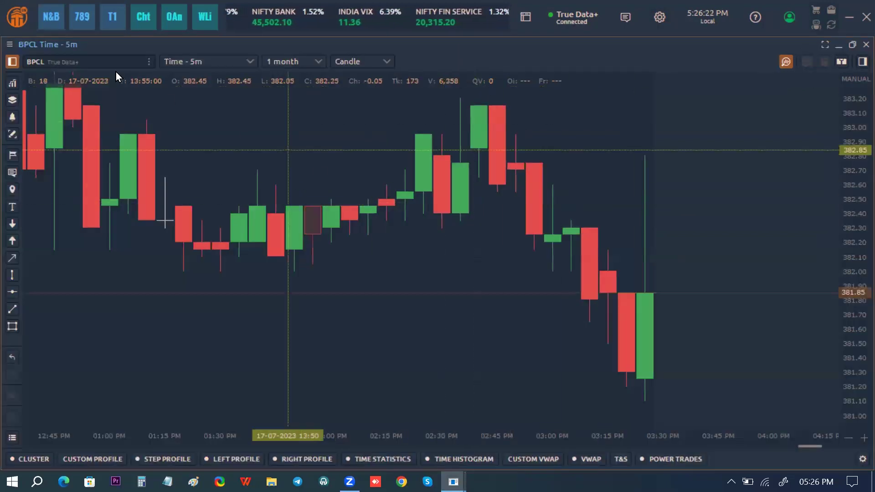
left_click(14, 44)
mouse_move(91, 59)
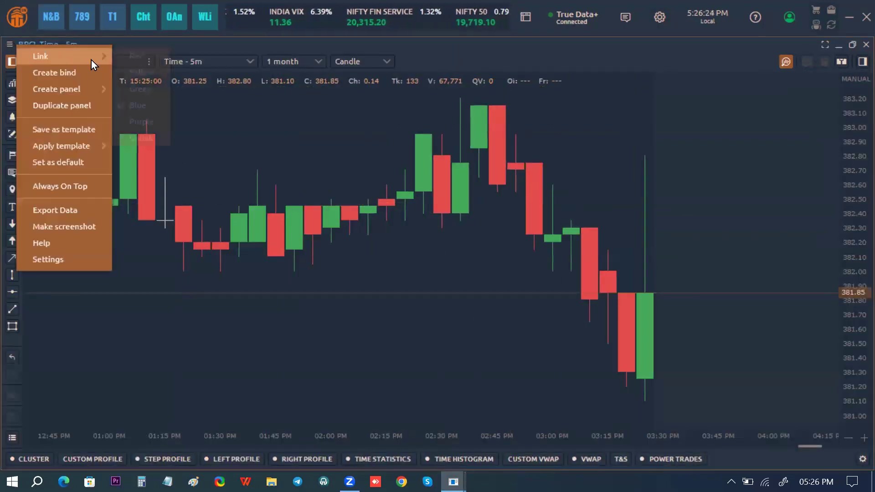
left_click(160, 138)
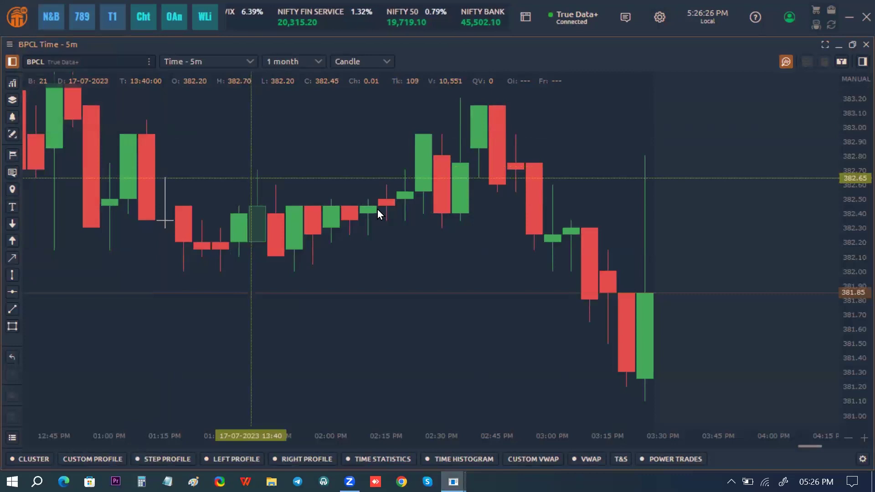
Switch the chart in turn to NIFTY 50, NIFTY-I, NIFTY BANK, BANKNIFTY-I, NIFTY FIN SERVICE, INDIA VIX and CRUDEOIL23JULFUT with the custom hotkeys.
scroll(379, 200, "up", 3)
scroll(381, 190, "down", 3)
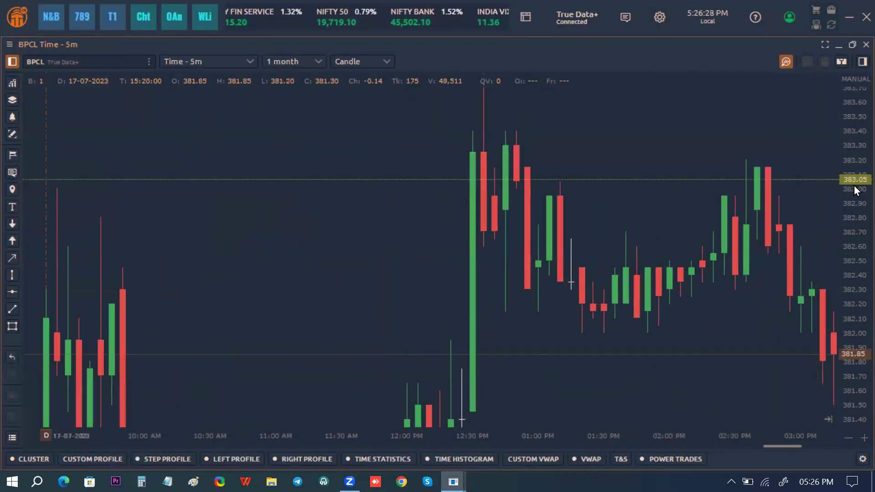
scroll(854, 187, "down", 5)
left_click_drag(508, 144, 153, 96)
left_click_drag(380, 165, 523, 182)
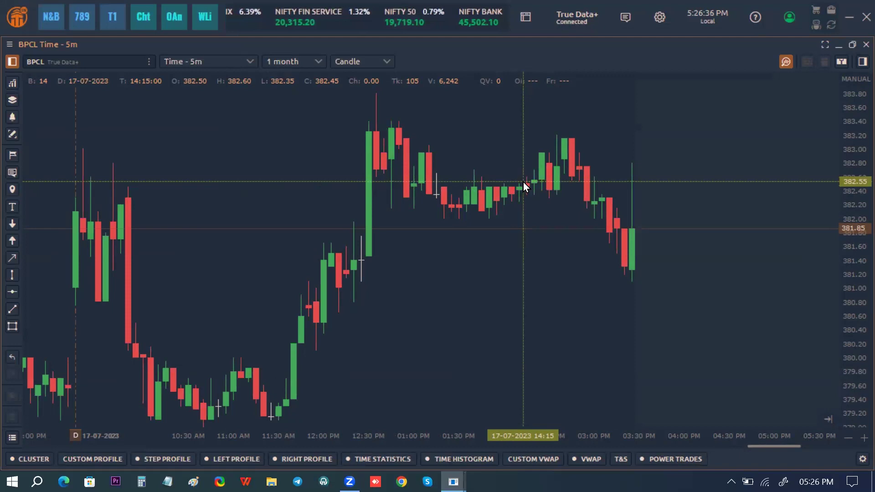
key("Down")
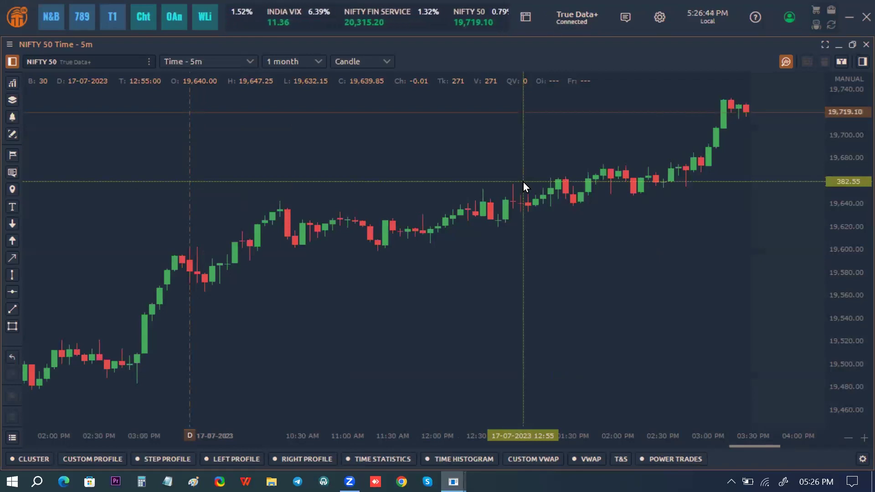
key("Down")
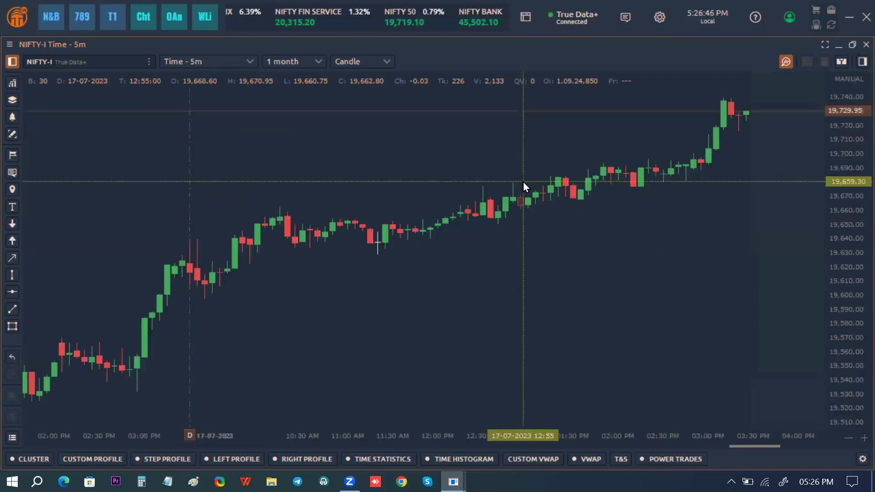
key("Down")
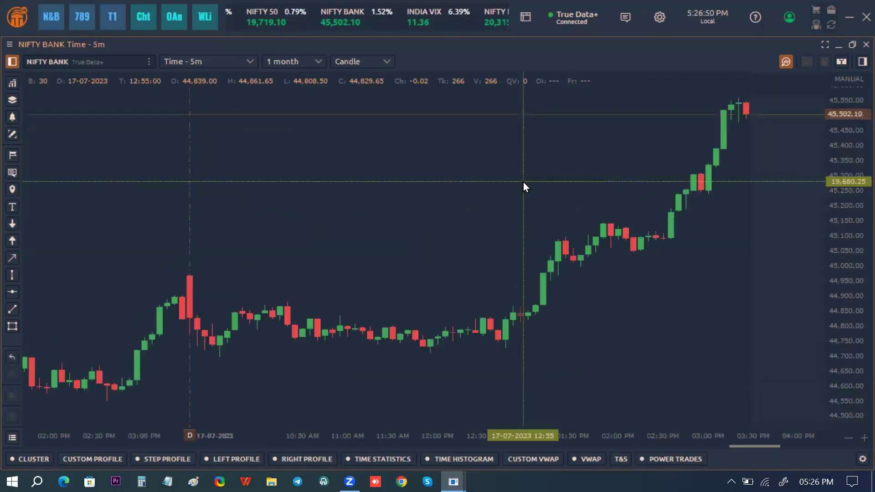
key("Down")
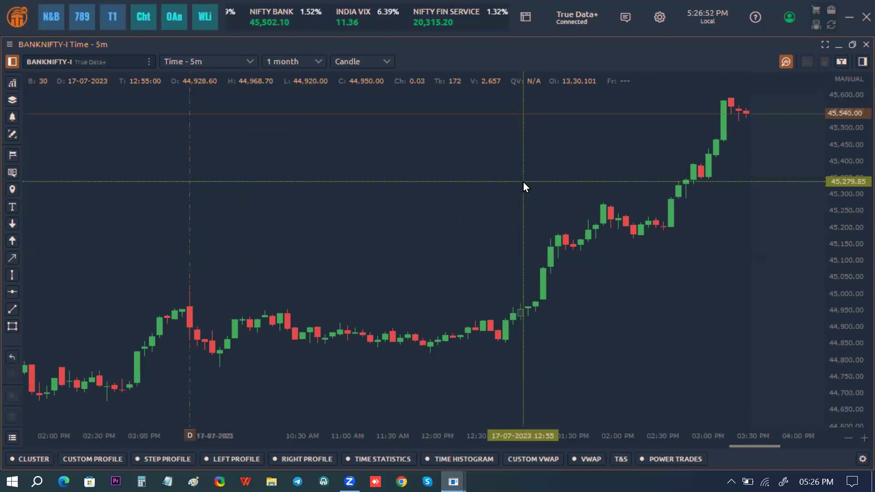
key("Down")
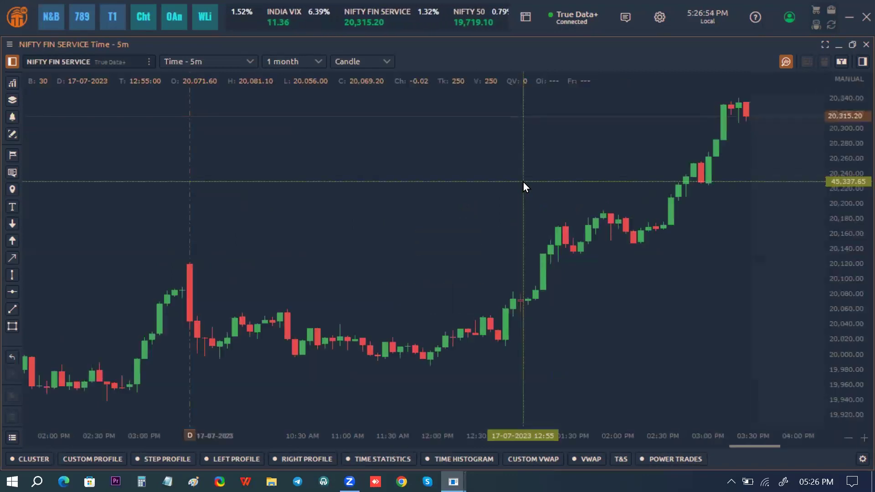
key("Down")
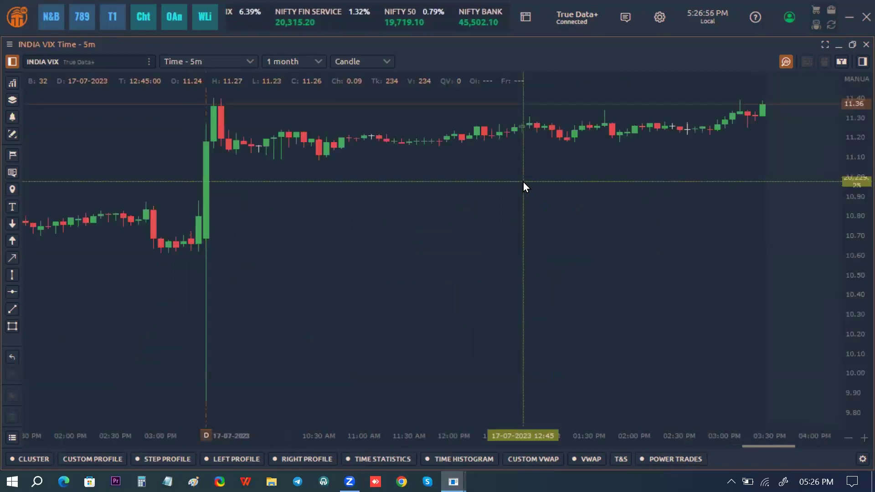
key("Down")
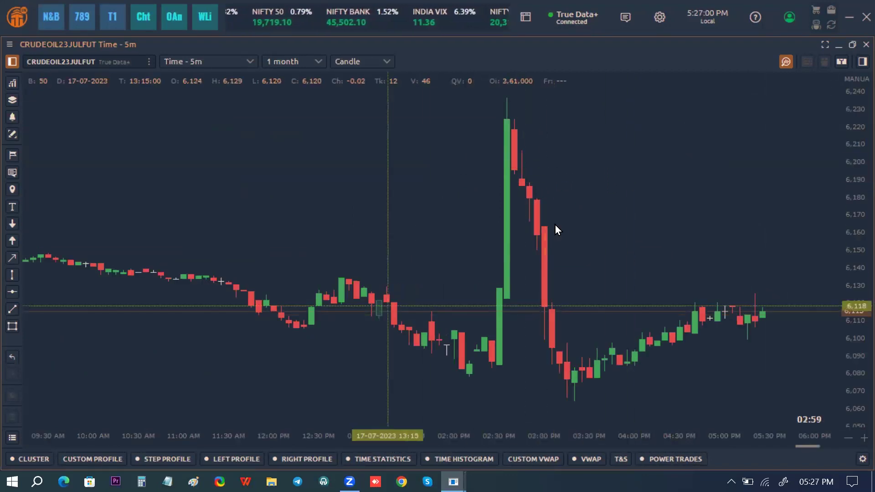
Open the hotkey settings of the CRUDEOIL23JULFUT chart and examine the panel-specific custom hotkeys and the action types offered for new ones.
scroll(854, 215, "down", 3)
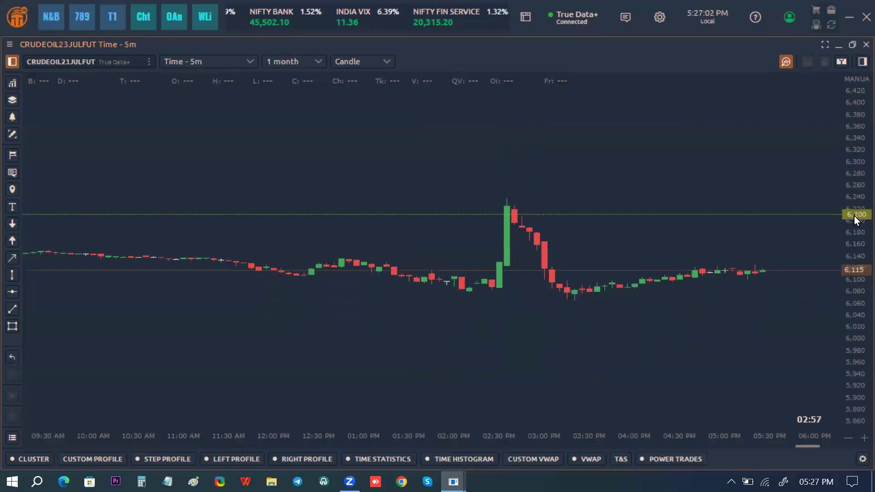
left_click_drag(590, 209, 456, 228)
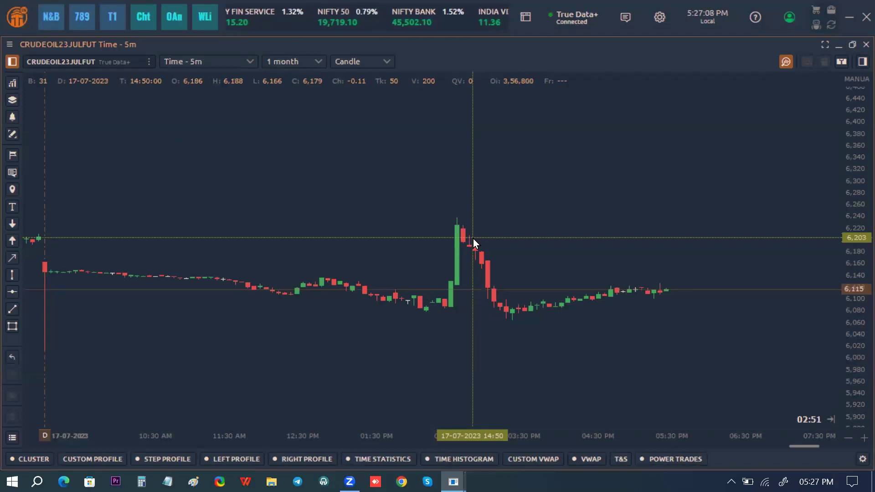
right_click(321, 169)
left_click(373, 460)
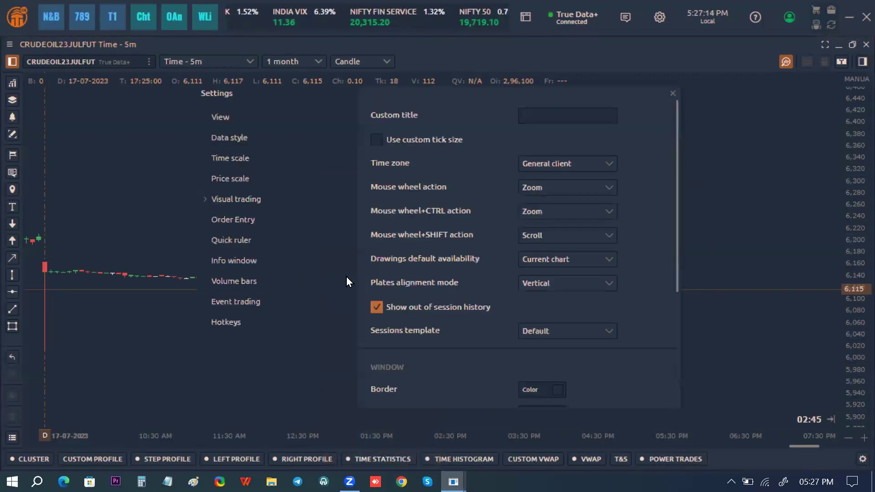
left_click(282, 319)
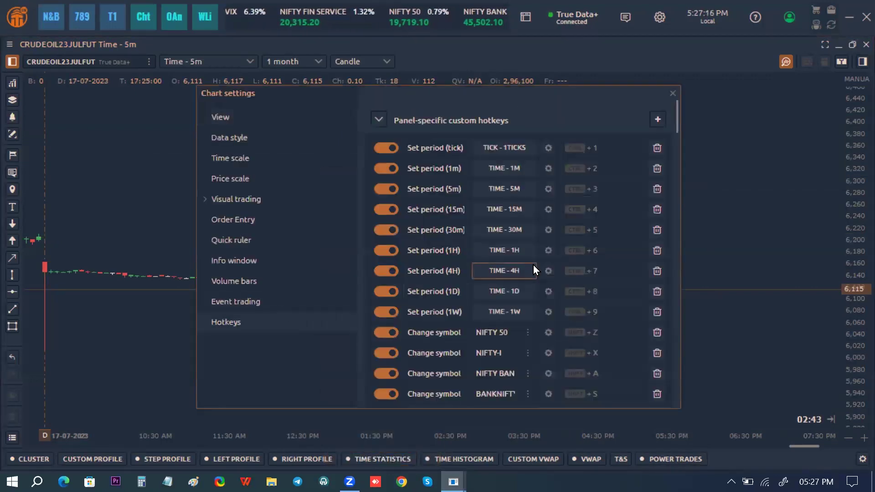
scroll(533, 266, "down", 8)
scroll(533, 266, "up", 8)
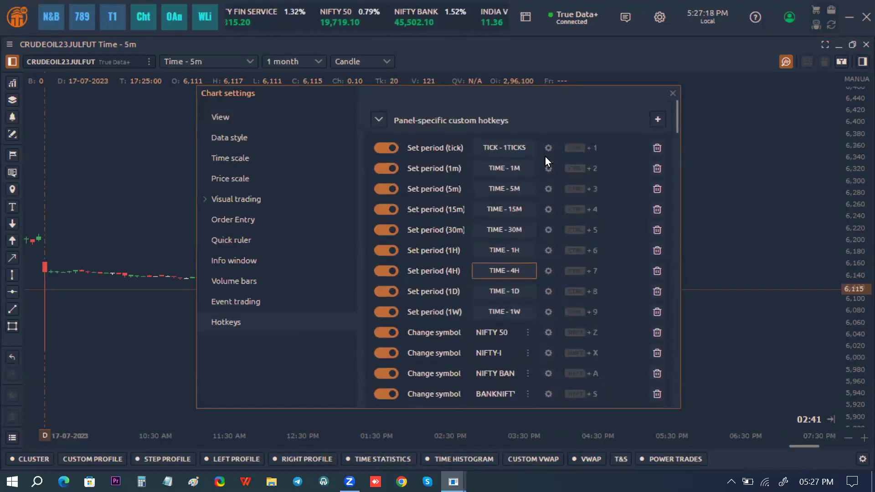
left_click(656, 121)
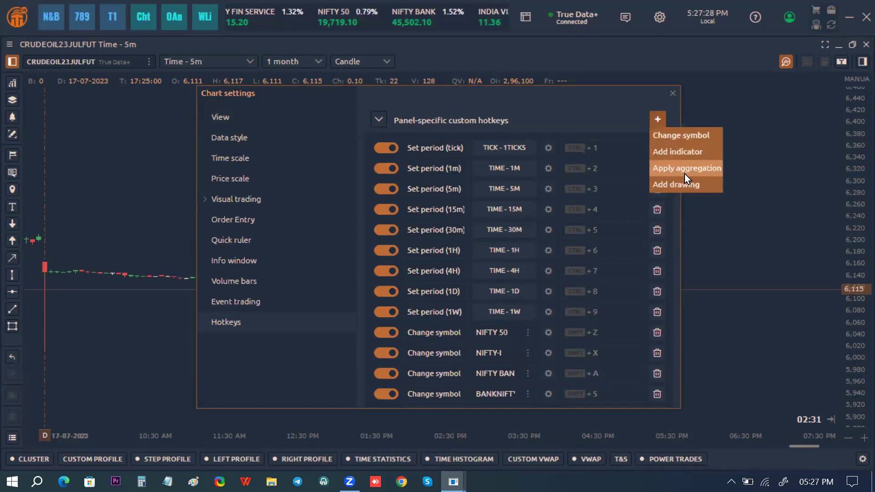
left_click(601, 95)
scroll(596, 204, "down", 5)
scroll(596, 204, "up", 5)
Add a panel-specific Change symbol hotkey for AXISBANK, assign it Shift+G, and close the chart settings.
left_click(659, 117)
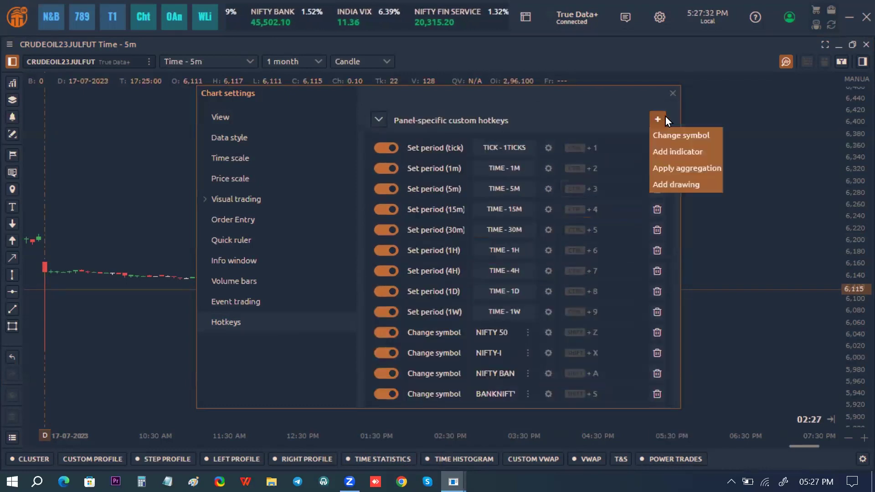
left_click(694, 137)
scroll(642, 297, "up", 3)
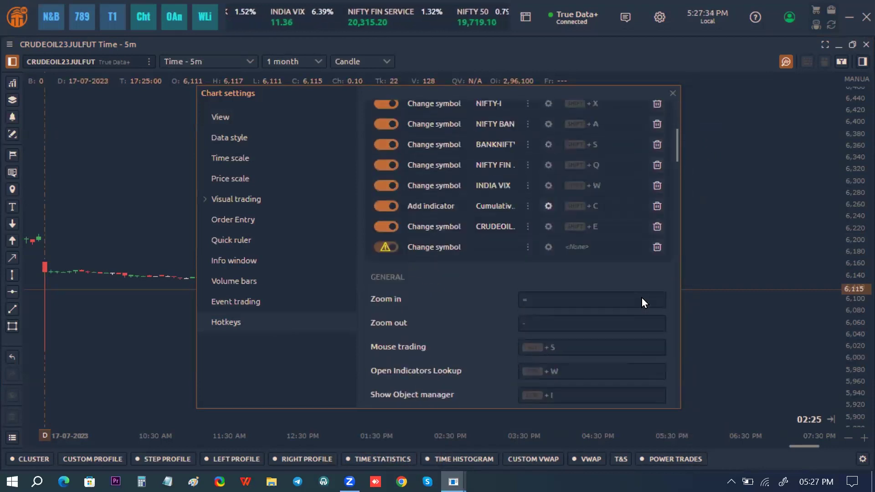
left_click(495, 264)
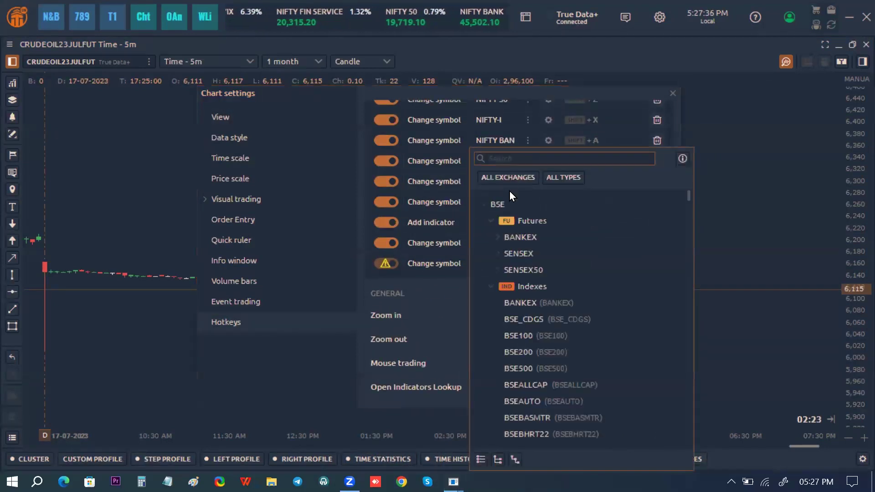
type("axc")
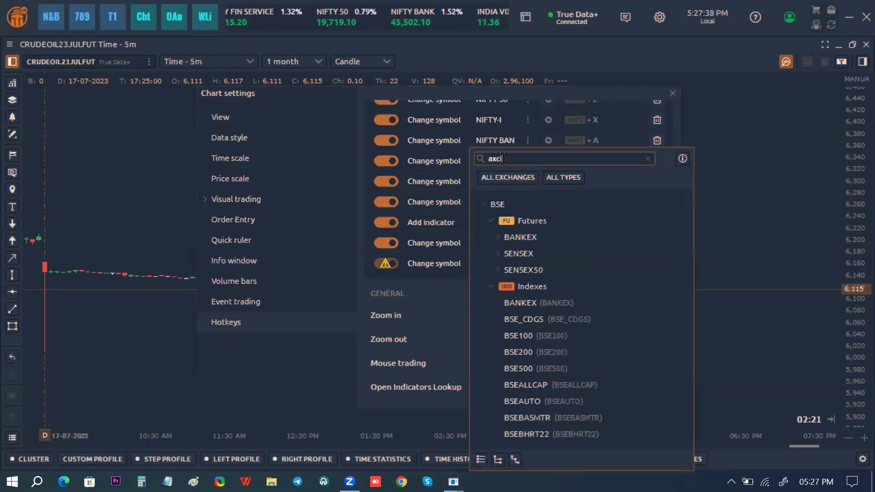
key("BackSpace")
type("is")
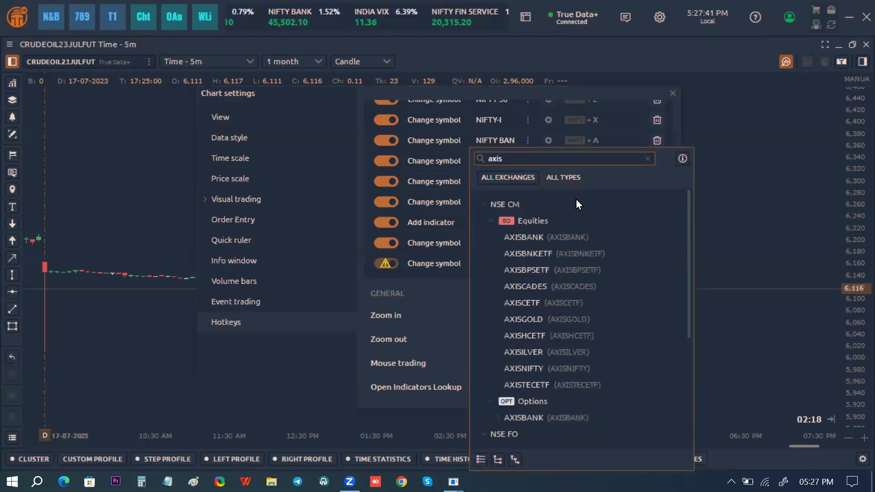
left_click(565, 237)
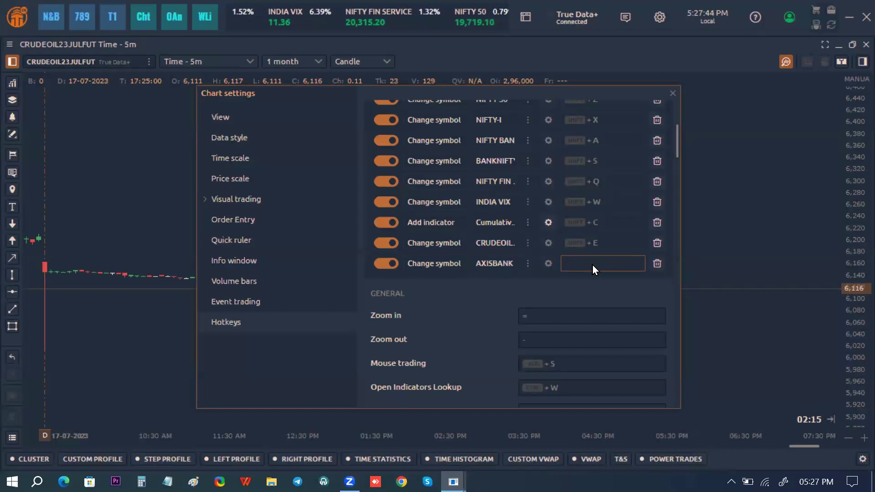
key("shift+g")
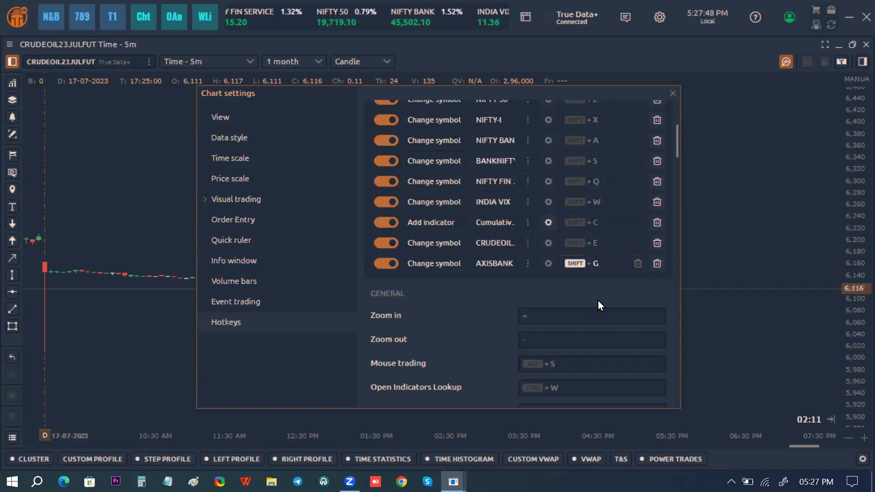
left_click(673, 93)
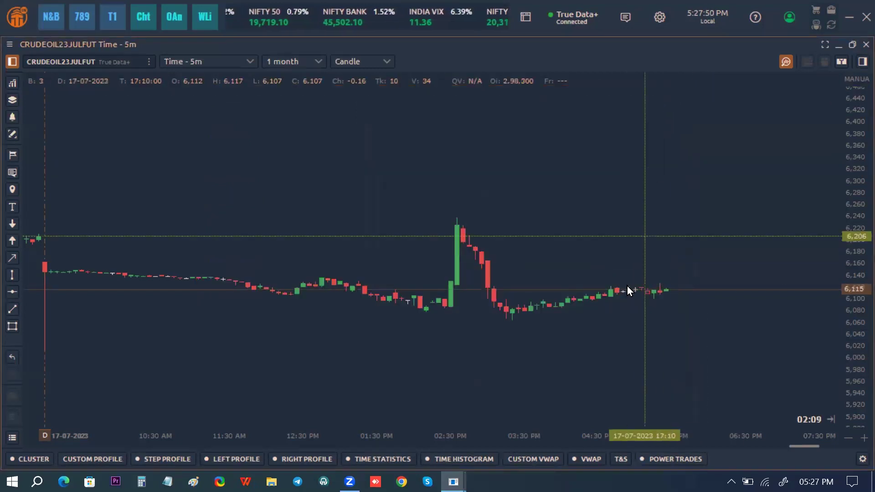
Switch the chart to AXISBANK with its custom hotkey and look over the price action.
key("shift+g")
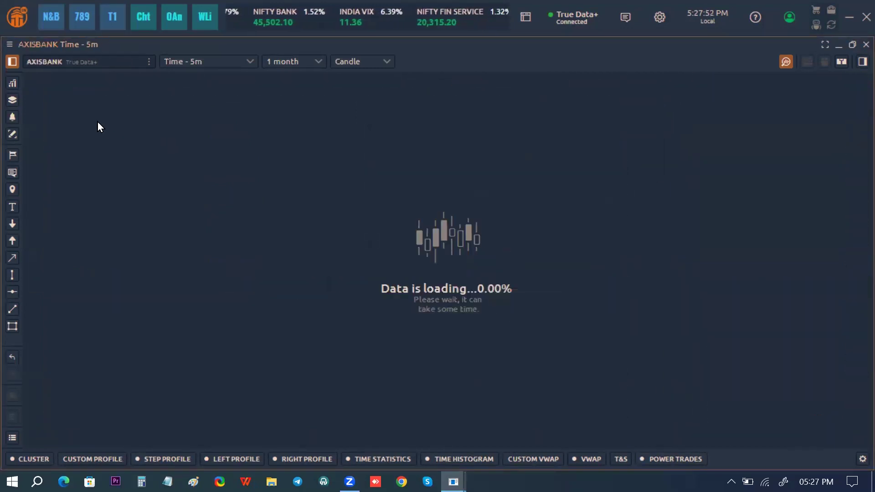
left_click_drag(525, 280, 386, 275)
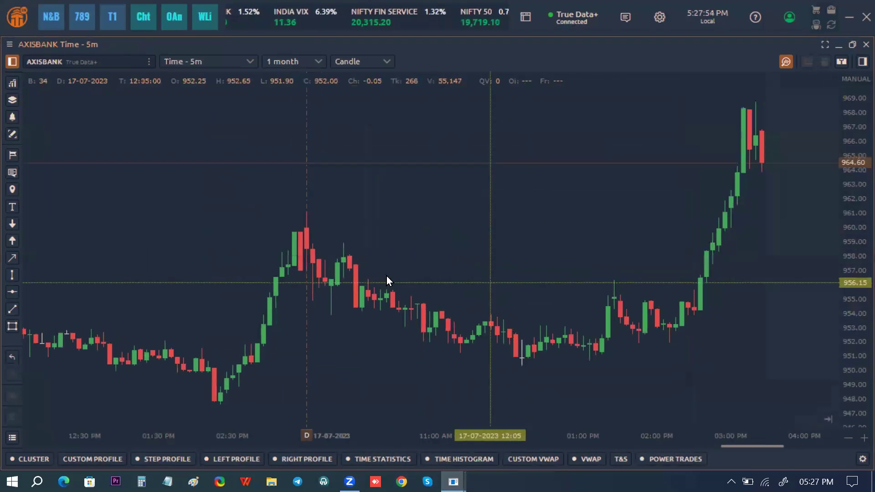
scroll(417, 277, "down", 1)
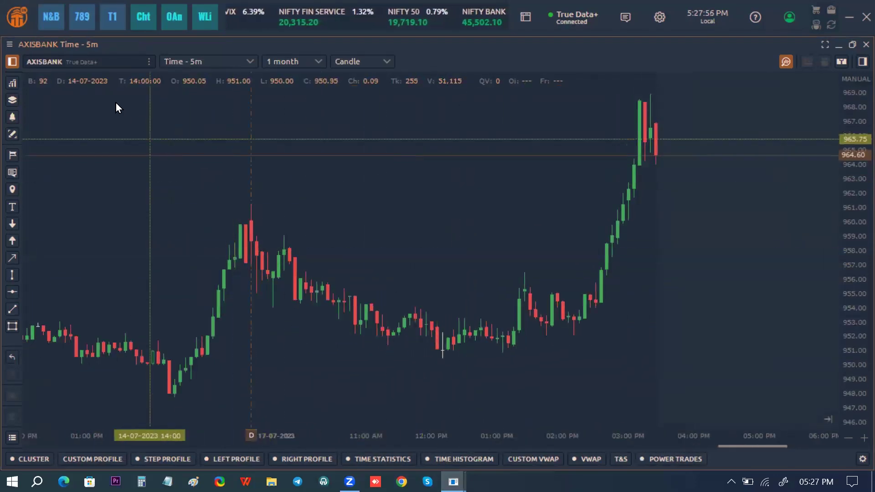
left_click_drag(298, 226, 291, 245)
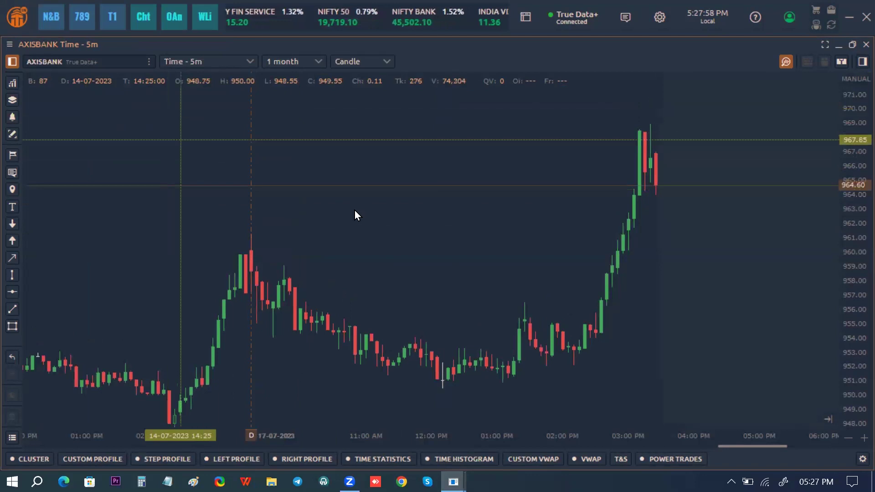
Change the chart symbol to the NSE CM equity RELIANCE through the symbol search.
left_click(102, 66)
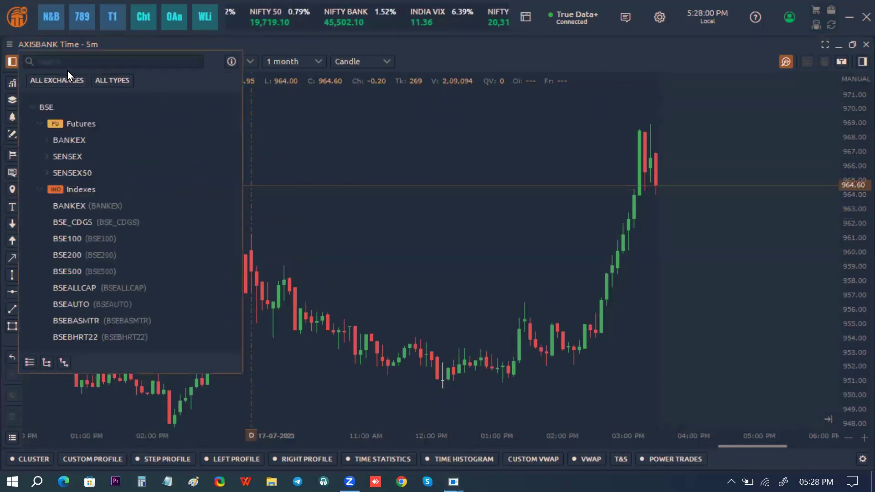
type("r")
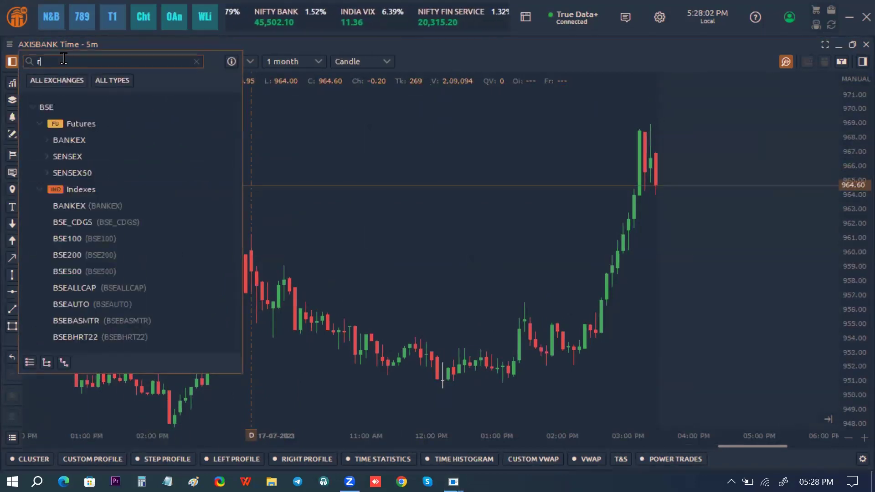
type("eliance")
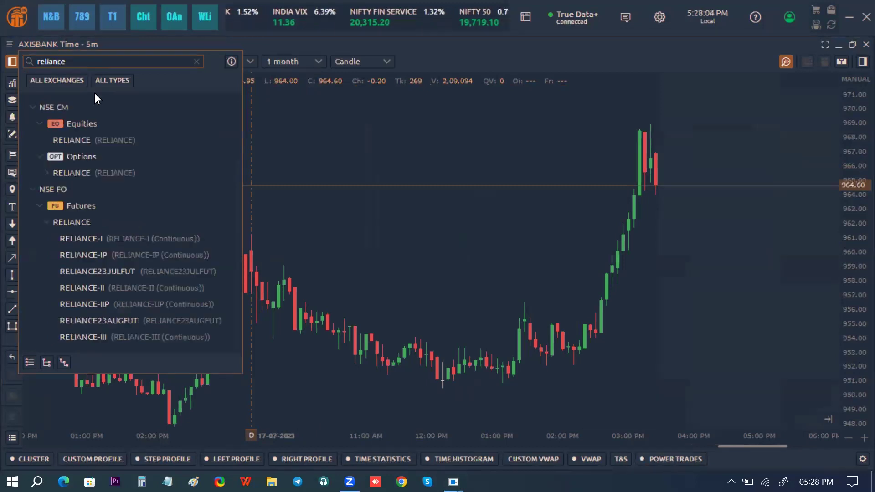
left_click(104, 141)
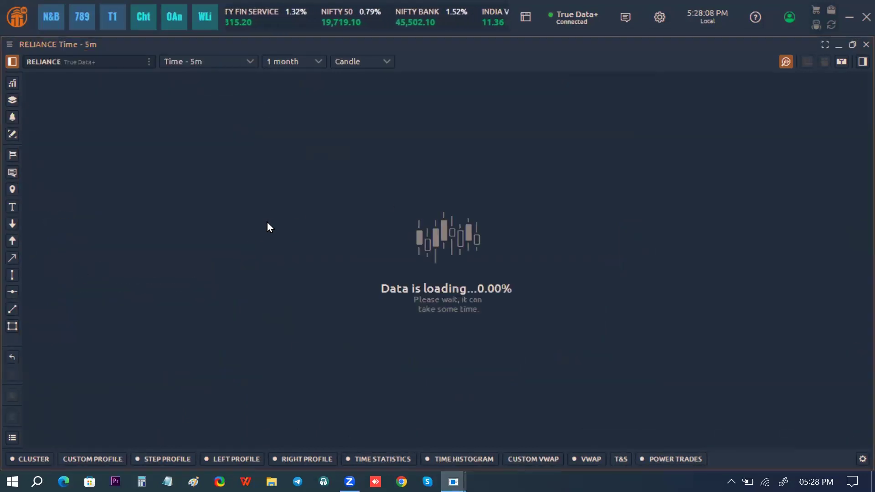
Examine the exchange filter choices in the symbol lookup and the list of drawing tools for the chart.
left_click(100, 62)
left_click(65, 80)
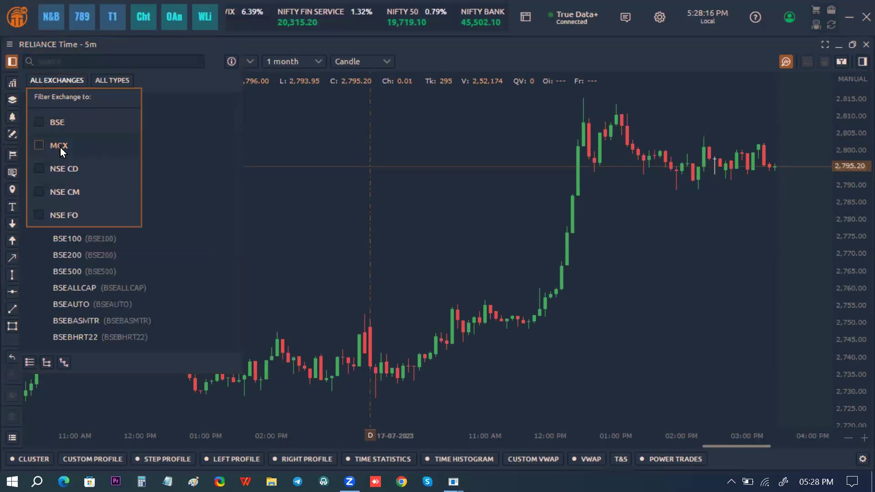
left_click(355, 143)
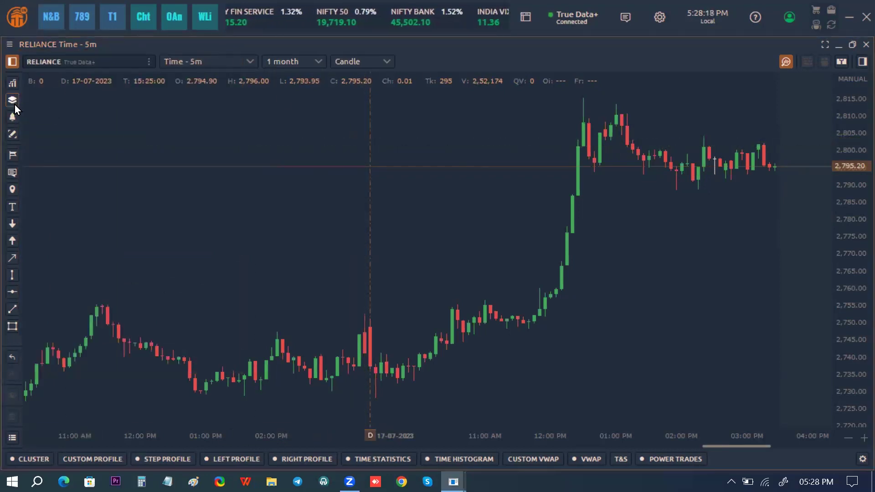
left_click(17, 133)
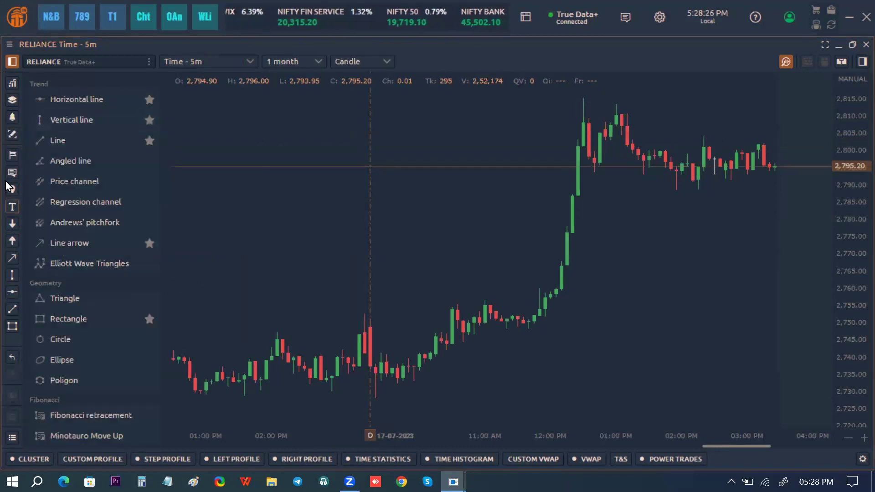
left_click(11, 83)
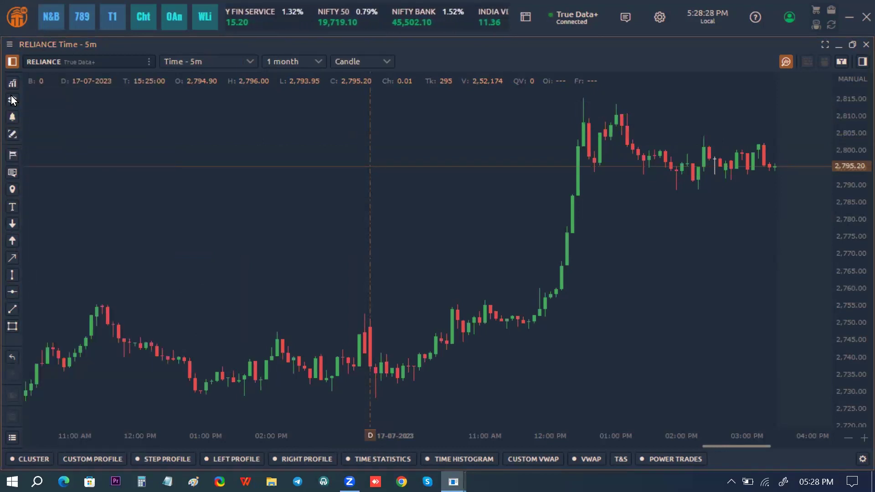
Search the indicators lookup for delta, look over the matching indicators, and close it without adding any.
left_click(12, 82)
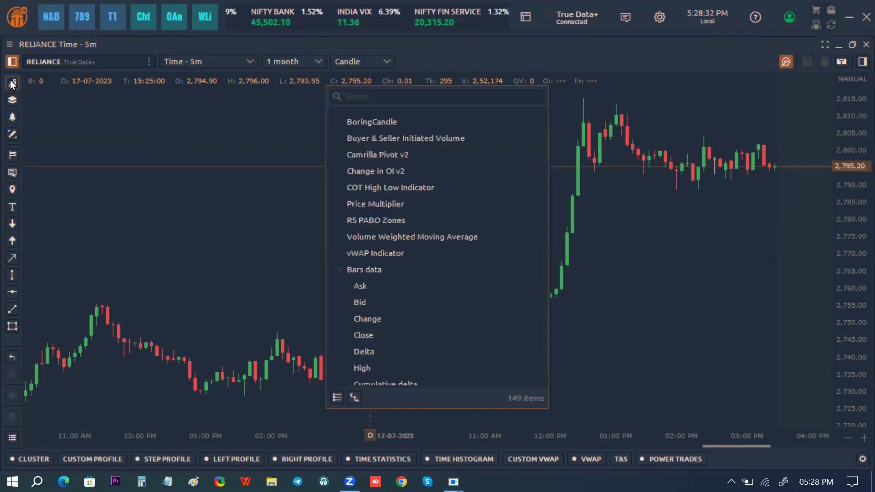
scroll(379, 226, "down", 1)
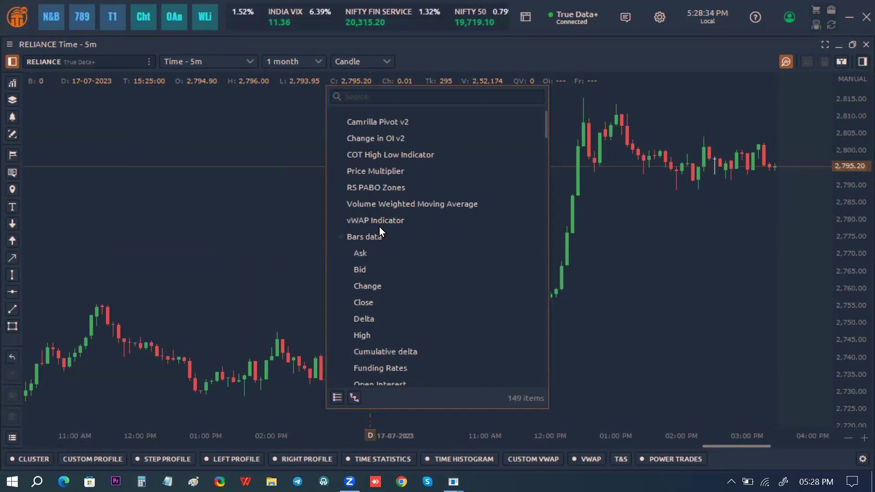
left_click(413, 92)
type("cot")
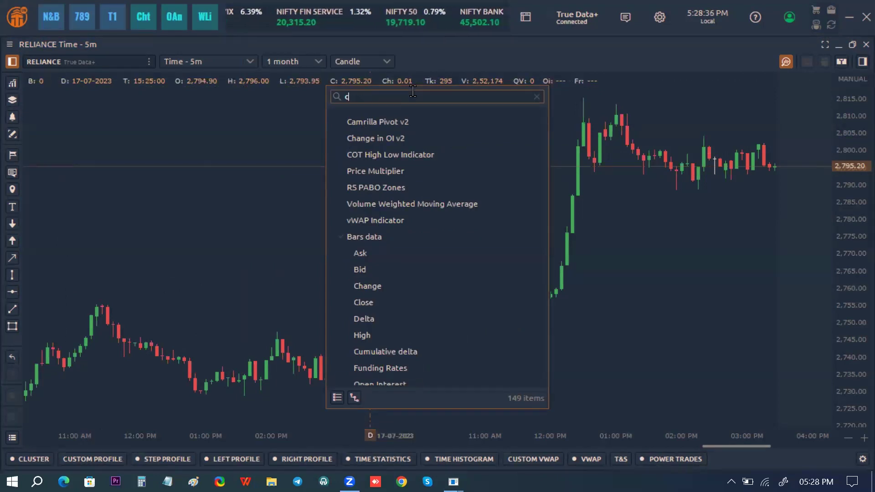
key("BackSpace")
key("BackSpace")
key("BackSpace")
type("delta")
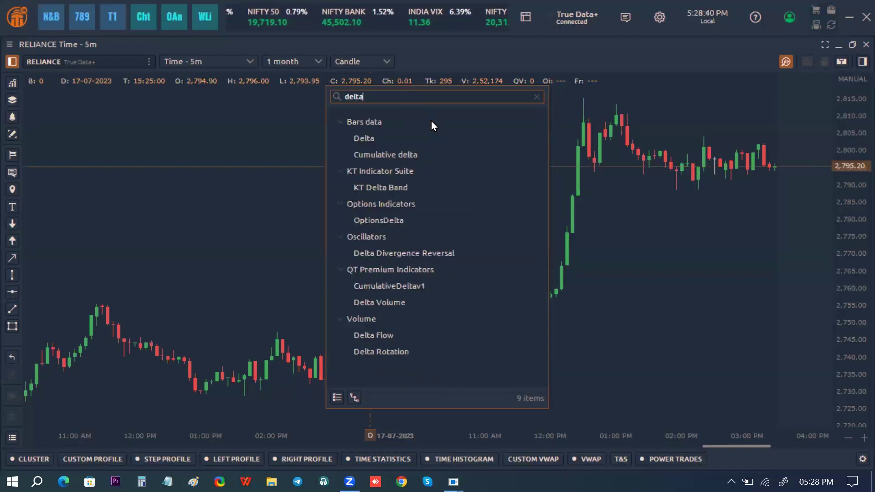
left_click(405, 183)
left_click(388, 155)
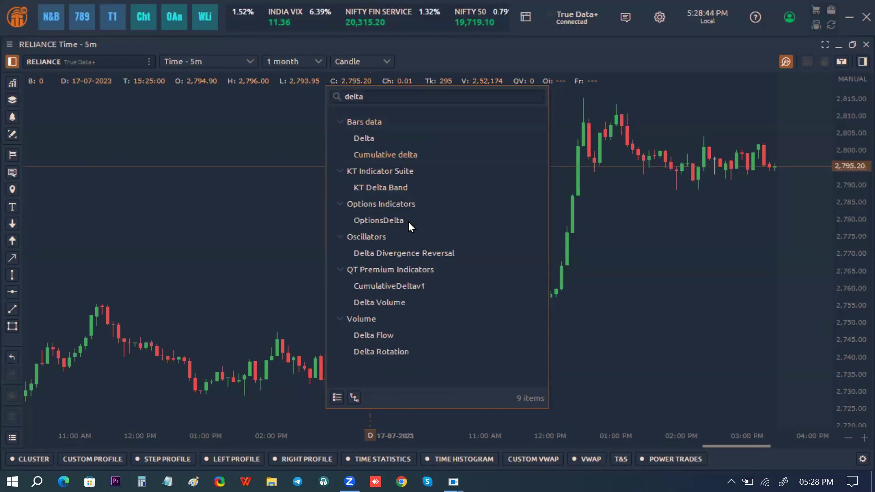
left_click(403, 253)
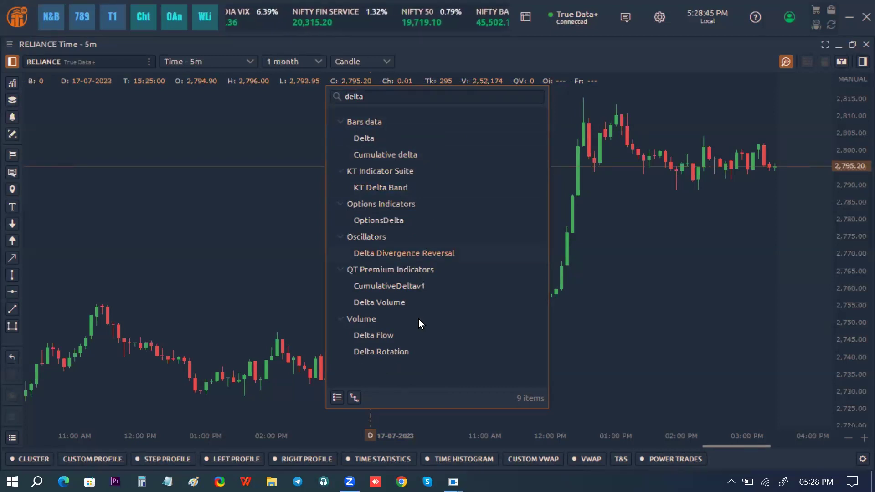
left_click(392, 301)
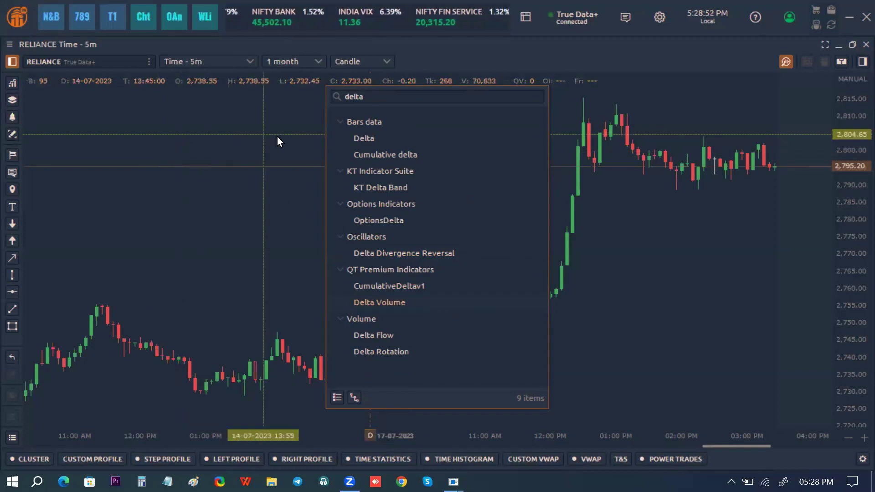
left_click(139, 122)
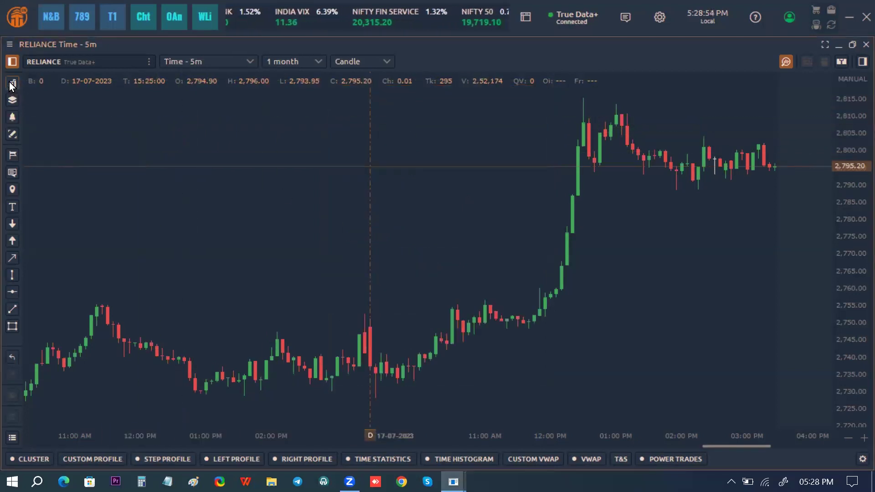
Place price alerts on the RELIANCE chart at about 2,782.60, 2,767.70 and 2,802.05.
left_click(12, 115)
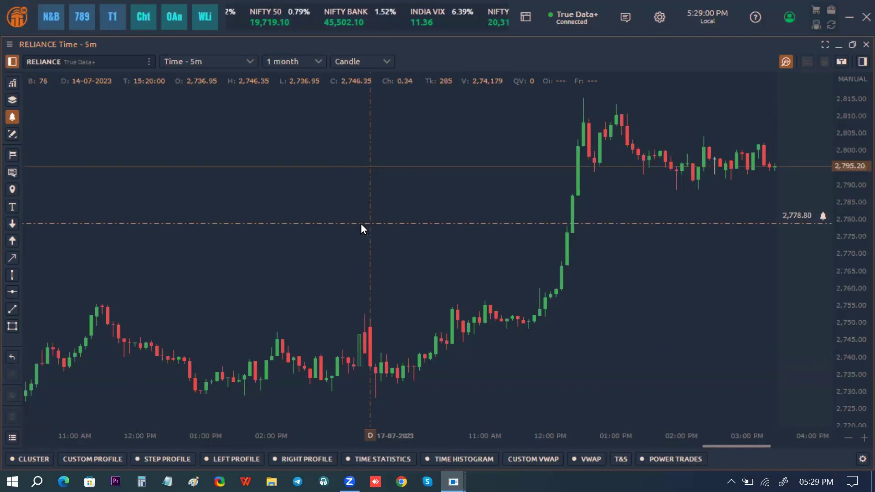
left_click(330, 212, "ctrl")
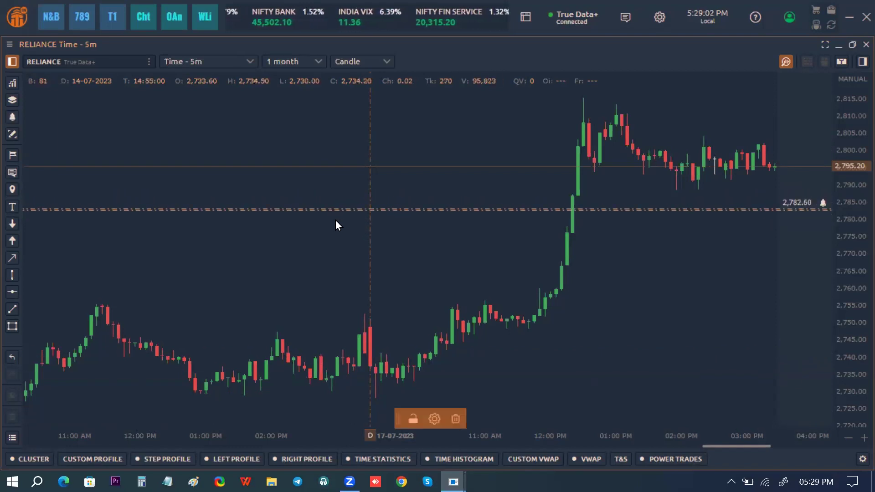
left_click(349, 262, "ctrl")
left_click(340, 144, "ctrl")
key("ctrl+z")
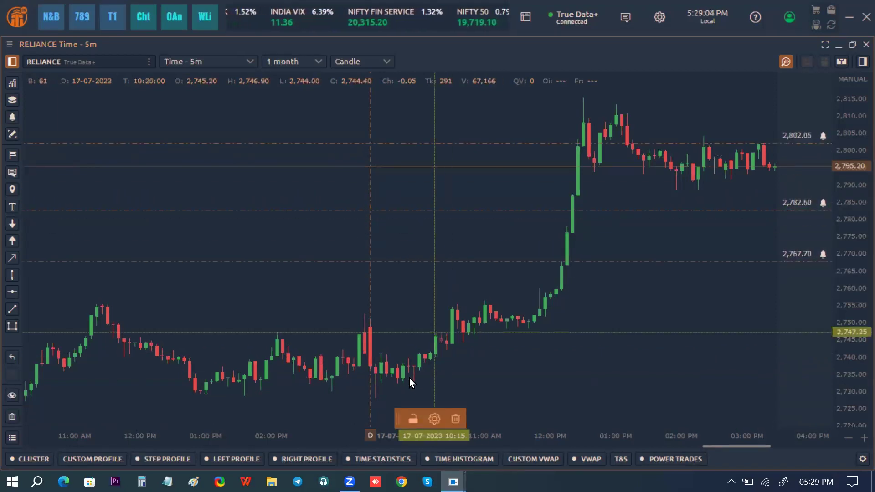
Clear all alert drawings from the RELIANCE chart in the Object manager and close it.
left_click(13, 437)
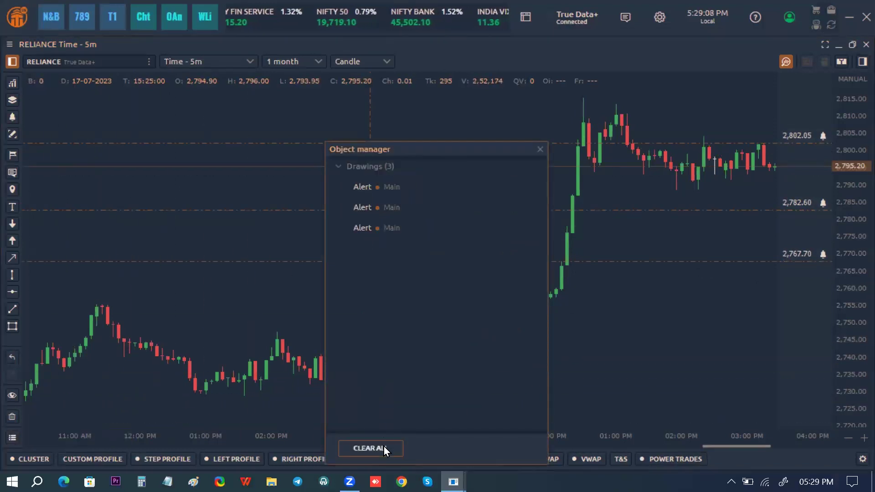
left_click(384, 447)
left_click(539, 149)
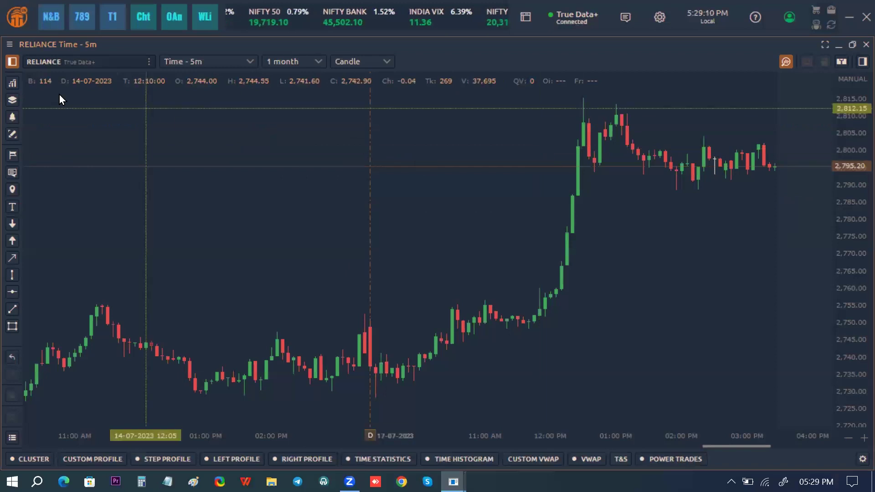
Set the RELIANCE chart's time aggregation to a 1-second period with a 3-hour range and apply it.
left_click_drag(365, 247, 367, 277)
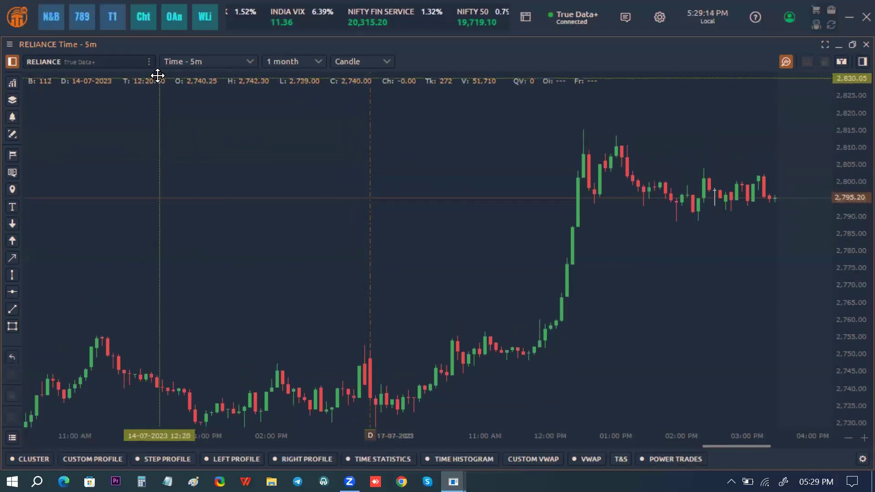
left_click(249, 61)
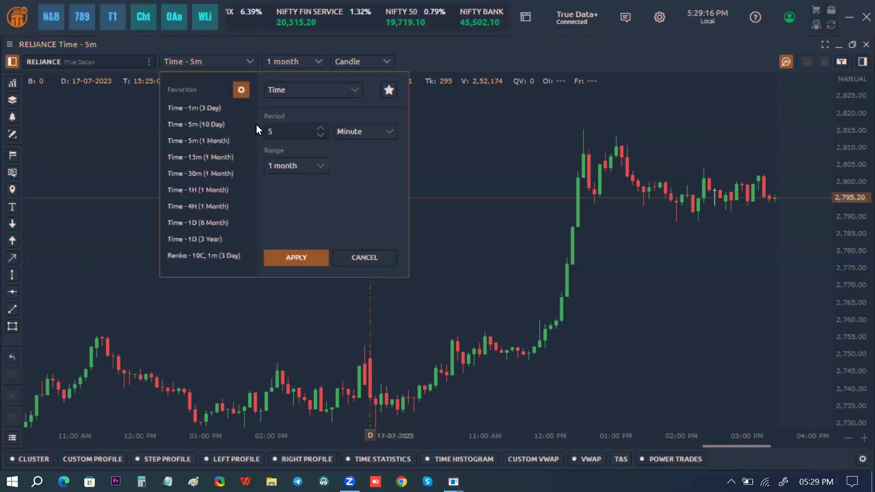
left_click(291, 132)
key("BackSpace")
type("1")
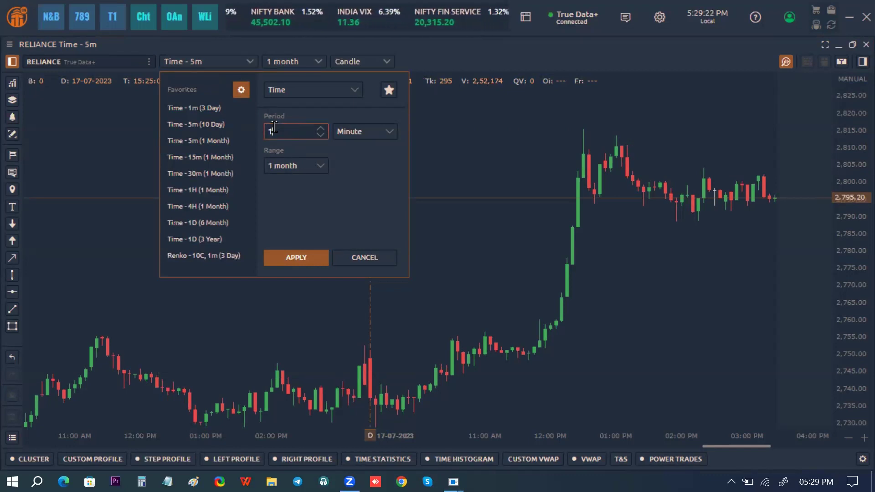
left_click(381, 133)
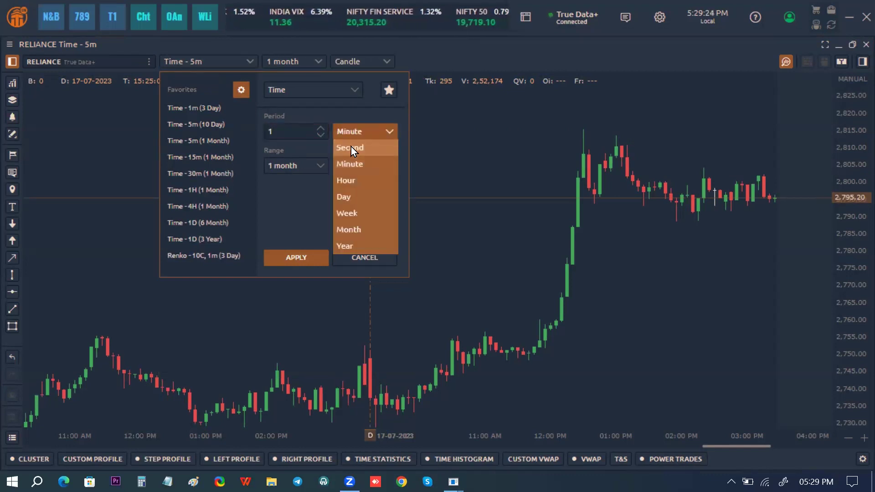
left_click(352, 146)
left_click(315, 164)
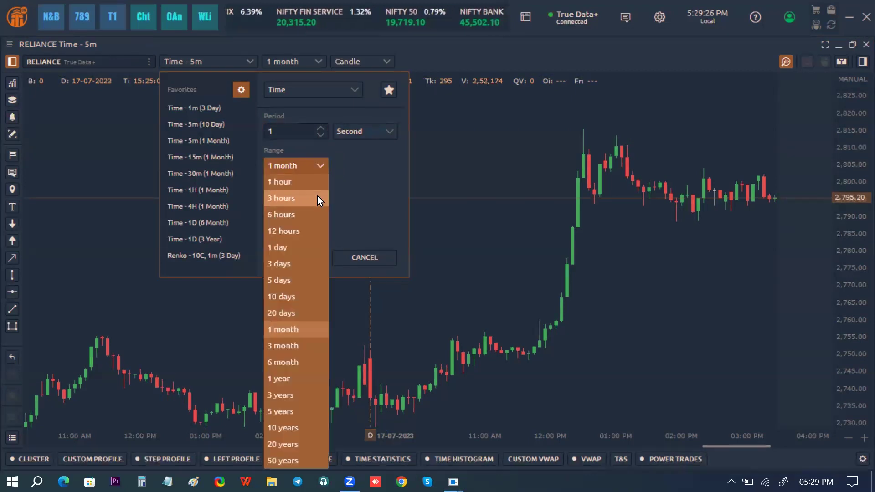
left_click(310, 203)
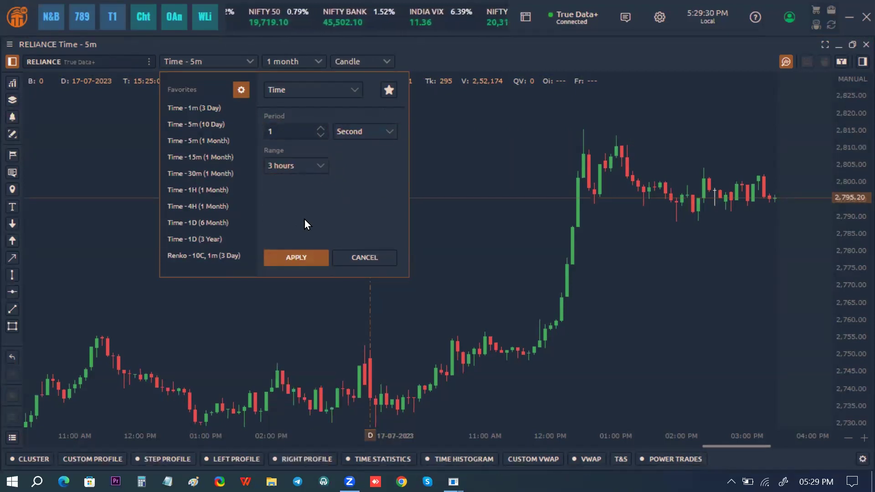
left_click(303, 257)
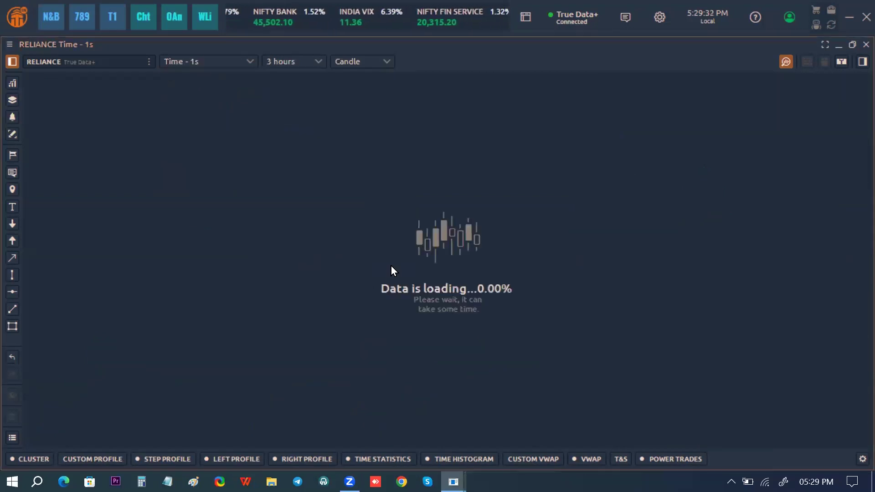
Examine the 1-second RELIANCE price data across the session, both in overview and at close range.
left_click_drag(416, 242, 647, 214)
left_click_drag(213, 286, 593, 307)
left_click_drag(403, 188, 479, 329)
left_click_drag(254, 196, 655, 290)
left_click_drag(347, 144, 530, 348)
left_click_drag(283, 158, 613, 164)
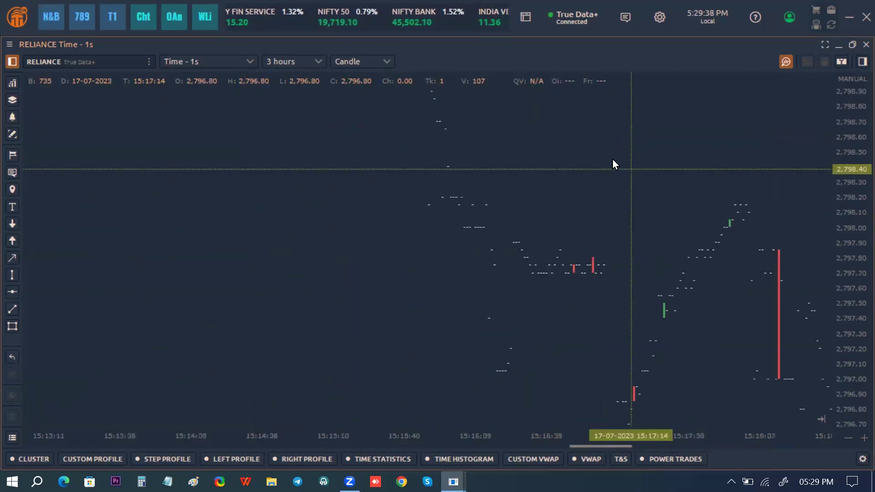
left_click(245, 59)
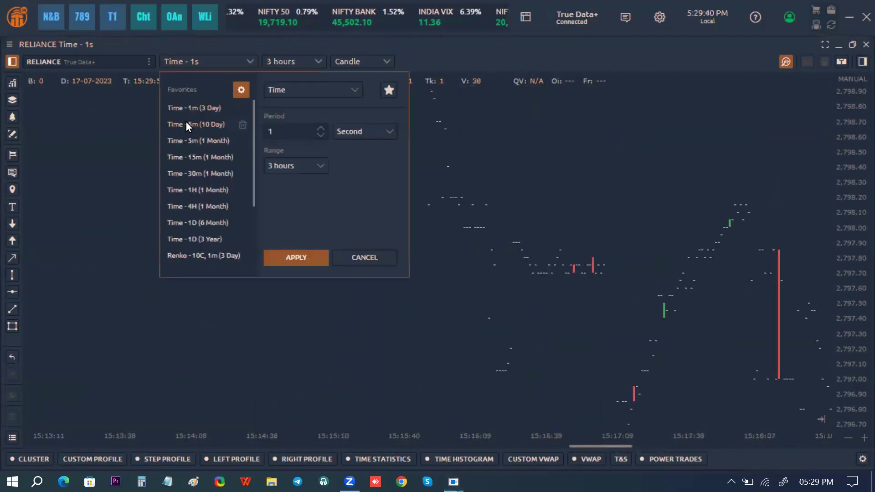
left_click_drag(645, 214, 240, 210)
left_click_drag(563, 224, 302, 118)
scroll(660, 278, "right", 10)
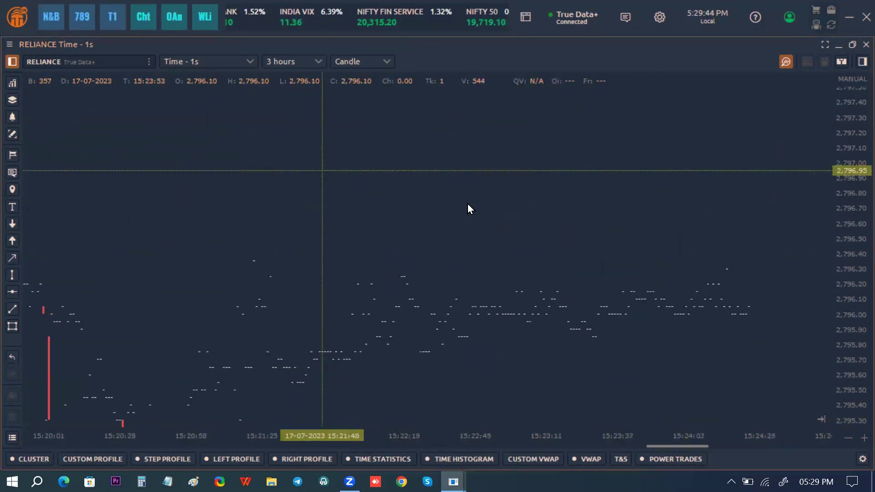
scroll(439, 220, "right", 10)
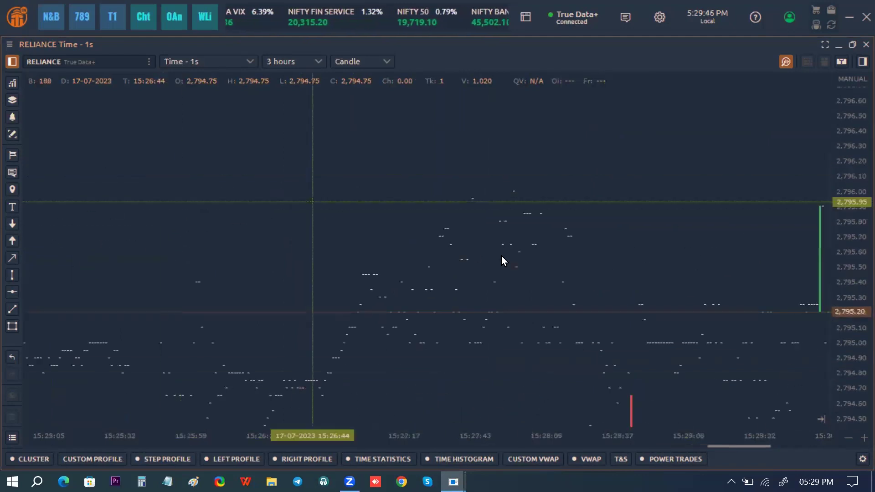
left_click_drag(144, 235, 569, 220)
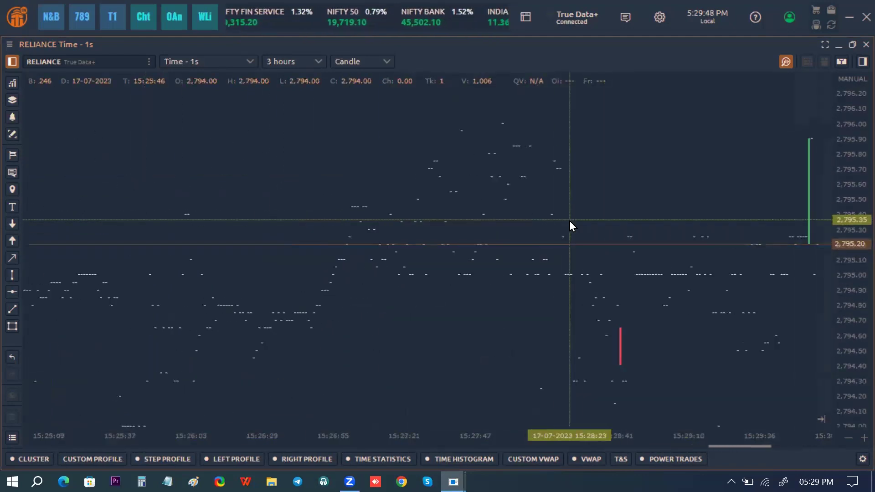
scroll(569, 220, "up", 5)
scroll(636, 246, "left", 10)
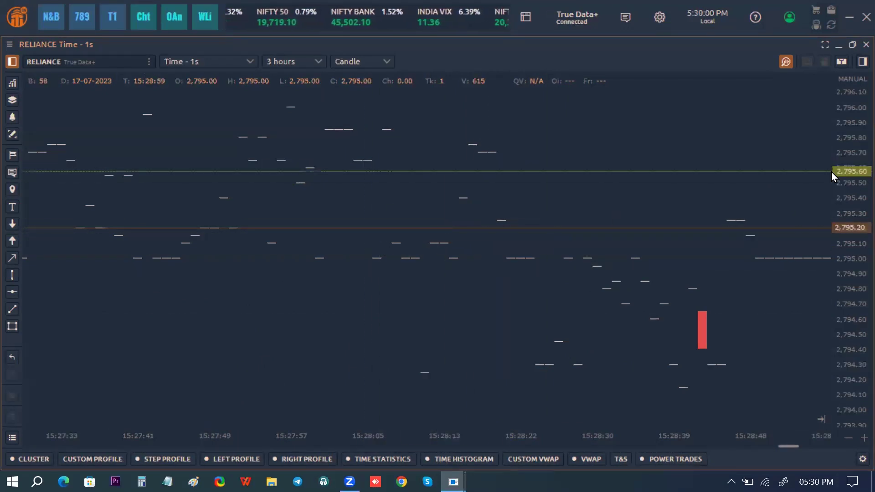
scroll(842, 180, "down", 2)
left_click_drag(342, 210, 397, 228)
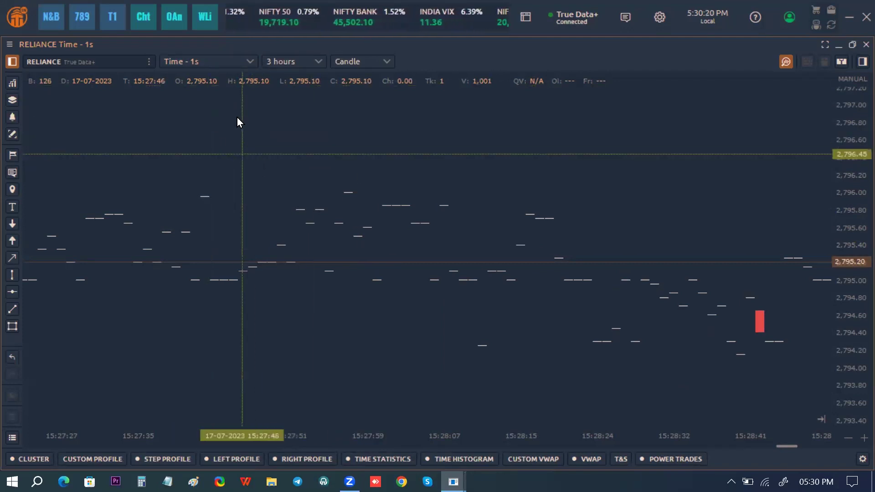
Switch the RELIANCE chart back to the 5-minute aggregation with a 1-month range.
left_click(231, 62)
left_click(564, 288)
key("5")
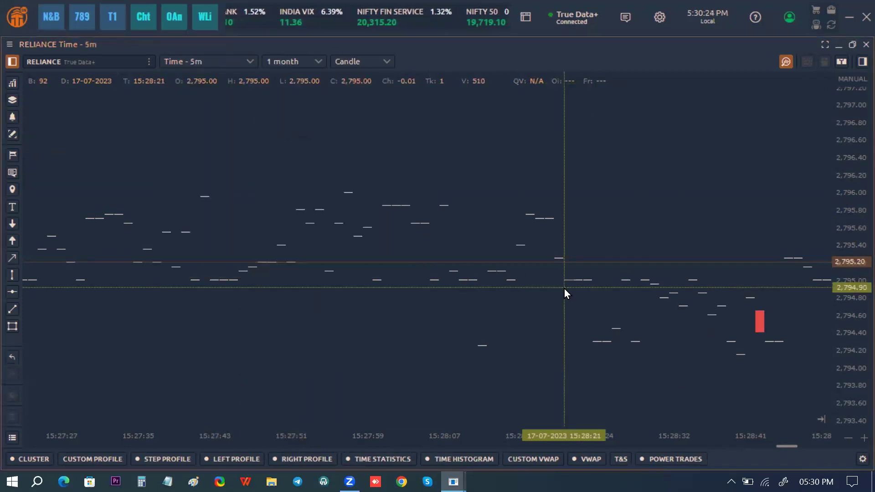
left_click_drag(343, 187, 533, 218)
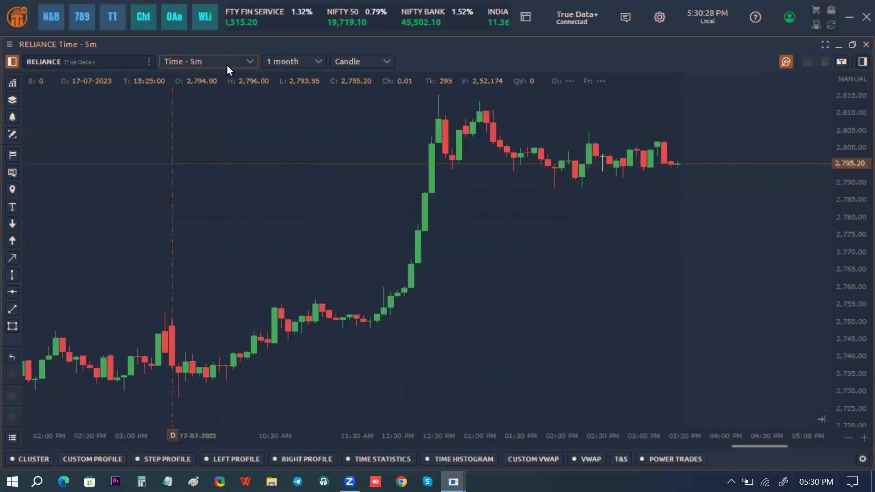
Look through the available aggregation types, history ranges and chart styles without changing the current settings.
left_click(227, 64)
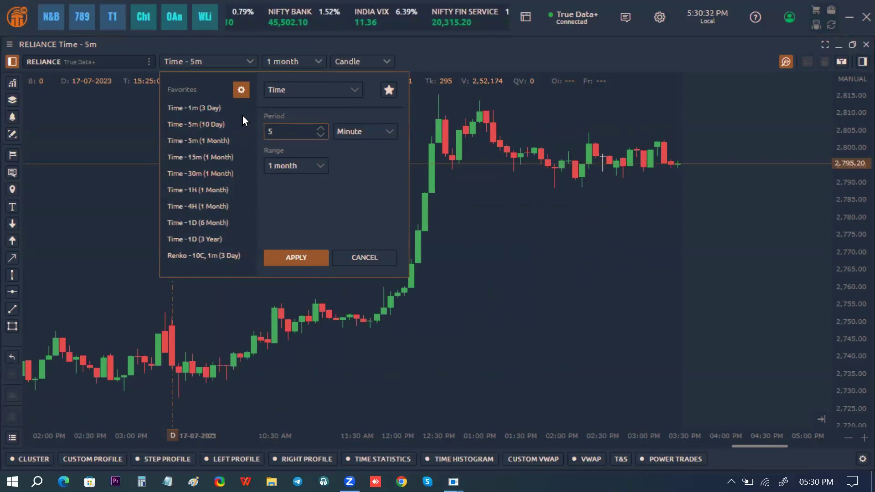
left_click(350, 88)
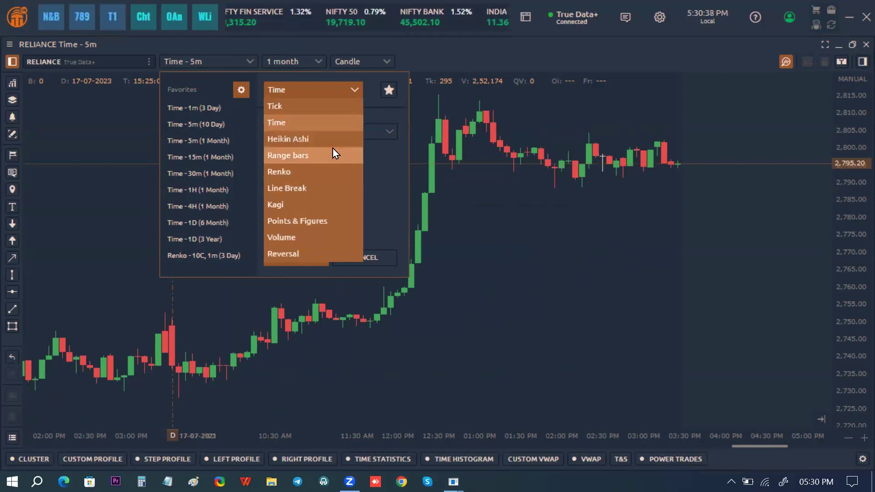
left_click(369, 174)
left_click(318, 62)
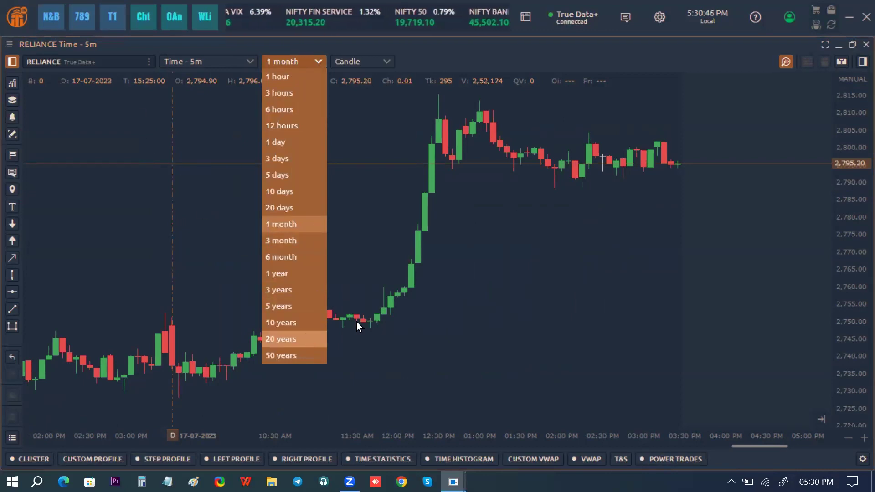
left_click(447, 245)
left_click(365, 62)
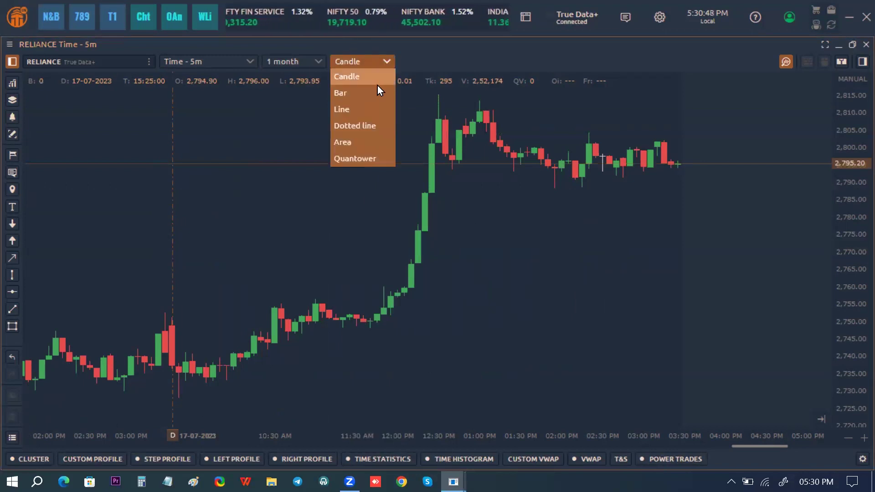
left_click(274, 157)
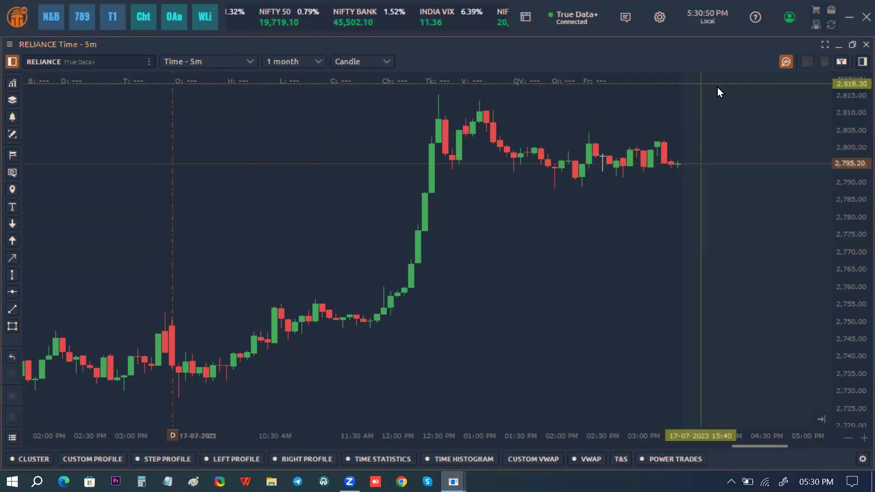
Show the chart's order entry sidebar, look over its trading controls, and hide it again.
left_click(854, 64)
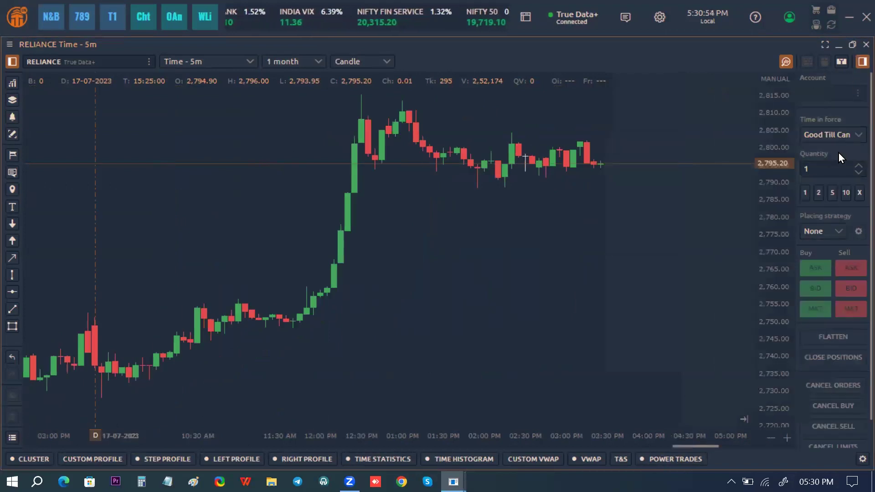
scroll(836, 191, "down", 1)
scroll(836, 191, "up", 1)
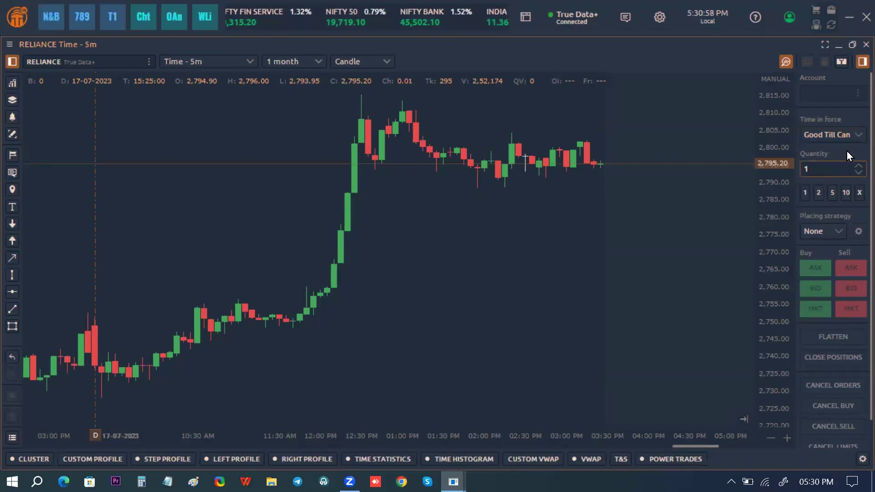
left_click(857, 62)
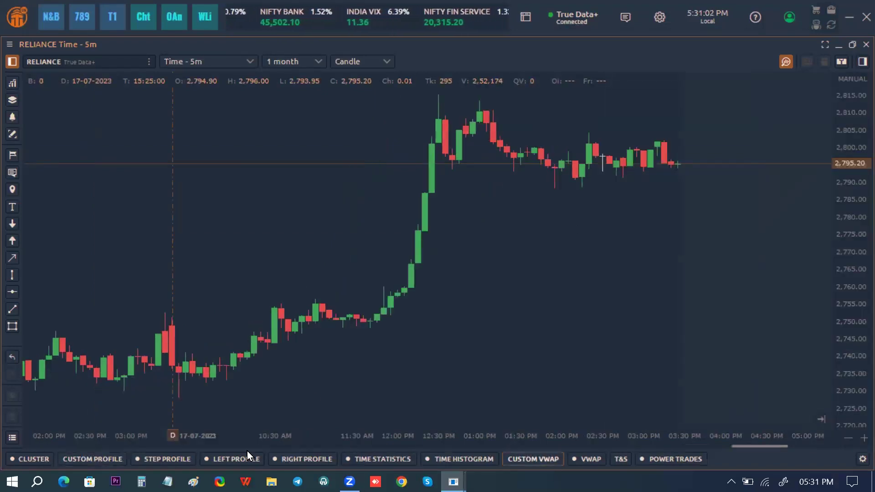
Enable the cluster chart on the 5-minute RELIANCE chart, keeping the Imbalance type and Coloring by volume.
left_click_drag(216, 371, 420, 302)
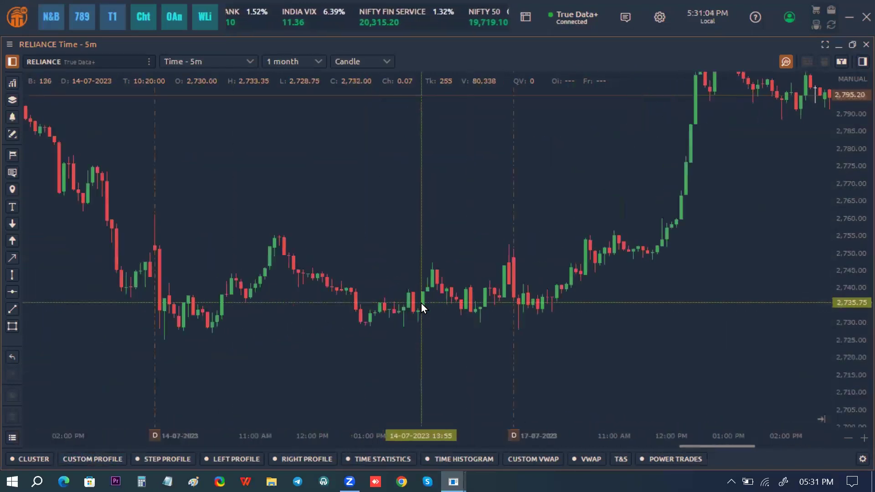
left_click_drag(528, 297, 318, 313)
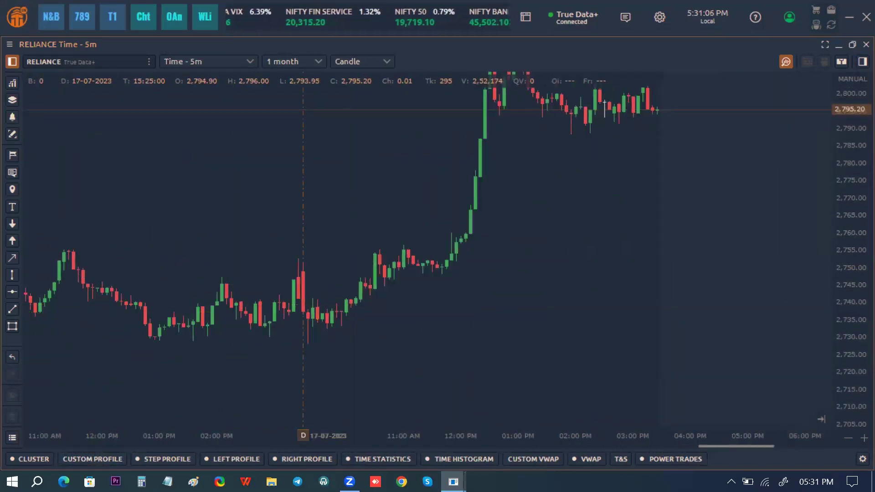
left_click_drag(844, 198, 168, 327)
left_click_drag(422, 282, 220, 327)
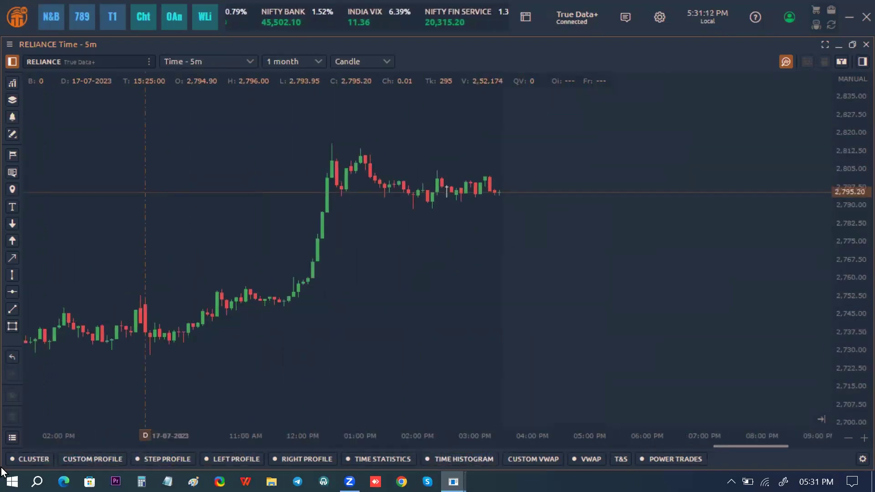
left_click(46, 459)
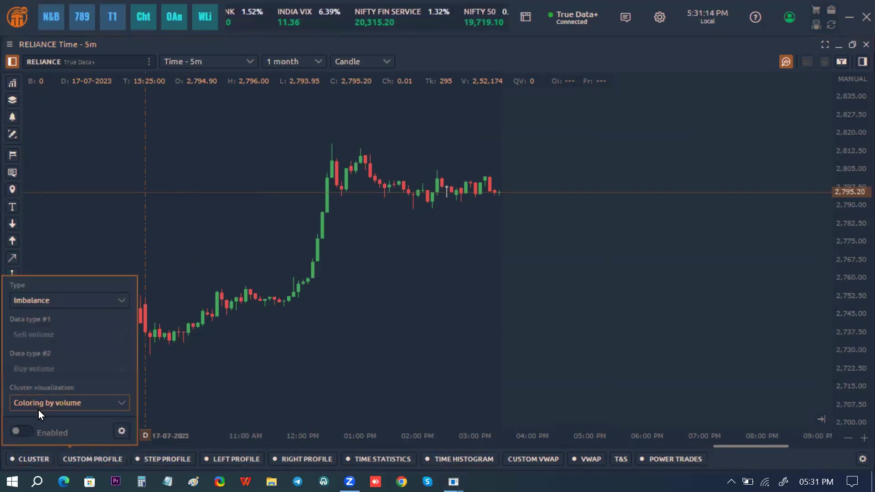
left_click(22, 431)
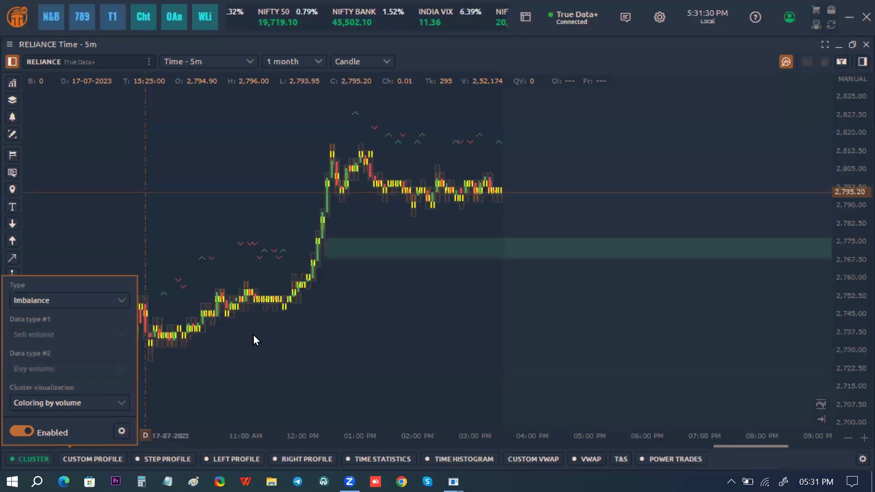
Examine the imbalance clusters along the midday rally closely enough to read each bar's volume and delta figures.
left_click_drag(351, 327, 700, 275)
scroll(700, 275, "up", 5)
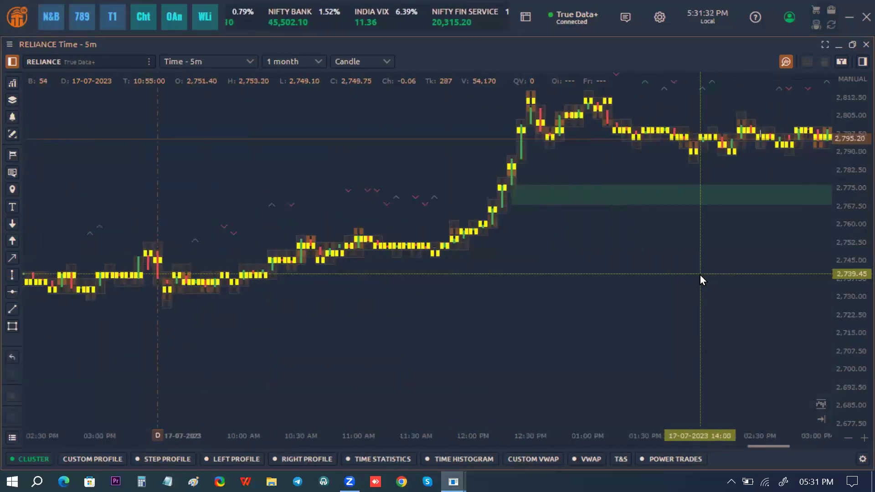
scroll(700, 275, "up", 3)
scroll(854, 195, "up", 5)
left_click_drag(447, 184, 642, 261)
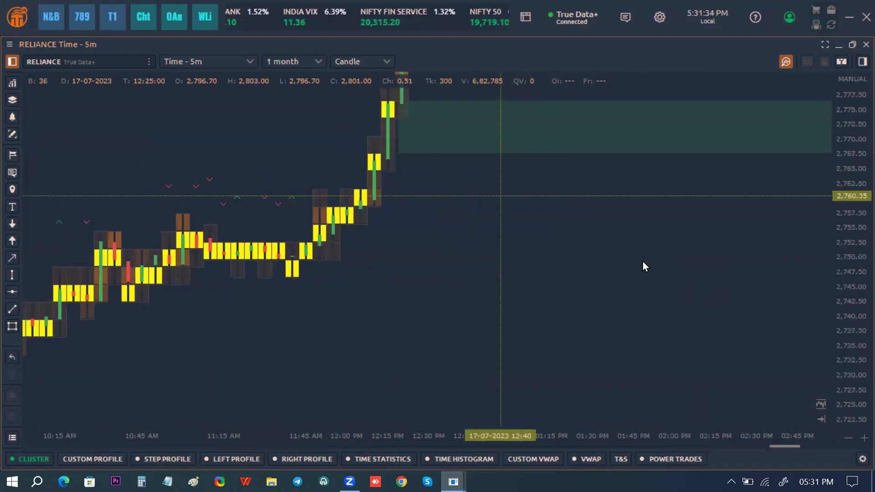
scroll(642, 261, "up", 5)
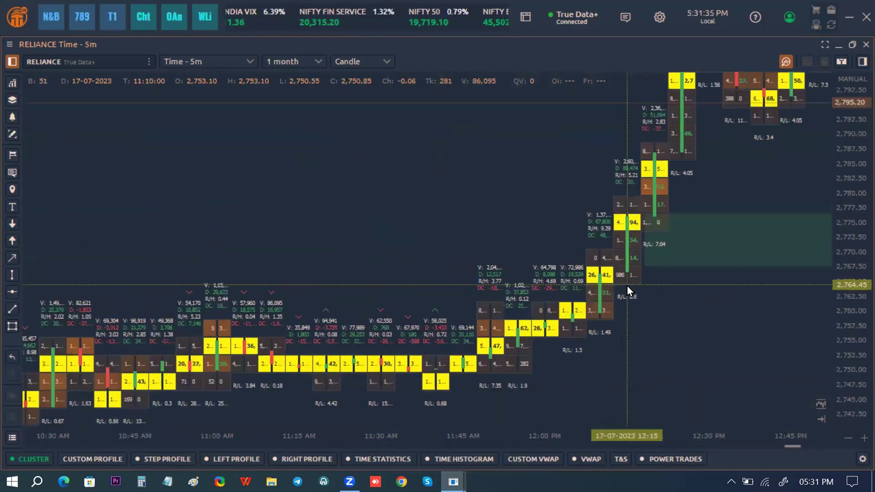
scroll(627, 286, "up", 5)
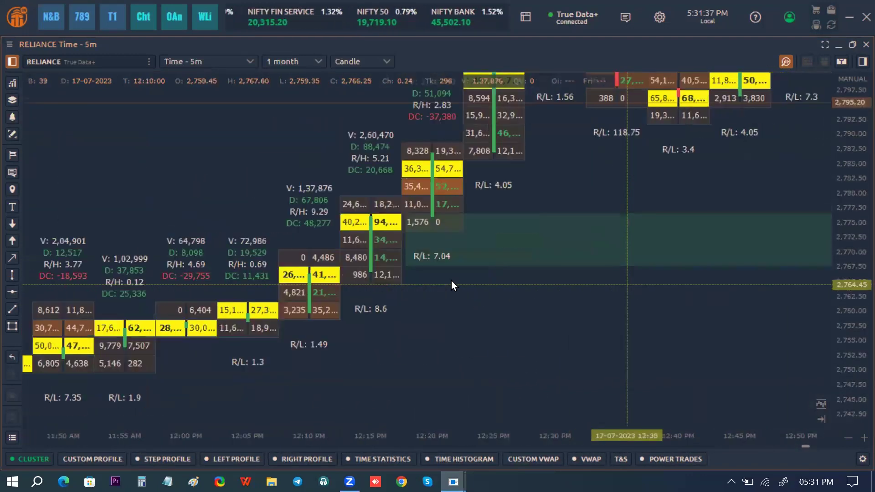
left_click_drag(397, 277, 393, 220)
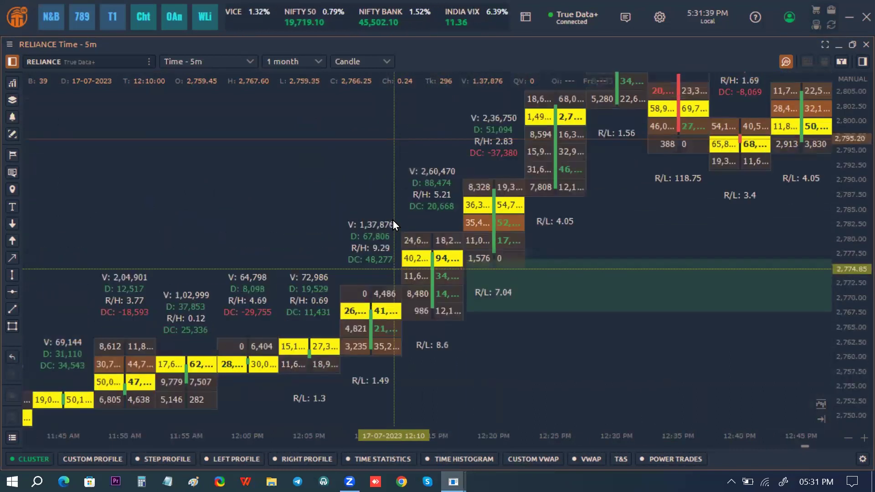
scroll(393, 223, "up", 2)
scroll(246, 228, "down", 3)
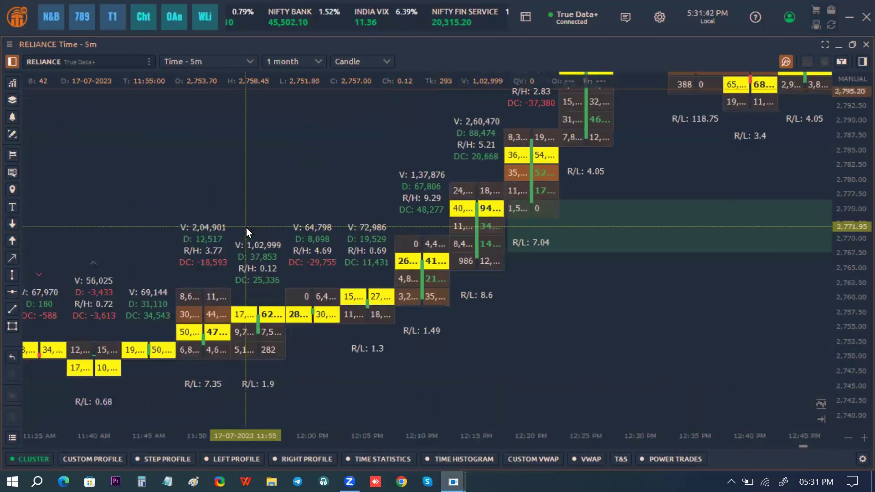
Switch the chart to BANKNIFTY-I and examine the volume, delta and ratio figures of its afternoon imbalance clusters up to the last bars.
key("Down")
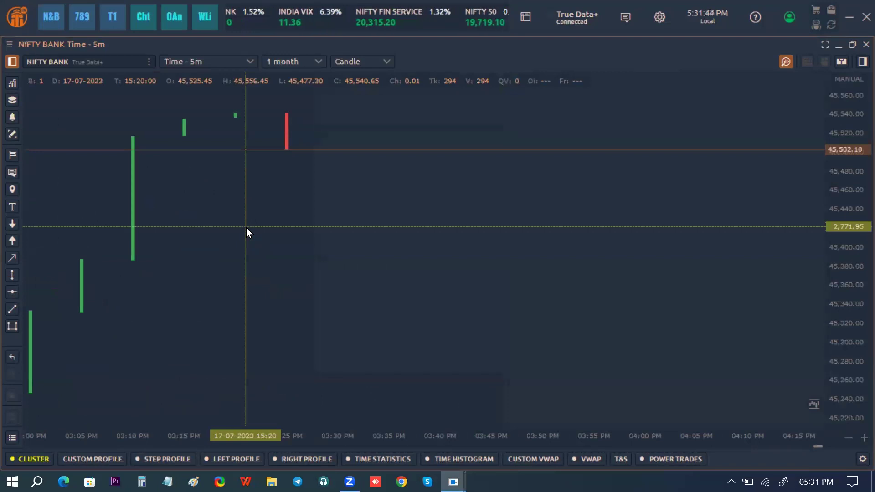
key("Down")
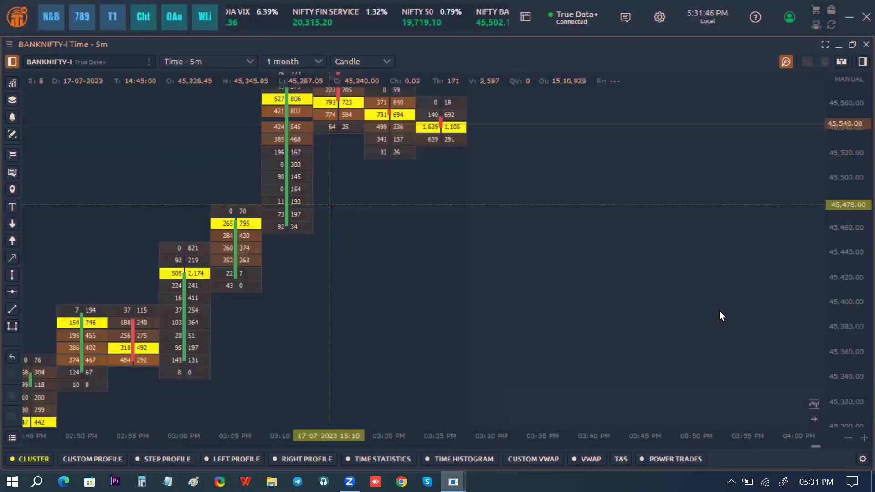
scroll(839, 281, "down", 4)
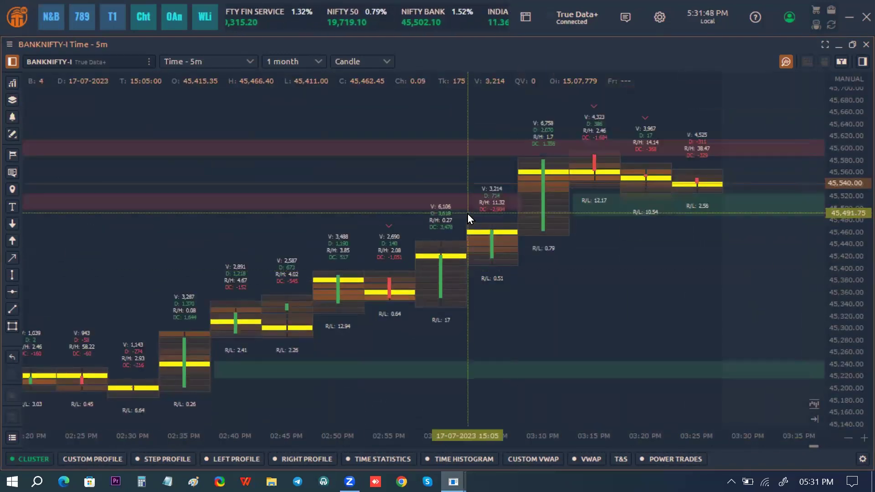
scroll(467, 215, "down", 3)
left_click_drag(467, 214, 656, 262)
scroll(657, 258, "up", 5)
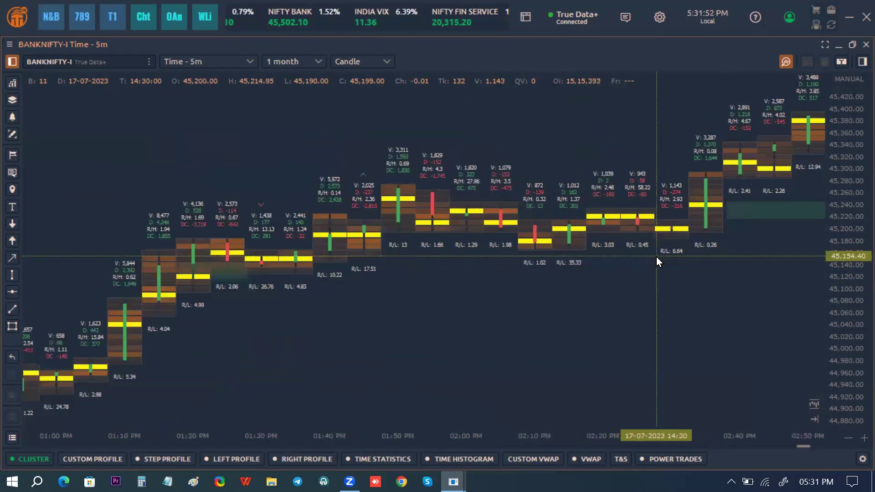
scroll(854, 213, "up", 4)
left_click_drag(765, 186, 323, 252)
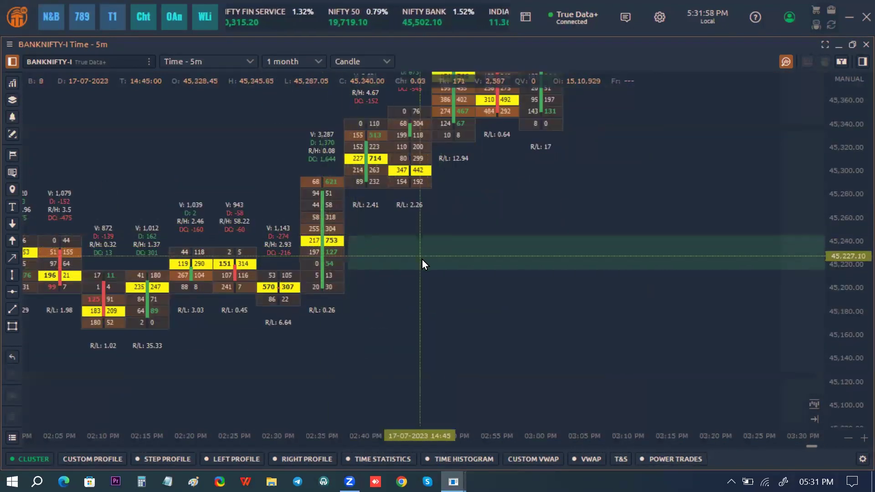
left_click_drag(454, 231, 323, 274)
left_click_drag(402, 319, 408, 409)
left_click_drag(483, 267, 482, 366)
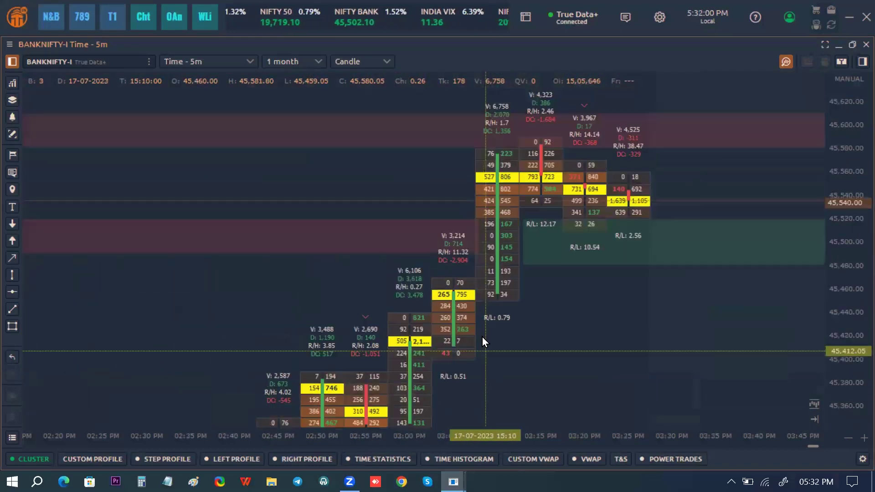
left_click_drag(479, 189, 490, 291)
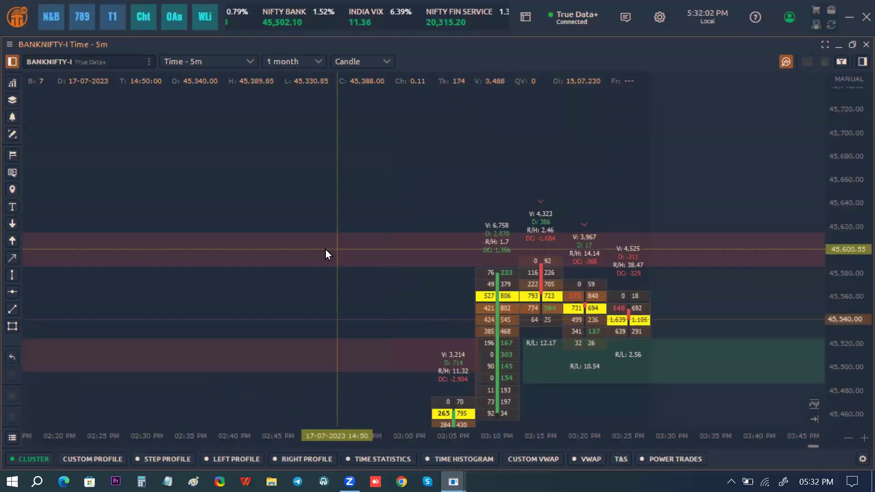
Examine the shaded imbalance zones on the BANKNIFTY-I cluster chart and how price moves around them across the 14 and 17 July sessions.
left_click_drag(325, 249, 511, 237)
scroll(511, 237, "down", 5)
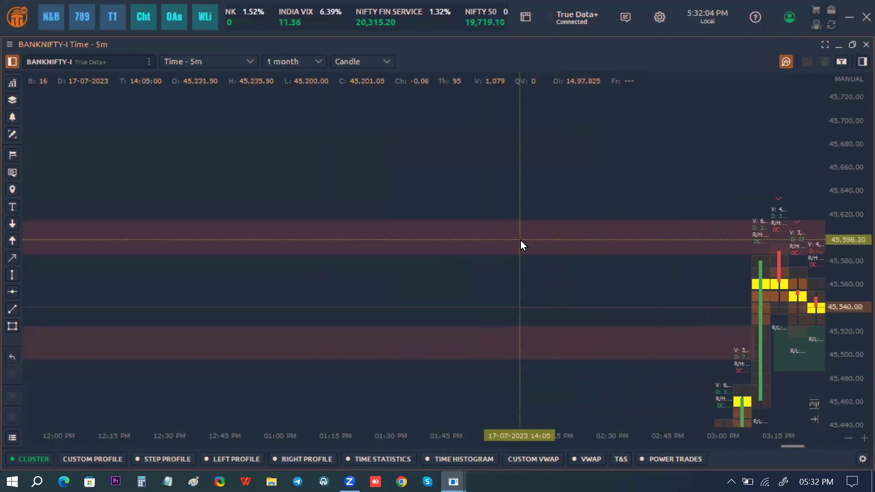
left_click_drag(520, 317, 581, 203)
scroll(580, 202, "down", 2)
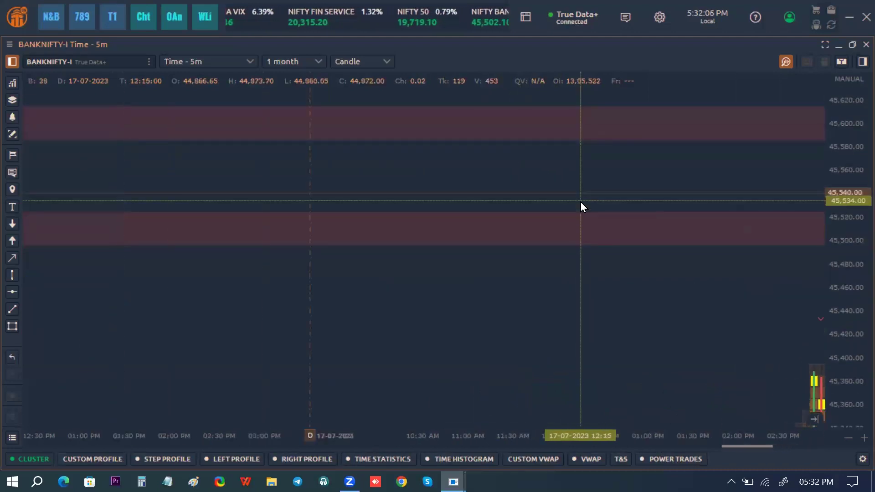
double_click(854, 270)
left_click_drag(558, 245, 364, 190)
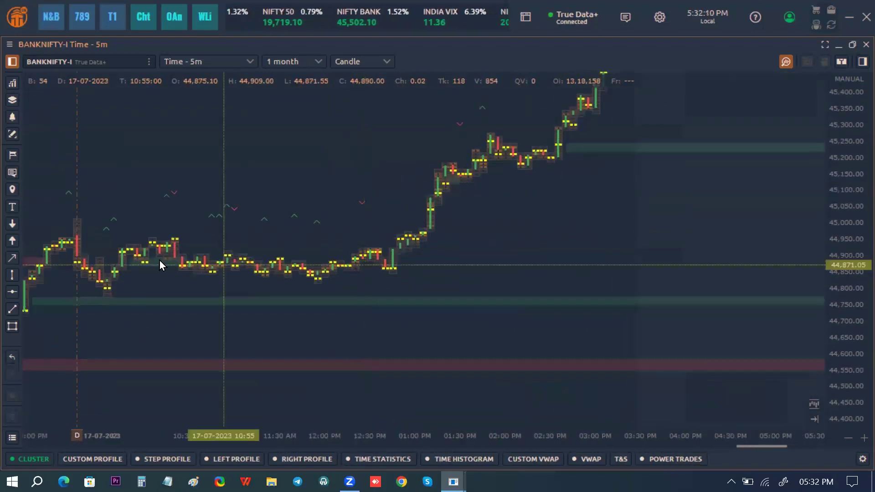
left_click_drag(158, 261, 361, 252)
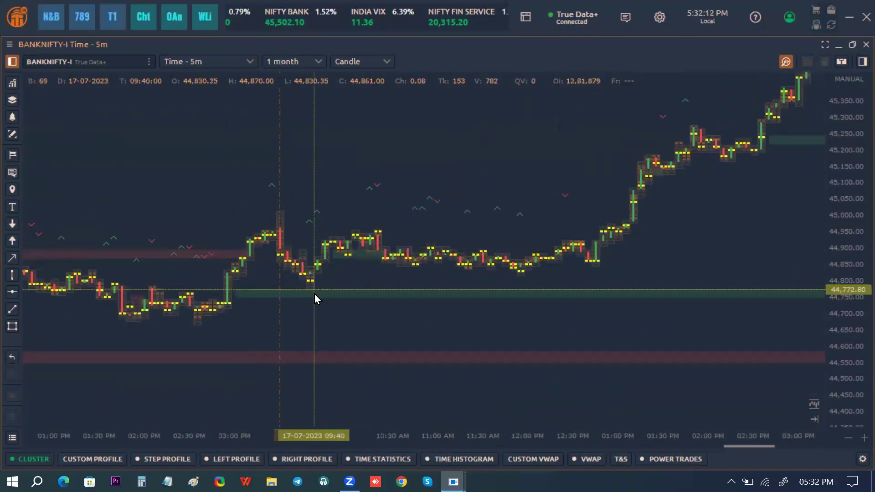
left_click_drag(262, 283, 391, 283)
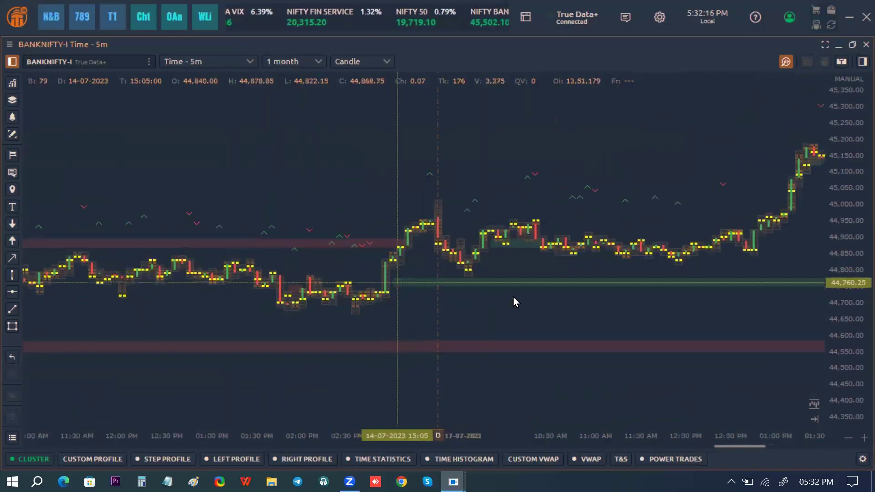
left_click_drag(476, 256, 296, 298)
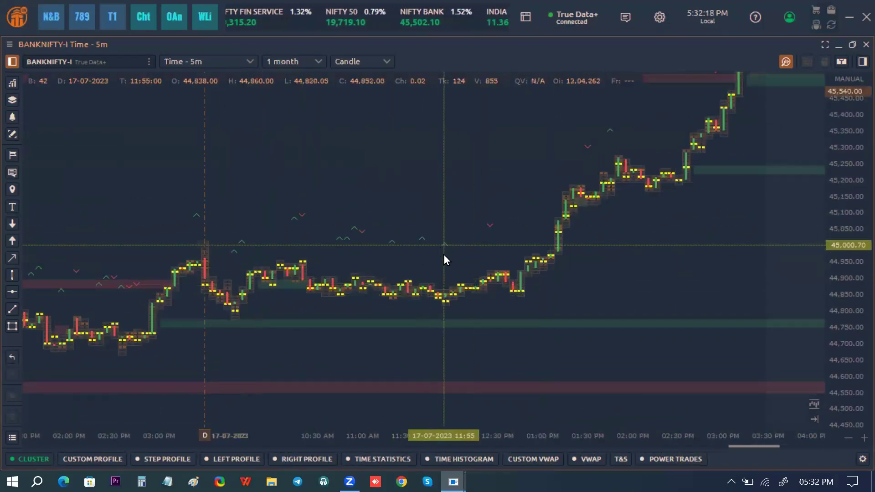
left_click_drag(444, 255, 445, 272)
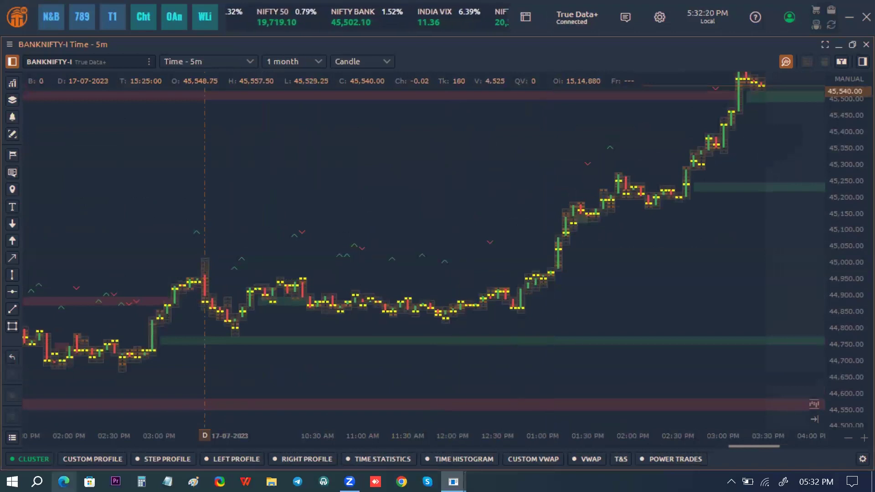
Turn off the cluster chart so that BANKNIFTY-I shows plain candles.
left_click(41, 458)
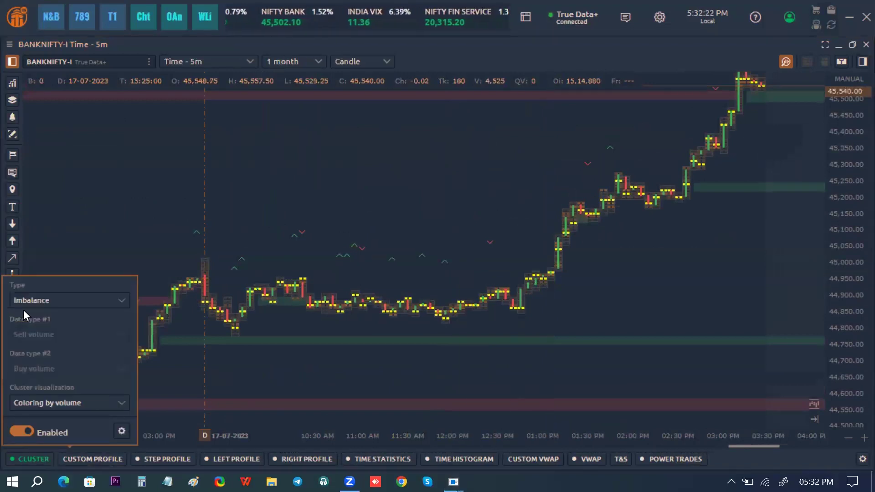
left_click(19, 431)
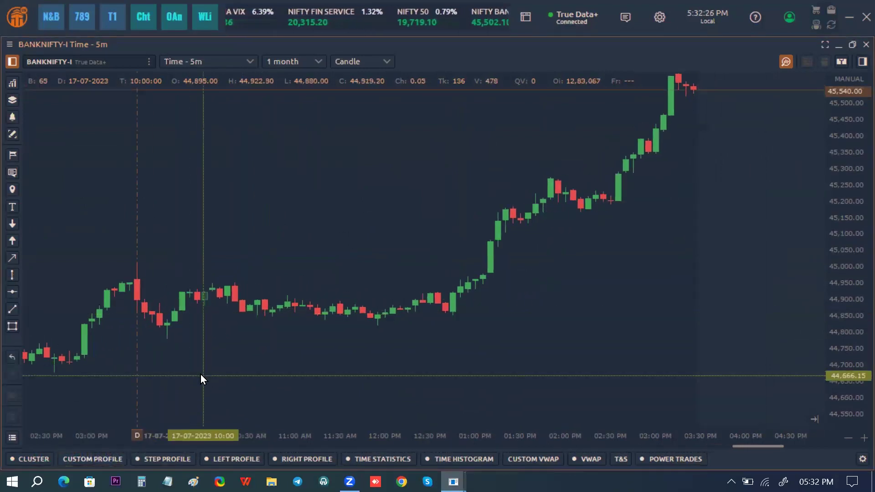
scroll(419, 310, "down", 5)
left_click_drag(373, 280, 407, 300)
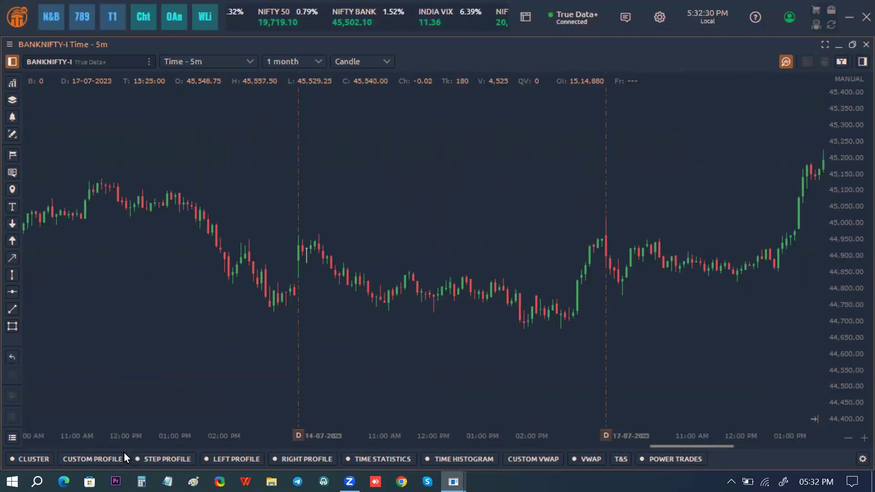
Draw a custom volume profile around the whole 14-07-2023 session and set its price step to 200 ticks.
left_click(113, 456)
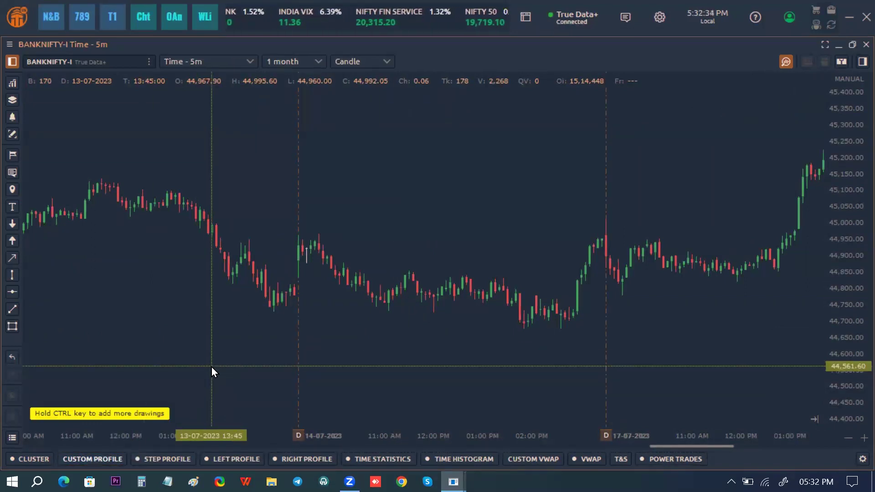
left_click_drag(297, 204, 602, 359)
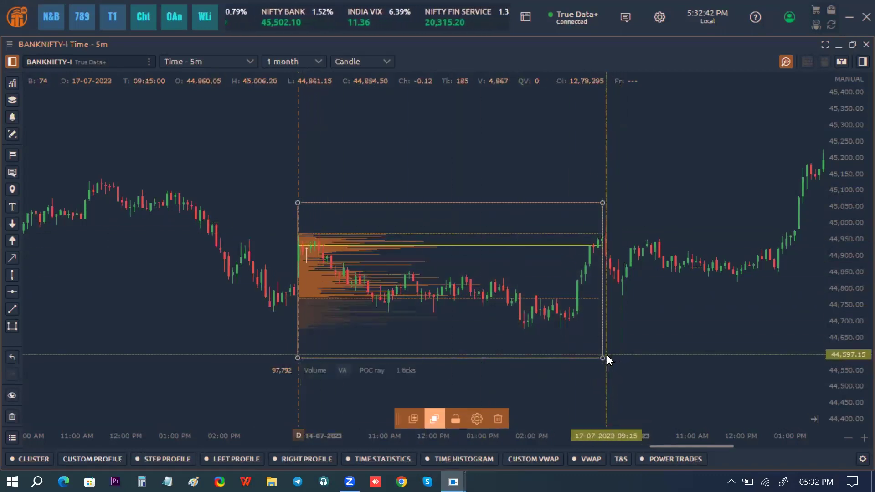
left_click(409, 371)
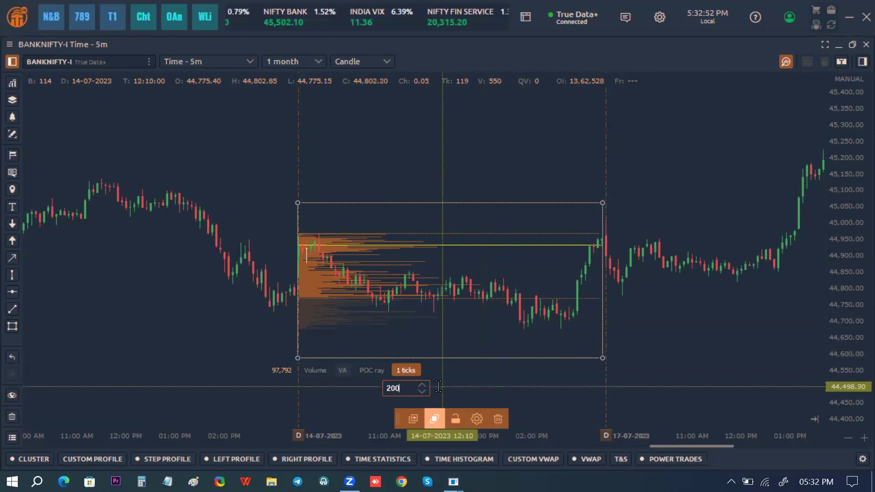
left_click(456, 381)
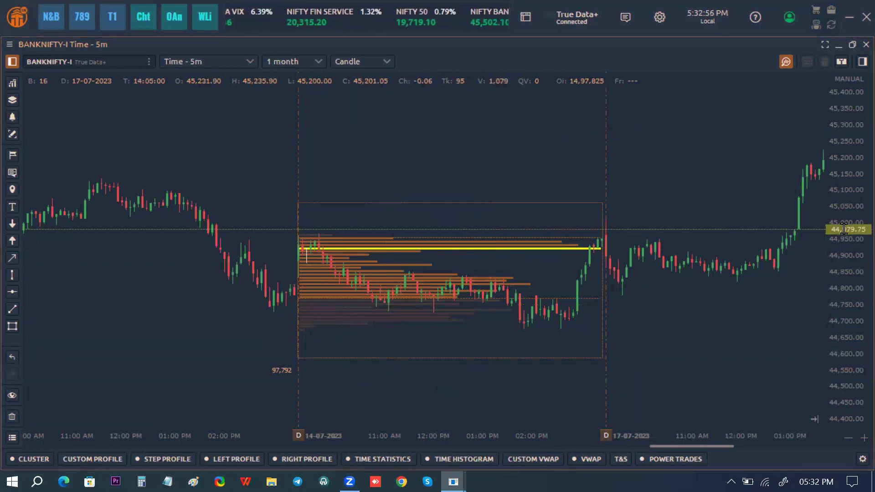
Enable the POC ray on the 14-07-2023 custom profile so that its highest-volume level extends into the following session.
scroll(843, 229, "up", 4)
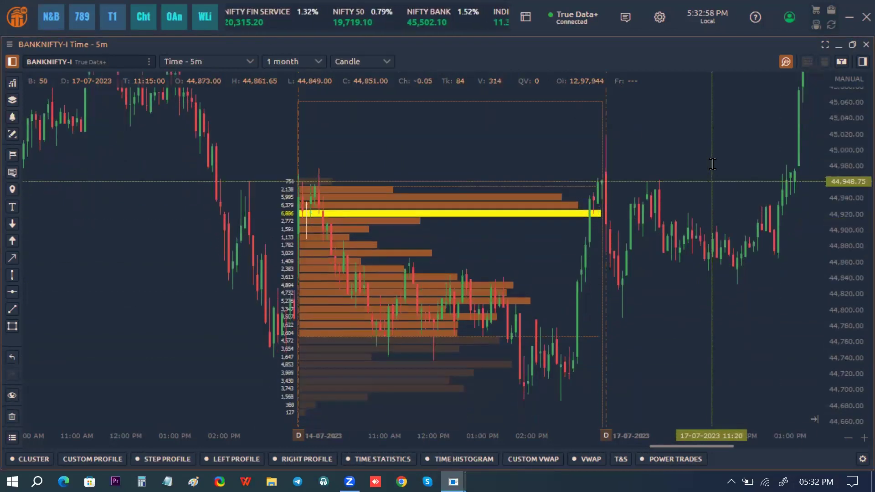
left_click_drag(713, 164, 716, 158)
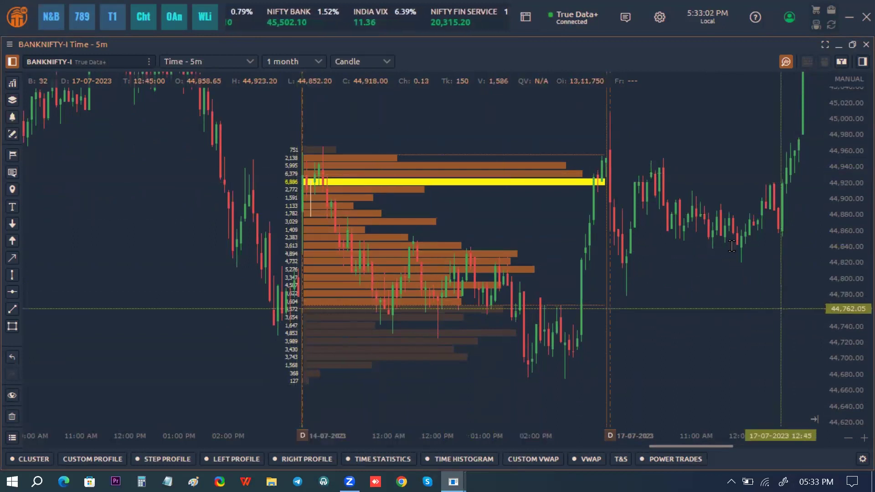
left_click_drag(781, 309, 731, 245)
left_click(480, 384)
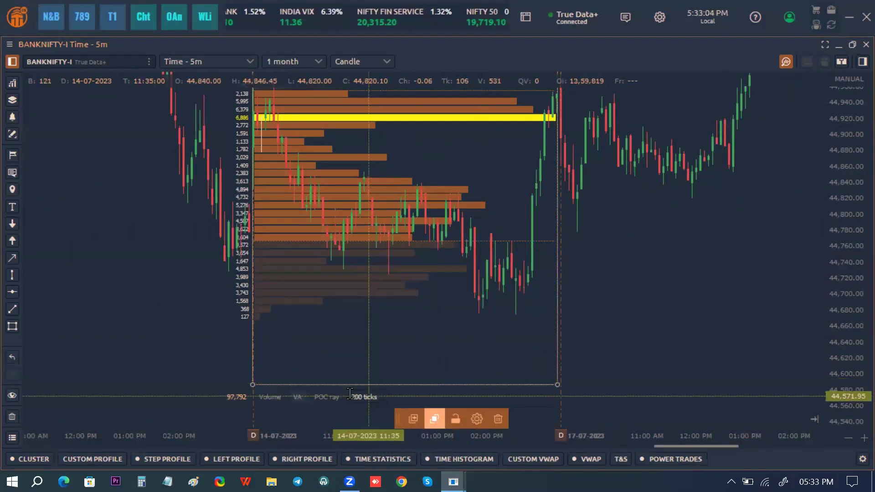
left_click(328, 396)
Examine how the 17-07-2023 candles behave around the extended POC level of the 14-07-2023 profile.
left_click_drag(683, 249, 684, 361)
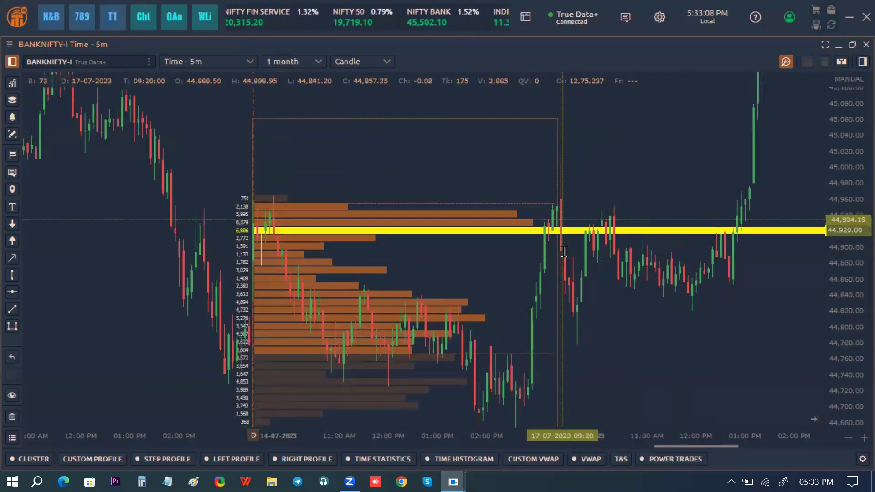
left_click_drag(686, 286, 591, 296)
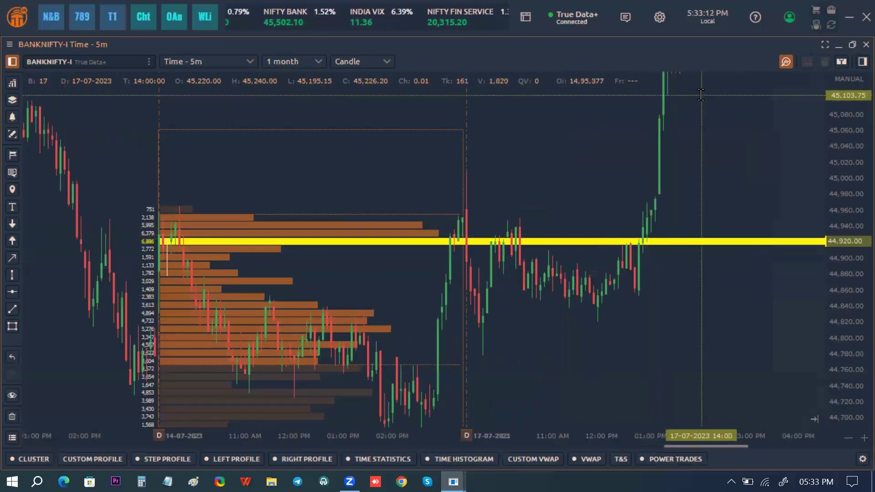
left_click_drag(661, 246, 628, 340)
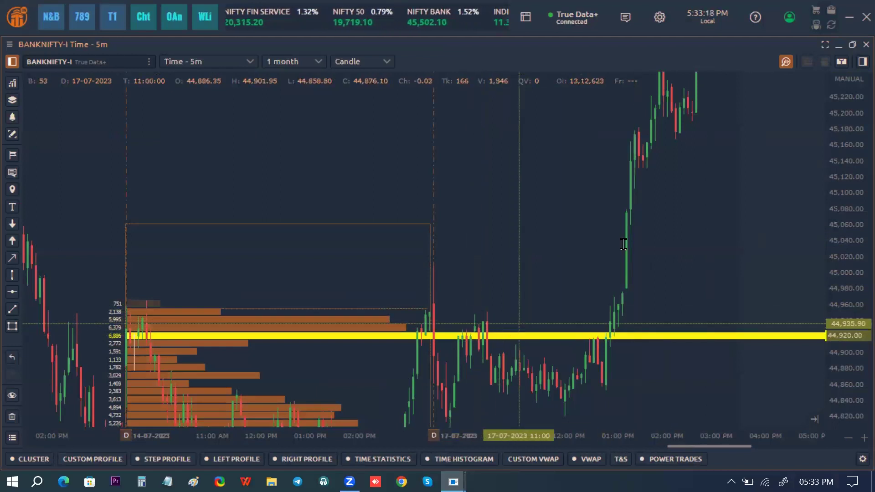
left_click_drag(519, 324, 624, 243)
left_click_drag(437, 312, 508, 210)
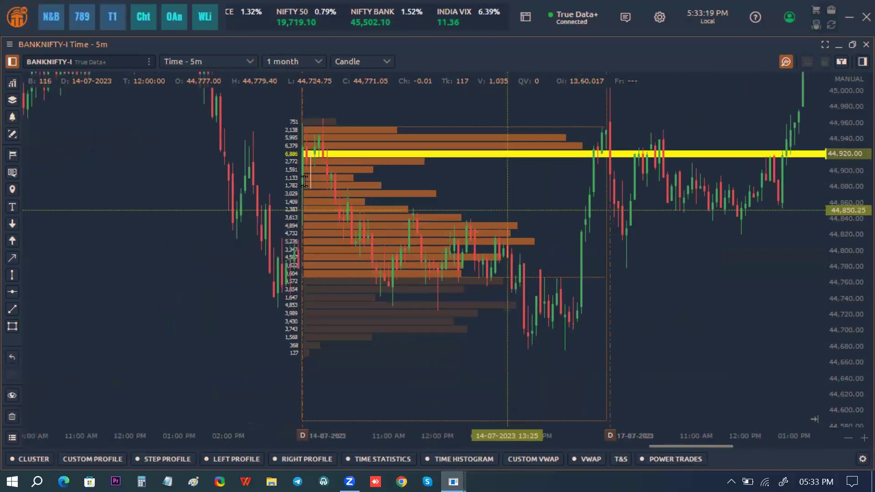
left_click_drag(304, 181, 308, 179)
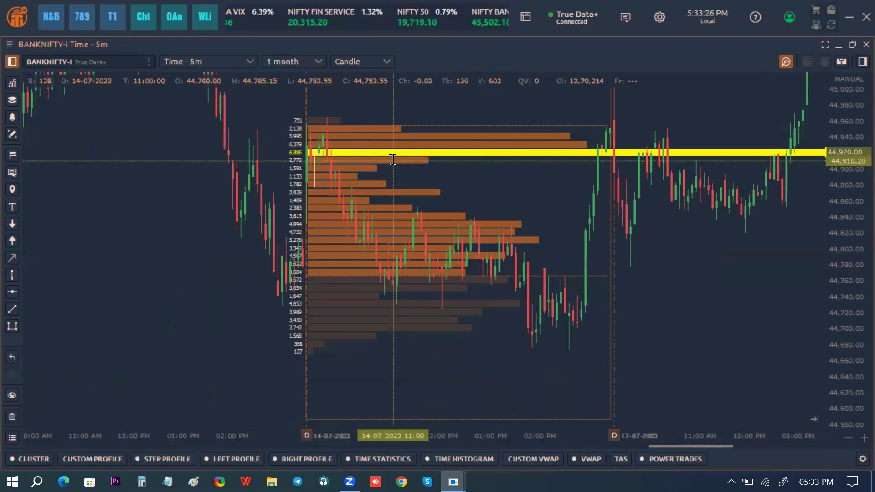
left_click_drag(799, 150, 711, 240)
Draw a second custom volume profile around the whole 13-07-2023 session and set its price step to 200 ticks.
left_click_drag(96, 252, 421, 273)
scroll(849, 260, "down", 2)
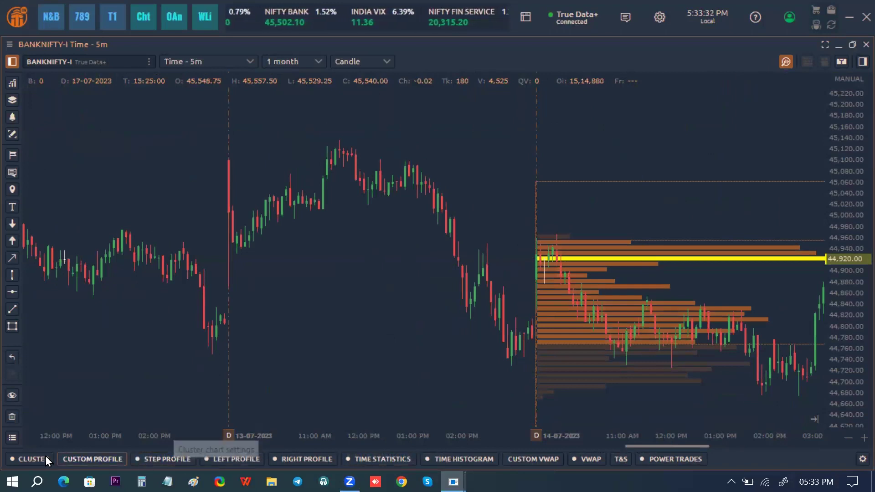
left_click(70, 458)
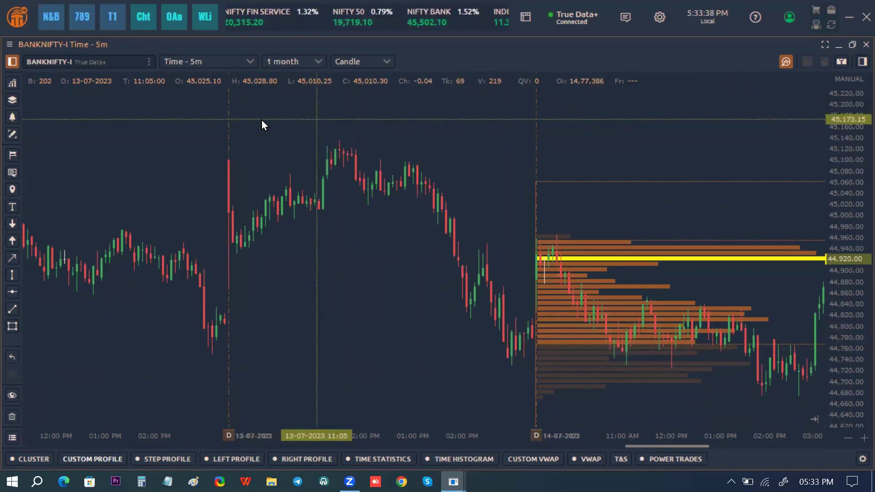
left_click(227, 111)
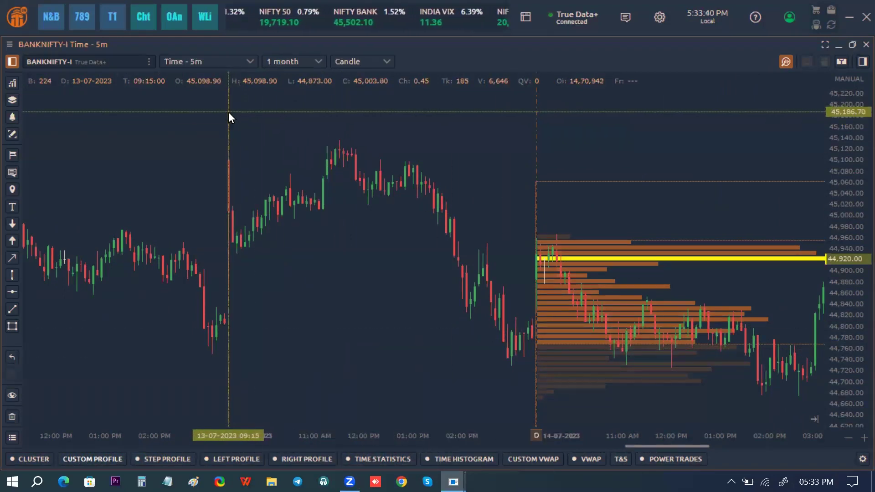
left_click(532, 380)
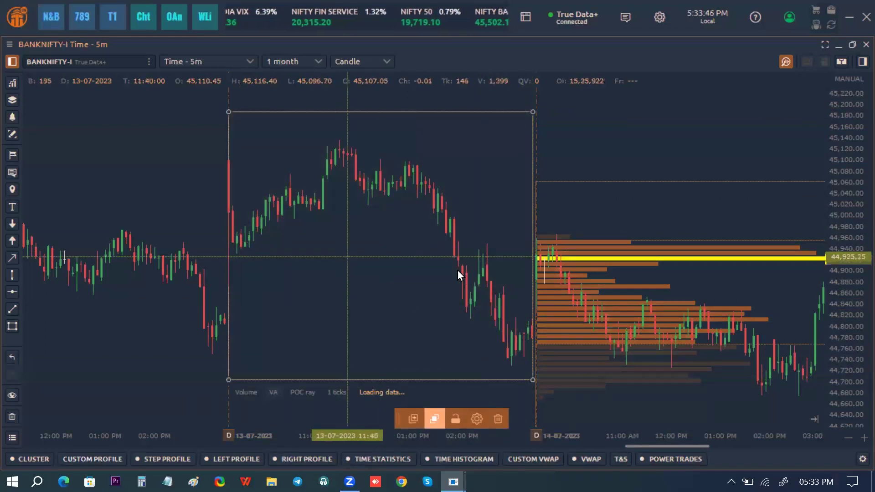
left_click(342, 392)
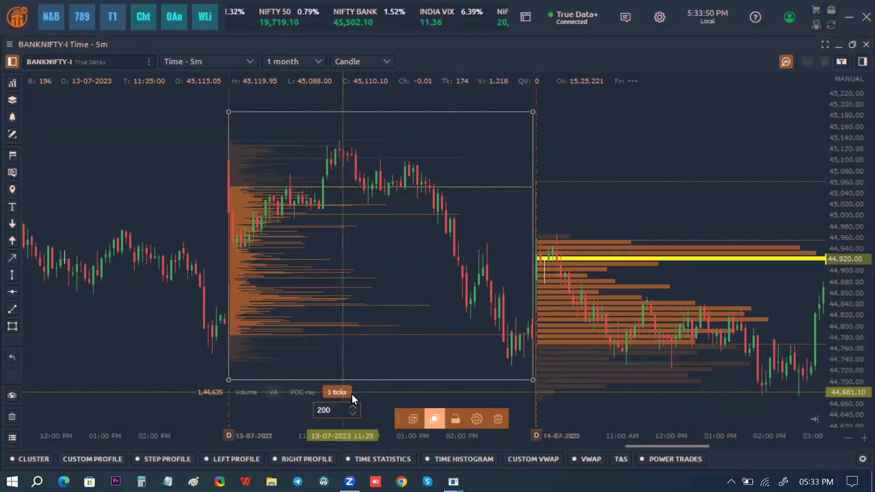
left_click(378, 401)
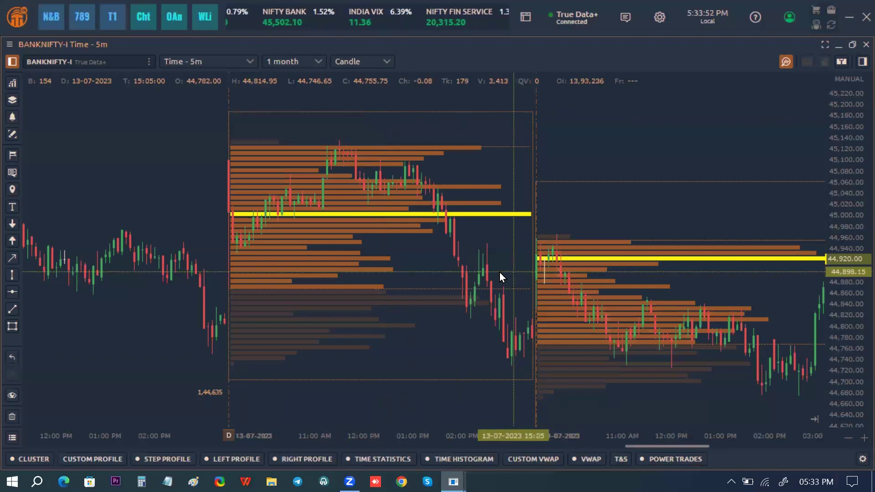
Delete the custom volume profile drawn around the 14-07-2023 session.
left_click_drag(511, 272, 499, 272)
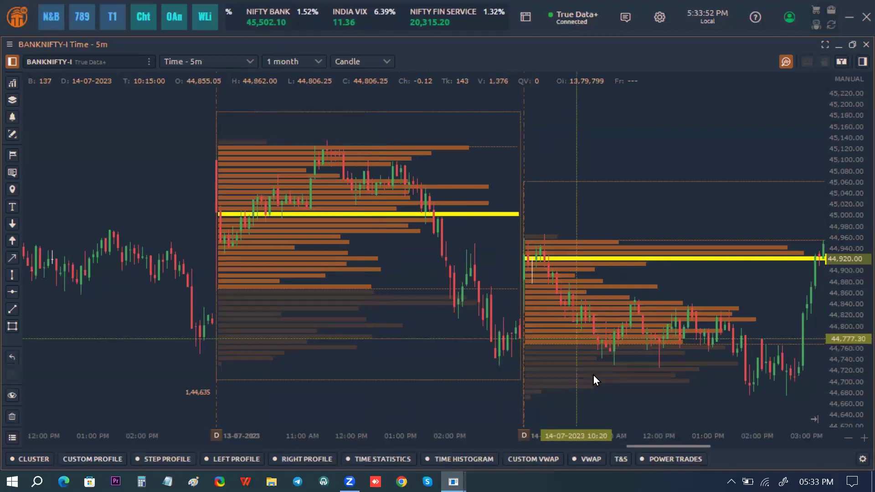
left_click(578, 182)
key("Delete")
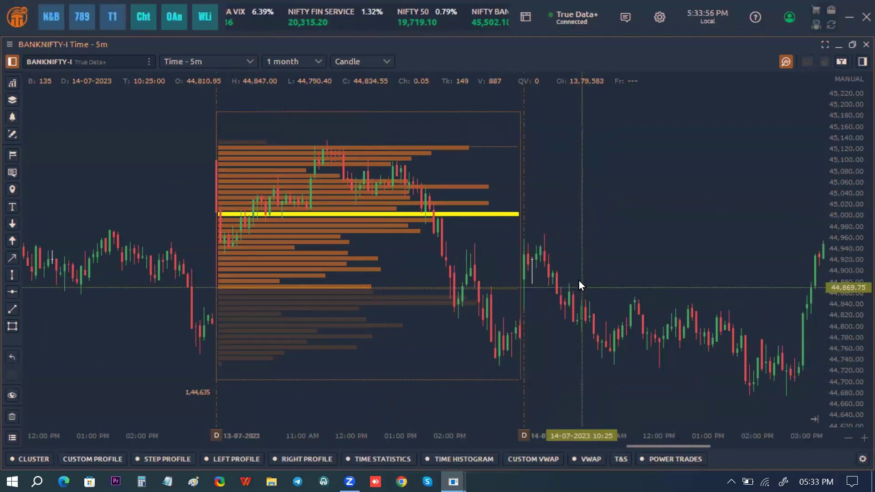
Examine how the 14-07-2023 and 17-07-2023 candles behave around the POC level of the 13-07-2023 custom profile.
left_click_drag(579, 281, 526, 203)
left_click_drag(393, 158, 437, 270)
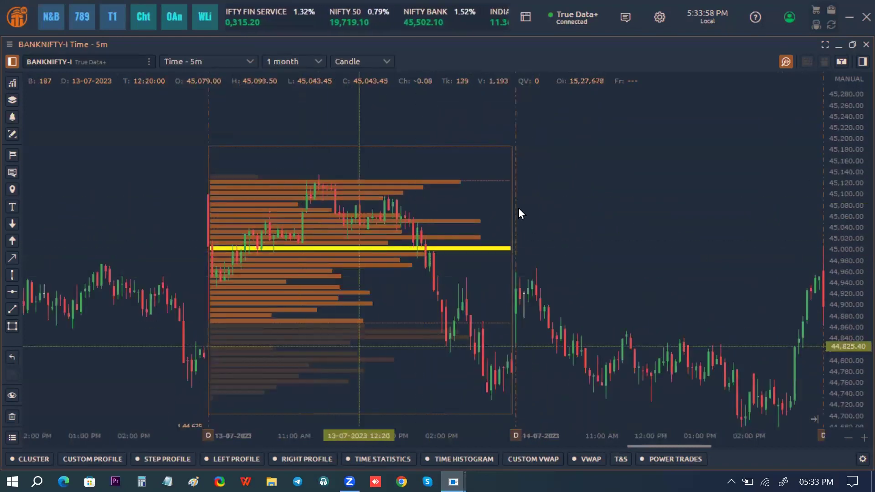
scroll(690, 250, "up", 1)
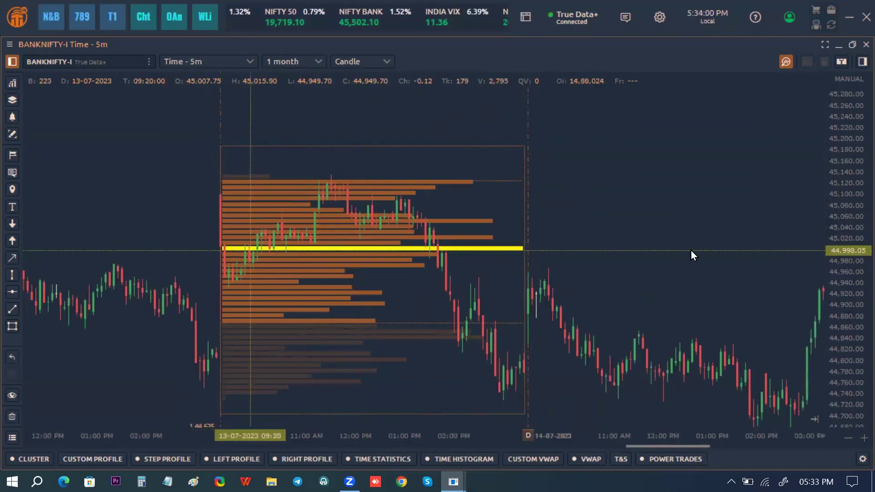
left_click_drag(691, 250, 837, 230)
scroll(838, 230, "up", 2)
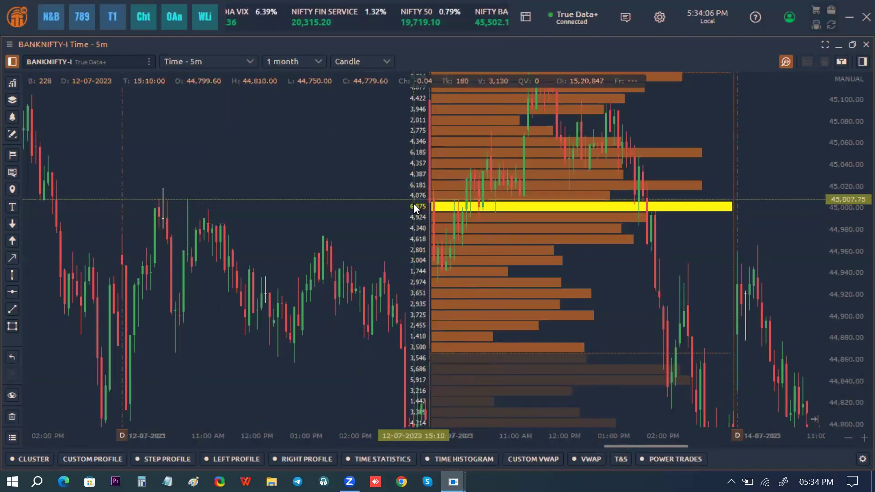
left_click_drag(527, 201, 376, 192)
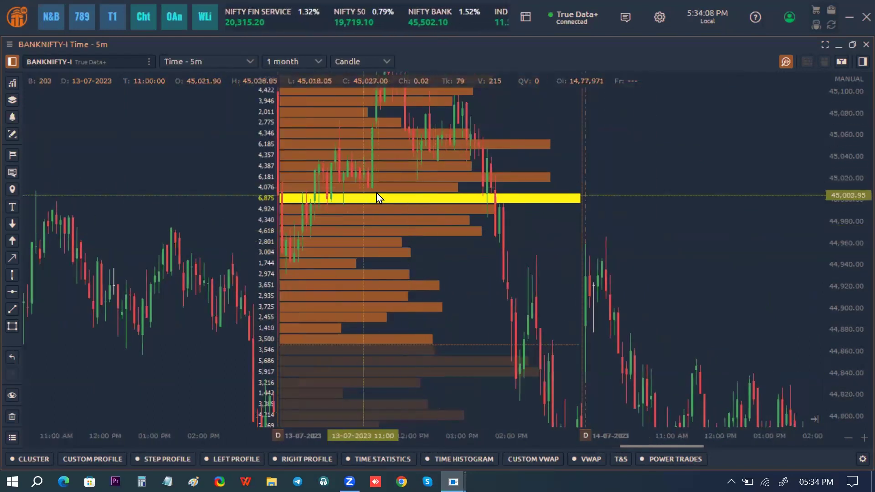
left_click_drag(684, 269, 445, 196)
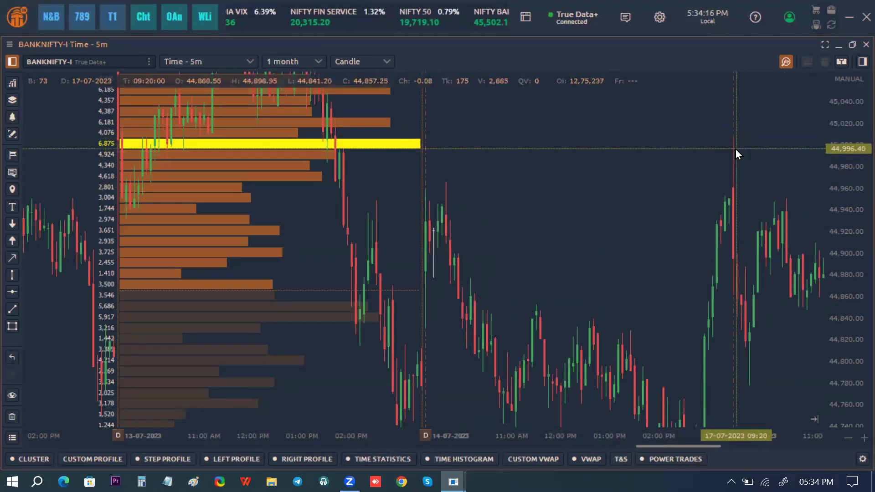
left_click_drag(706, 221, 620, 157)
left_click_drag(676, 163, 670, 187)
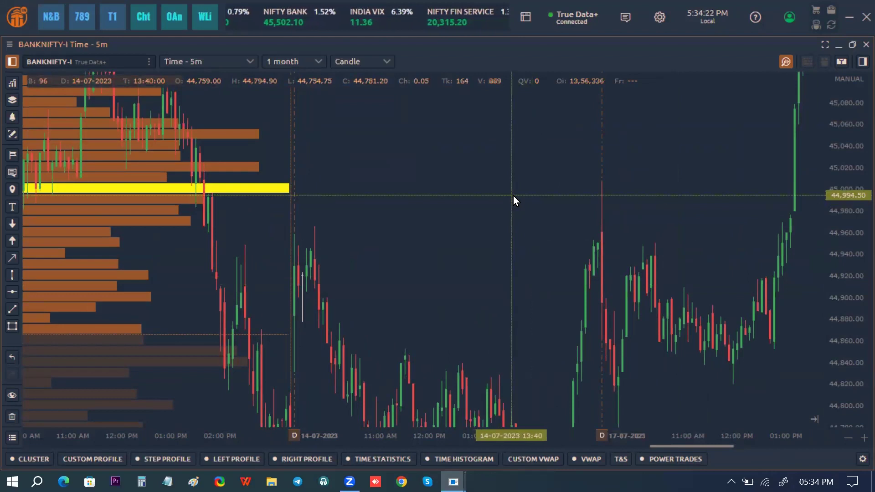
left_click_drag(552, 198, 683, 177)
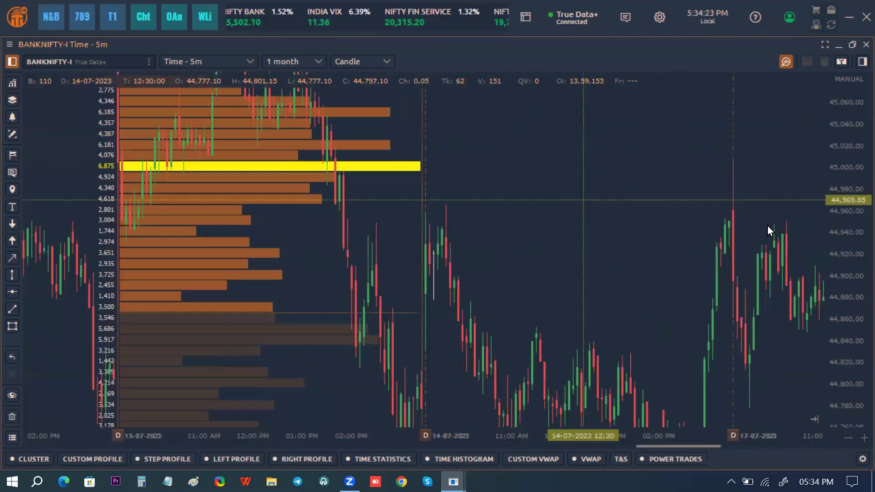
double_click(854, 267)
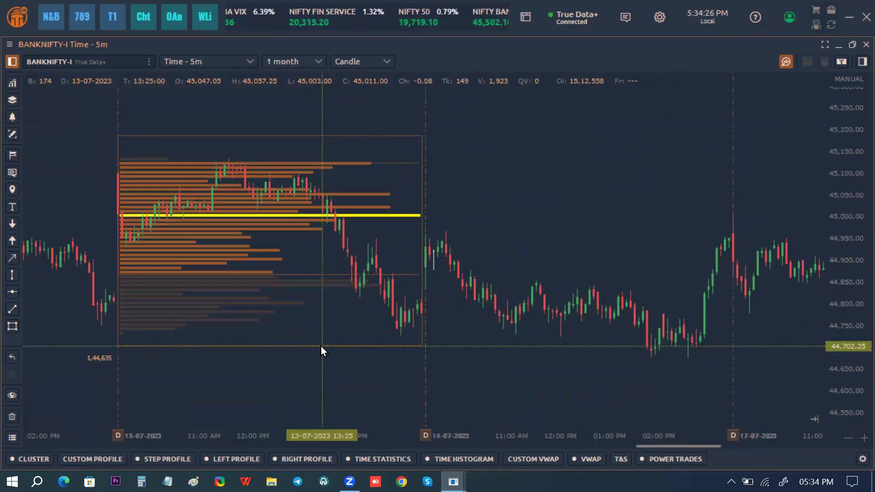
Narrow the 13-07-2023 custom profile so it spans only about 11:30 AM to 3:00 PM of that session.
left_click(330, 346)
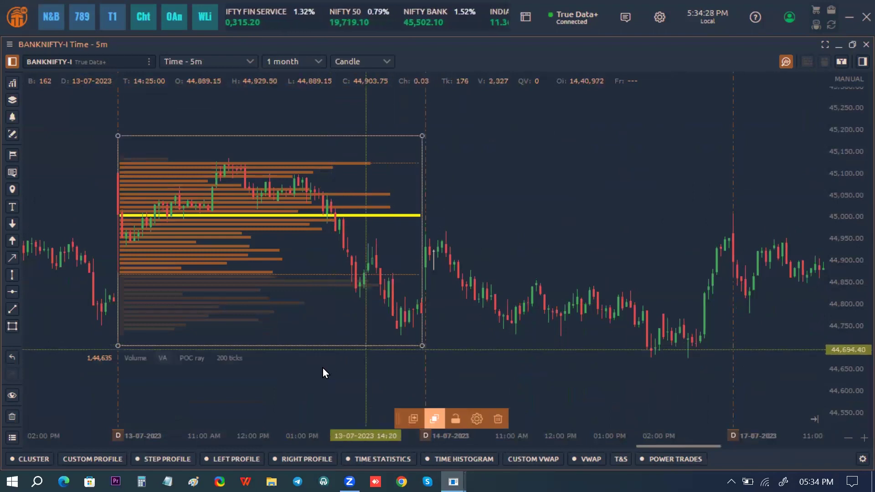
left_click(373, 363)
left_click_drag(319, 368, 373, 362)
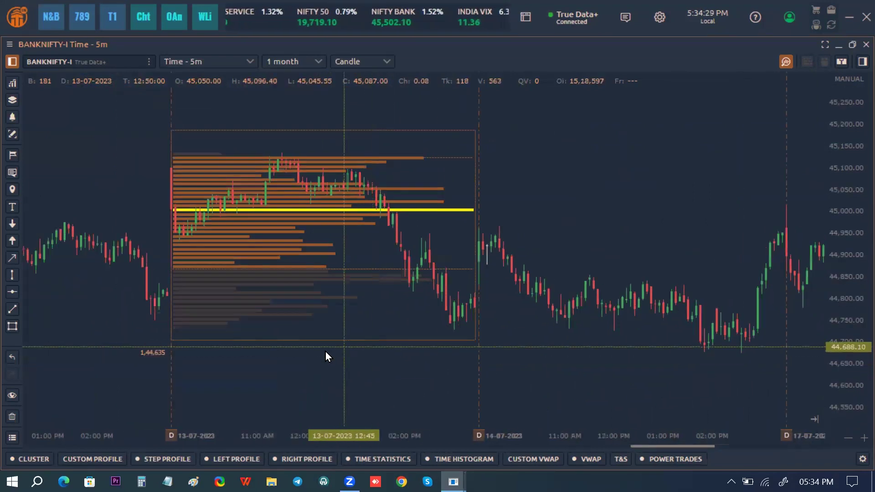
left_click(178, 340)
left_click_drag(172, 340, 281, 326)
left_click_drag(473, 326, 454, 341)
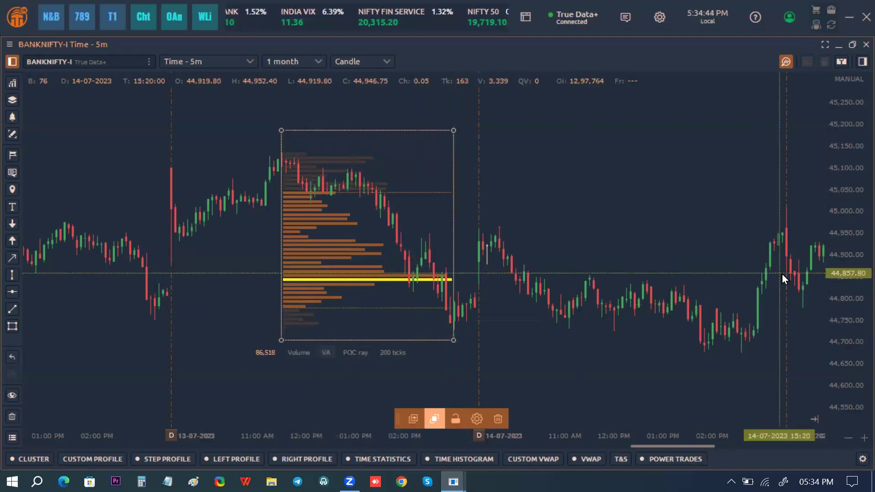
Examine the volume figures around the POC of the narrowed 13-07-2023 profile and open its price step setting.
scroll(835, 286, "up", 5)
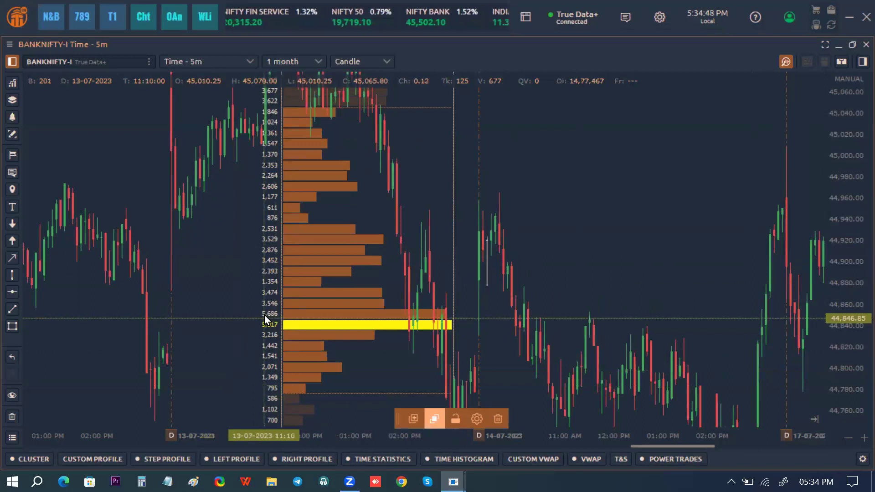
left_click_drag(660, 321, 657, 149)
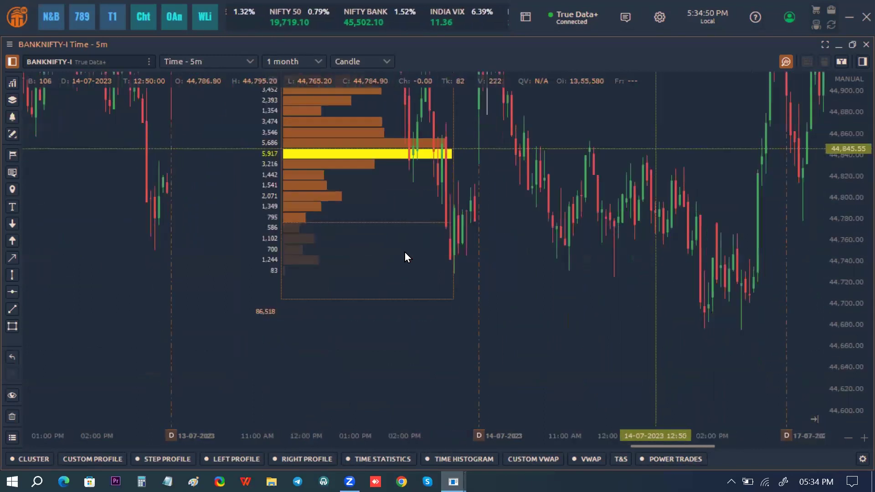
left_click(371, 294)
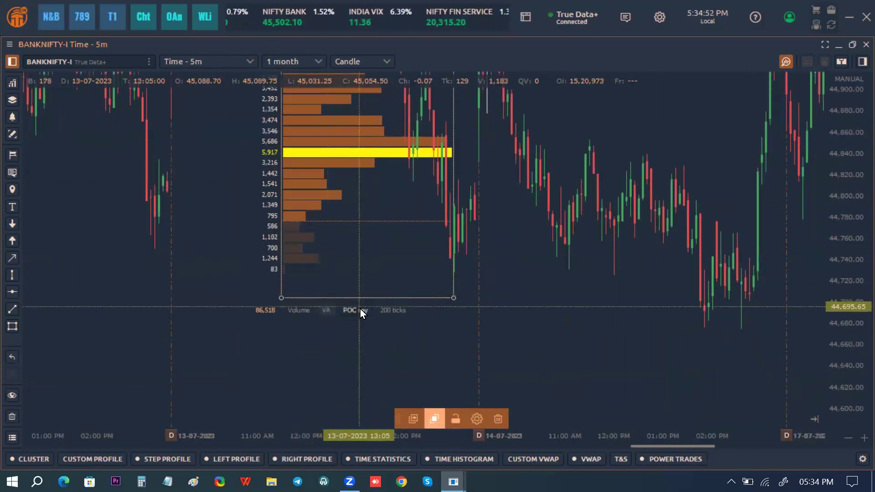
left_click(387, 310)
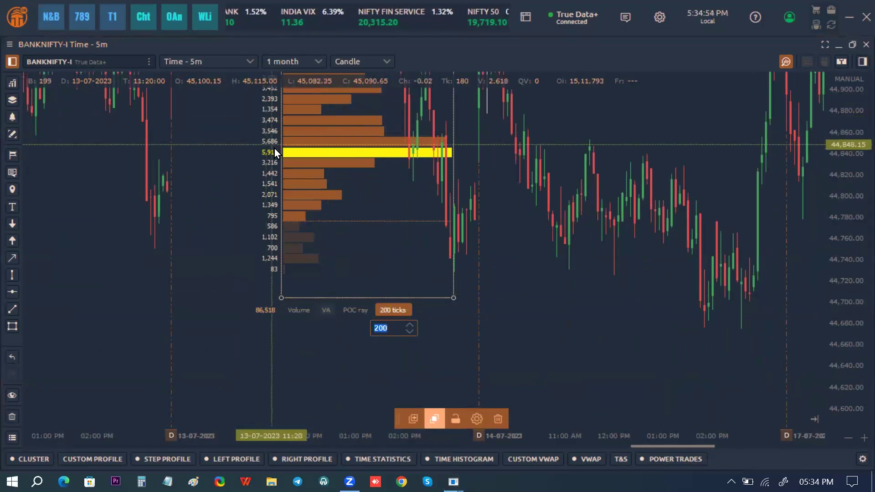
Delete the narrowed custom volume profile from the 13-07-2023 session.
left_click(323, 297)
key("Delete")
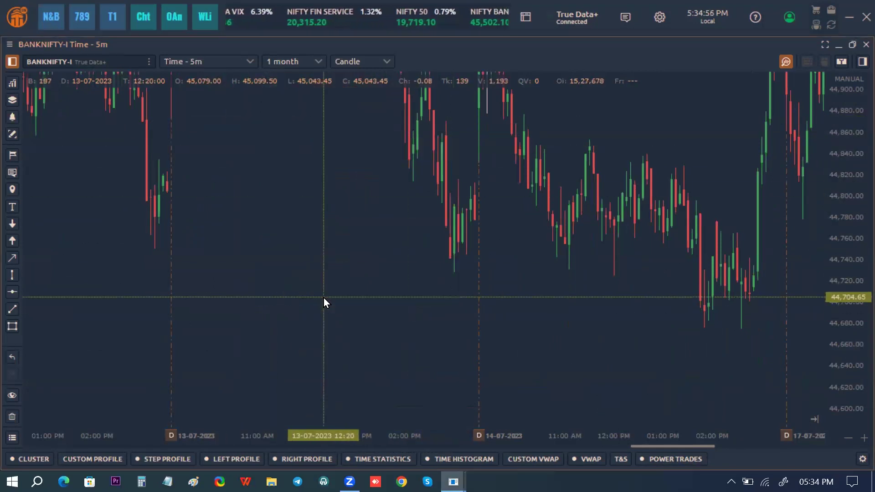
left_click_drag(324, 299, 353, 344)
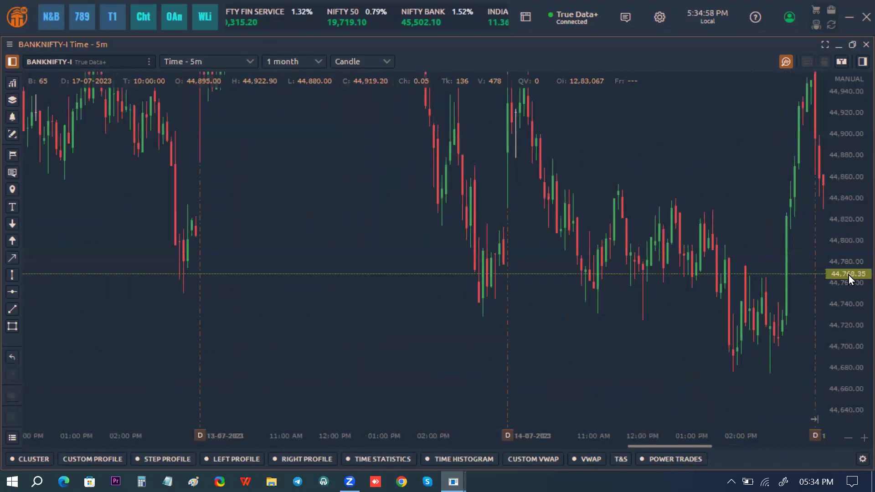
scroll(848, 275, "down", 5)
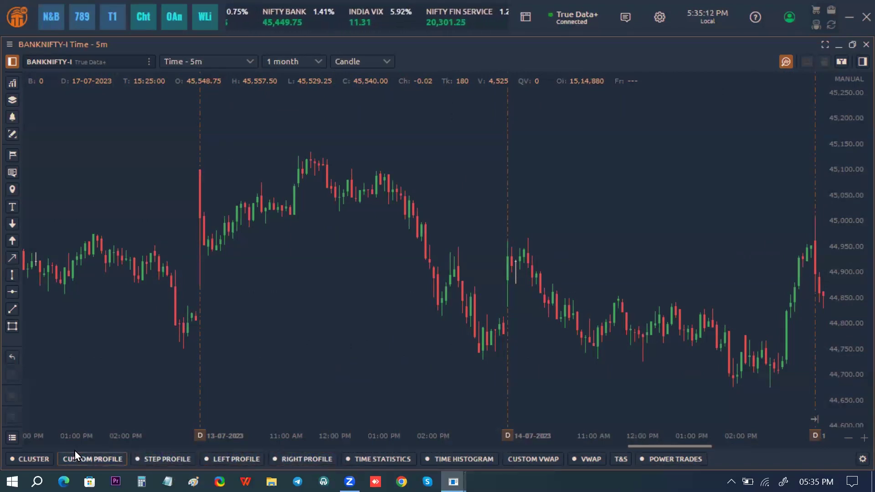
Enable step profile #1 with Volume data and a period of 1 Day.
left_click(183, 460)
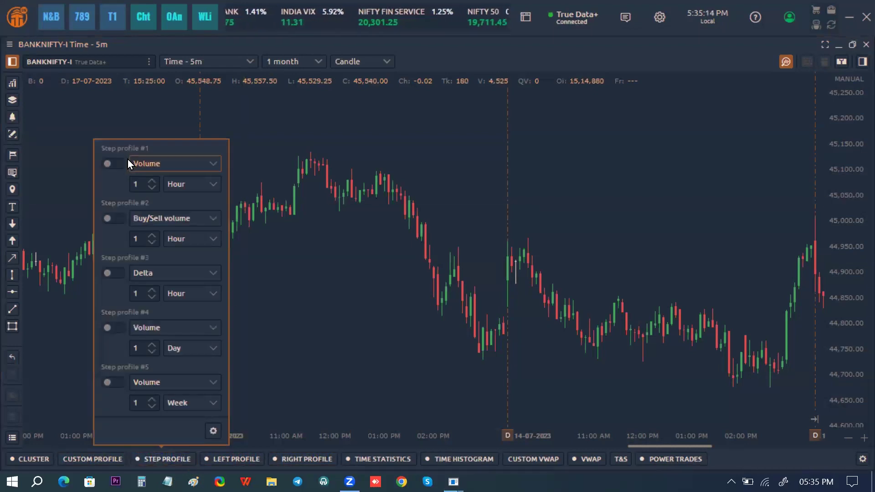
left_click(185, 183)
left_click(197, 237)
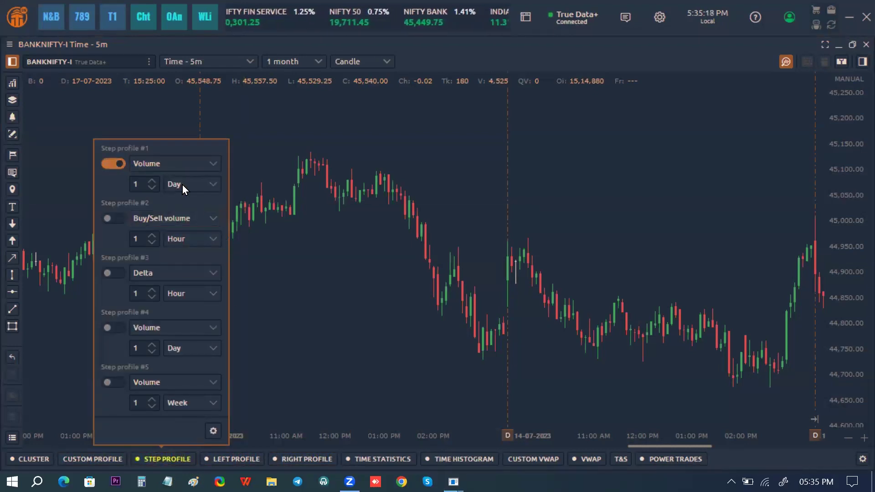
Set the histogram width of step profile #1 to 30% and close the volume analysis settings.
left_click(212, 431)
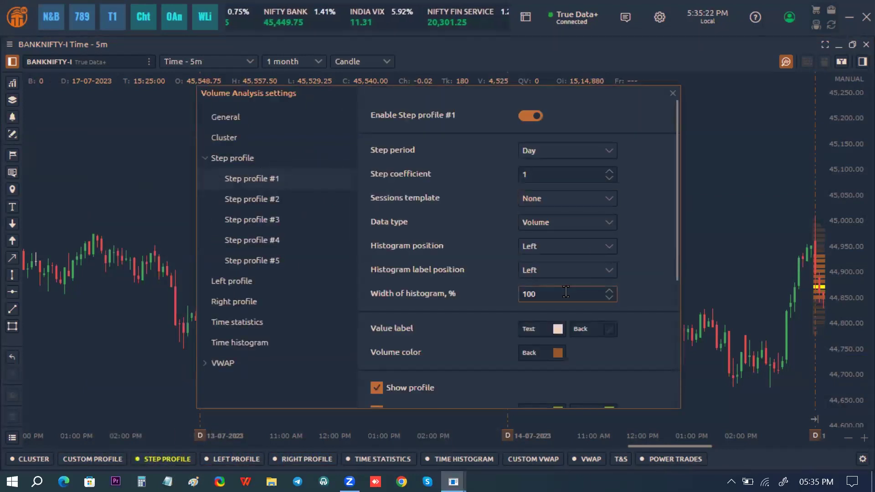
type("30")
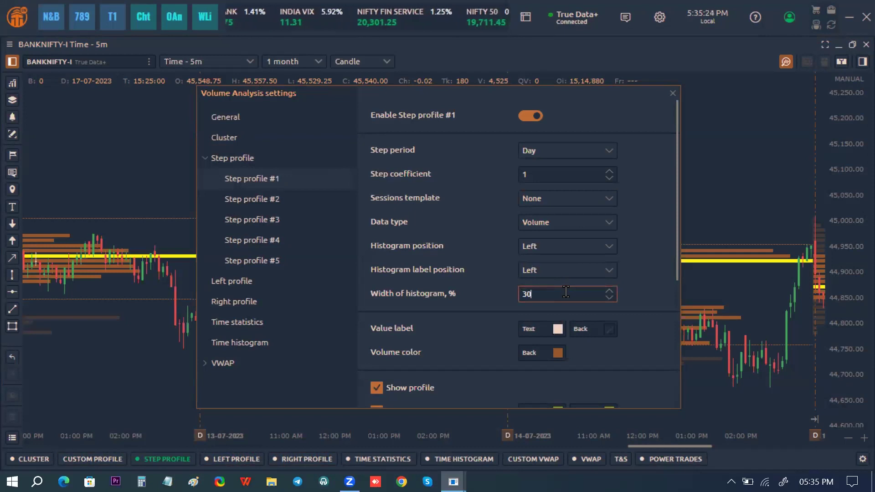
left_click(673, 94)
Look through the daily step profiles and their POC levels across the sessions from 11-07-2023 to 17-07-2023.
left_click_drag(723, 249, 511, 154)
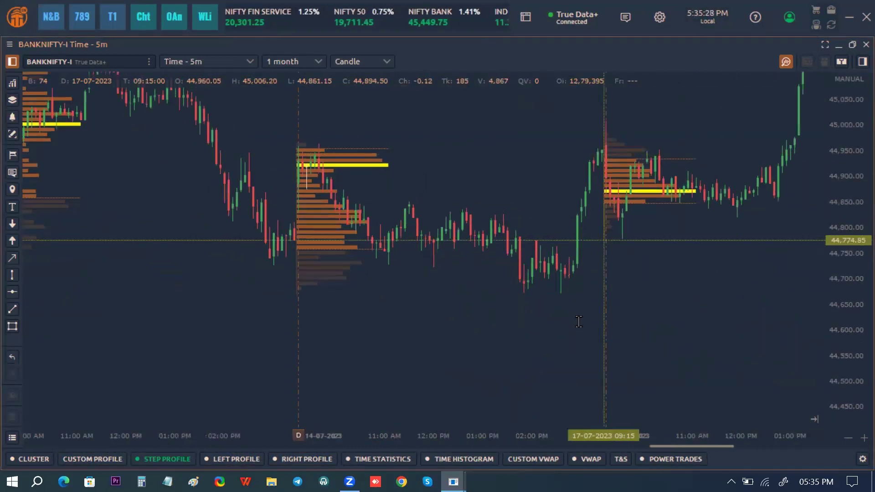
left_click_drag(603, 240, 581, 325)
scroll(718, 215, "down", 4)
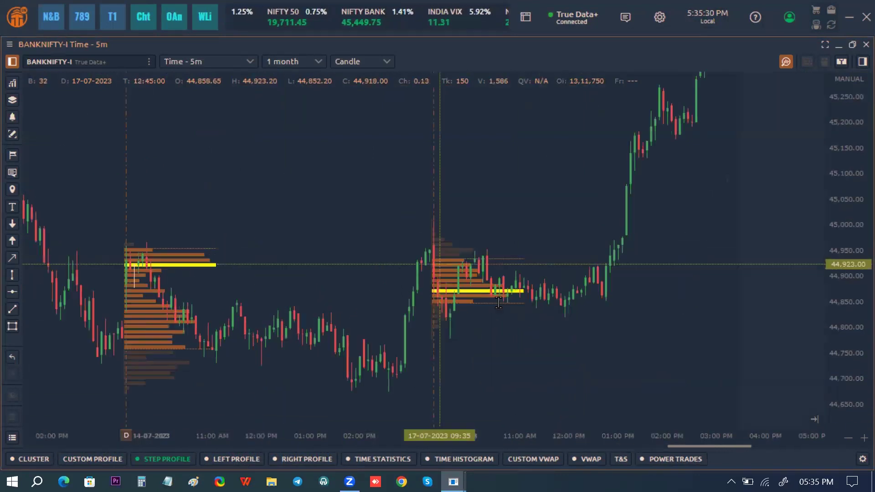
scroll(718, 215, "up", 15)
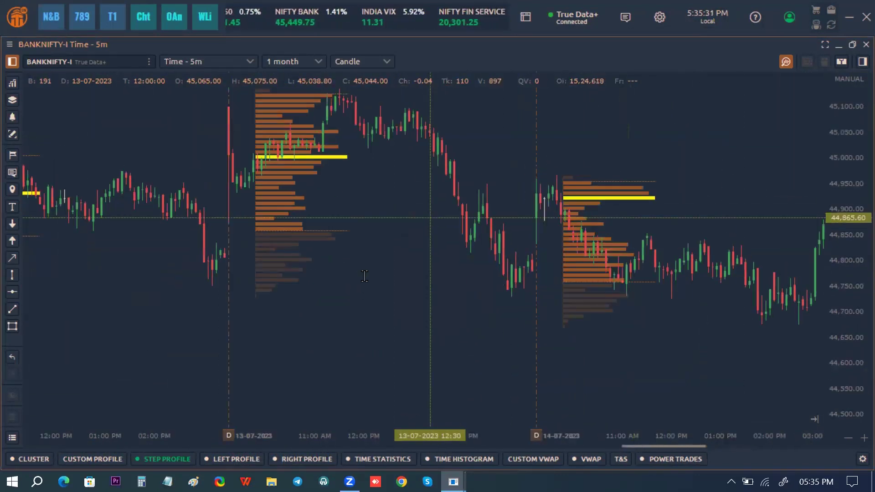
scroll(311, 210, "down", 5)
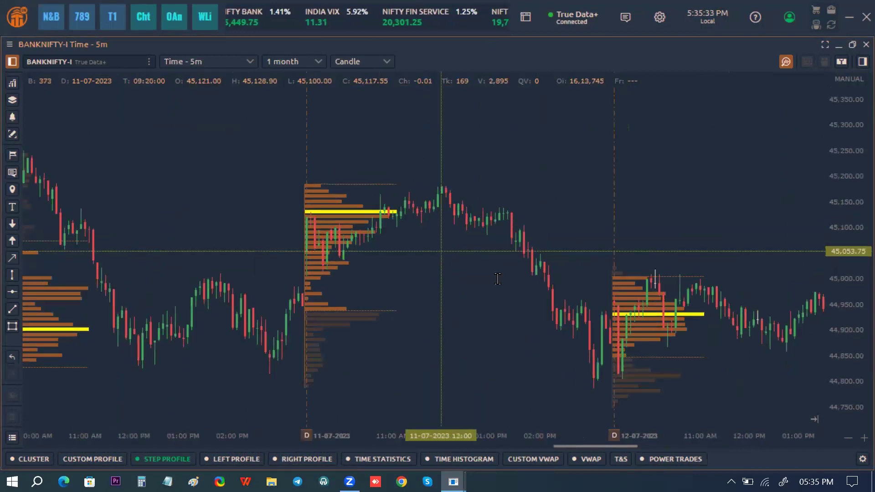
scroll(466, 250, "down", 12)
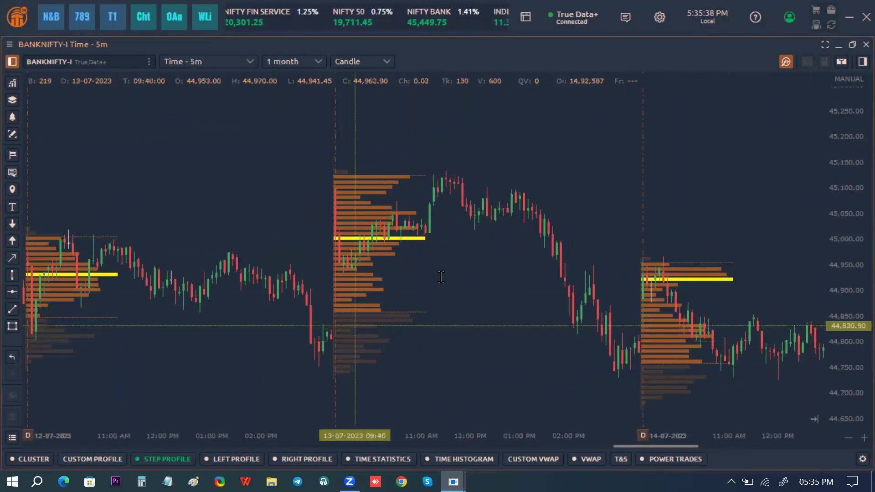
Set the value area view of step profile #1 to None and close the volume analysis settings.
left_click(186, 453)
left_click(212, 431)
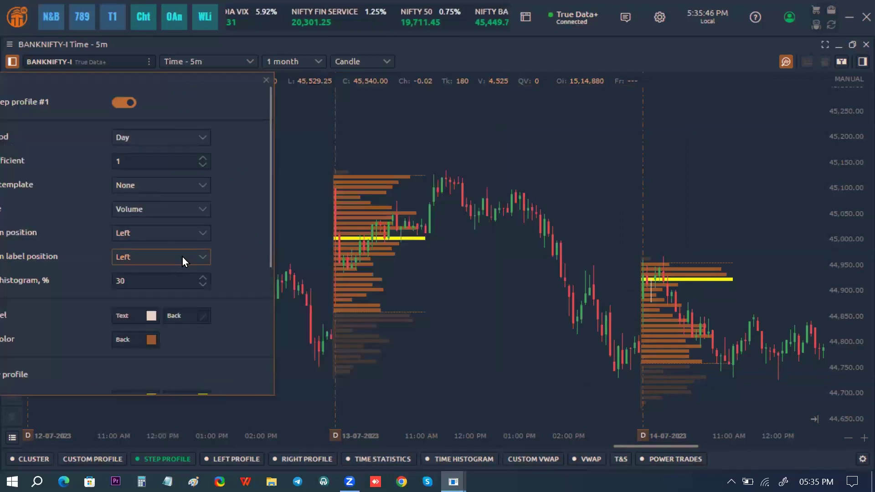
scroll(183, 256, "down", 4)
scroll(183, 261, "down", 2)
left_click(180, 256)
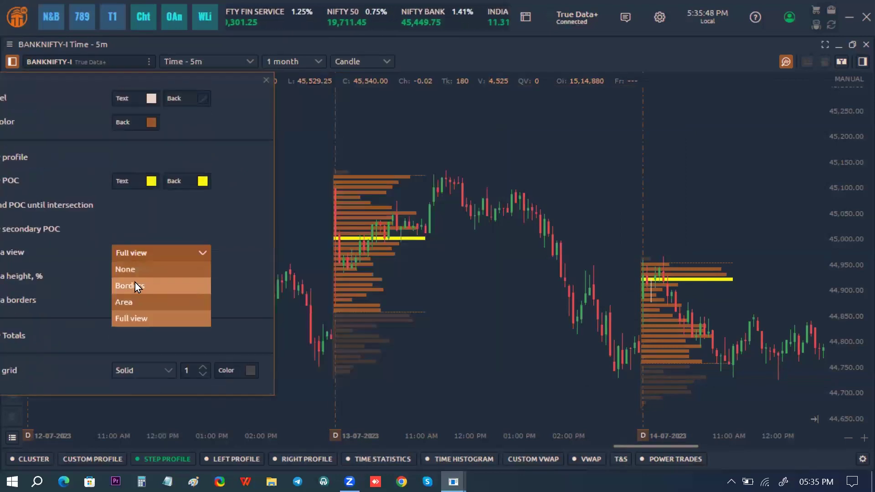
left_click(136, 272)
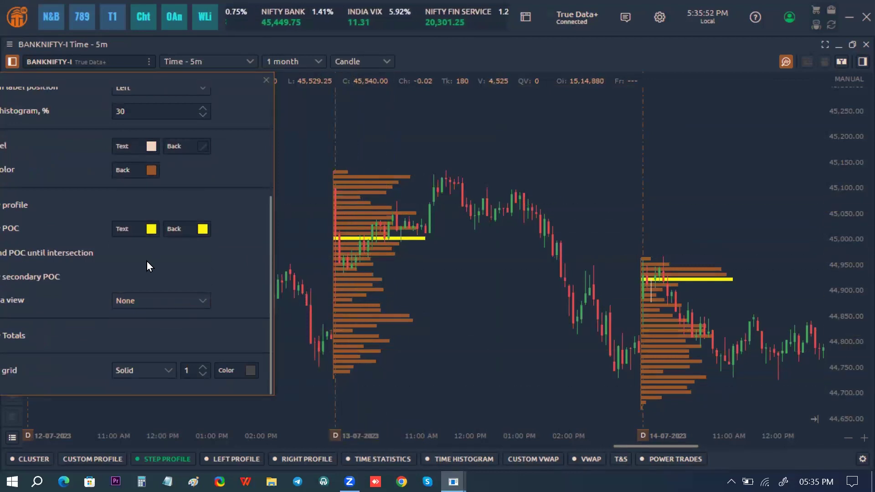
left_click_drag(95, 78, 243, 89)
scroll(260, 188, "up", 3)
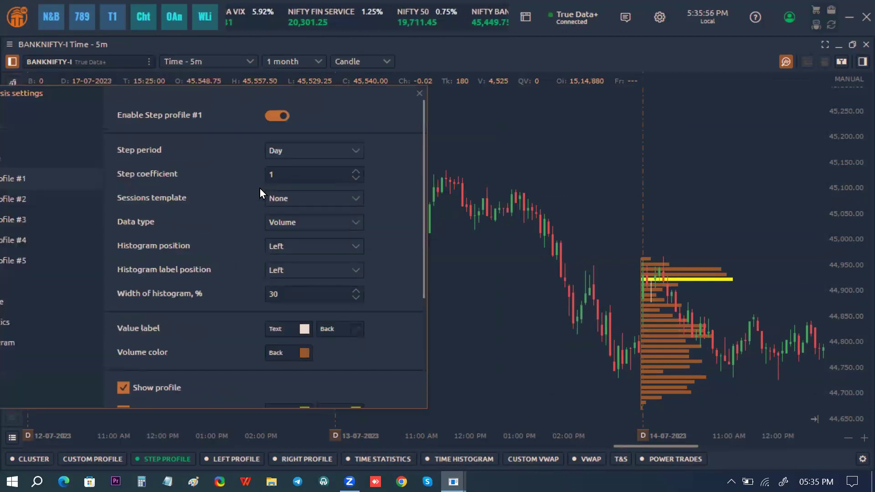
left_click(419, 94)
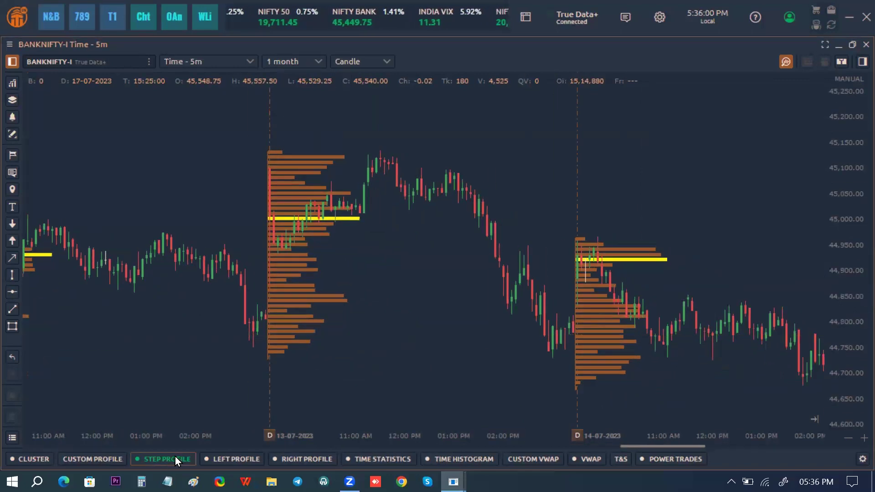
Enable step profile #2 with Volume data and a period of 1 Week.
left_click(175, 457)
left_click(168, 162)
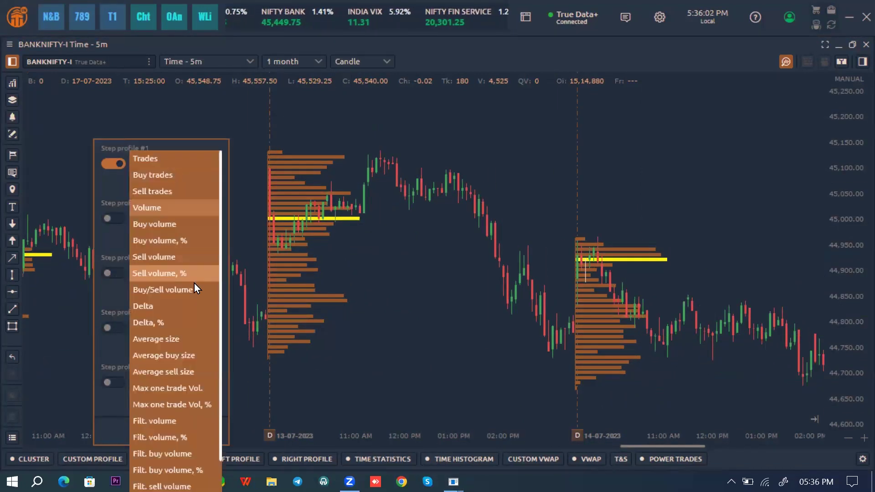
left_click(101, 189)
left_click(113, 219)
left_click(186, 219)
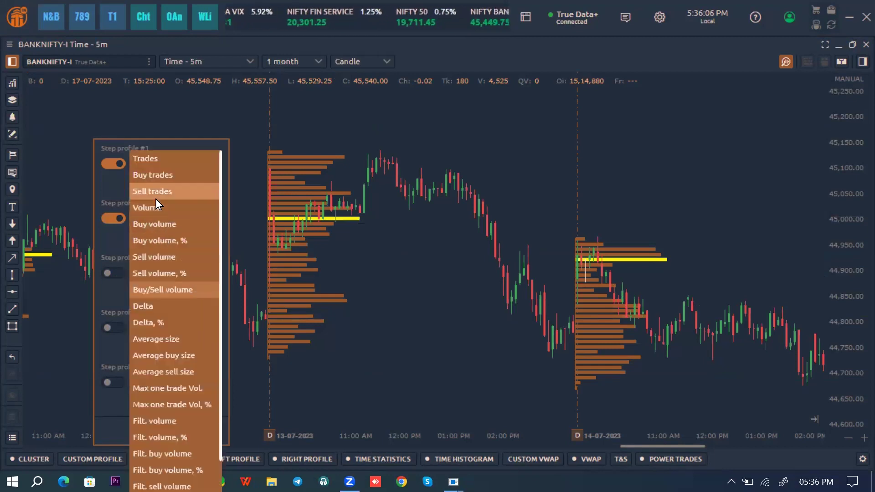
left_click(157, 206)
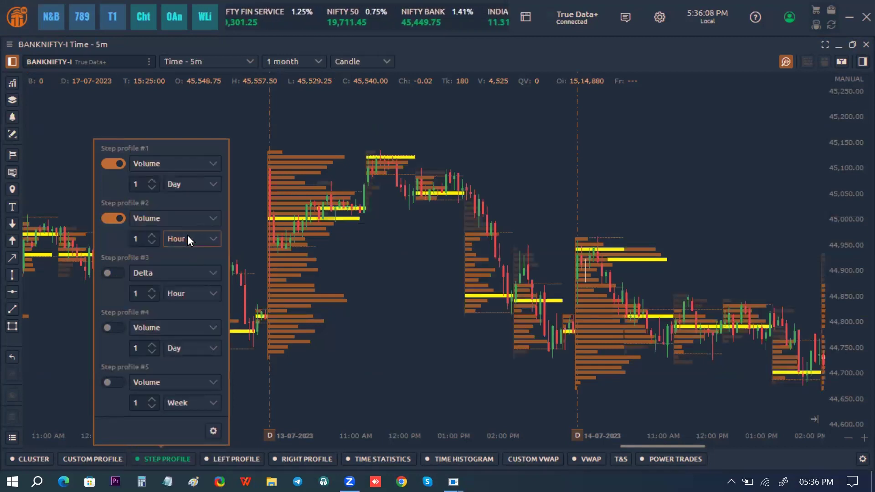
left_click(188, 239)
left_click(204, 305)
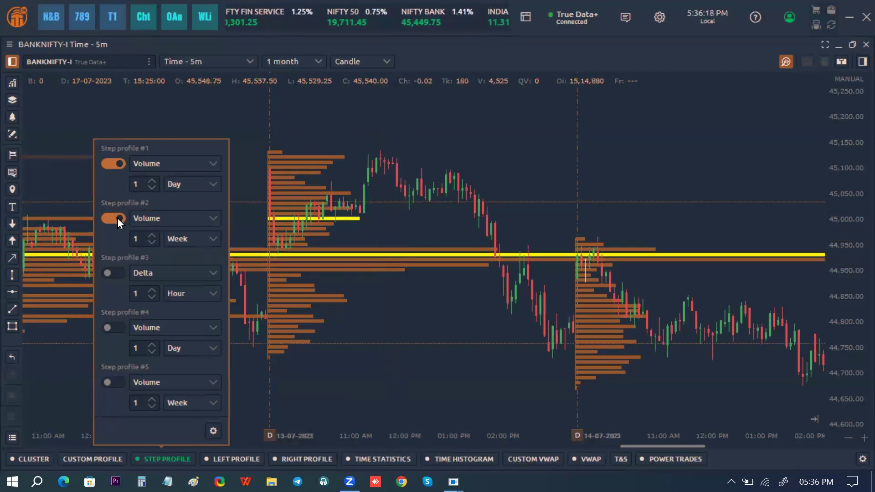
Turn off step profiles #1 and #2 and open the left profile options.
left_click(117, 165)
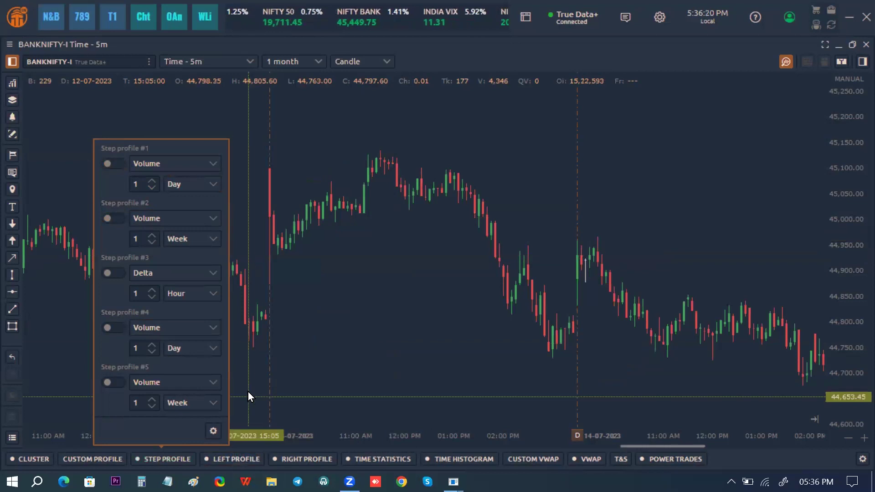
left_click(246, 458)
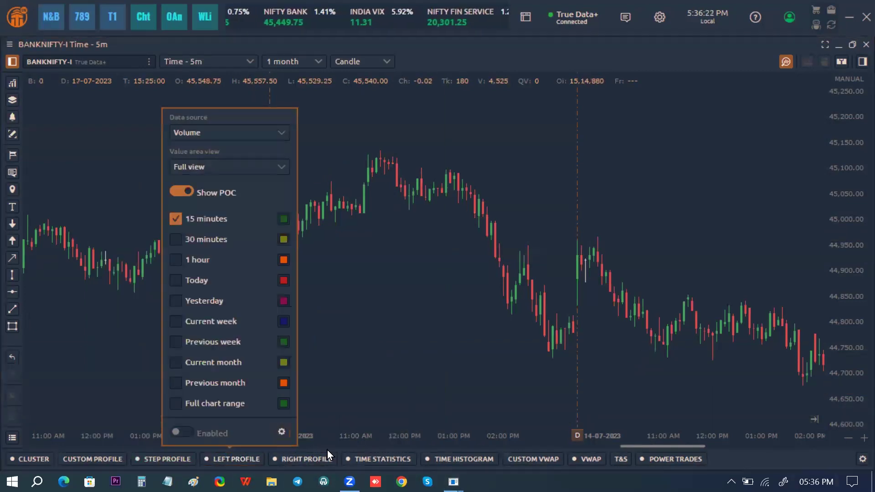
Enable the right profile for Today only, deselecting the 15 minutes range.
left_click(308, 458)
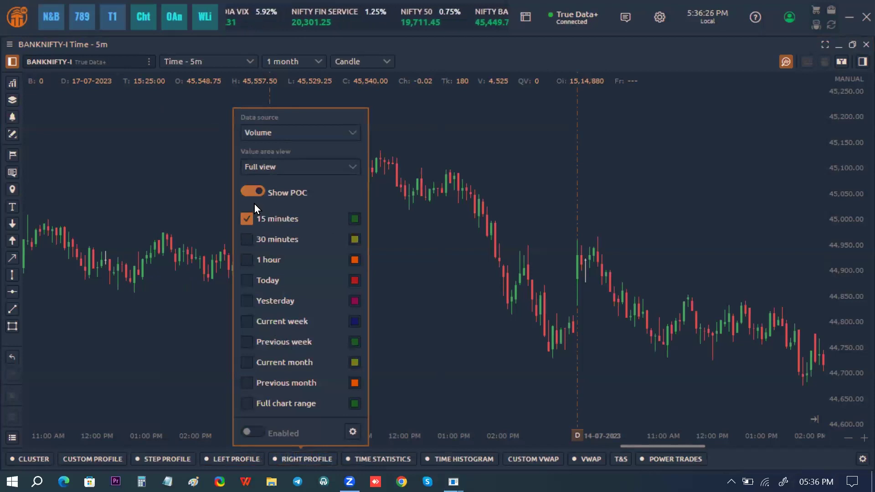
left_click(250, 216)
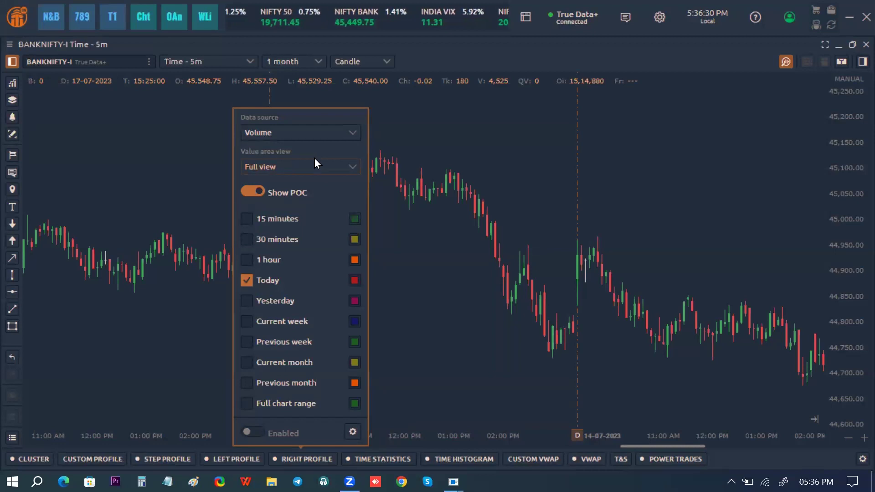
left_click(252, 432)
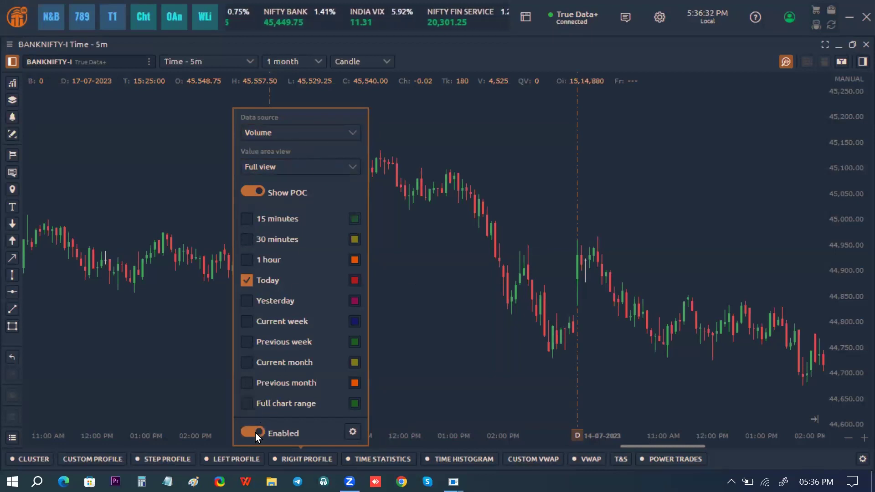
left_click(548, 272)
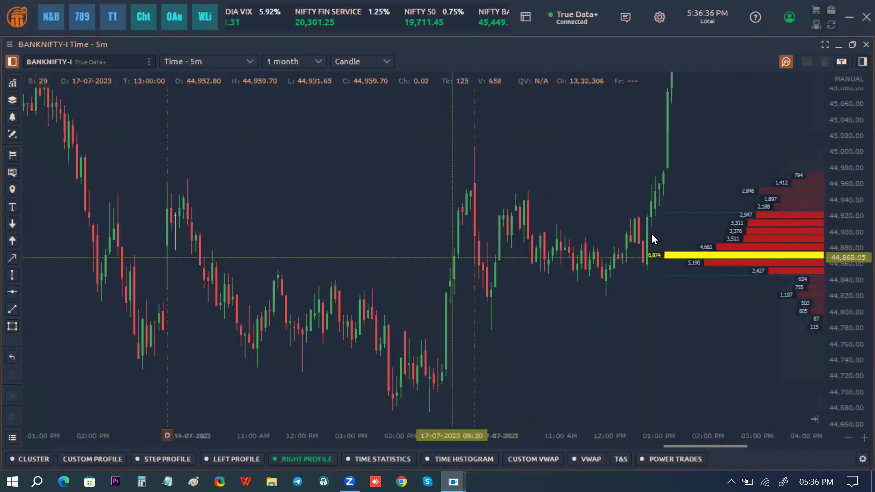
Examine today's right volume profile, its value area and POC level against the 17-07-2023 candles.
scroll(830, 247, "up", 2)
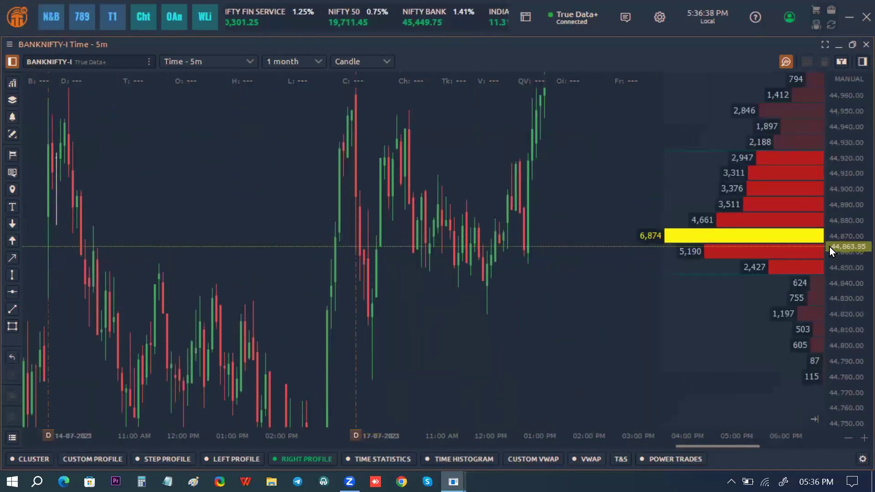
left_click_drag(752, 173, 740, 292)
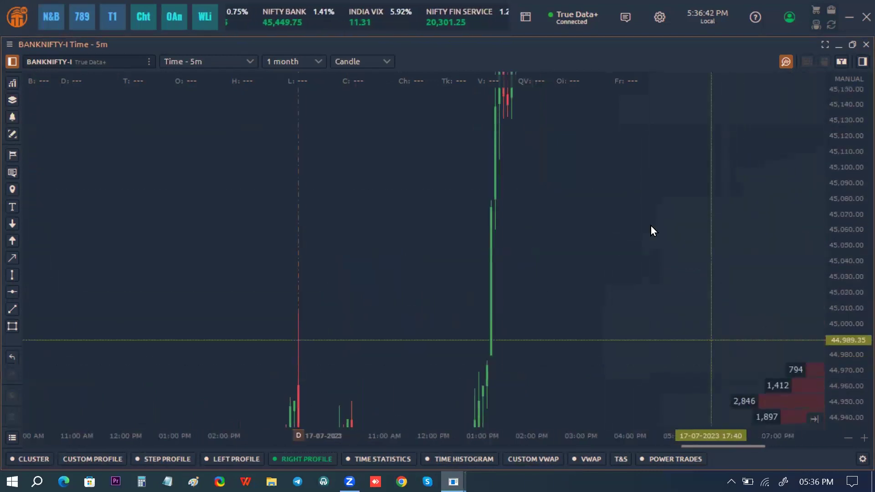
right_click(645, 223)
left_click(721, 431)
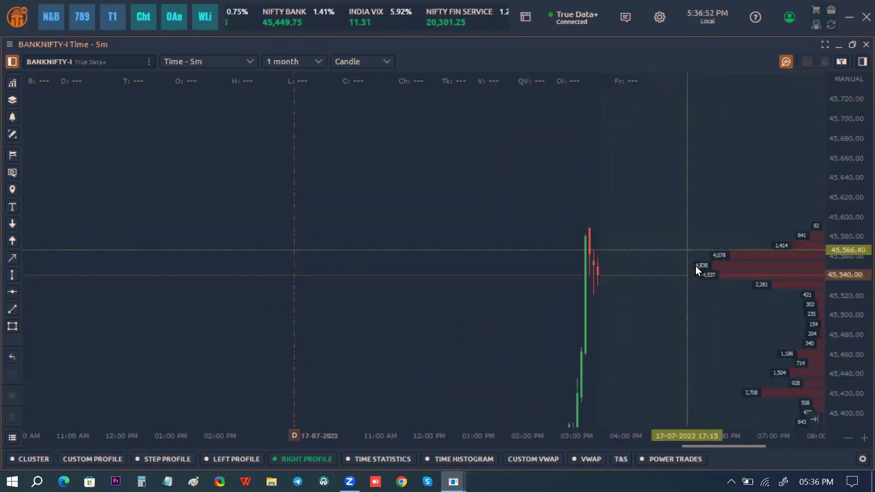
left_click_drag(697, 291, 603, 253)
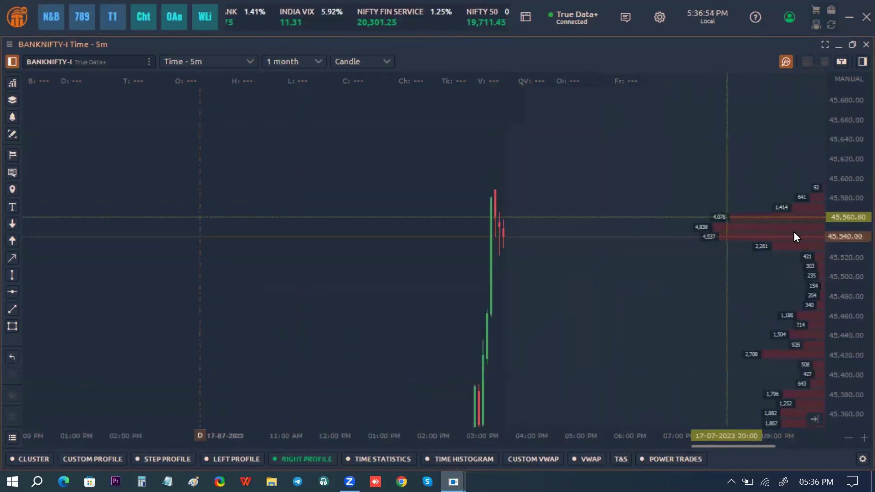
scroll(829, 250, "down", 10)
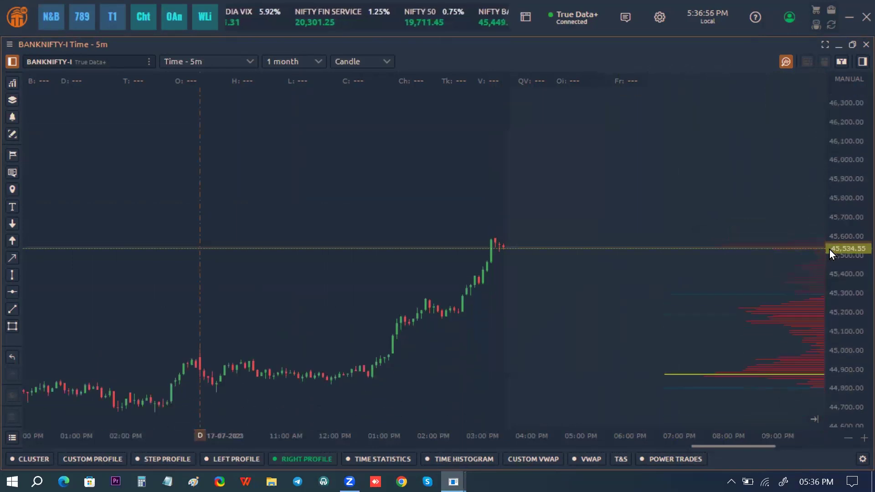
scroll(830, 250, "up", 3)
left_click_drag(581, 304, 511, 146)
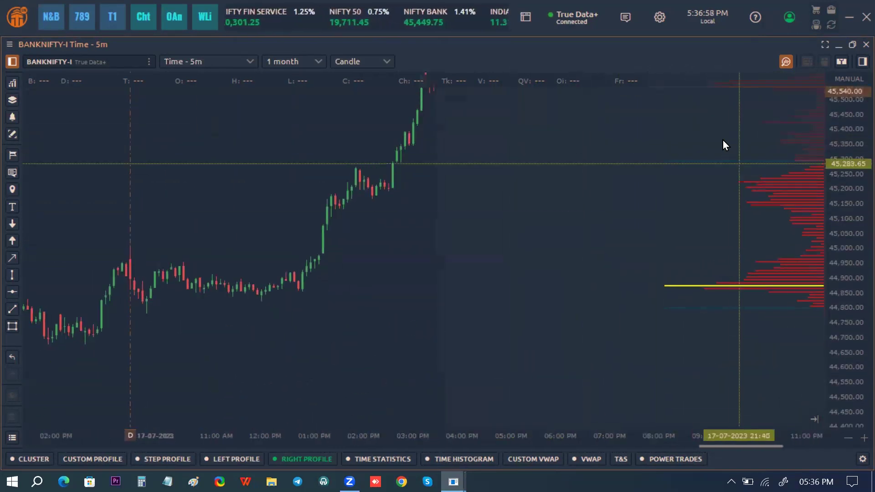
left_click_drag(664, 211, 689, 278)
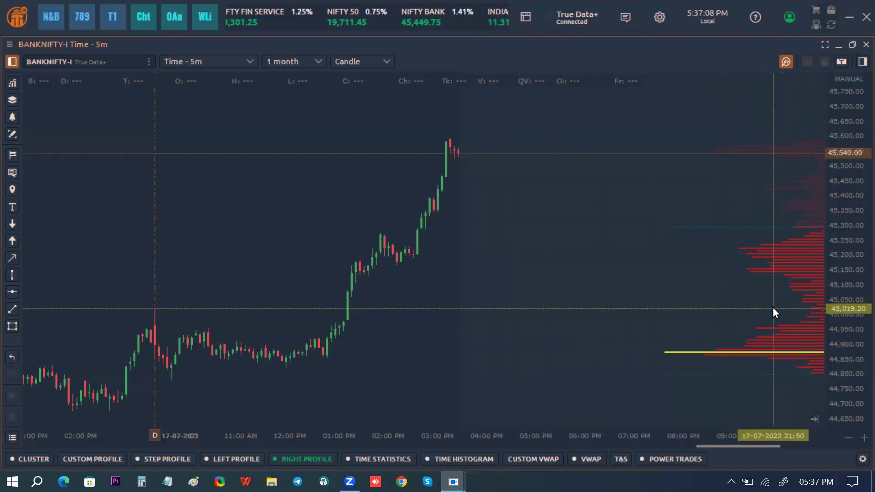
left_click_drag(745, 230, 745, 253)
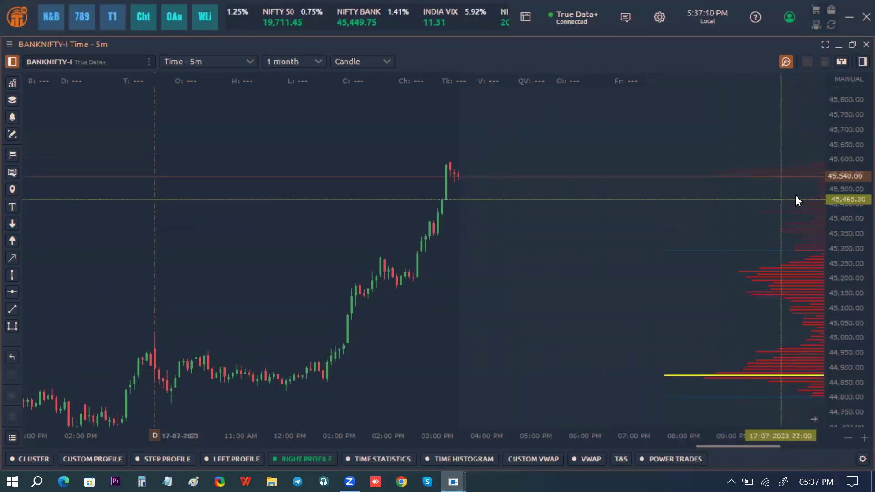
left_click_drag(517, 245, 631, 201)
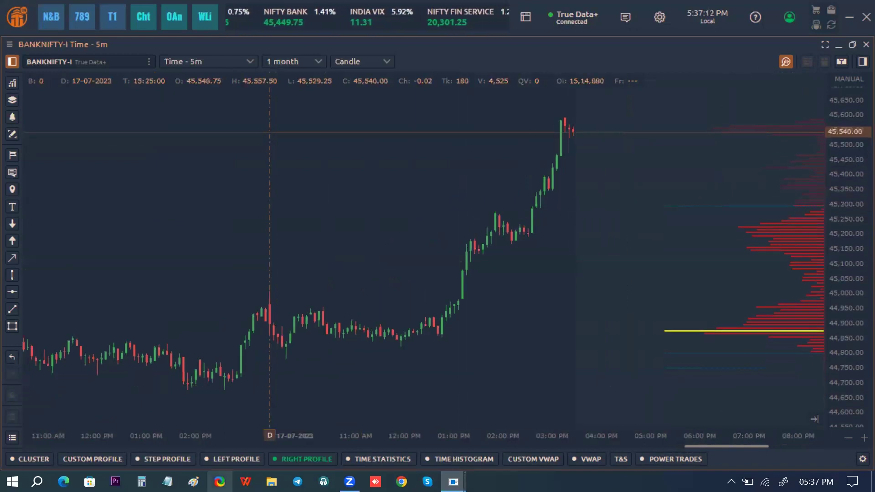
Disable the right profile and enable time statistics on the chart.
left_click(303, 459)
left_click(252, 430)
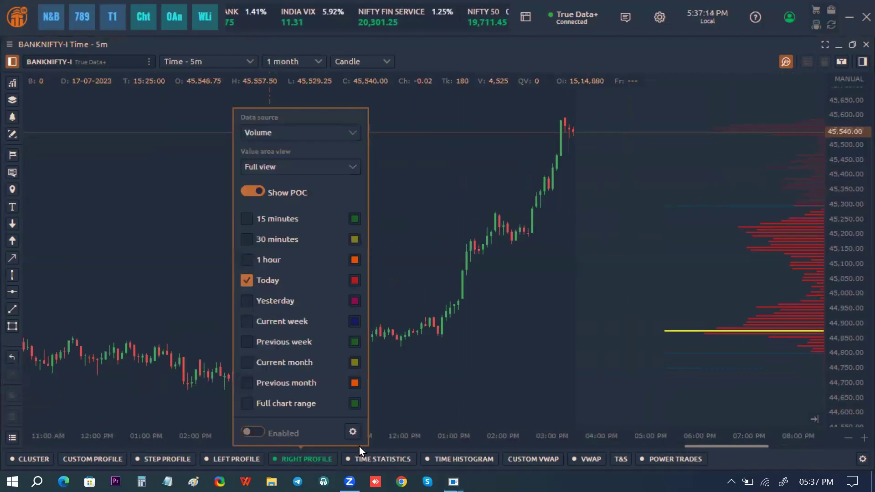
left_click(385, 456)
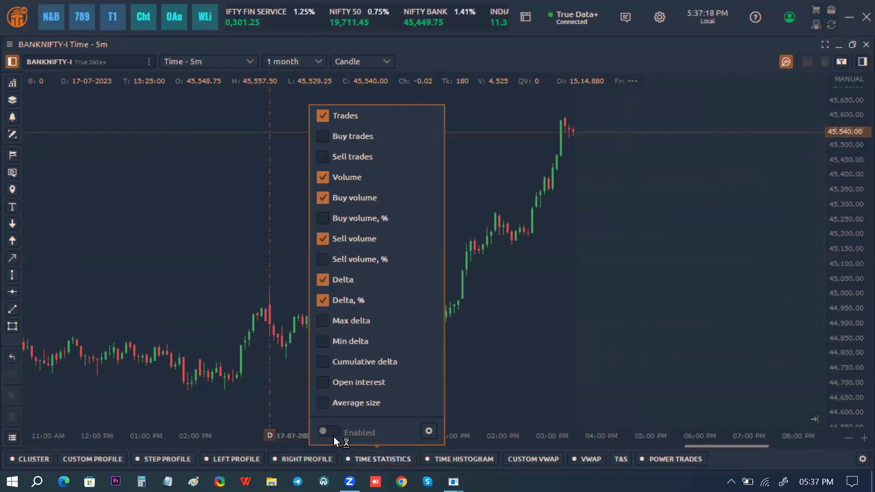
left_click(341, 431)
left_click(504, 385)
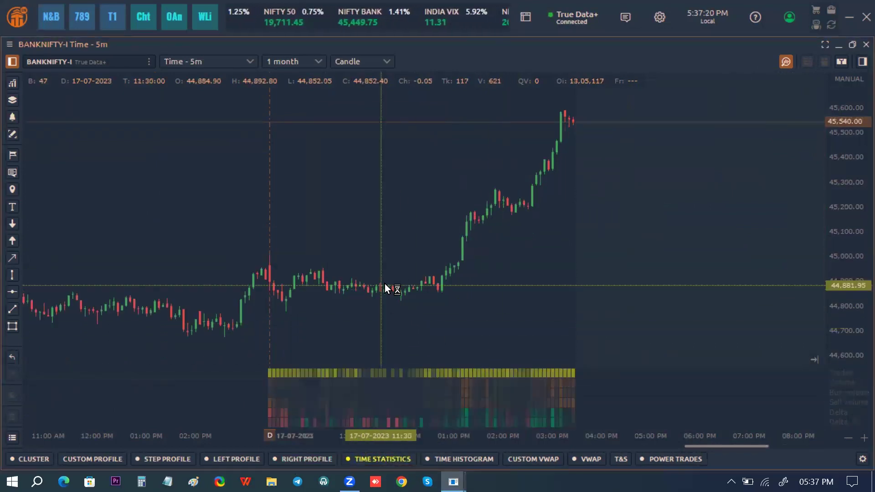
Examine the per-candle trades, volume, buy and sell volume, and delta figures in the time statistics of the 17-07-2023 session.
left_click_drag(405, 289, 431, 163)
scroll(493, 286, "up", 4)
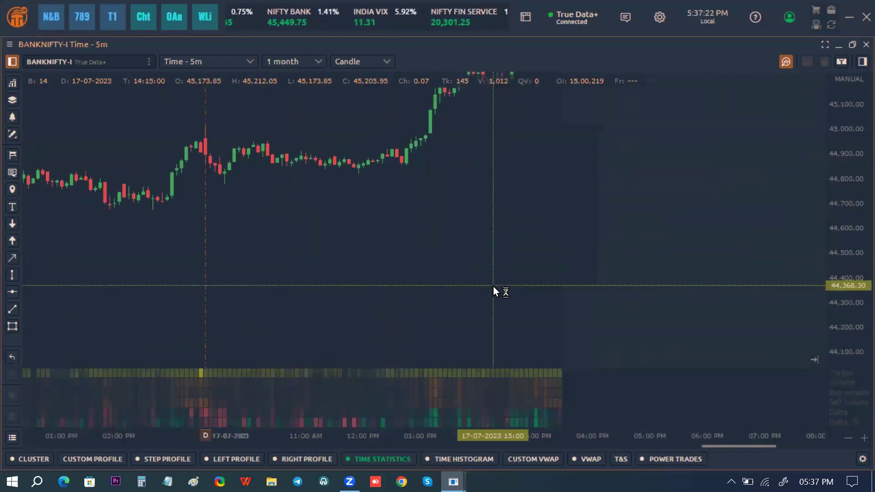
scroll(615, 296, "up", 5)
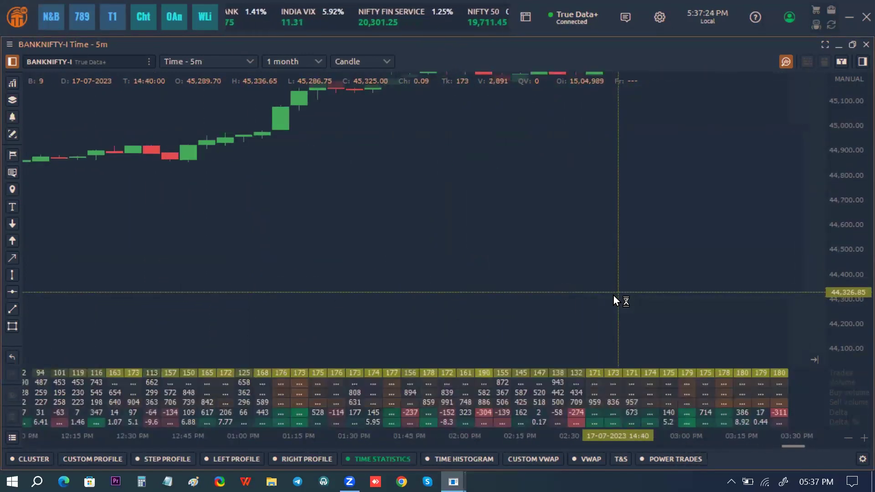
scroll(576, 292, "up", 3)
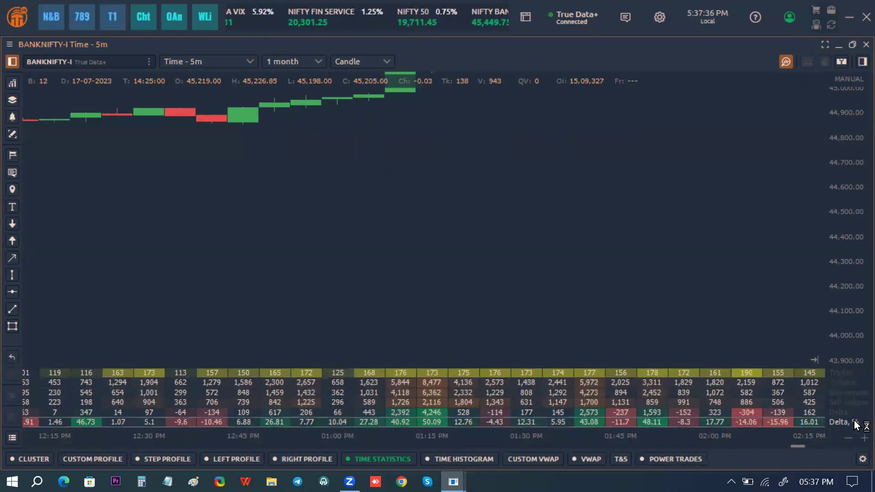
scroll(616, 288, "down", 5)
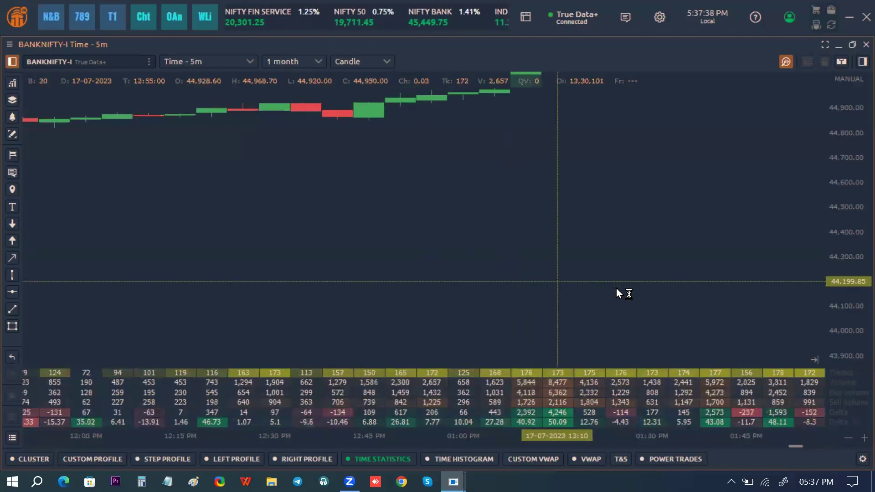
scroll(616, 288, "down", 5)
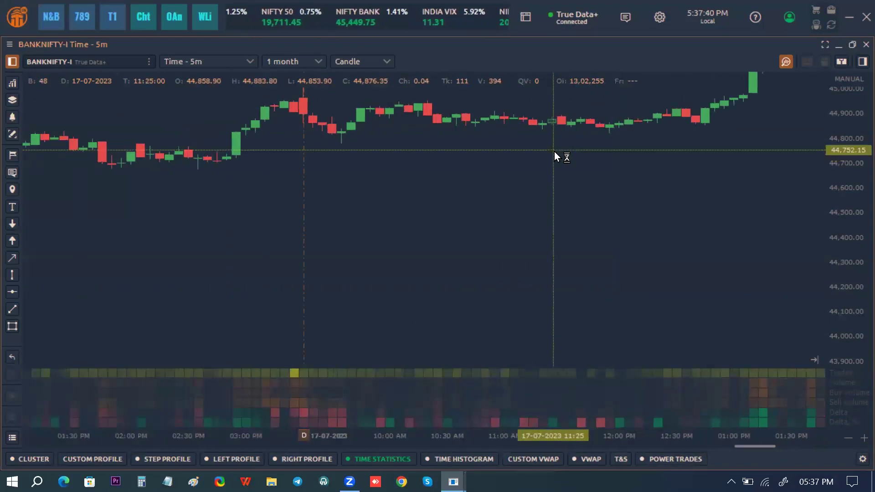
left_click_drag(554, 152, 498, 407)
Add the Delta Volume indicator to the chart with its Delta parameter set to 1,500.
left_click(13, 84)
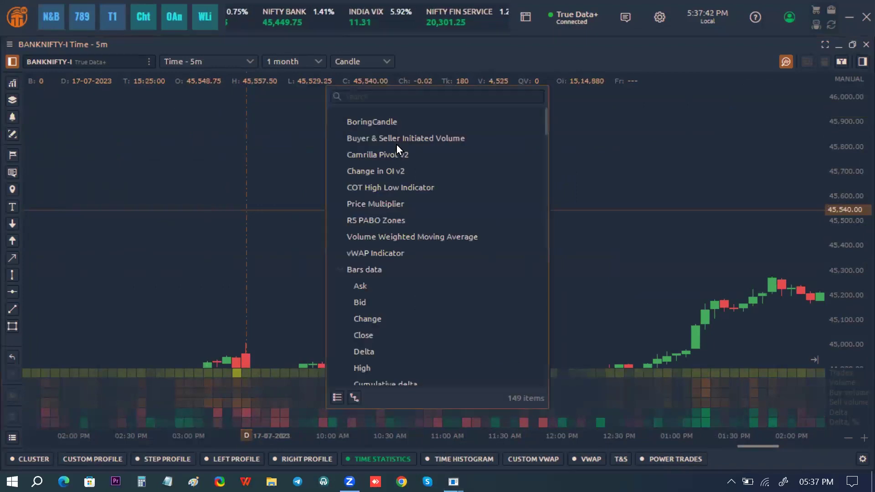
type("delta")
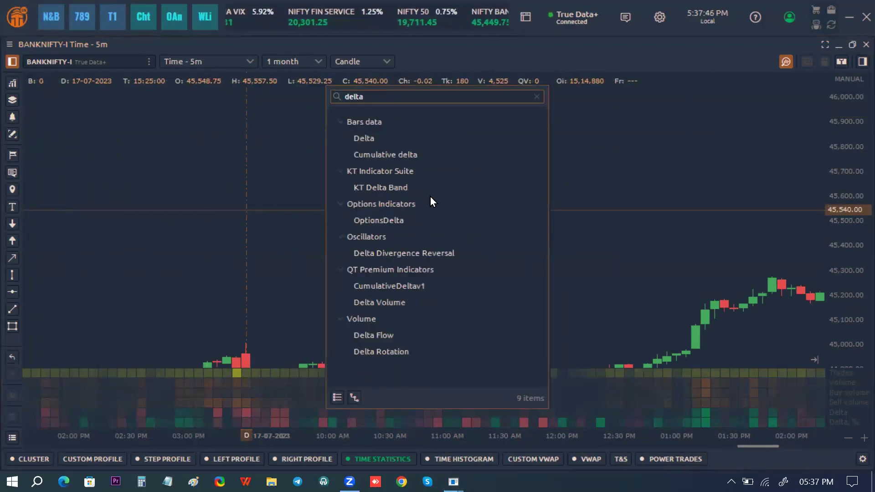
left_click(417, 303)
left_click(513, 144)
double_click(513, 145)
type("1,500")
left_click(522, 201)
left_click(591, 94)
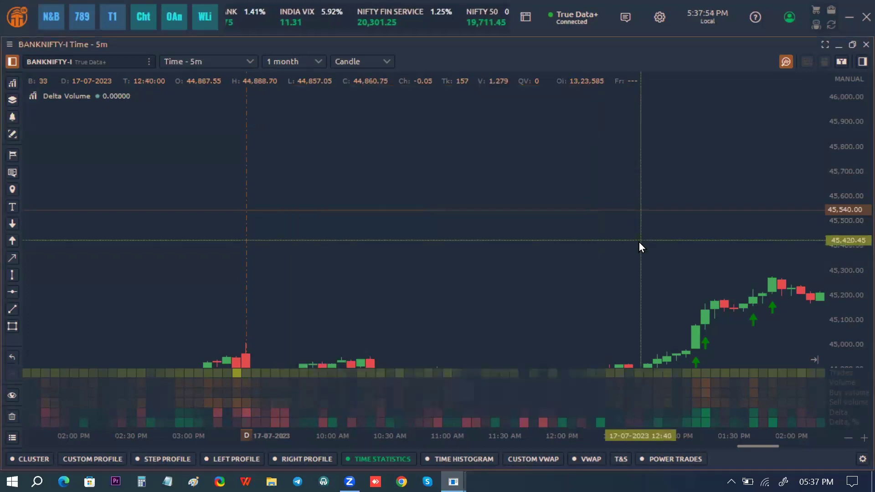
Look through the Delta Volume arrows on the candles of the 17-07-2023 session.
scroll(639, 242, "down", 3)
left_click_drag(598, 204, 547, 280)
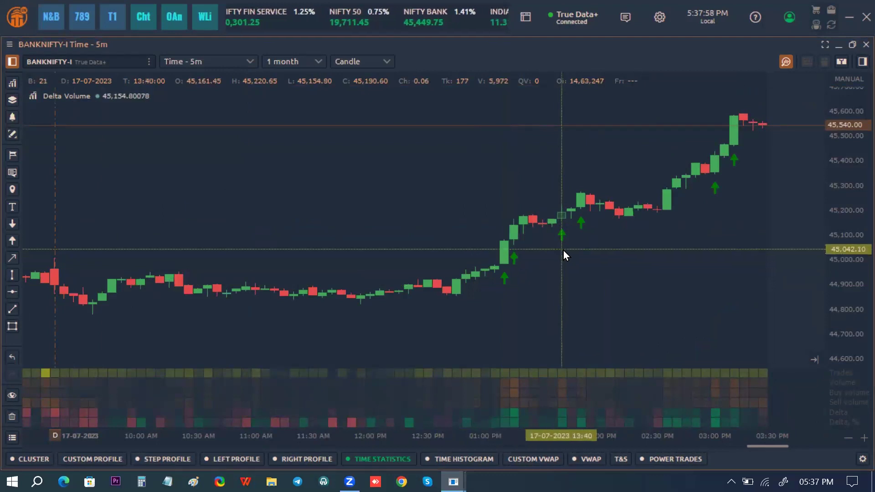
scroll(656, 242, "down", 3)
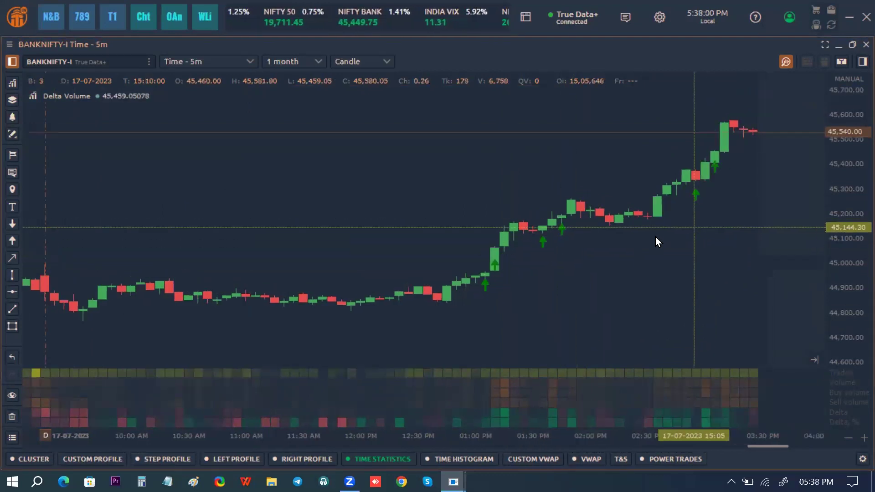
left_click_drag(244, 218, 342, 195)
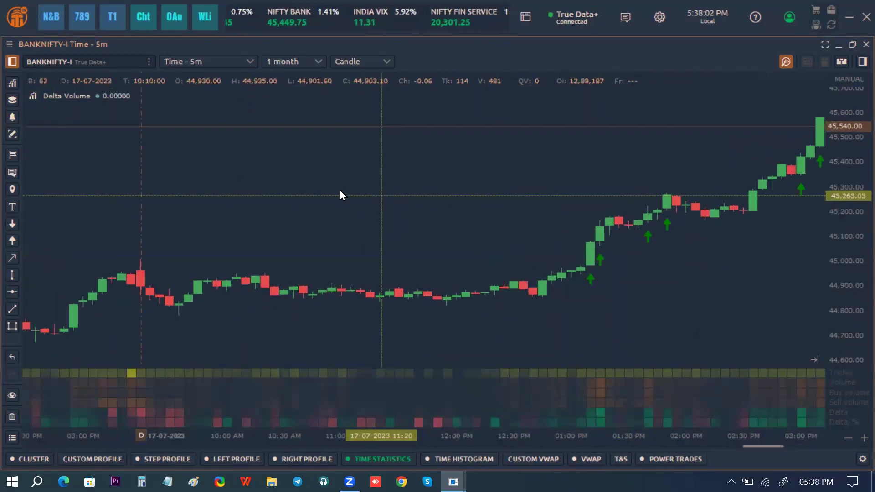
Open the Delta Volume indicator's settings and review its Delta input parameter.
left_click(59, 95)
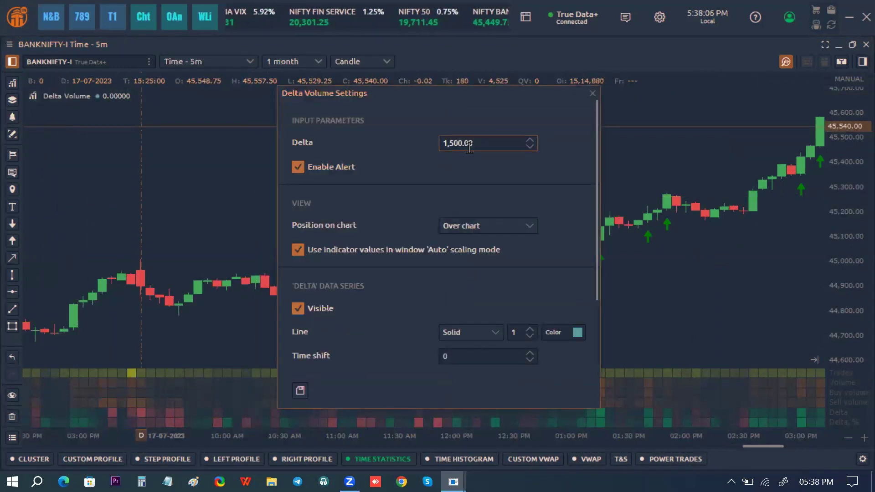
double_click(489, 146)
left_click(490, 146)
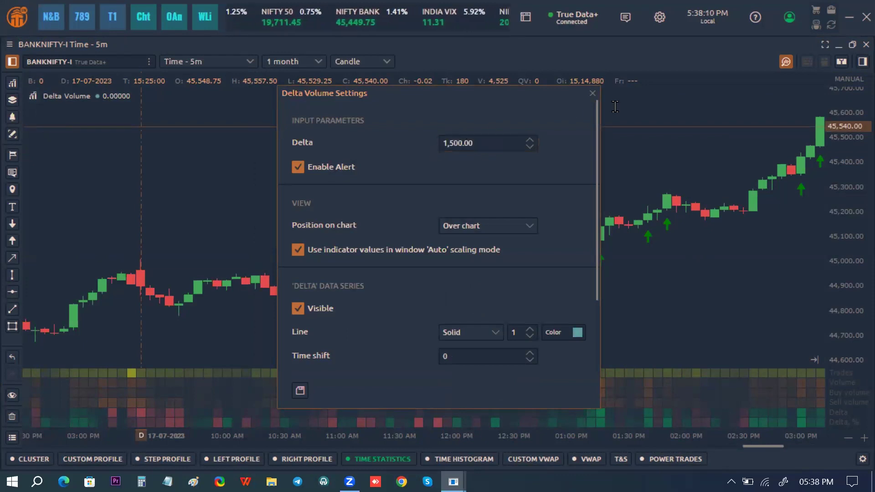
Close the Delta Volume settings and refresh the BANKNIFTY-I chart.
left_click(593, 93)
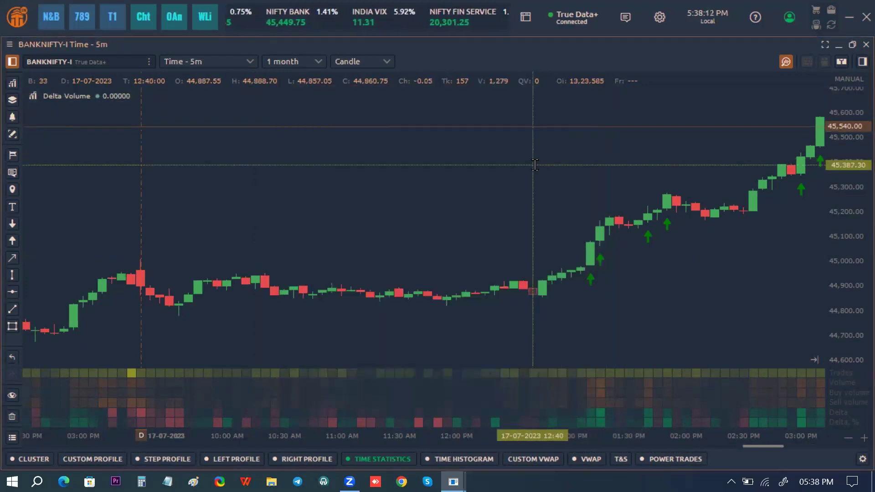
right_click(536, 168)
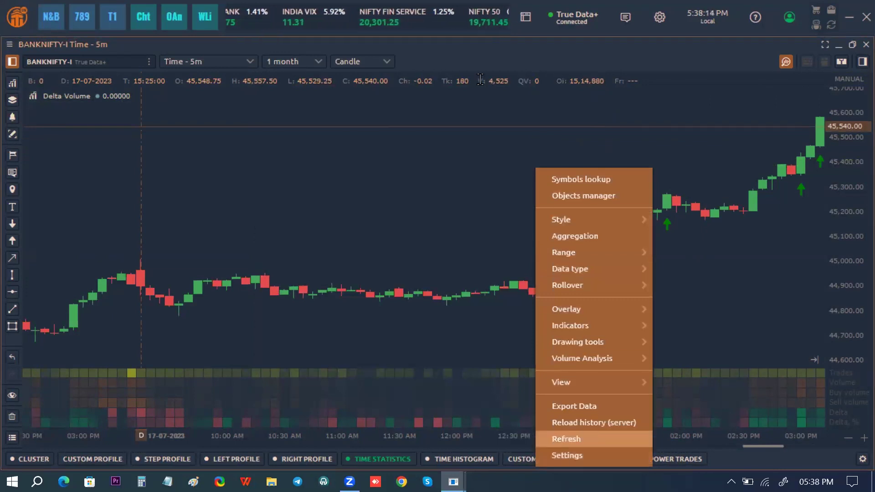
left_click(570, 439)
scroll(557, 132, "up", 6)
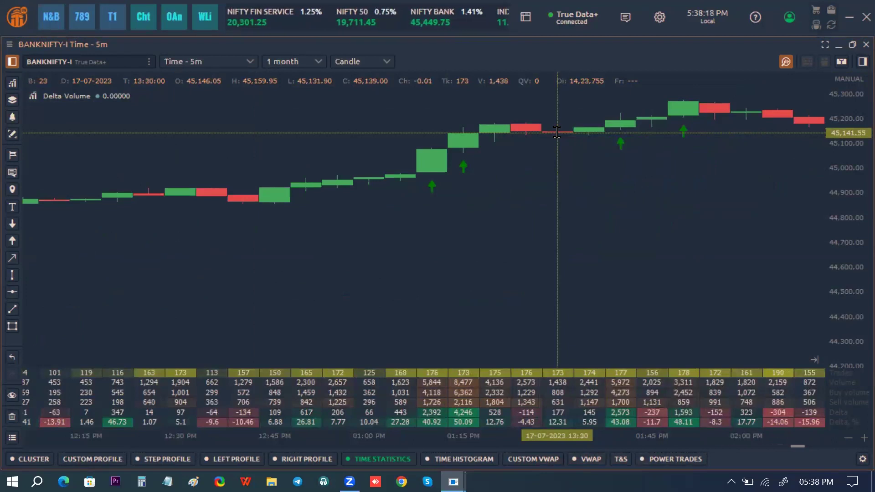
scroll(411, 321, "down", 3)
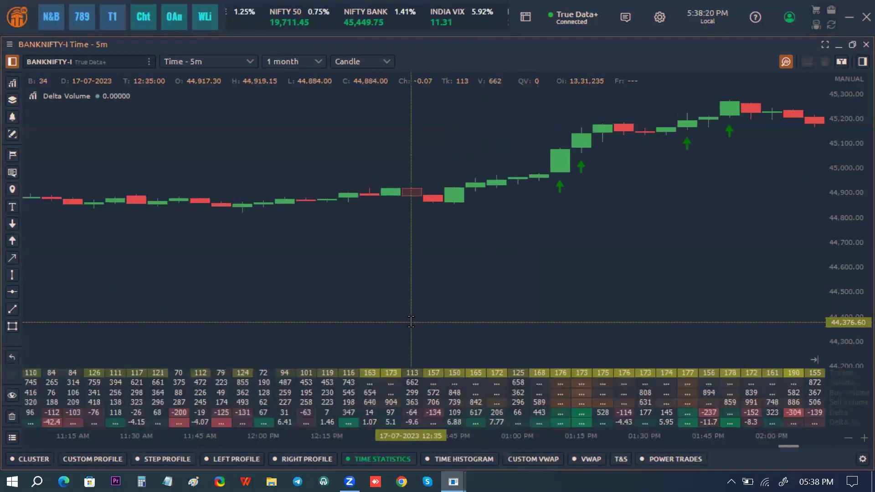
scroll(410, 322, "down", 2)
Turn off the time statistics and enable the time histogram with Delta as its data type.
left_click(371, 459)
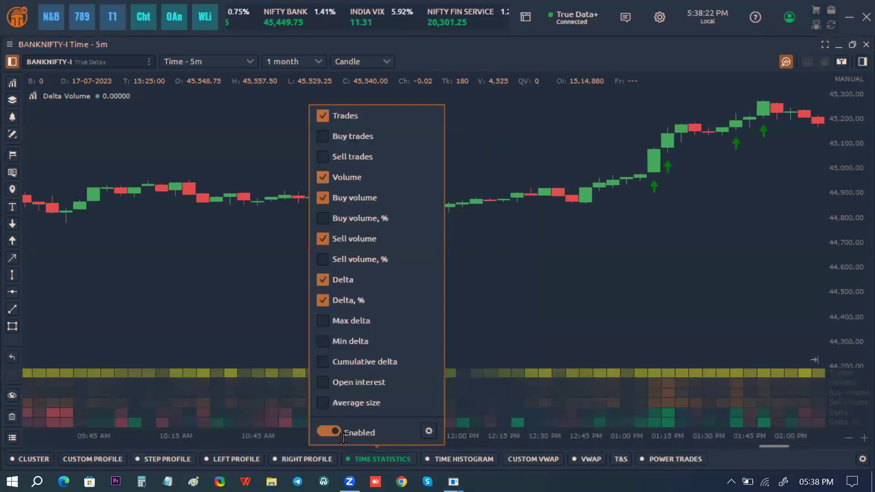
left_click(330, 432)
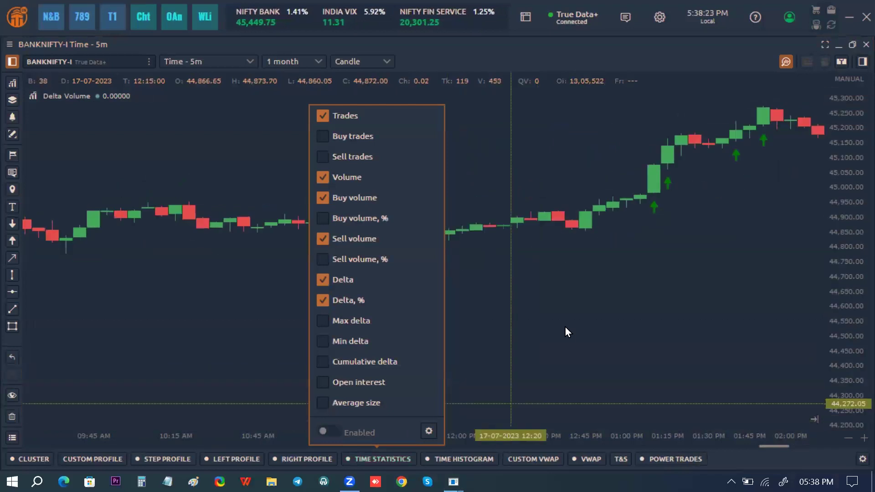
left_click(484, 459)
left_click(442, 394)
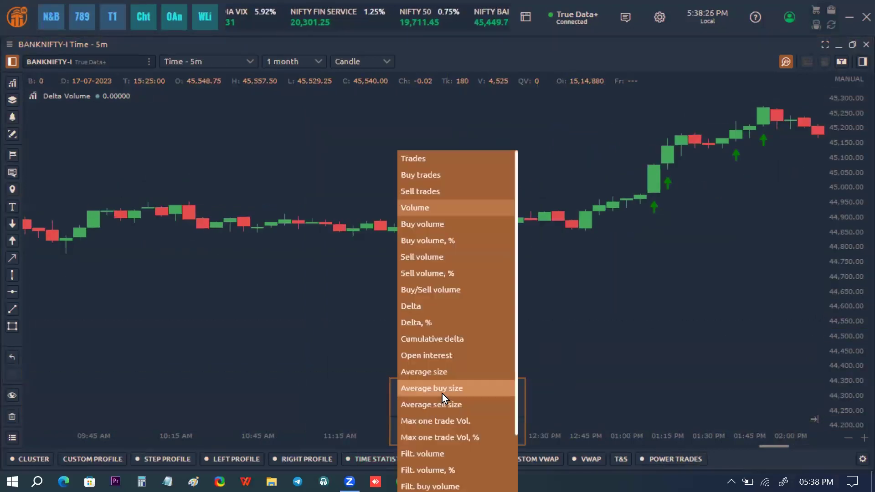
left_click(436, 306)
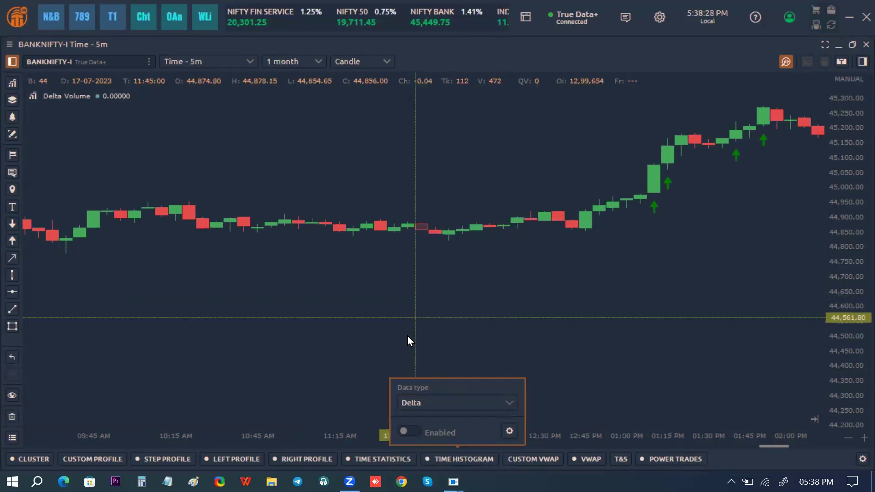
left_click(409, 431)
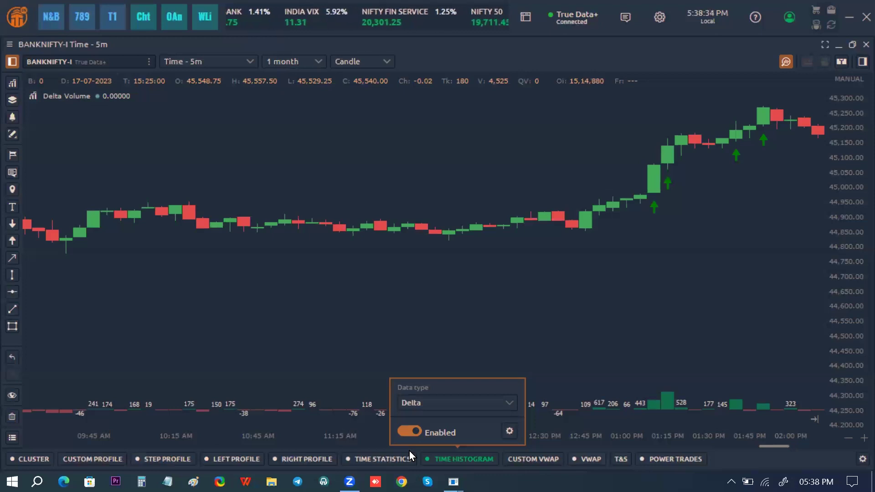
Set the time histogram's height to 30% in the Volume Analysis settings.
scroll(525, 327, "down", 5)
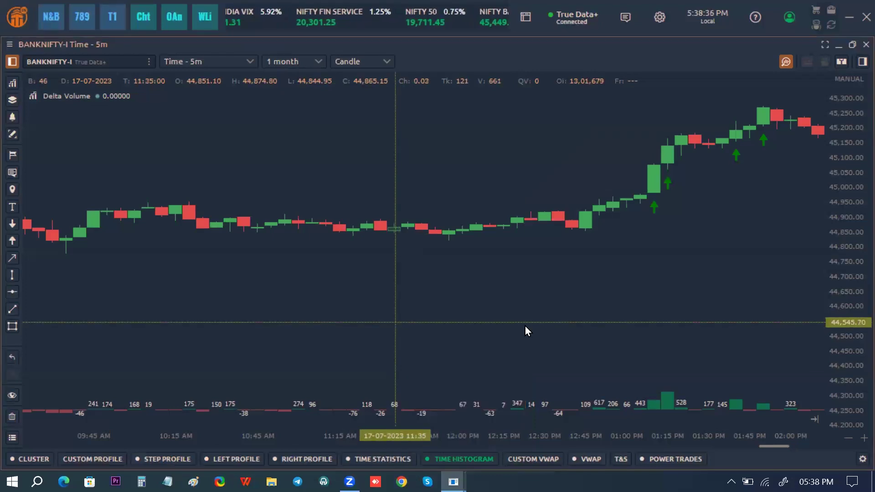
scroll(524, 326, "up", 5)
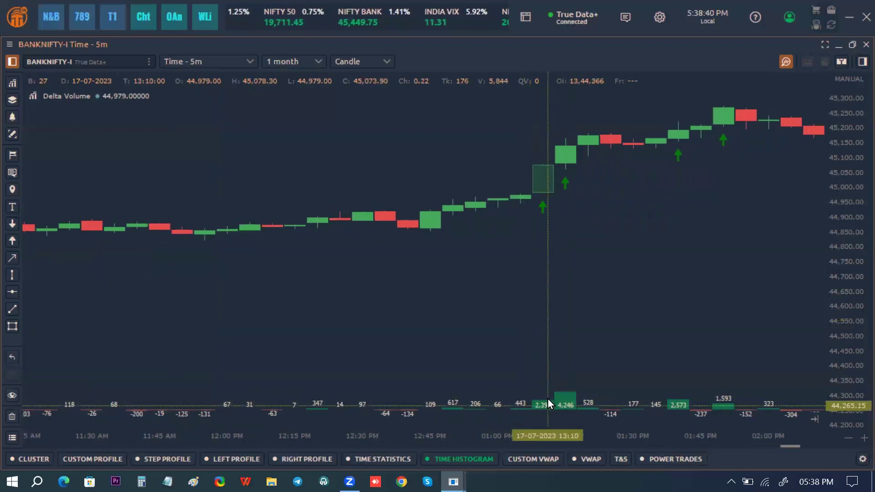
scroll(500, 332, "down", 5)
scroll(500, 332, "down", 2)
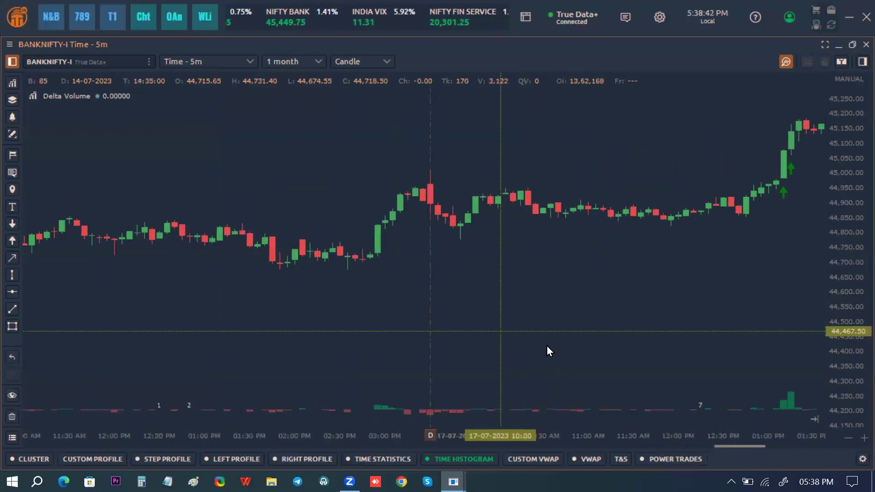
scroll(656, 390, "down", 2)
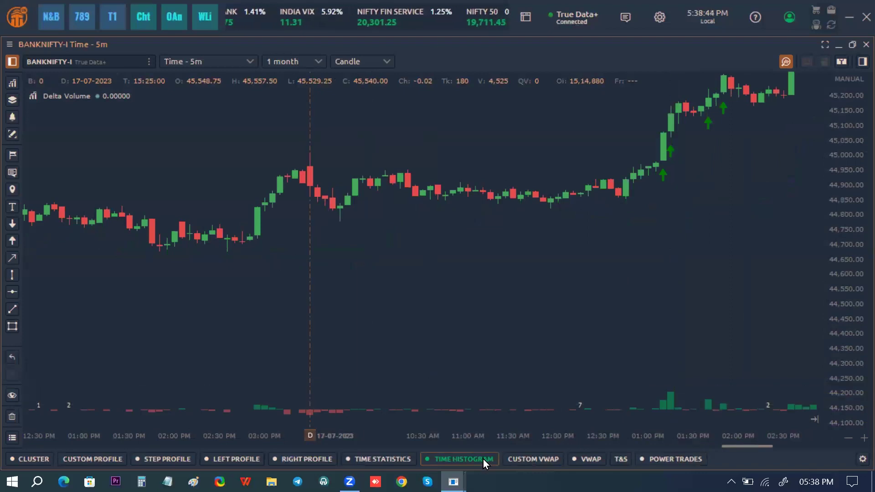
left_click(510, 434)
double_click(540, 151)
key("BackSpace")
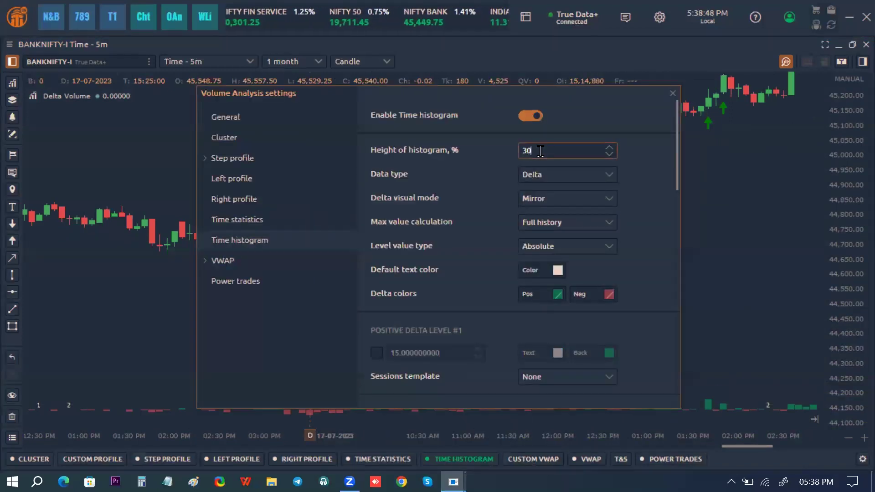
left_click(594, 125)
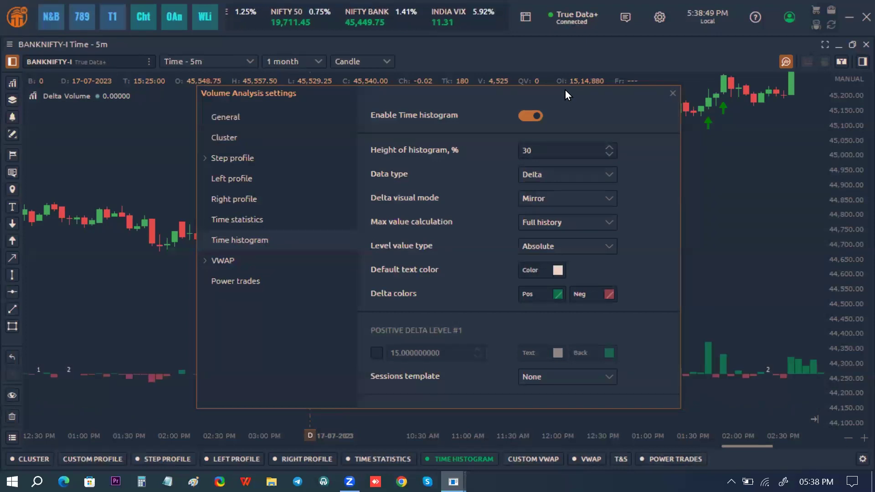
left_click_drag(565, 89, 217, 140)
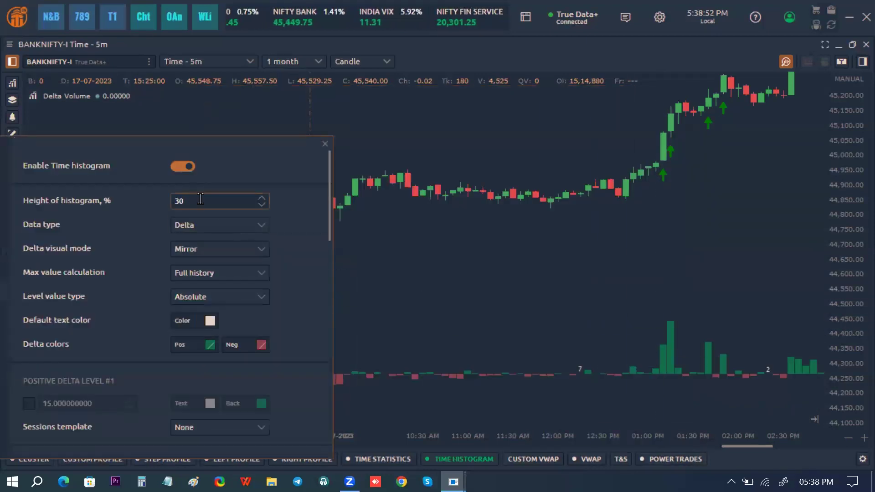
Reduce the time histogram's height below 30%, close its settings and switch the histogram off.
left_click(273, 181)
left_click(325, 144)
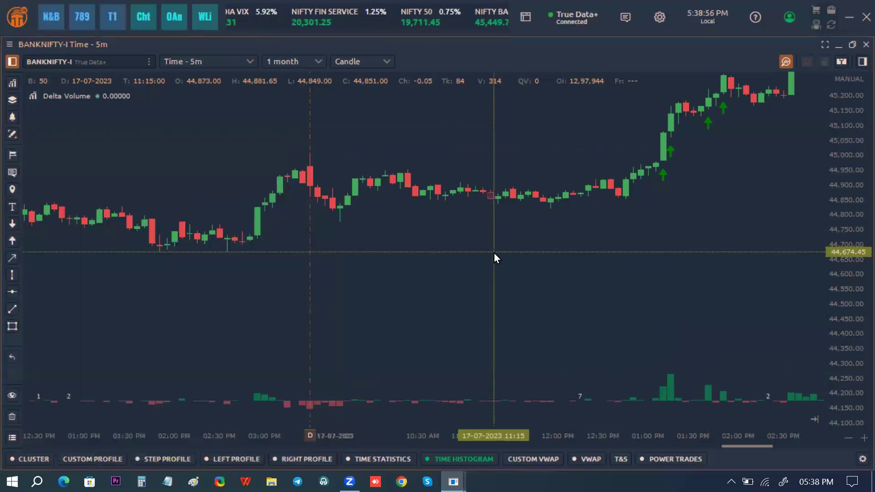
left_click_drag(494, 253, 404, 266)
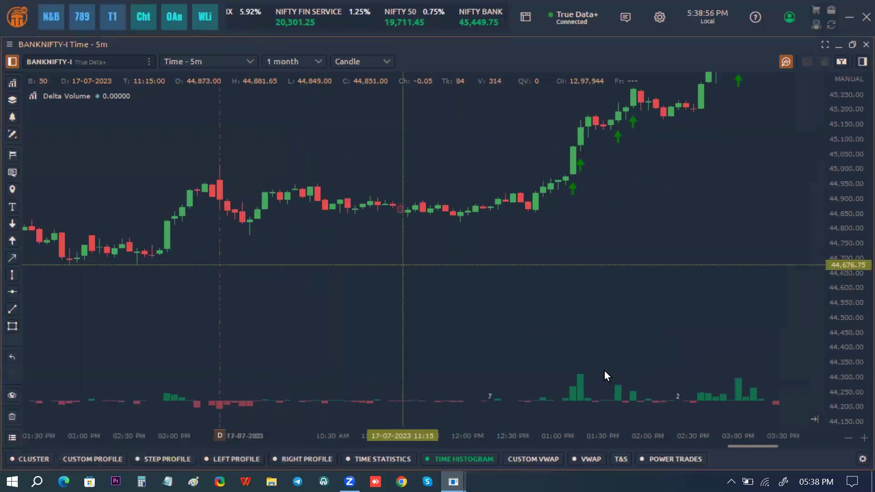
left_click(468, 455)
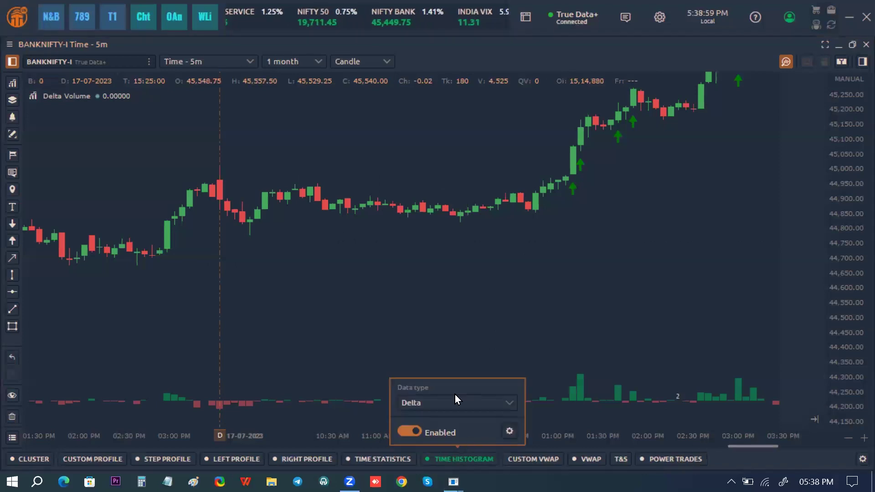
left_click(411, 430)
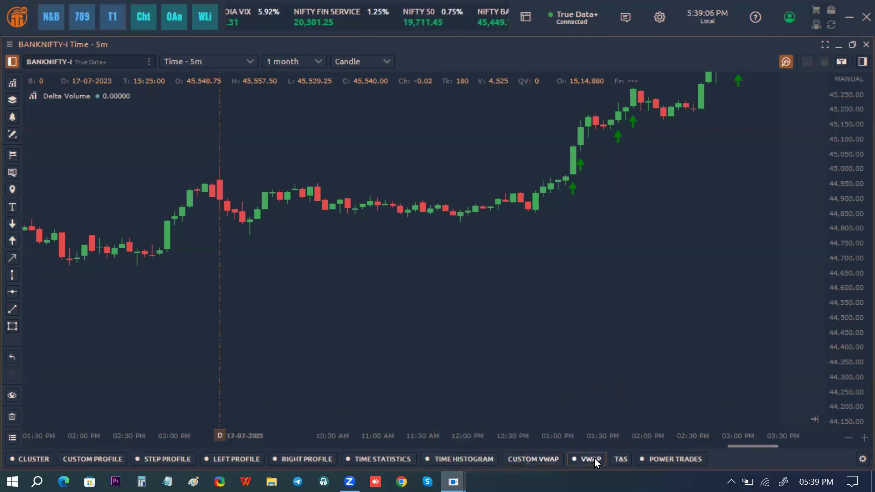
Draw a custom VWAP starting at the 14:50 candle of 14-07-2023.
left_click(529, 459)
scroll(390, 260, "down", 3)
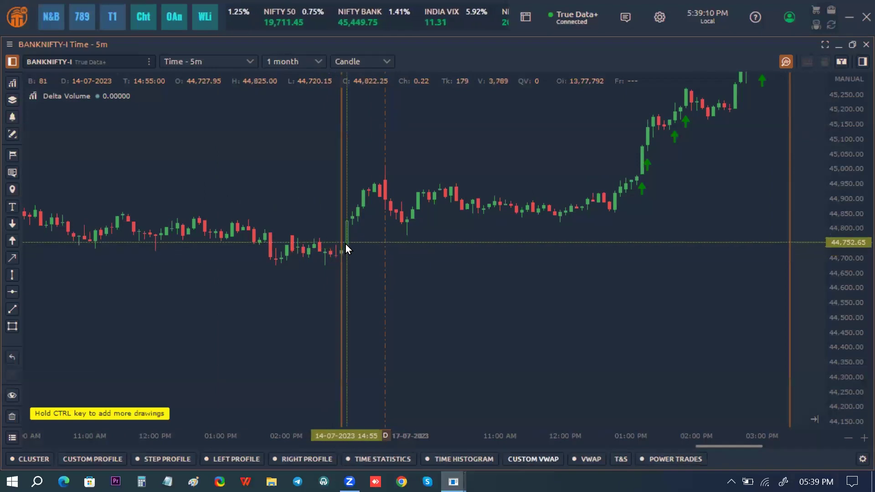
left_click(345, 245)
left_click(342, 252)
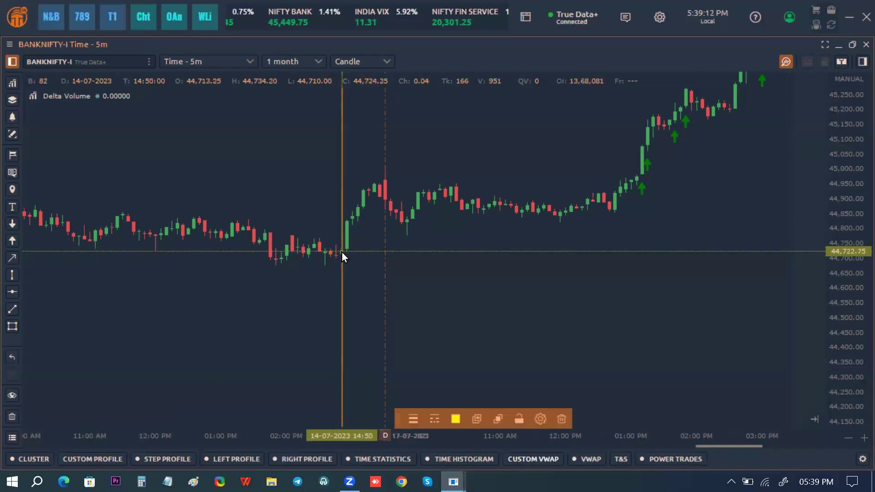
mouse_move(610, 246)
left_mouse_down()
mouse_move(619, 259)
mouse_move(472, 315)
mouse_move(452, 314)
left_mouse_up()
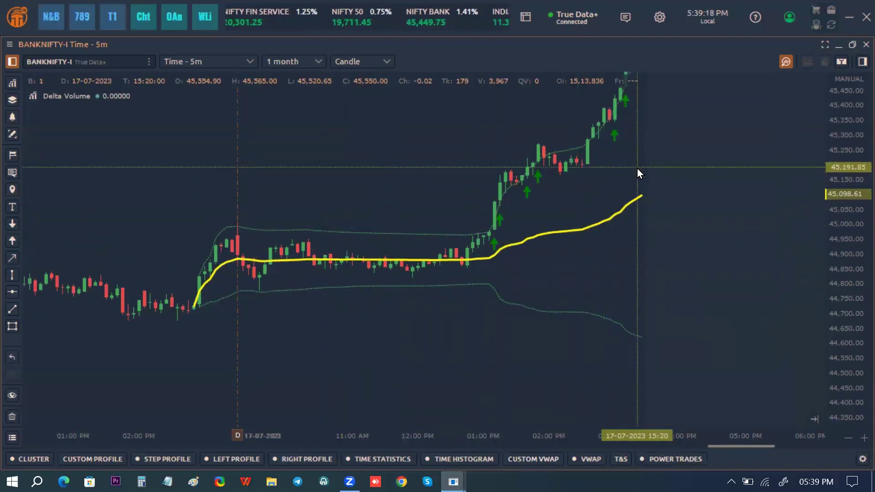
left_click_drag(495, 338, 583, 316)
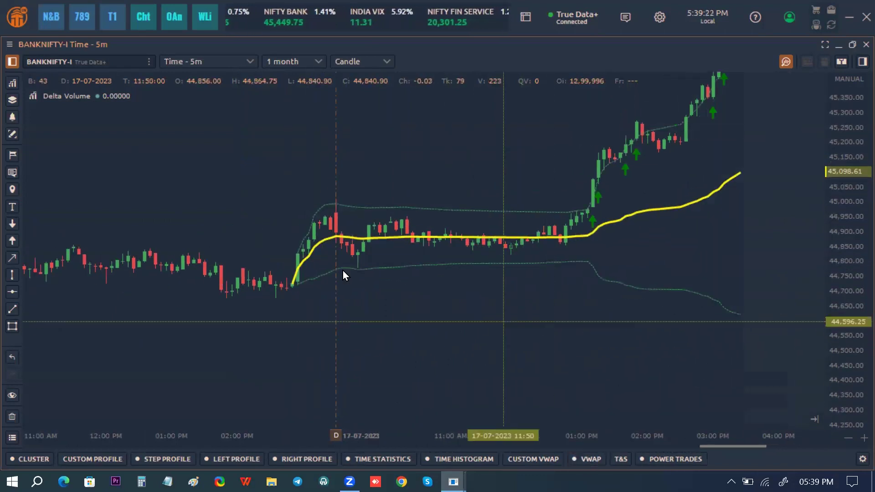
Delete the custom VWAP from the chart.
left_click(301, 283)
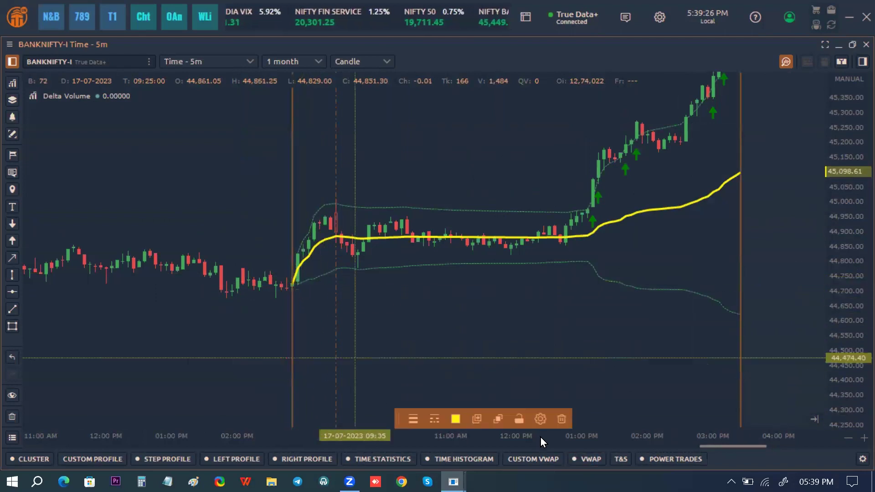
left_click(560, 421)
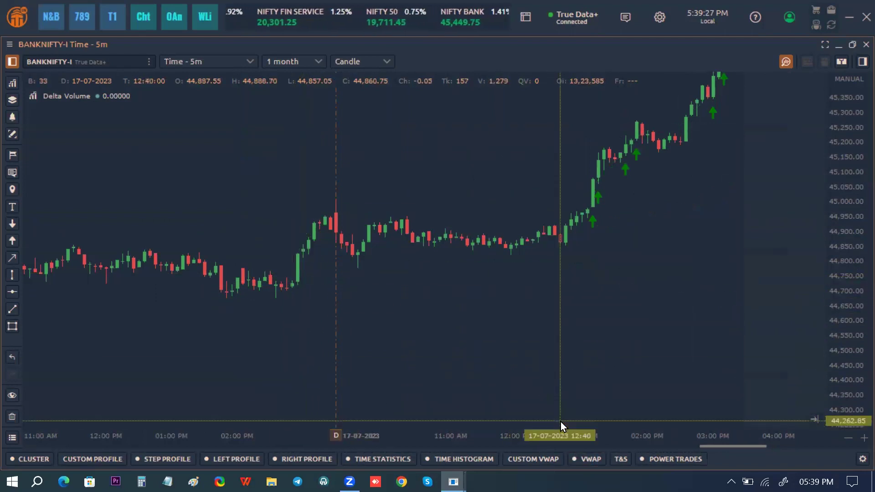
Enable VWAP #1 with a period of 1 Days and turn off its forward extensions.
left_click(601, 458)
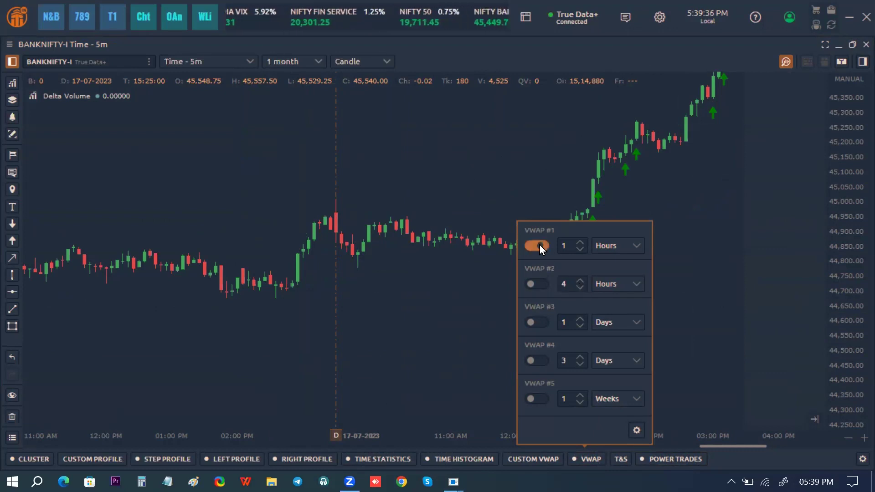
left_click(628, 244)
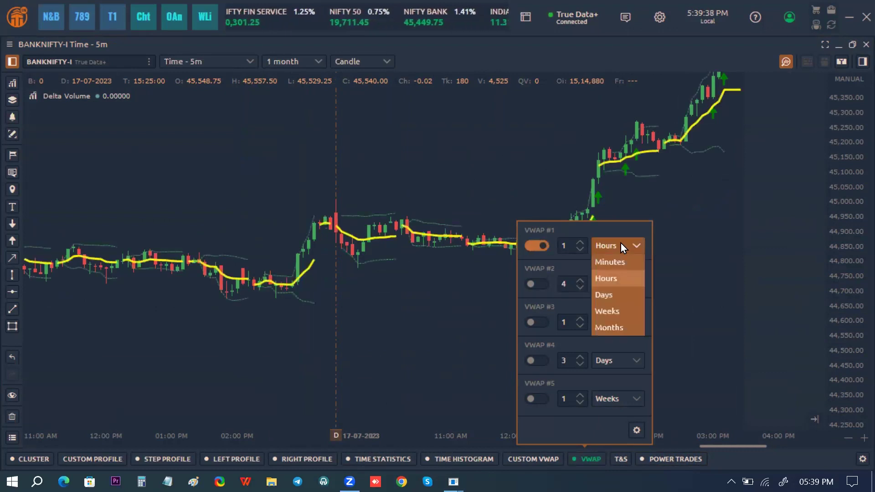
left_click(625, 294)
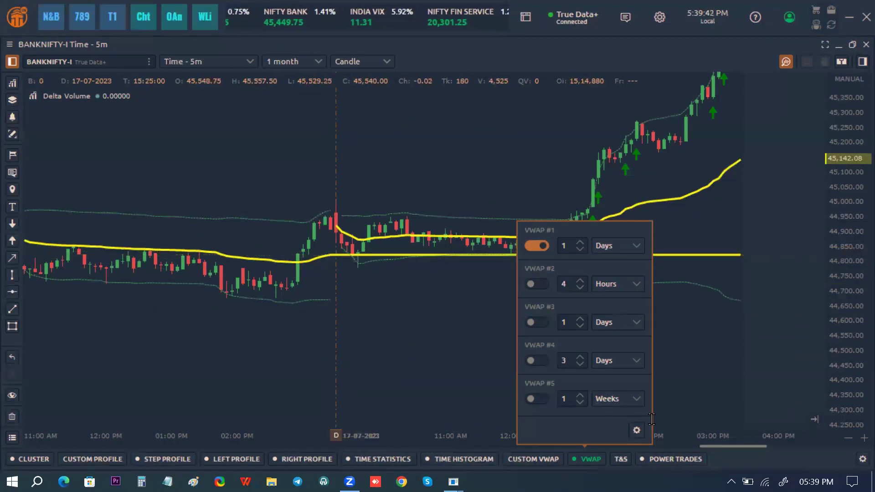
left_click(633, 429)
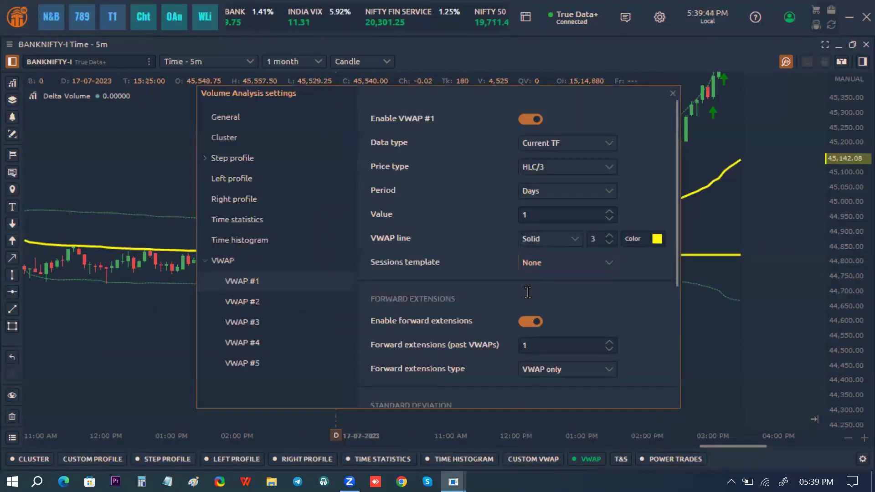
left_click(528, 320)
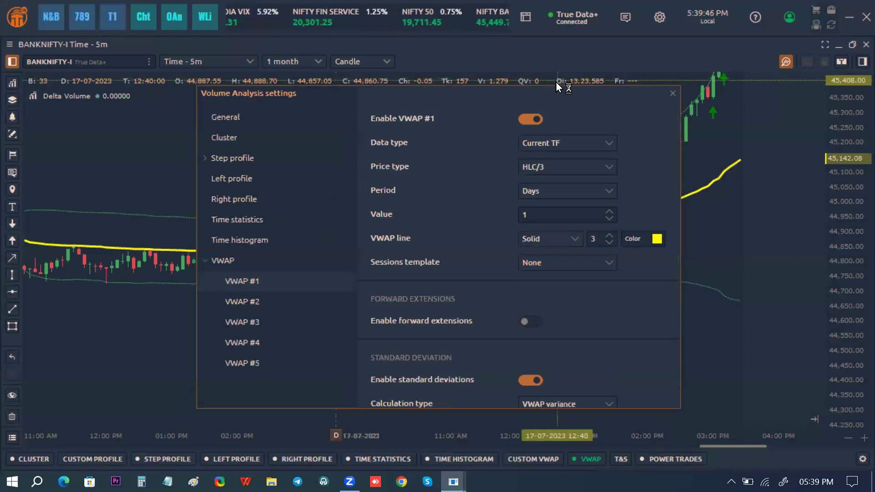
Enable VWAP #2 and set its period to 1 Weeks.
left_click(273, 300)
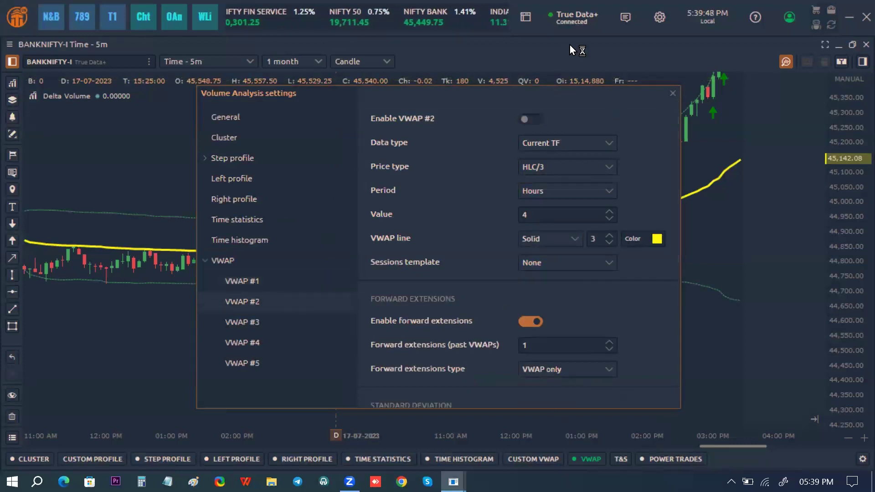
left_click(530, 116)
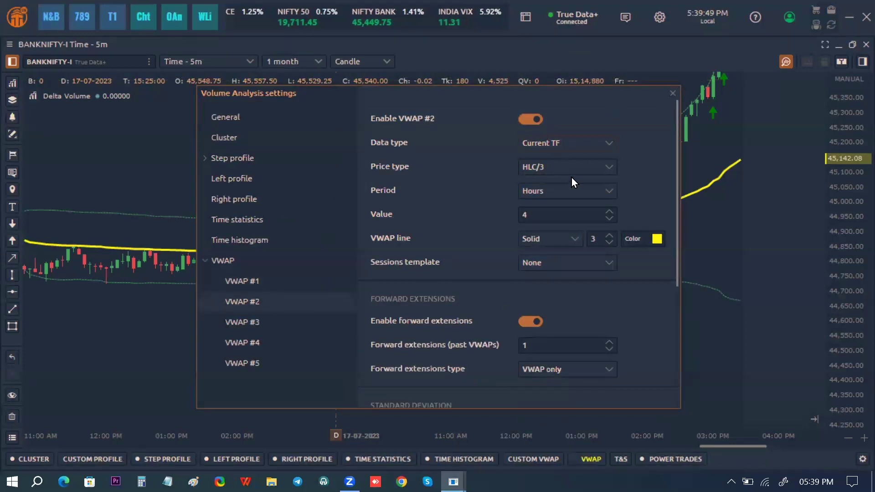
left_click(595, 189)
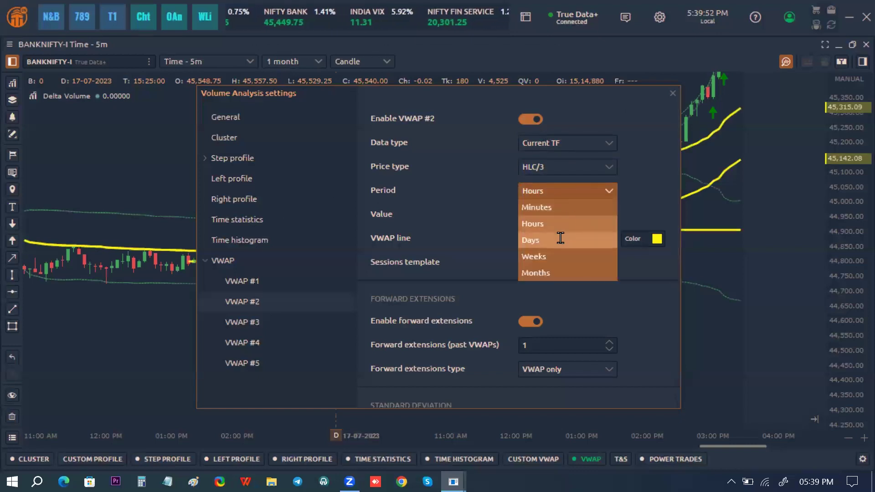
left_click(559, 238)
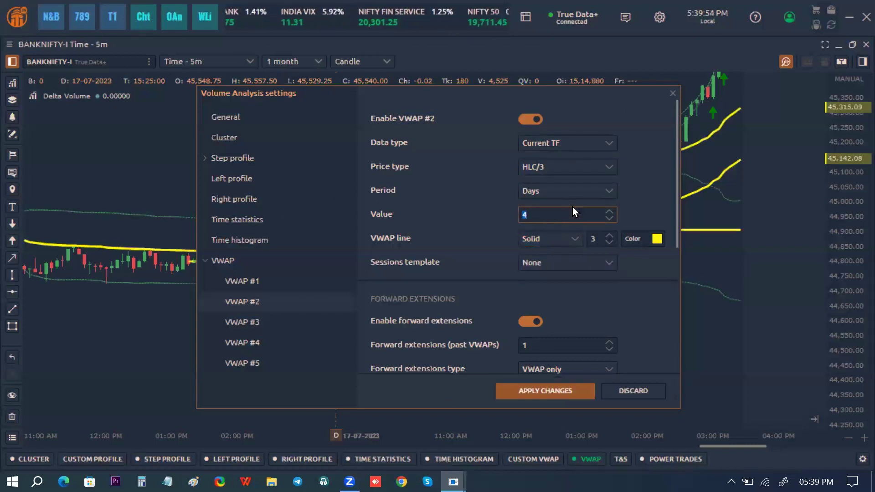
left_click(574, 197)
left_click(578, 255)
left_click(556, 221)
type("1")
left_click(492, 211)
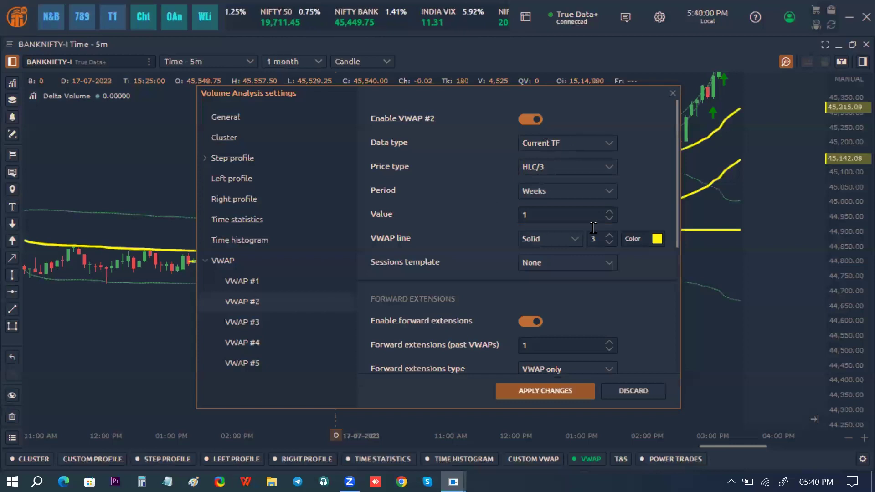
Set the VWAP #2 line to width 5 in green, then close the settings and apply the changes.
left_click(610, 234)
left_click(656, 238)
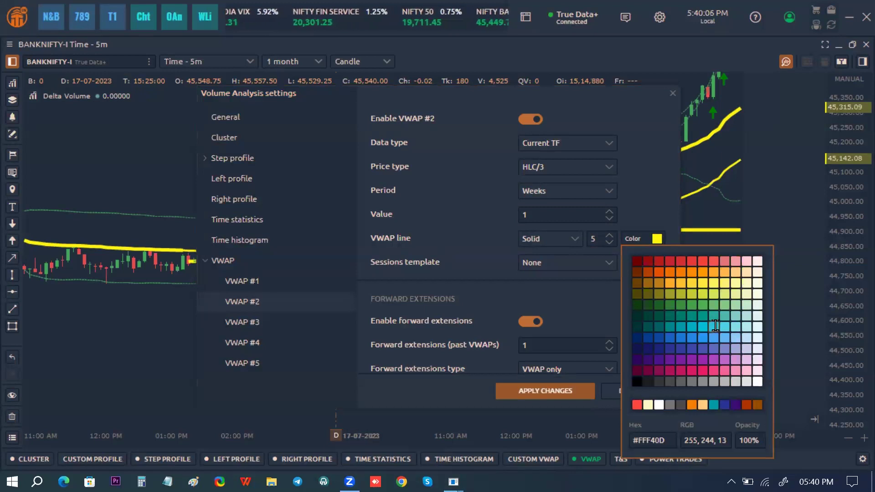
left_click(703, 305)
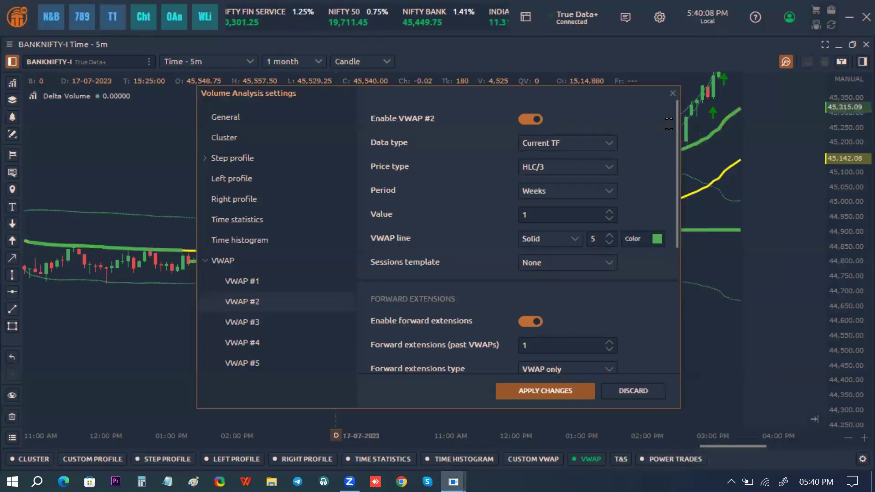
left_click(672, 94)
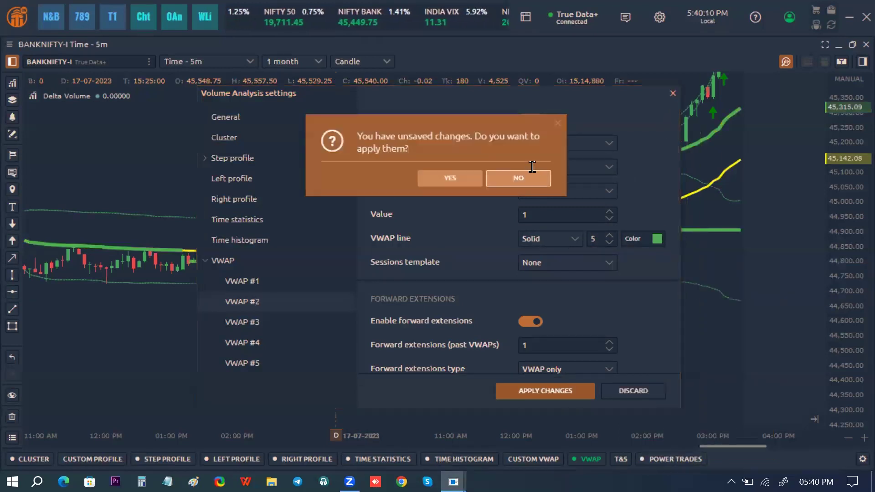
left_click(457, 178)
Reopen the VWAP settings and turn off forward extensions for VWAP #2.
scroll(506, 291, "down", 6)
left_click_drag(511, 306, 376, 326)
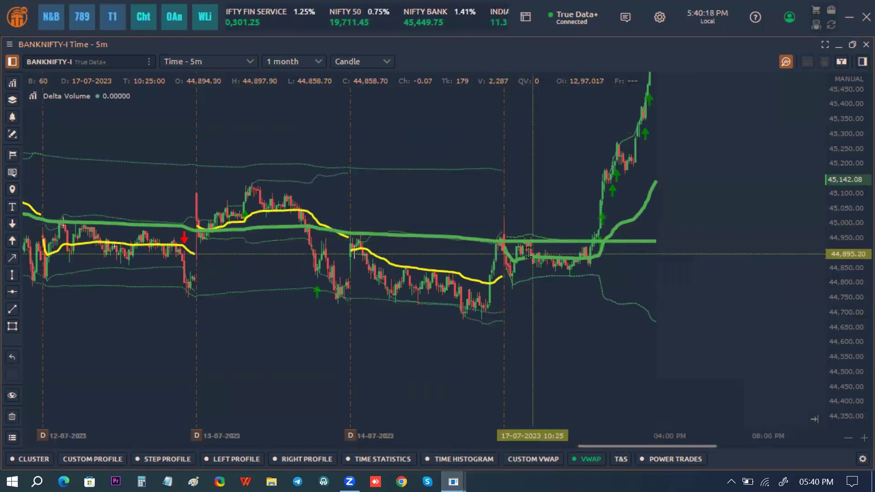
left_click(590, 457)
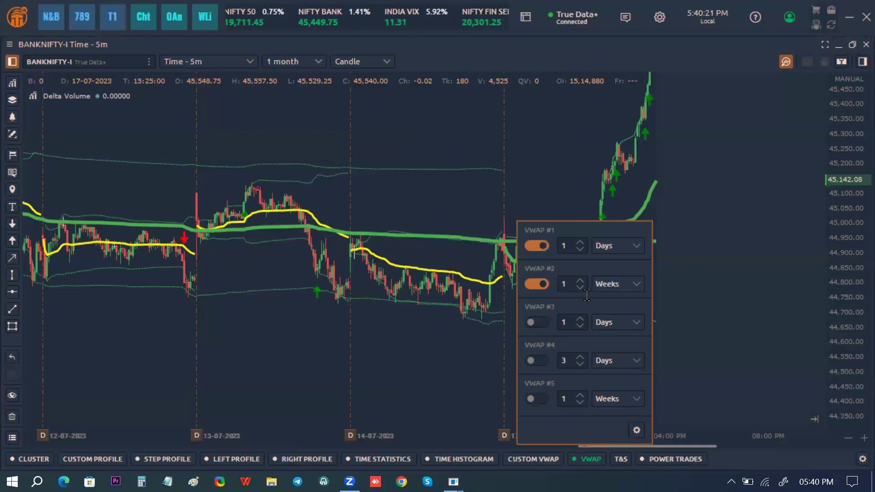
left_click(636, 430)
left_click(303, 309)
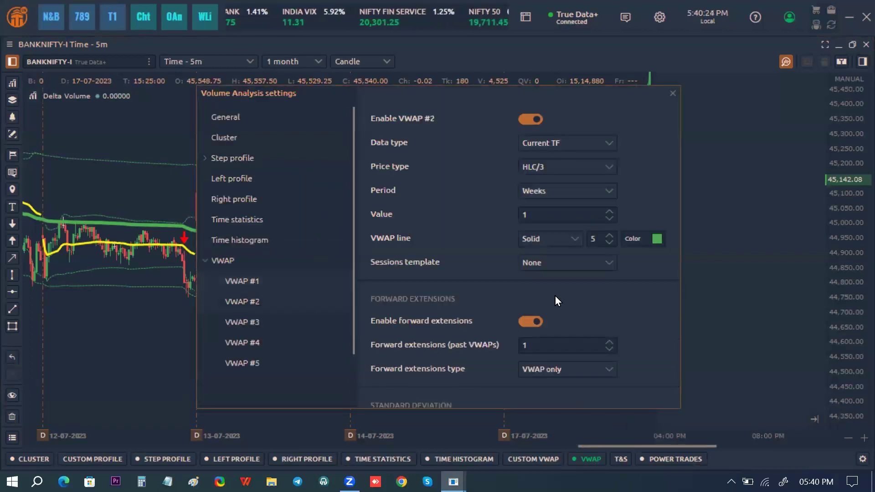
left_click(529, 322)
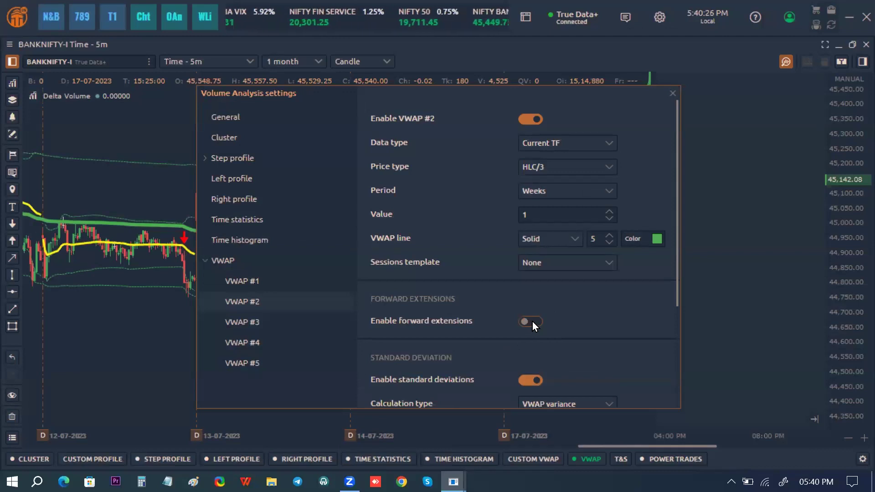
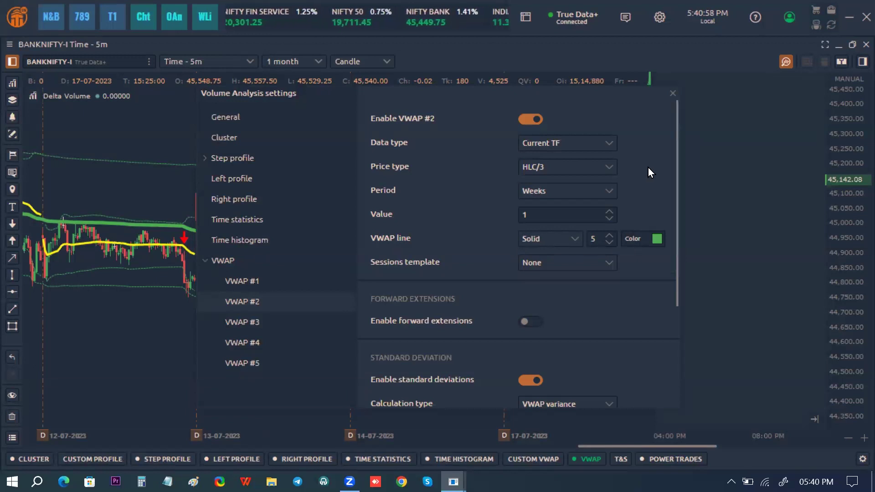
Turn off standard deviations for VWAP #2 and close the volume analysis settings.
left_click(672, 93)
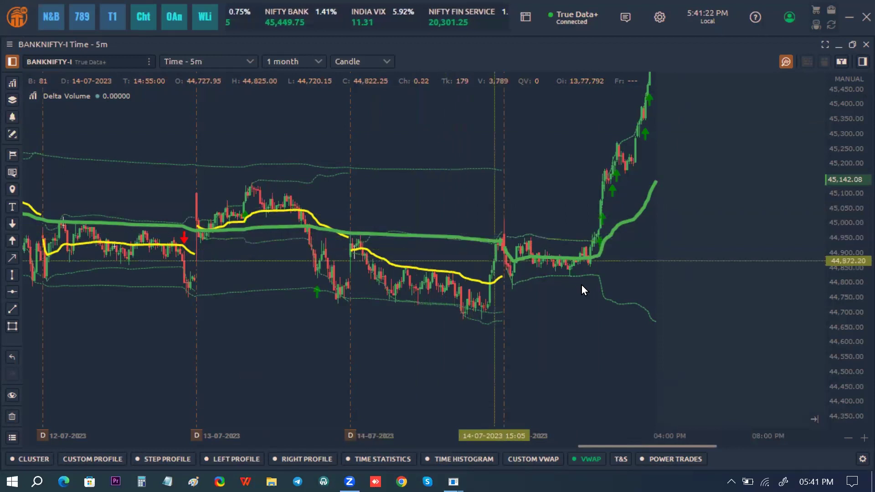
left_click(601, 457)
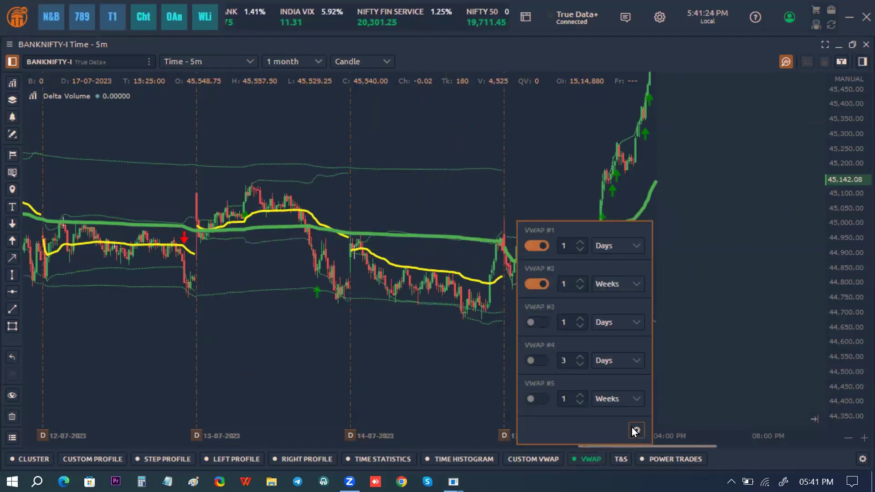
left_click(634, 429)
left_click(271, 301)
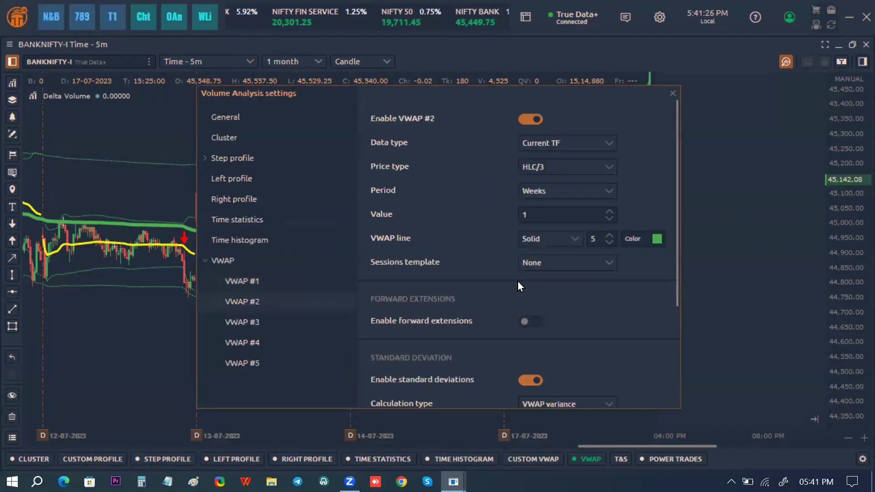
left_click(532, 380)
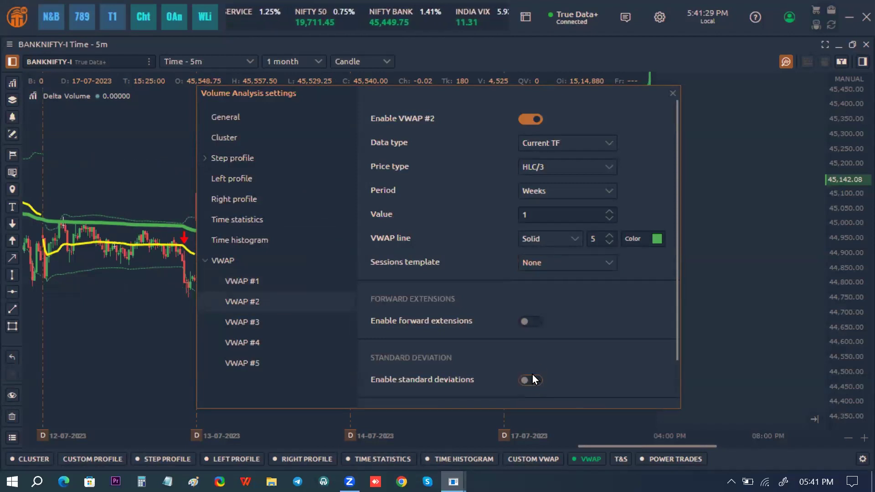
left_click(673, 93)
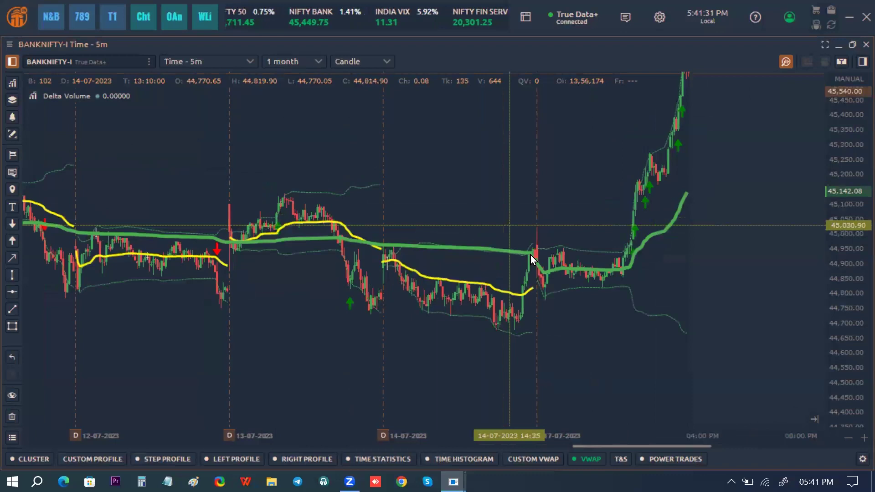
Examine how the daily and weekly VWAP lines relate to price across the earlier sessions, back to late June.
left_click_drag(649, 264, 524, 281)
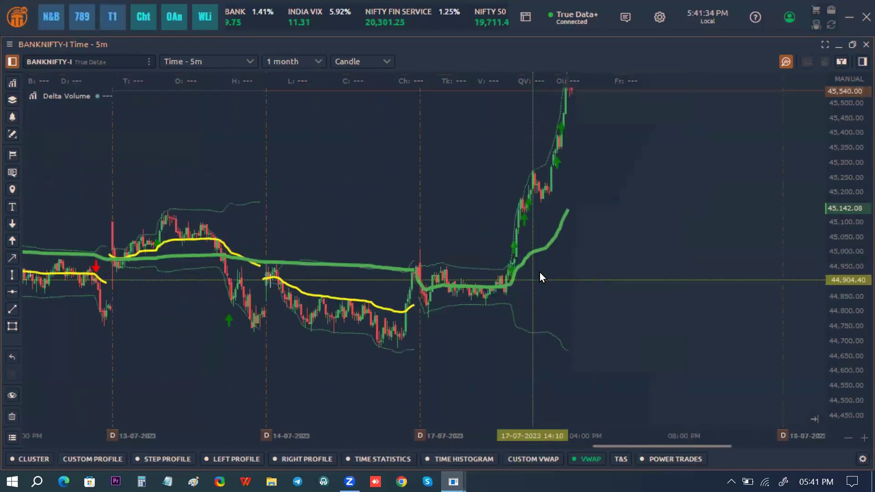
left_click_drag(415, 245, 556, 266)
left_click_drag(467, 305, 560, 296)
left_click_drag(290, 302, 514, 296)
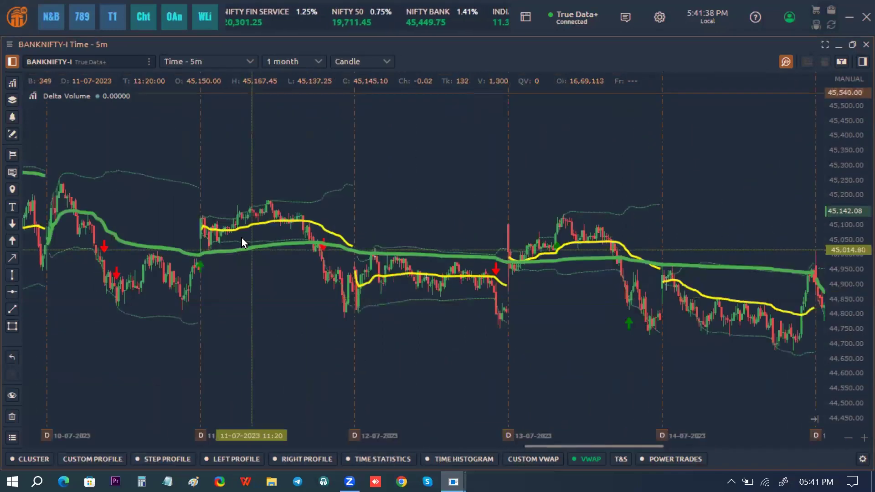
left_click_drag(194, 232, 345, 227)
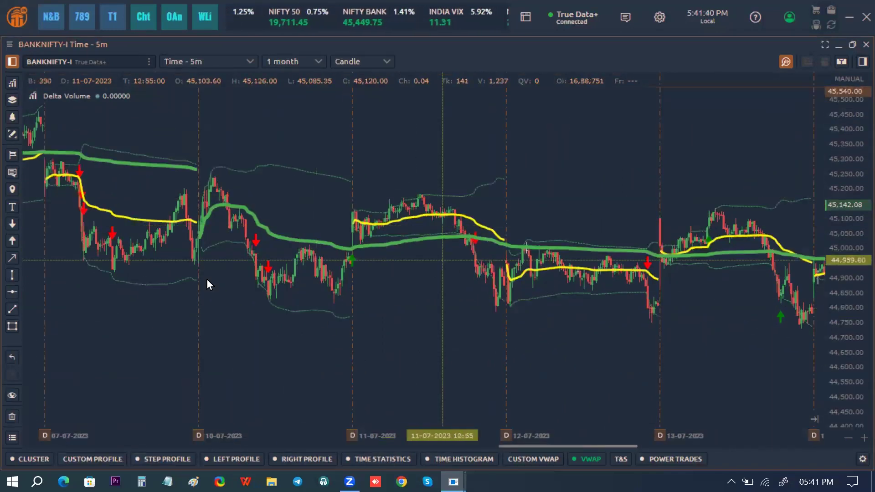
left_click_drag(97, 278, 351, 291)
scroll(350, 286, "down", 3)
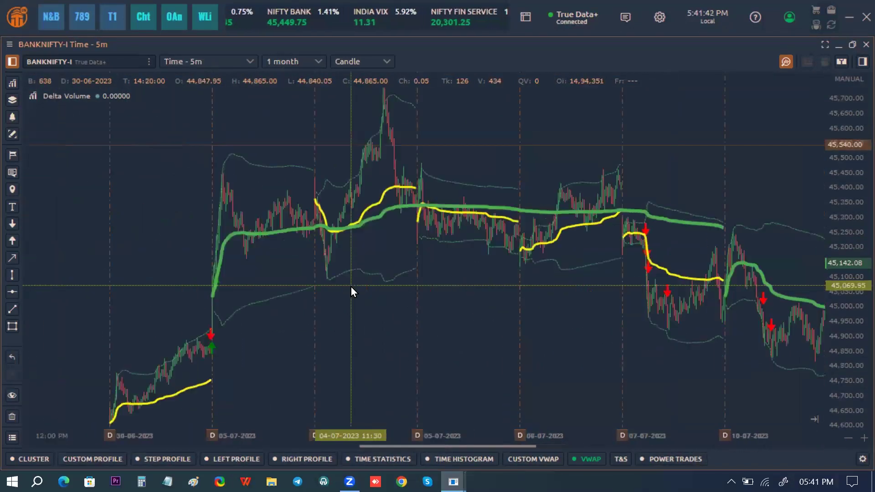
left_click_drag(256, 274, 420, 201)
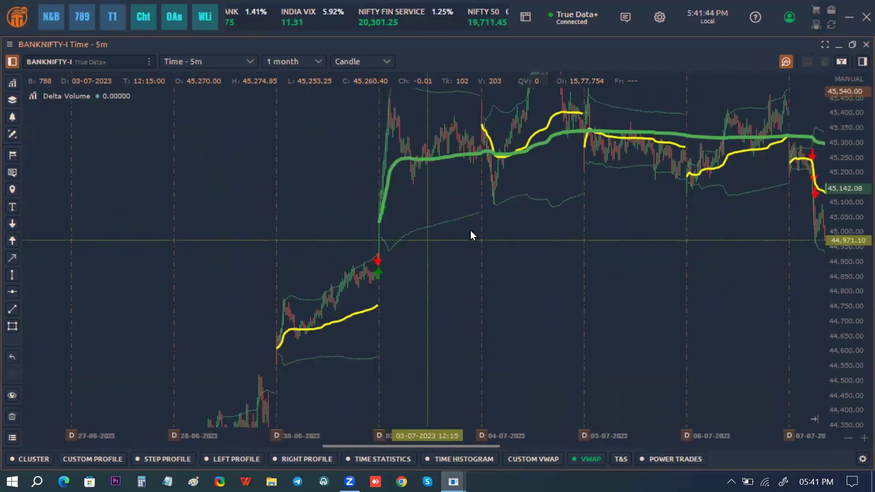
left_click_drag(470, 231, 278, 271)
left_click_drag(488, 234, 401, 234)
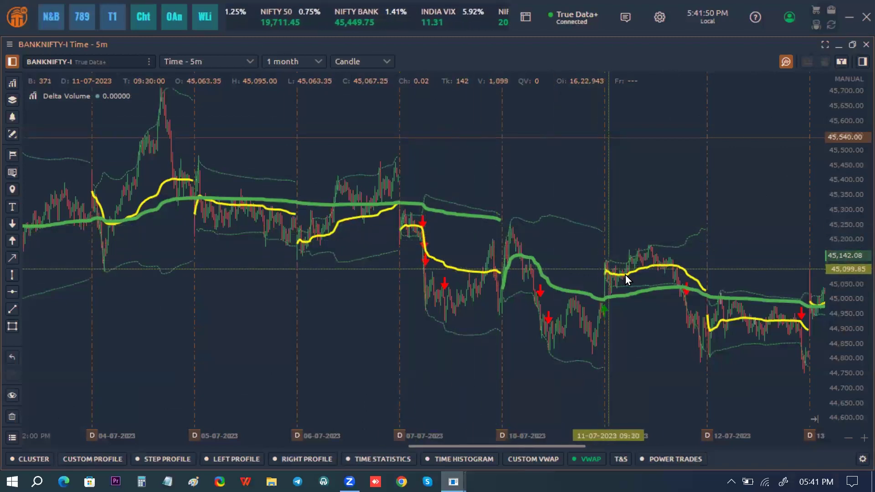
Turn off VWAP #1 and VWAP #2 on the chart.
left_click_drag(546, 445, 588, 445)
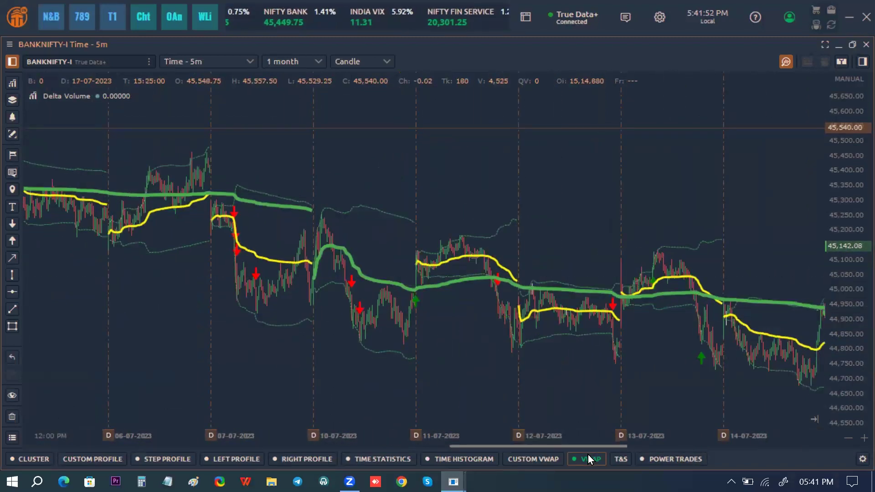
left_click(588, 457)
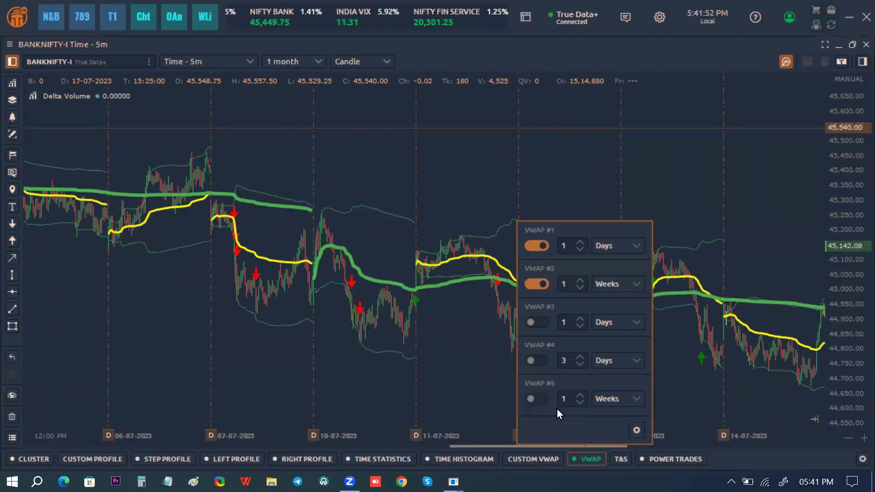
left_click(533, 246)
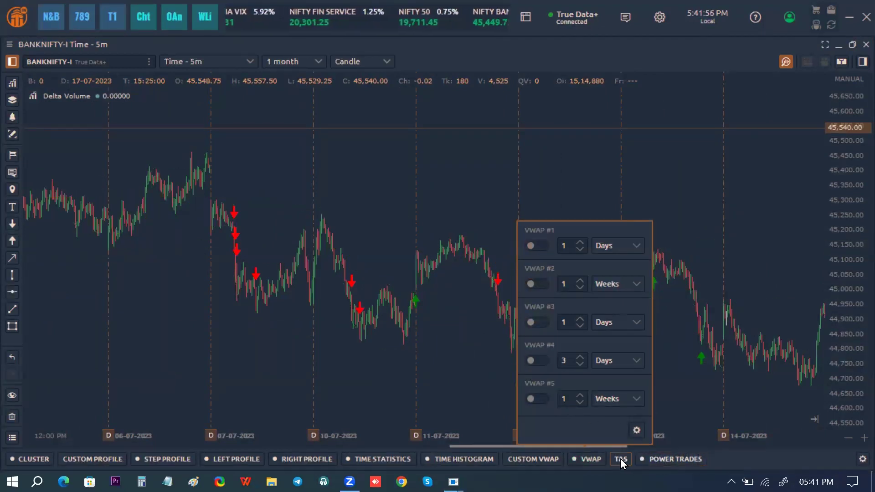
Remove the Delta Volume indicator with its arrows from the chart and bring the latest session's candles into view.
left_click(688, 457)
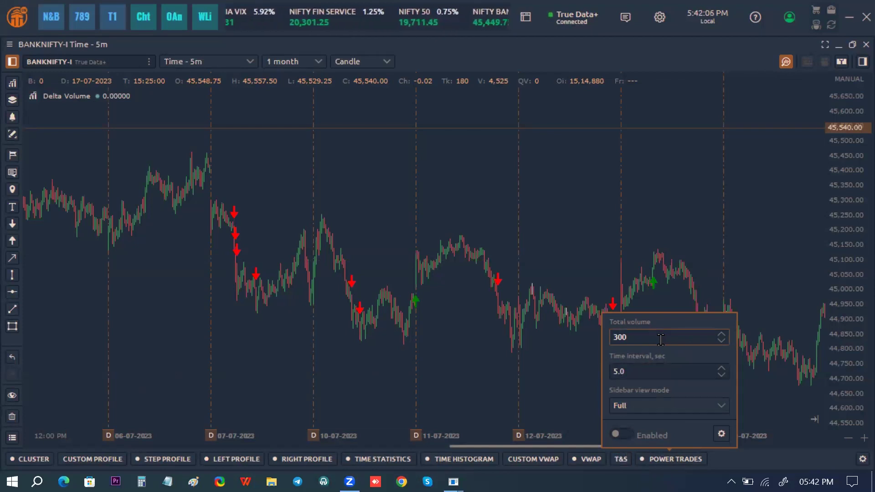
left_click(546, 265)
scroll(300, 226, "down", 5)
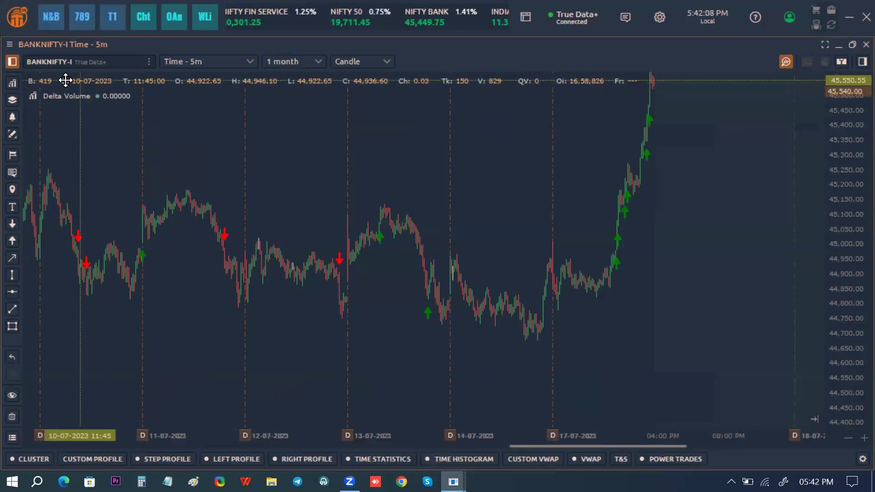
scroll(375, 207, "up", 5)
scroll(375, 207, "up", 1)
left_click_drag(248, 197, 525, 239)
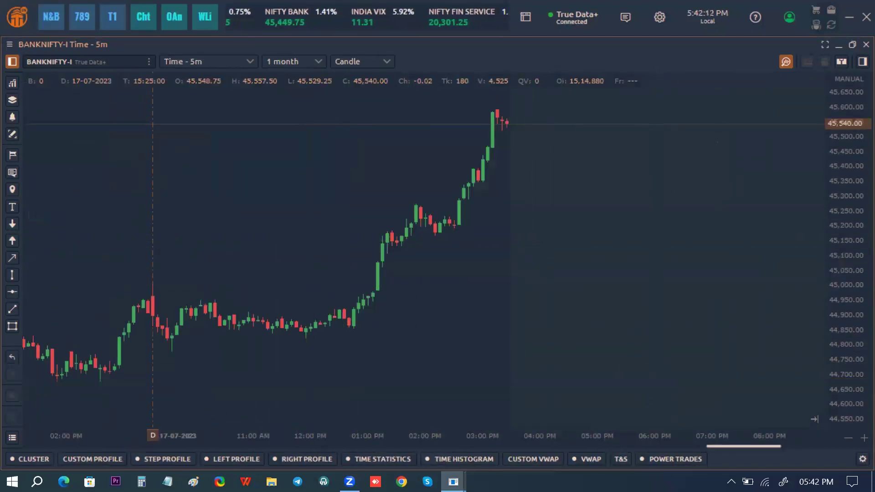
Enable Power Trades with the chart history limited to 1 day, and narrow the trades table to give the chart more room.
left_click(677, 460)
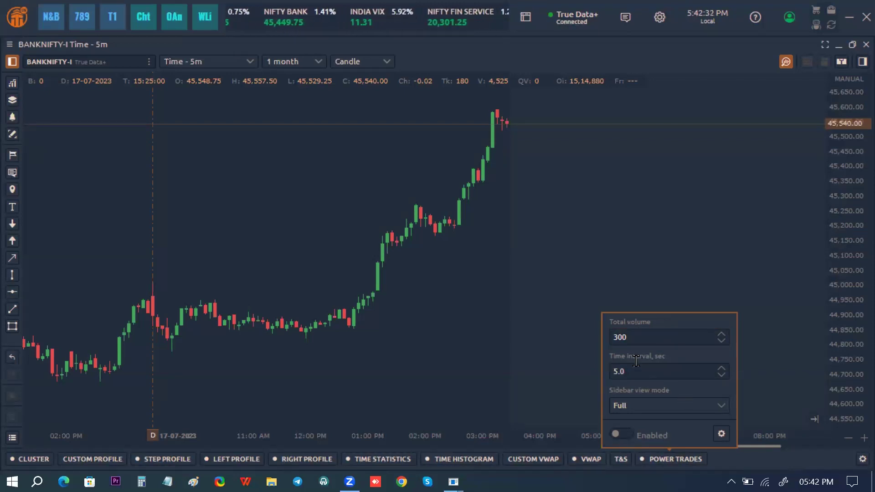
left_click(621, 433)
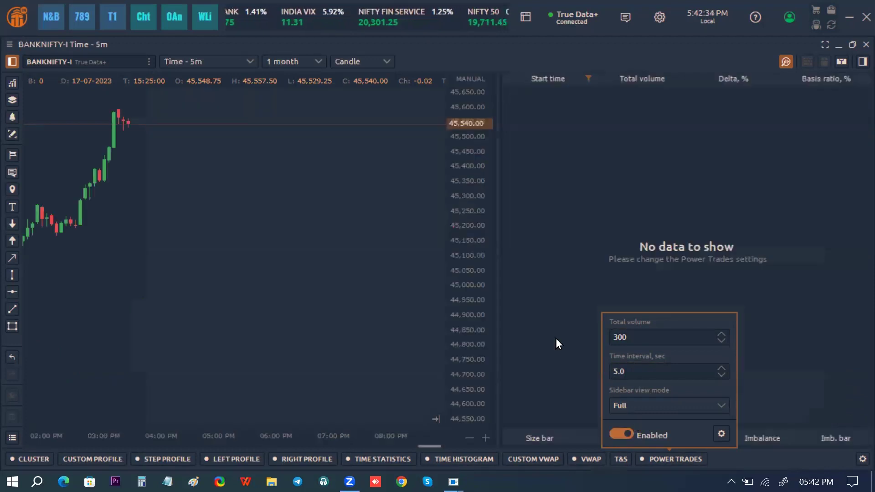
left_click(300, 59)
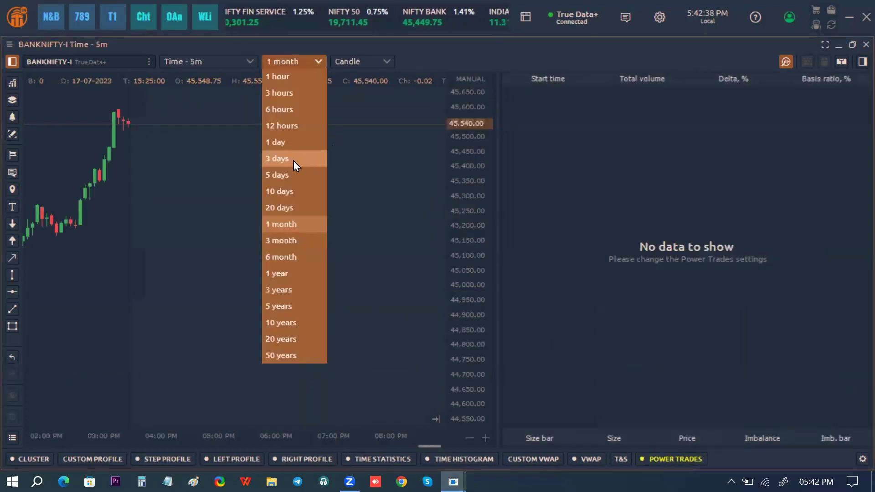
left_click(288, 142)
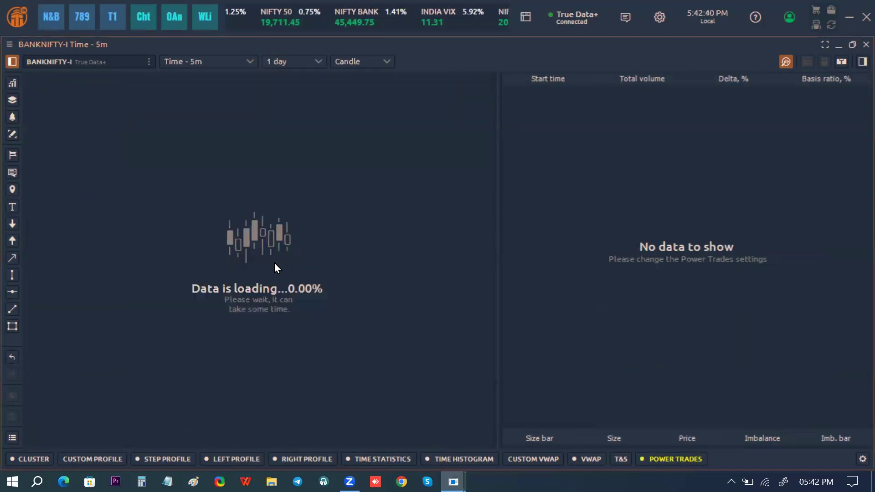
left_click_drag(497, 258, 730, 255)
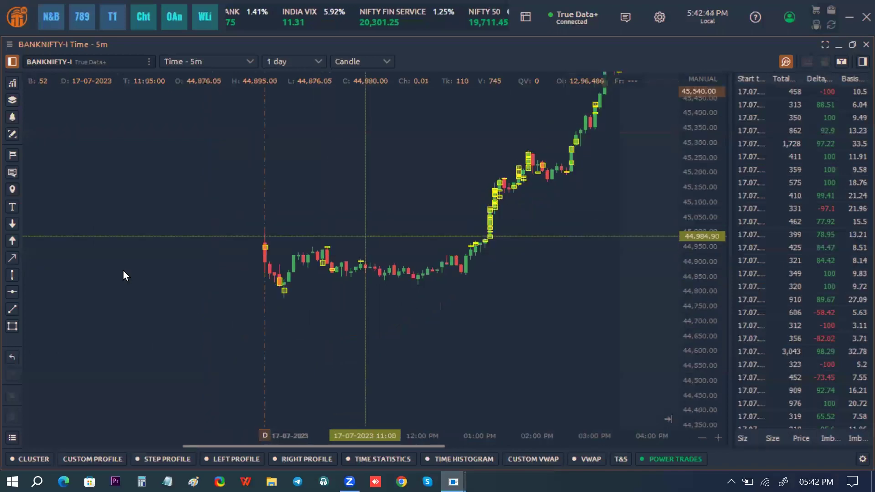
Draw a rectangle around the morning's sideways candles to highlight the range before the rally, and delete it again.
left_click(12, 327)
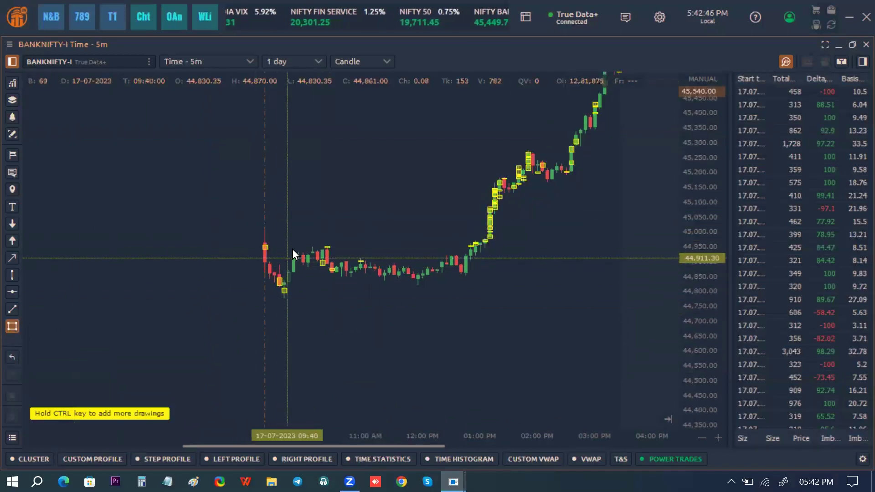
mouse_move(284, 235)
left_mouse_down()
mouse_move(436, 277)
mouse_move(461, 302)
left_mouse_up()
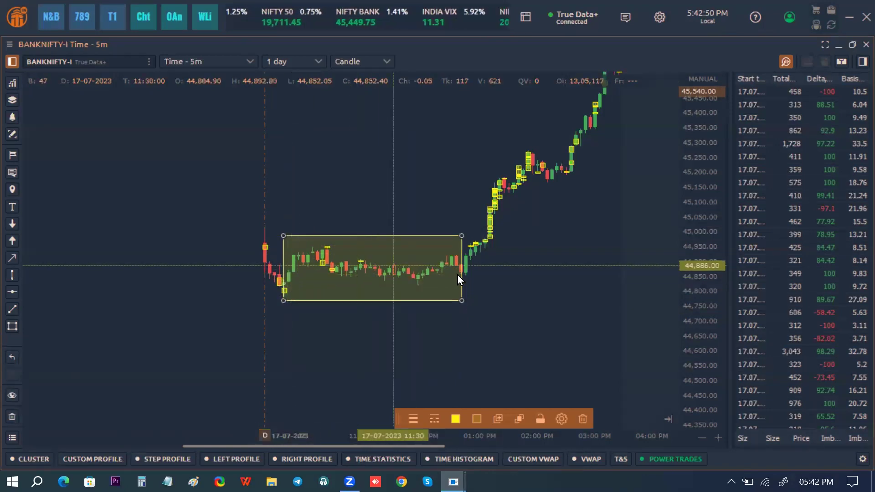
left_click_drag(528, 288, 368, 278)
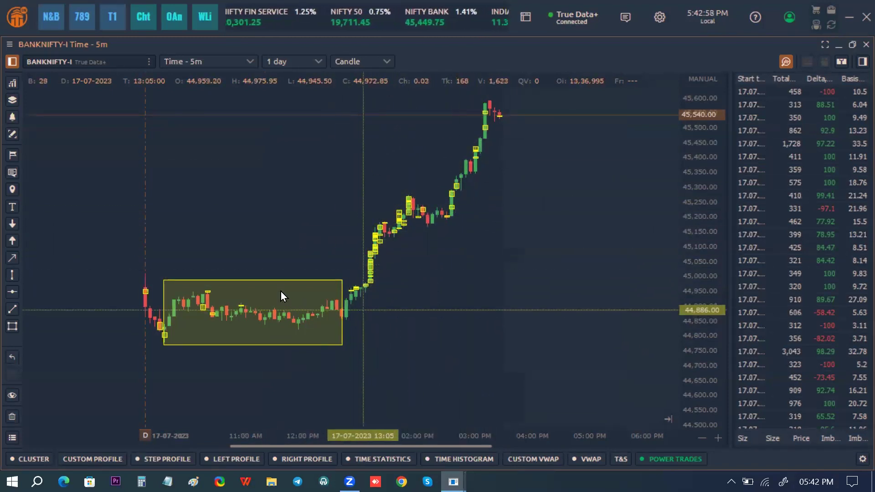
left_click(259, 280)
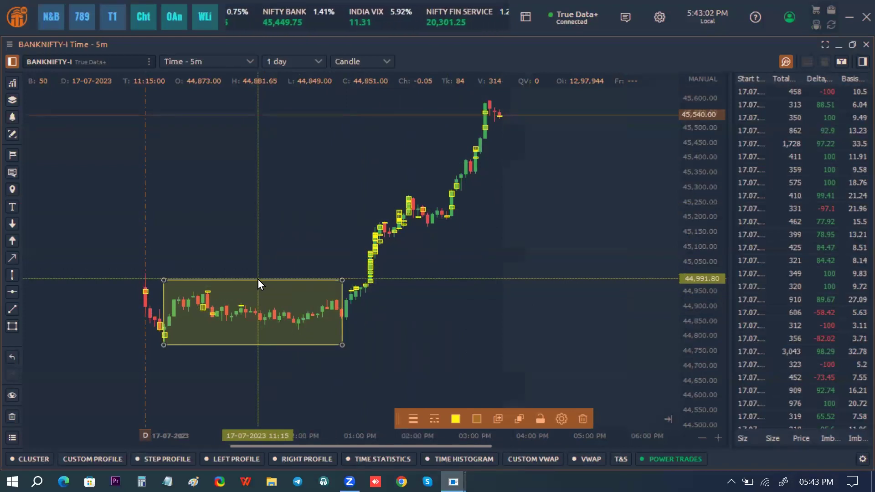
key("Delete")
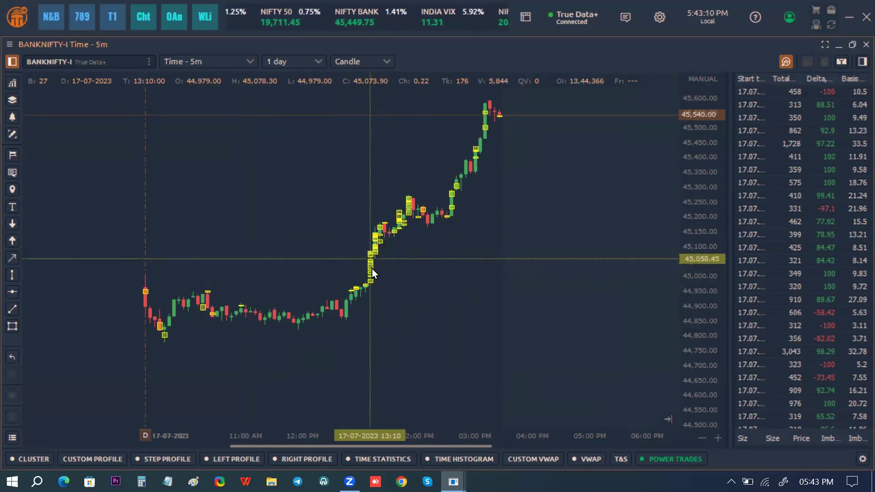
Examine the Power Trades markers on the 17-07-2023 candles, checking volume, delta and basis ratio around the 13:10 breakout.
left_click_drag(419, 280, 612, 274)
scroll(612, 272, "up", 5)
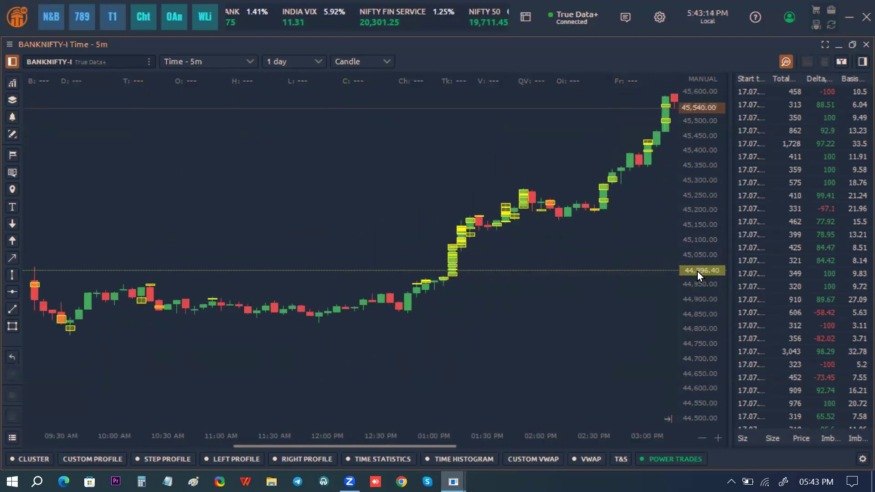
scroll(697, 272, "up", 4)
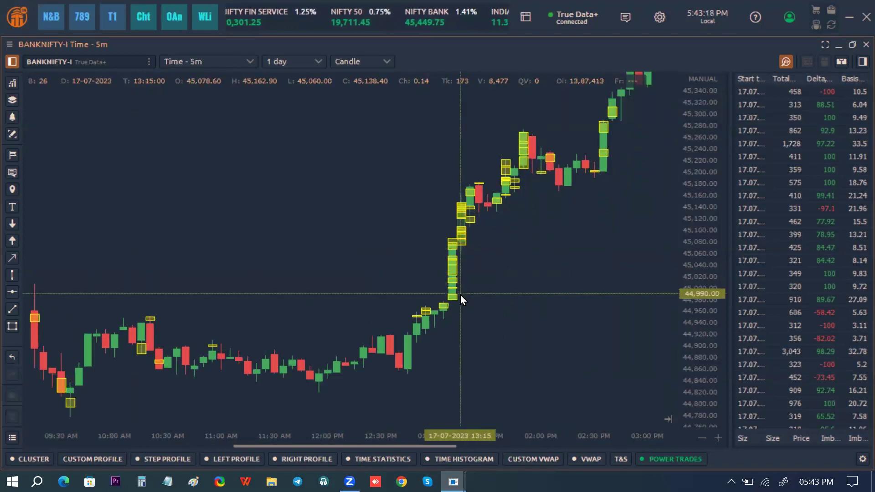
left_click_drag(469, 284, 558, 307)
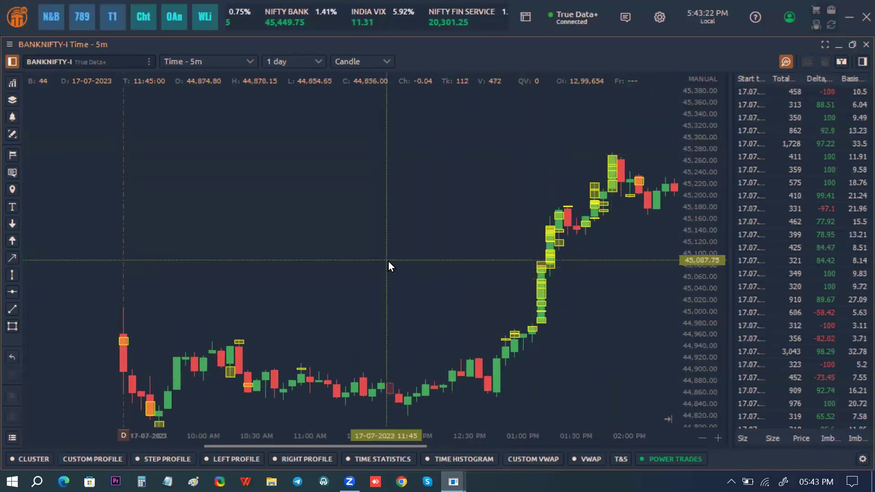
left_click_drag(272, 335, 370, 316)
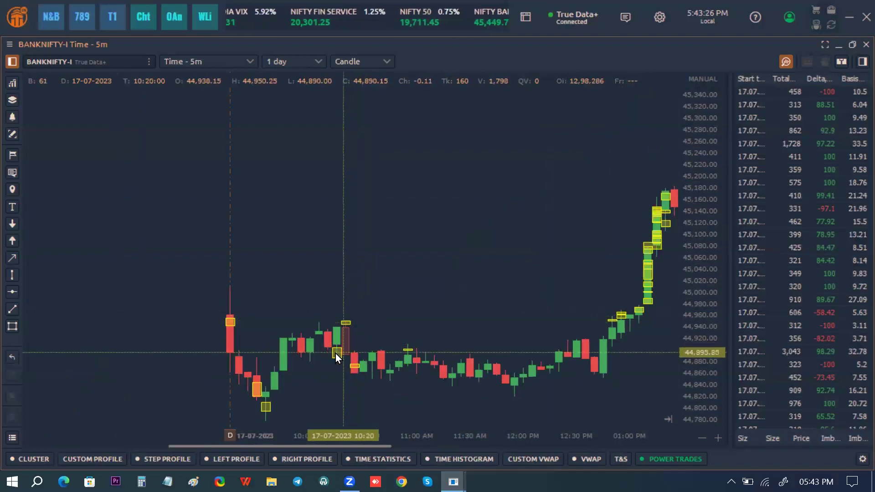
left_click_drag(504, 319, 353, 294)
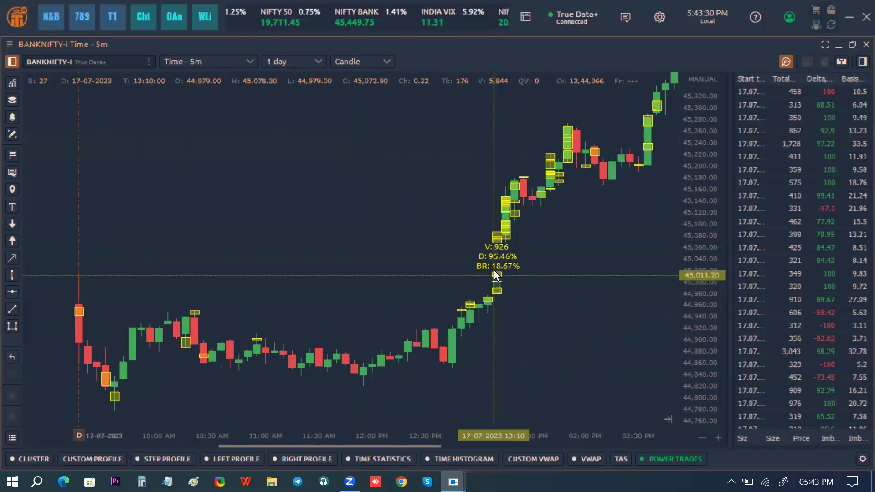
left_click_drag(496, 241, 362, 253)
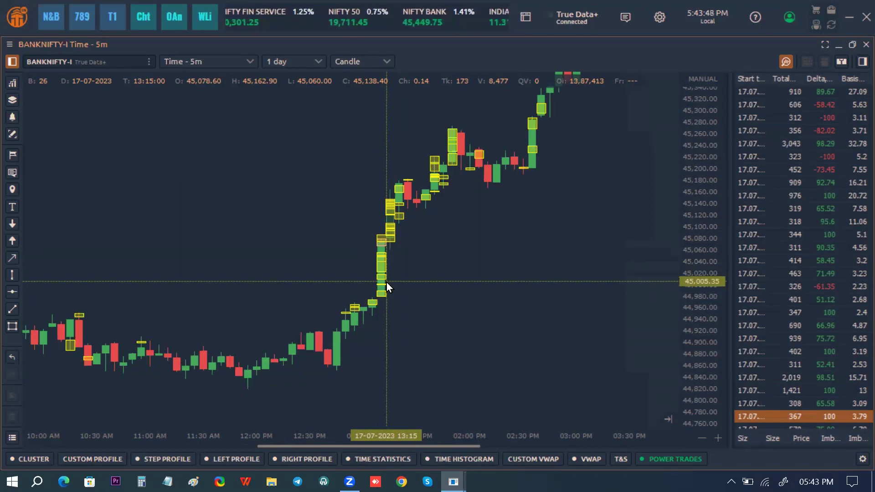
Turn off Power Trades and recentre the plain candle chart.
left_click(685, 457)
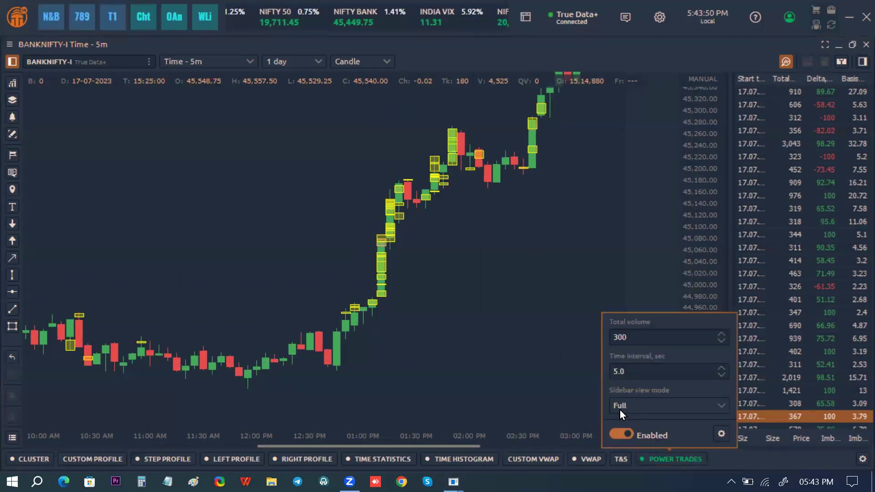
left_click(618, 430)
left_click_drag(634, 301, 599, 331)
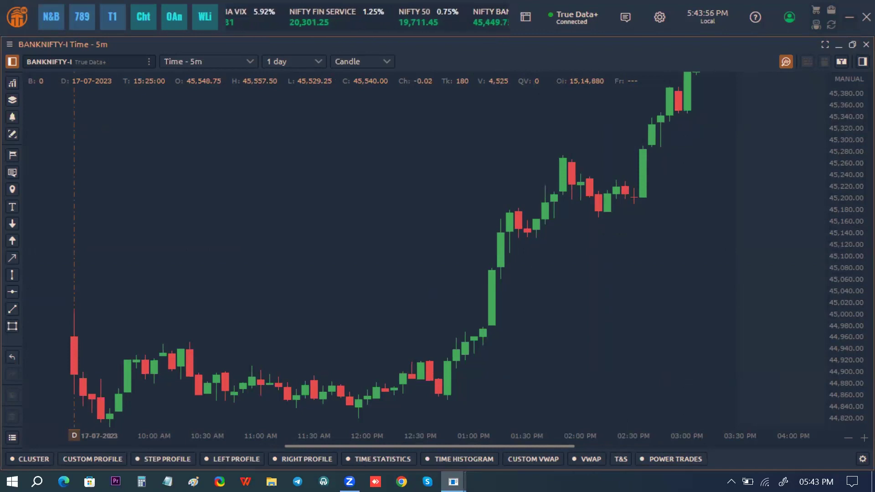
Leave the BANKNIFTY-I chart and open the Market Replay tool in a maximized window.
left_click(853, 44)
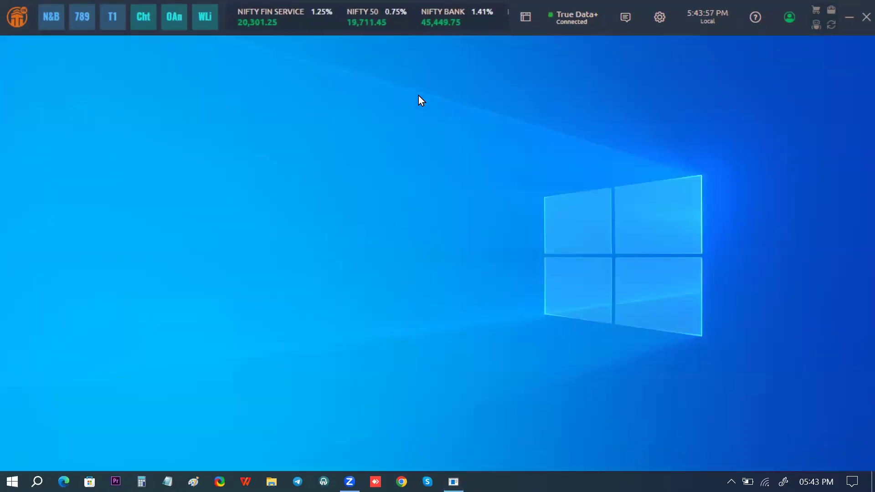
left_click(12, 11)
scroll(181, 202, "down", 5)
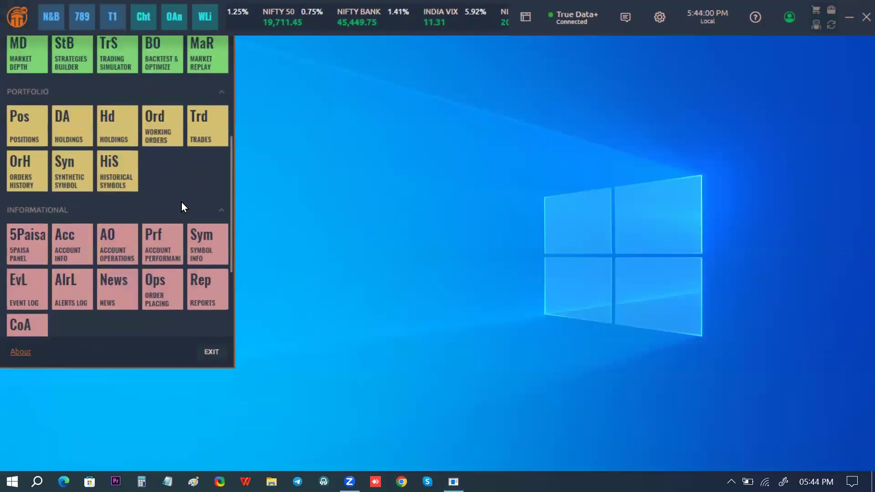
scroll(181, 207, "up", 3)
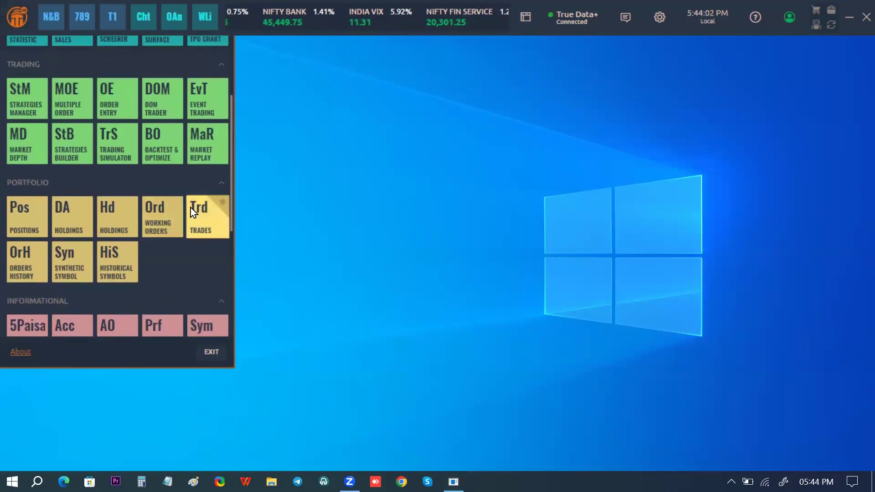
scroll(190, 207, "up", 2)
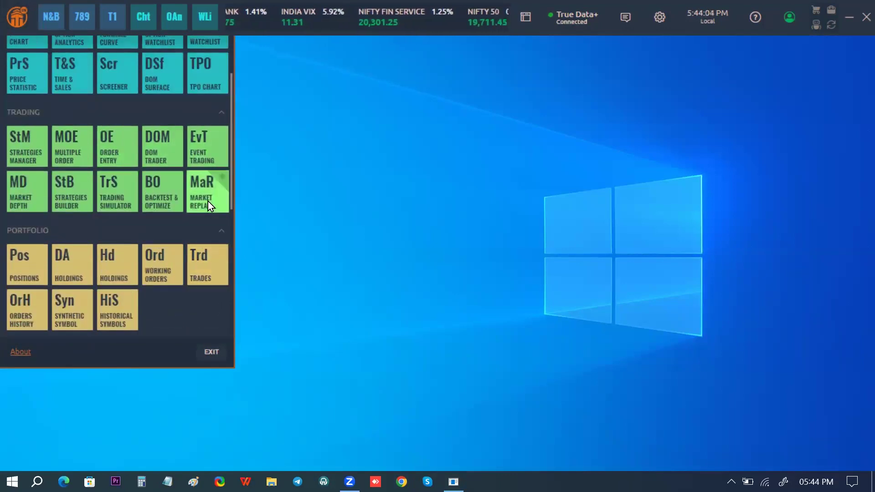
left_click(208, 201)
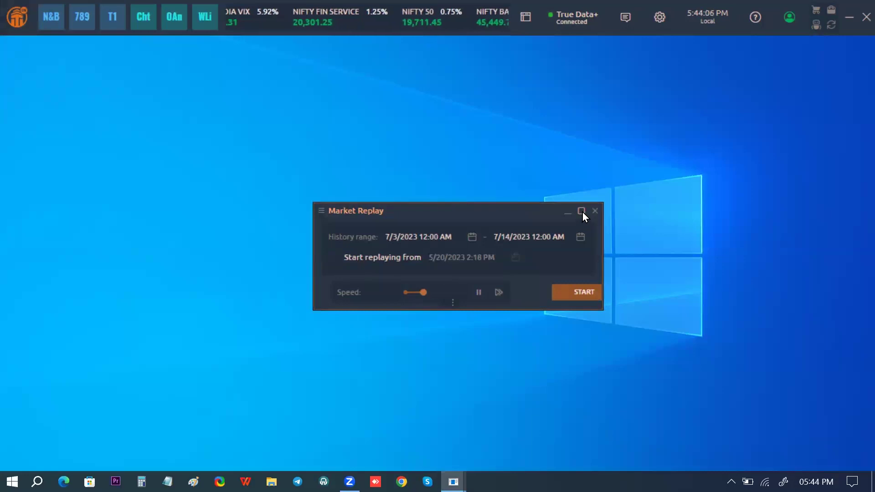
left_click(582, 211)
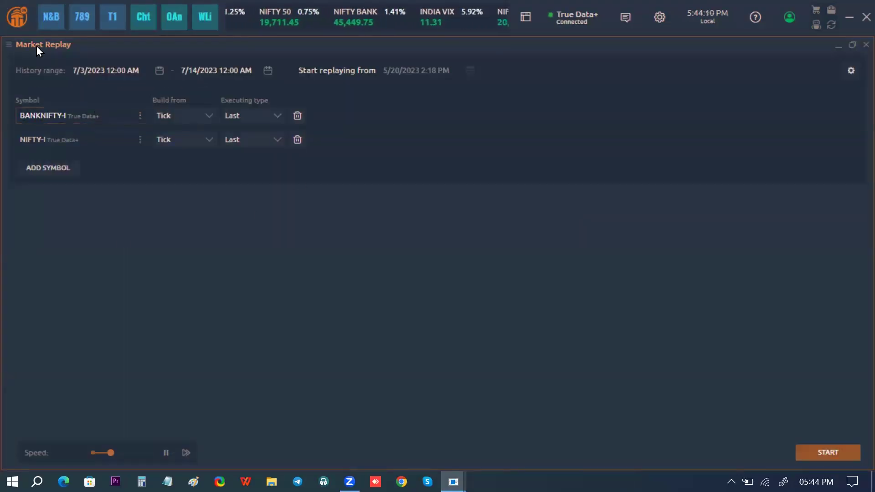
Set the end of the replay history range to 7/17/2023 and check the Build from choices for BANKNIFTY-I.
left_click(158, 70)
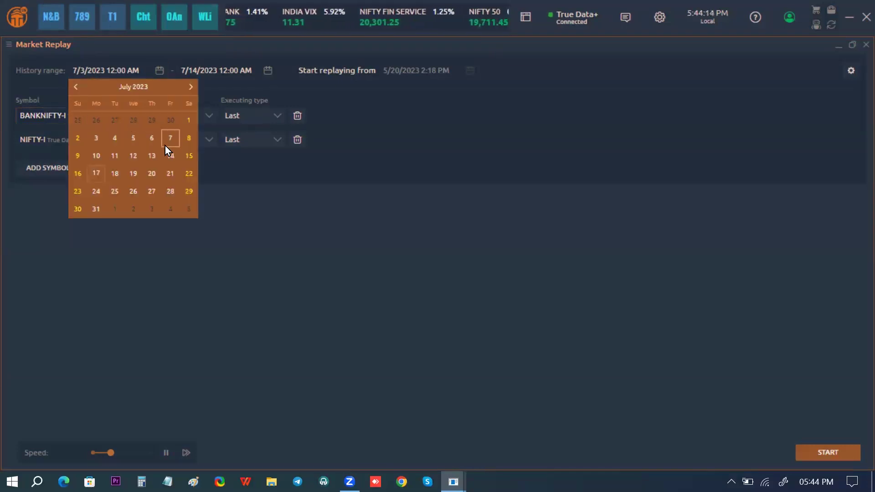
left_click(294, 132)
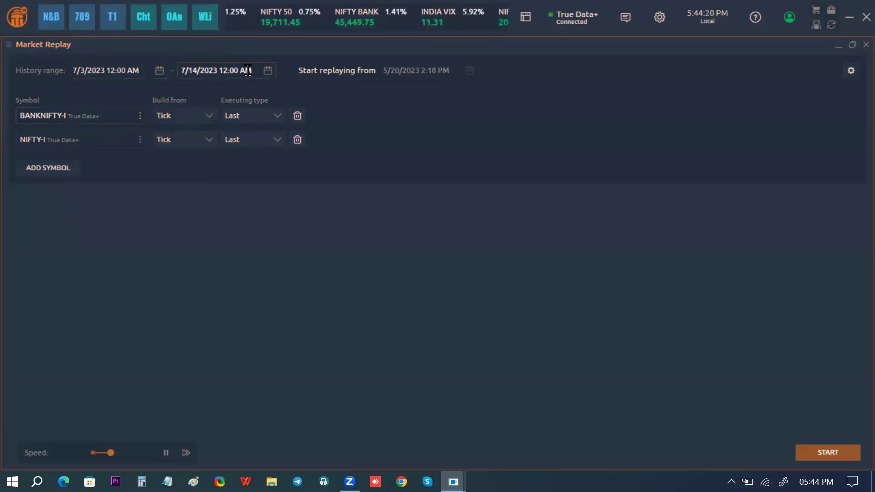
left_click(267, 70)
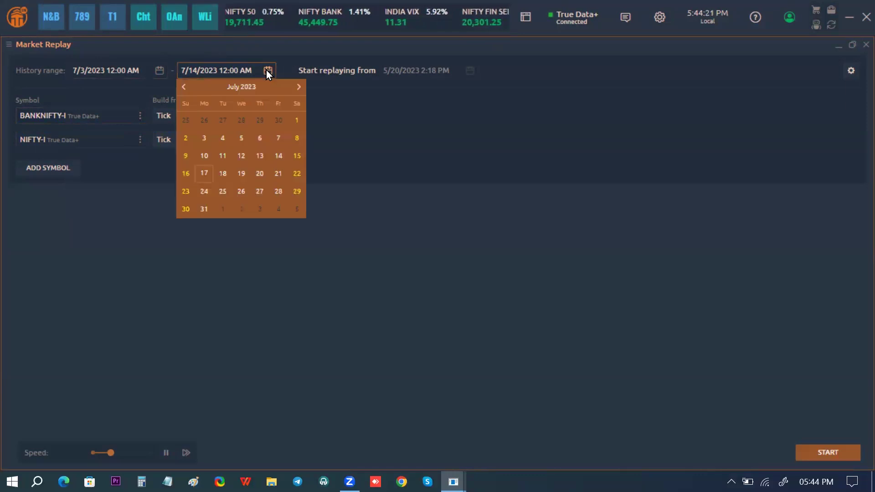
left_click(204, 174)
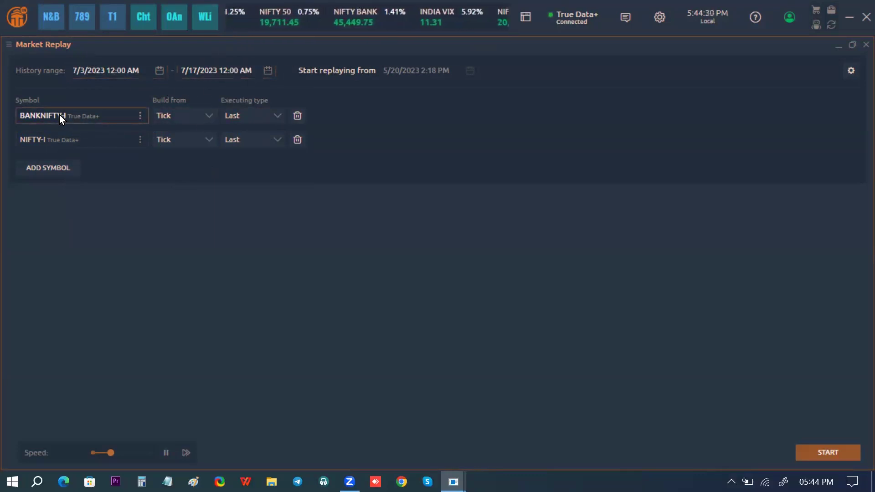
left_click(201, 116)
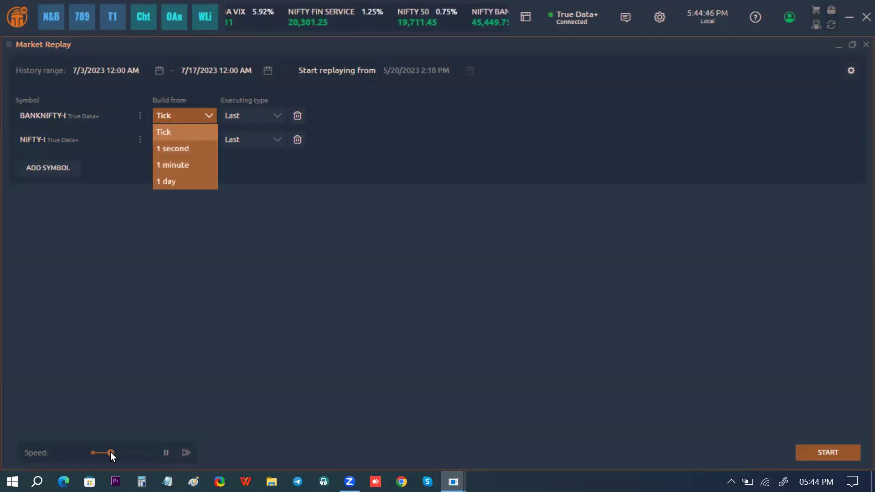
left_click(256, 48)
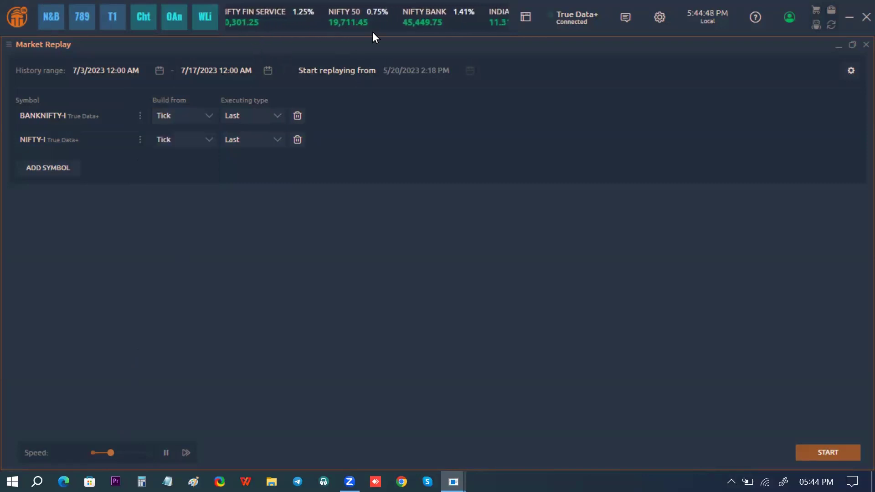
Try the replay speed at 100% and return it to 30%, resizing the Market Replay window in between.
left_click_drag(110, 454, 151, 453)
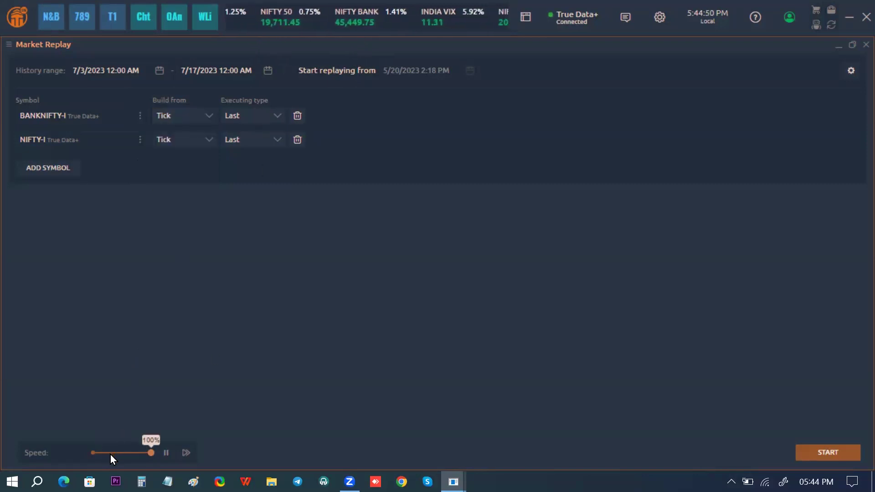
double_click(296, 47)
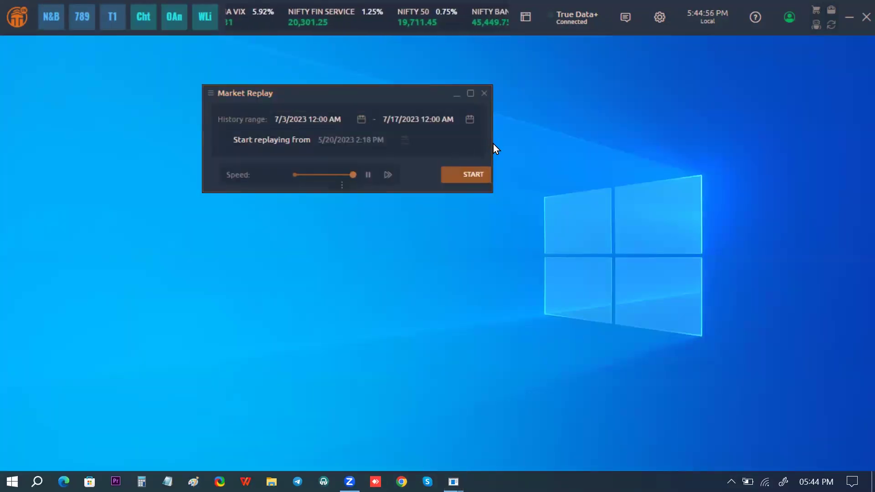
left_click_drag(491, 140, 662, 141)
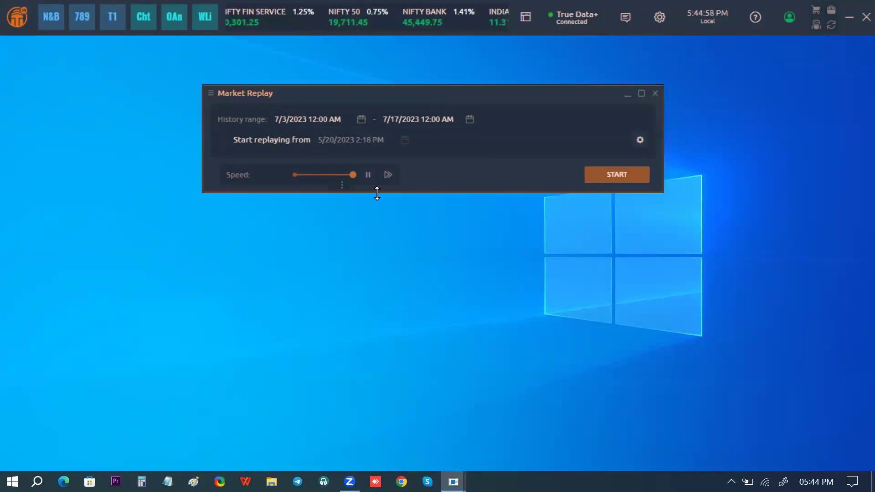
left_click_drag(348, 175, 313, 175)
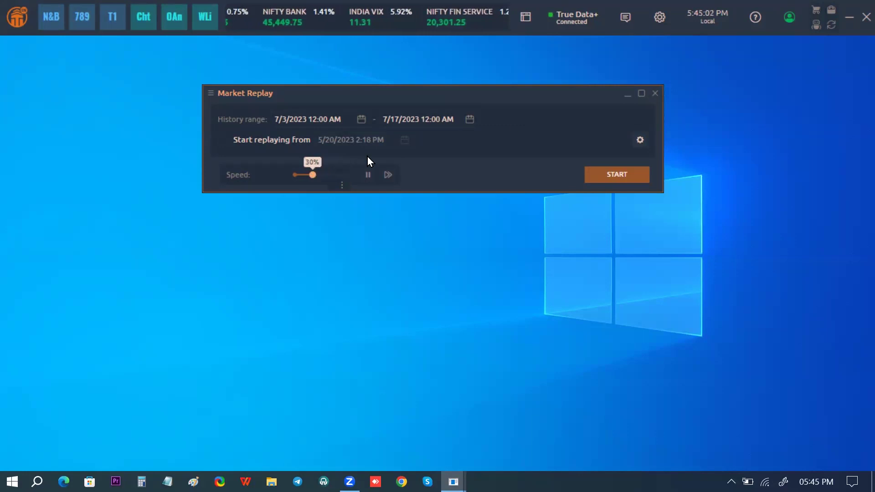
left_click(640, 93)
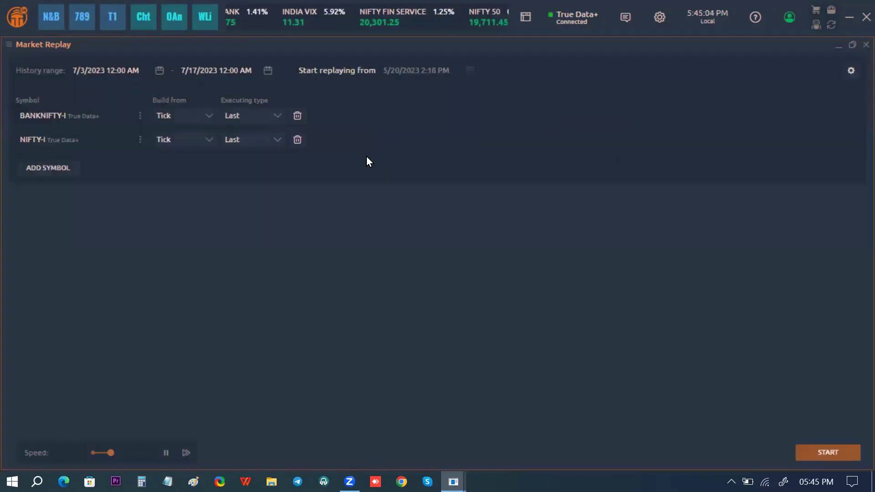
Start the market replay and open a chart visualizer for both BANKNIFTY-I and NIFTY-I.
left_click(836, 459)
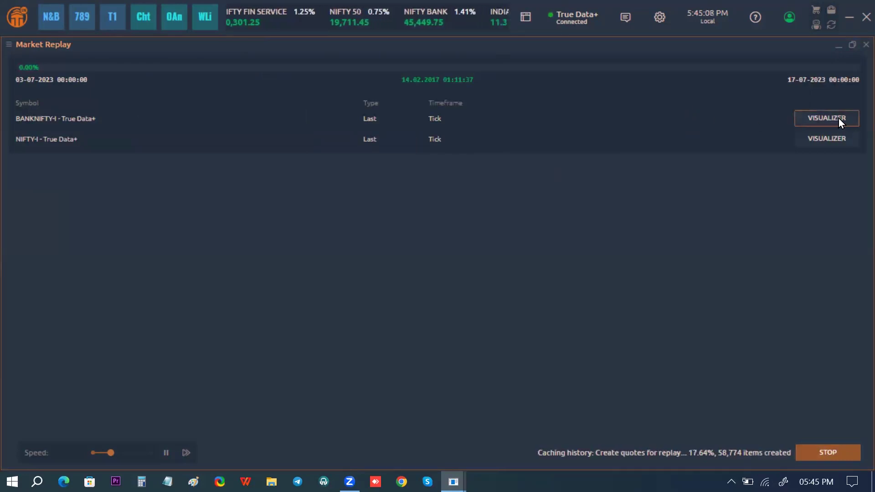
left_click(803, 117)
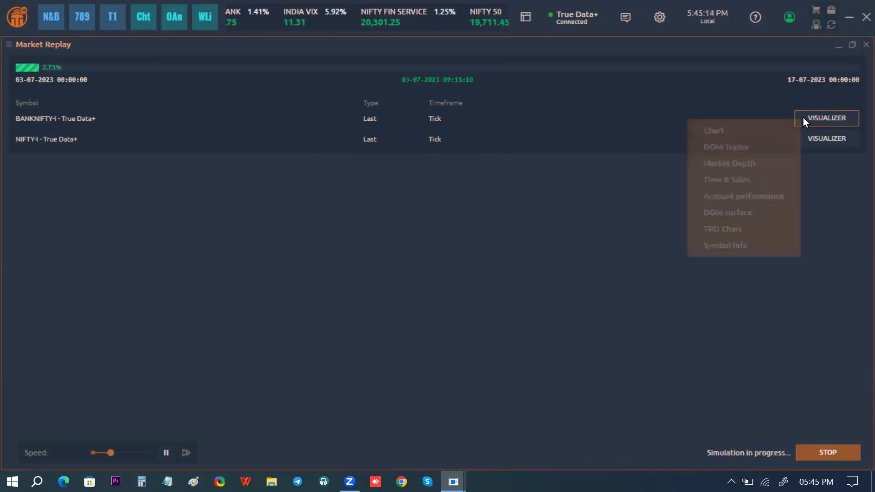
left_click(763, 130)
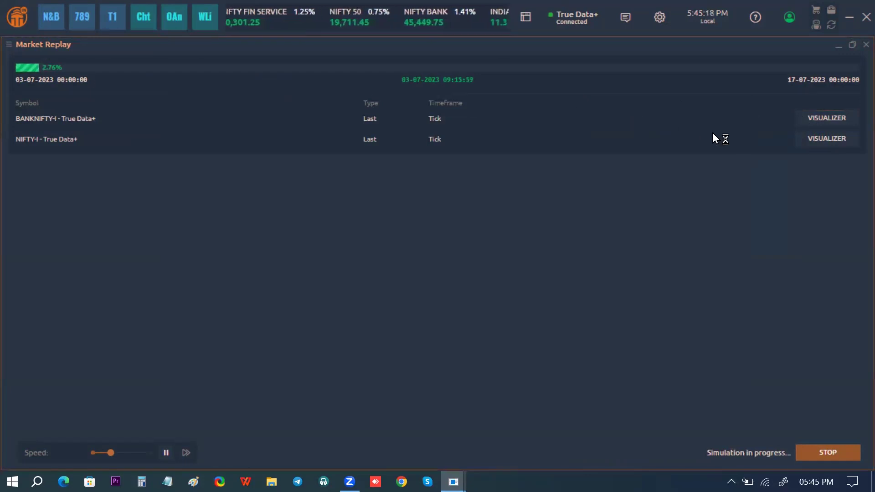
left_click(835, 138)
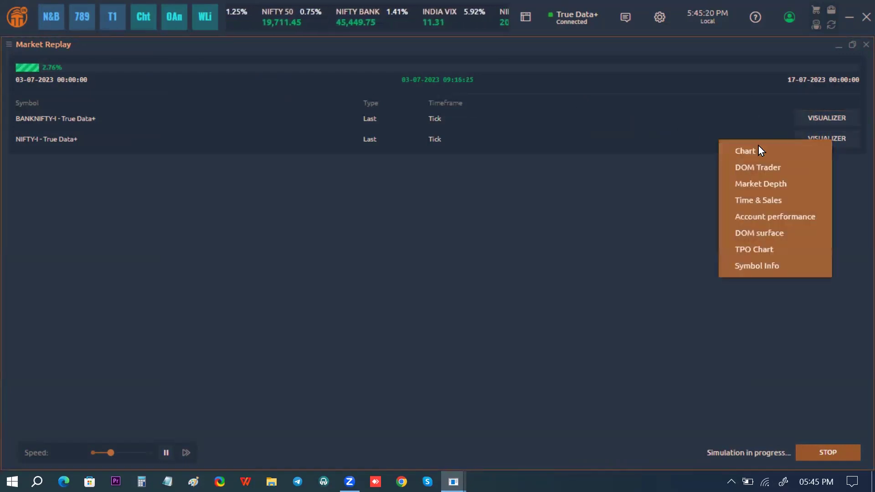
left_click(758, 147)
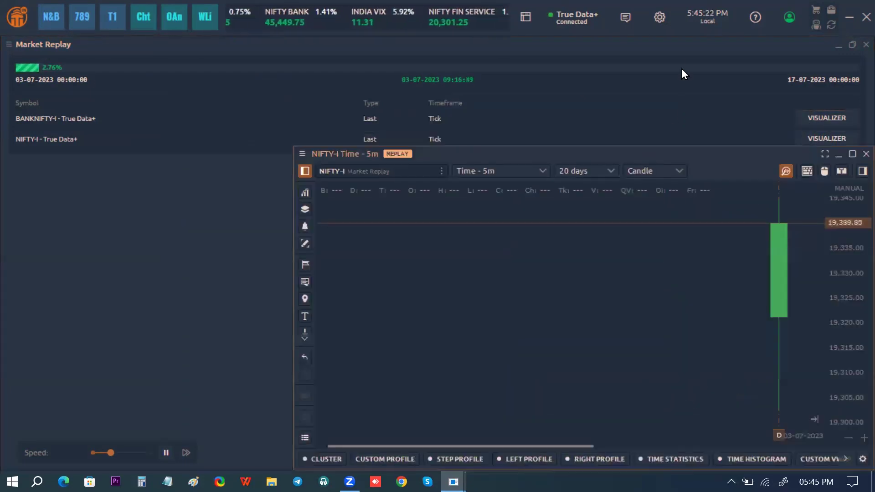
Minimize Market Replay, tile the BANKNIFTY-I and NIFTY-I replay charts side by side, and set both price scales to automatic.
left_click(836, 45)
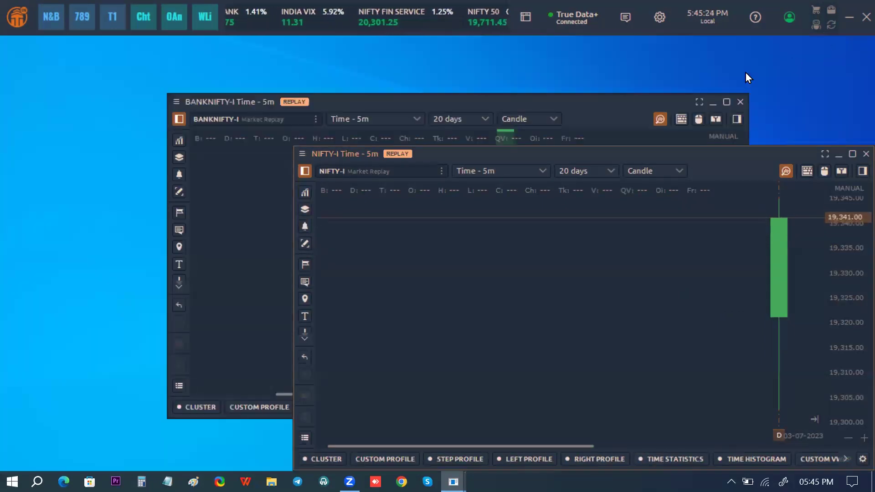
left_click(573, 102)
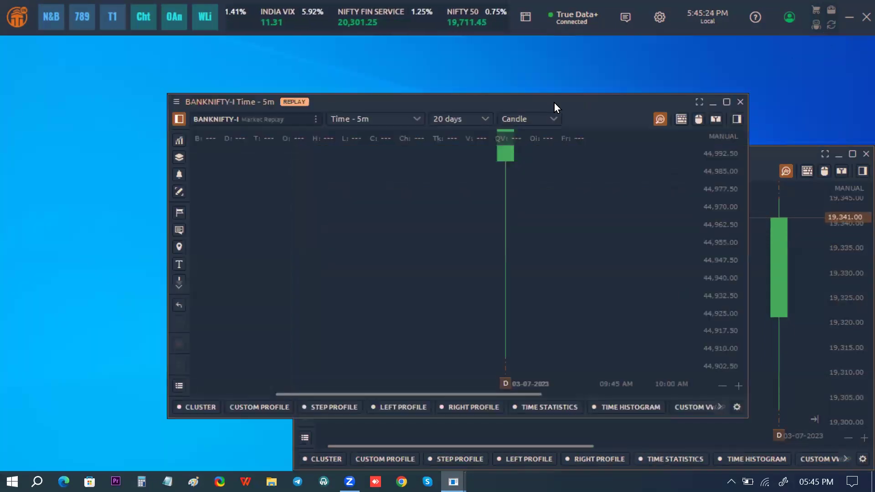
key("super+Left")
left_click(584, 138)
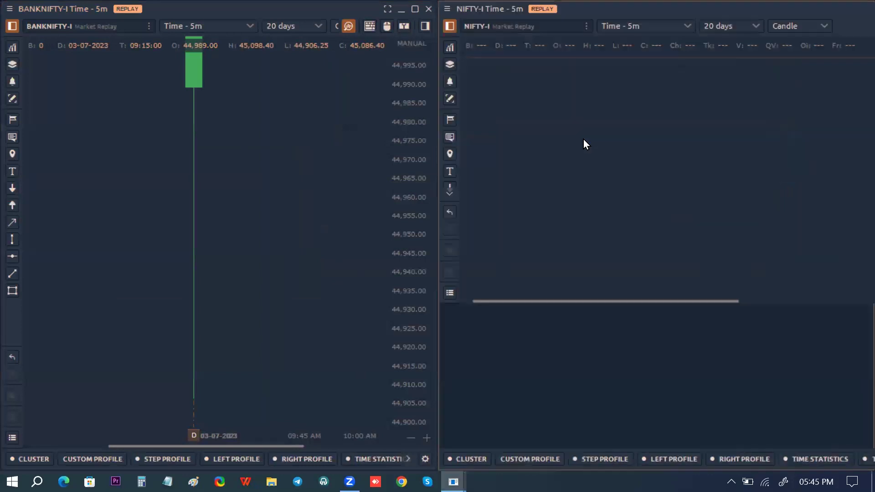
left_click(410, 43)
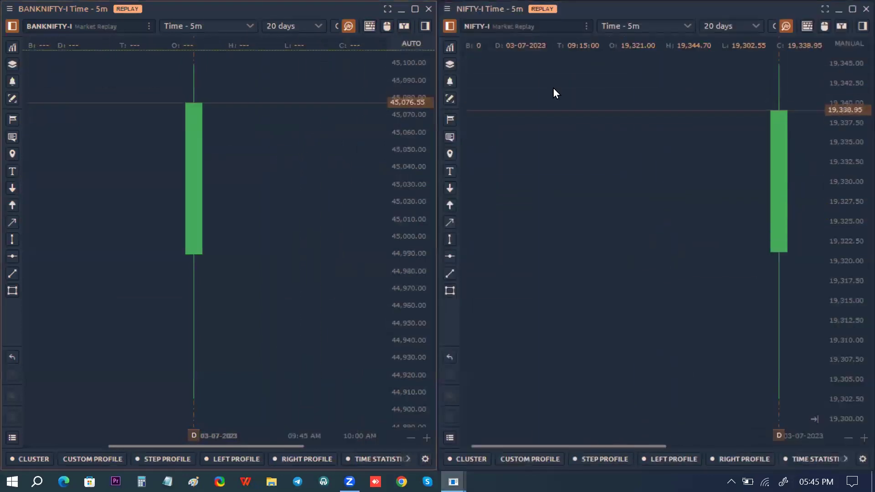
left_click(848, 44)
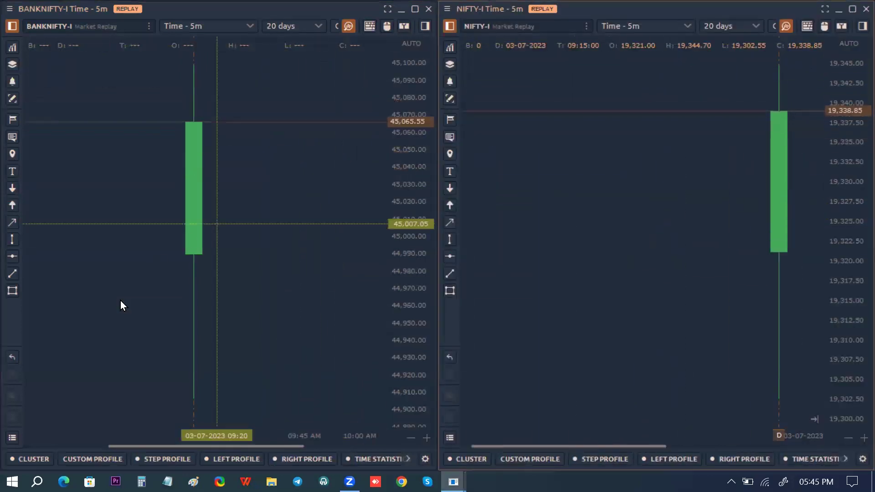
Enable the Imbalance cluster display on both the BANKNIFTY-I and NIFTY-I replay charts.
left_click(36, 457)
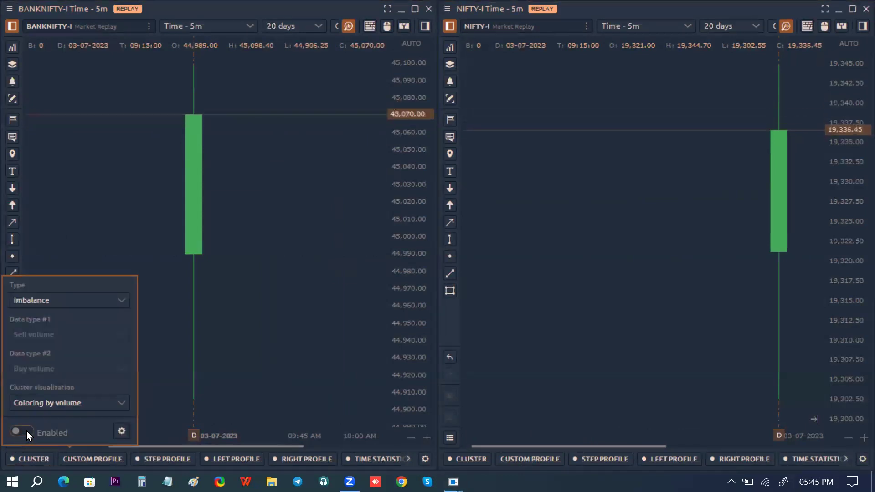
left_click(26, 432)
left_click(542, 376)
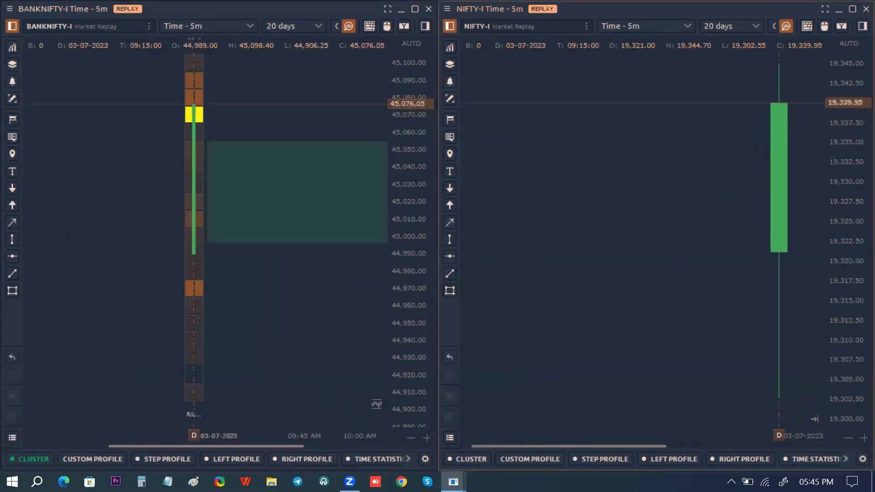
left_click(468, 459)
left_click(419, 431)
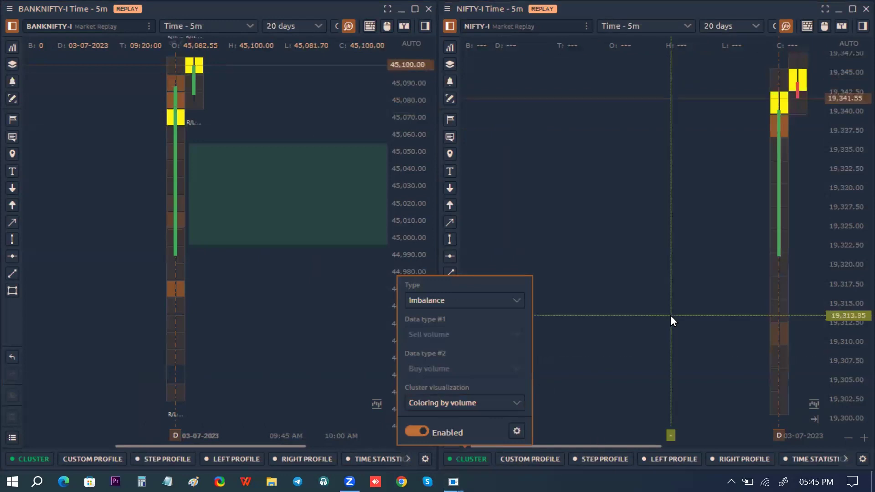
left_click(671, 316)
Rescale the BANKNIFTY-I and NIFTY-I replay charts to compare their clusters, and view NIFTY-I's general Volume Analysis settings.
scroll(415, 214, "down", 3)
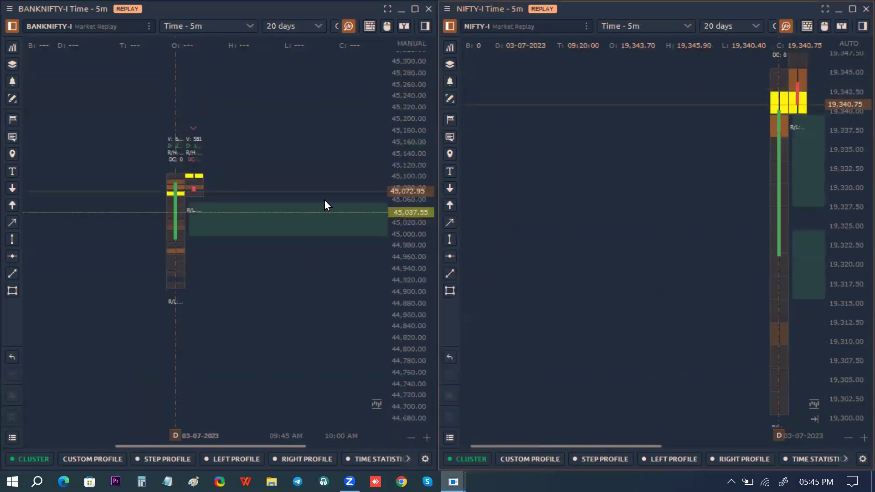
scroll(320, 203, "up", 3)
left_click_drag(698, 192, 595, 210)
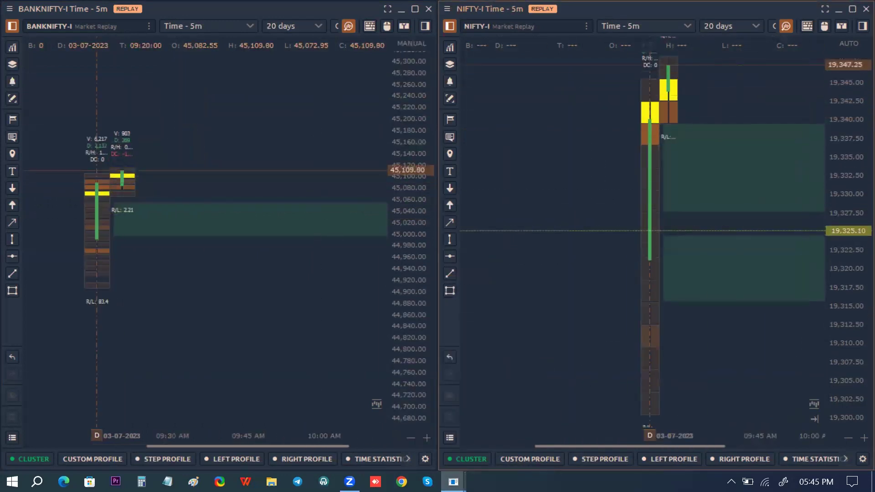
scroll(850, 220, "down", 3)
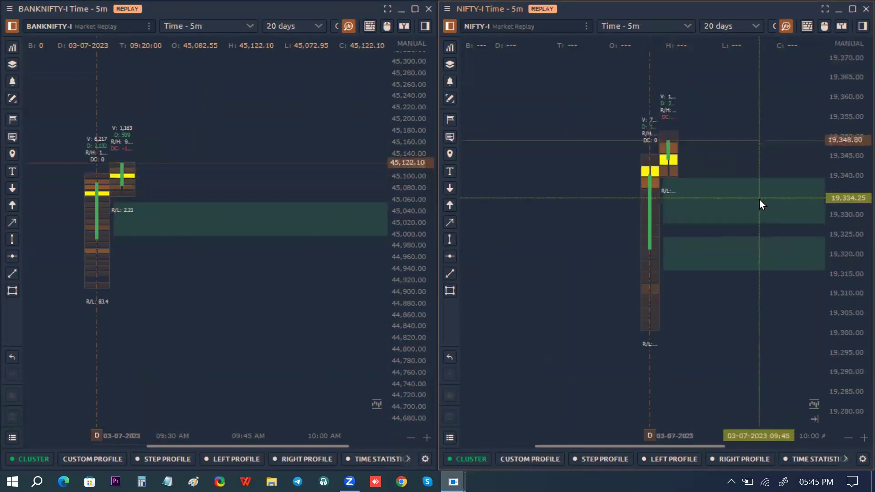
scroll(759, 198, "up", 2)
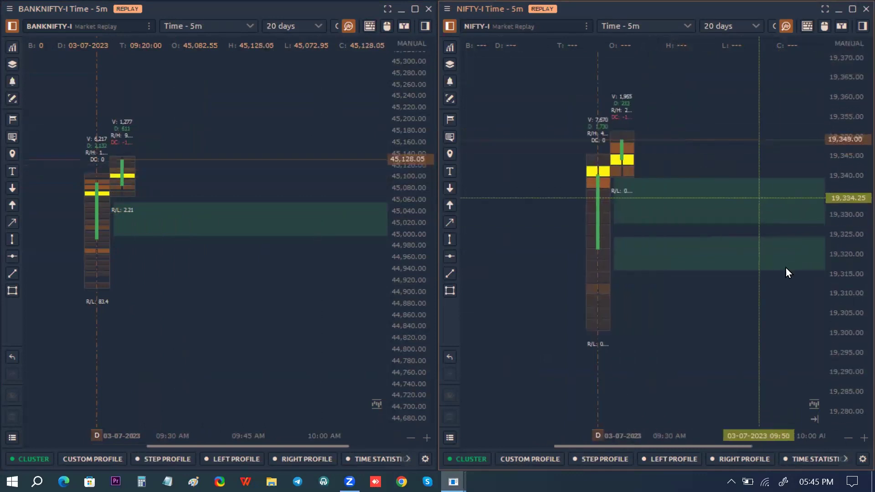
left_click(861, 458)
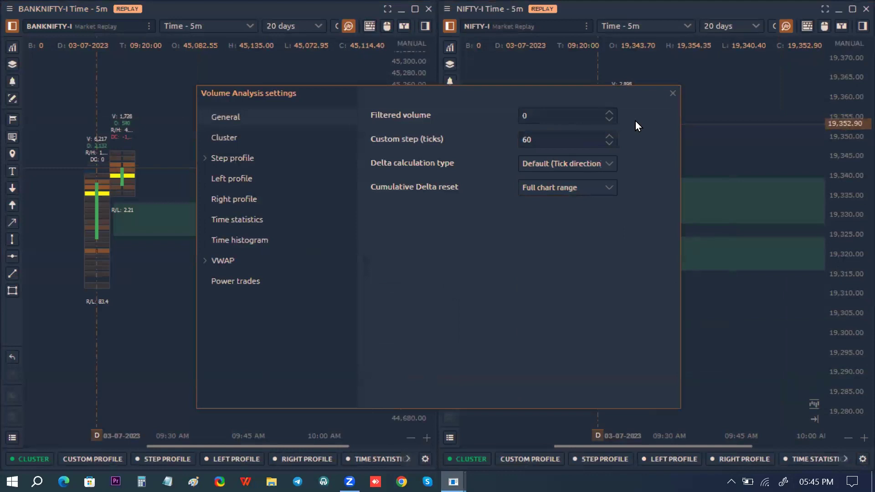
left_click(673, 93)
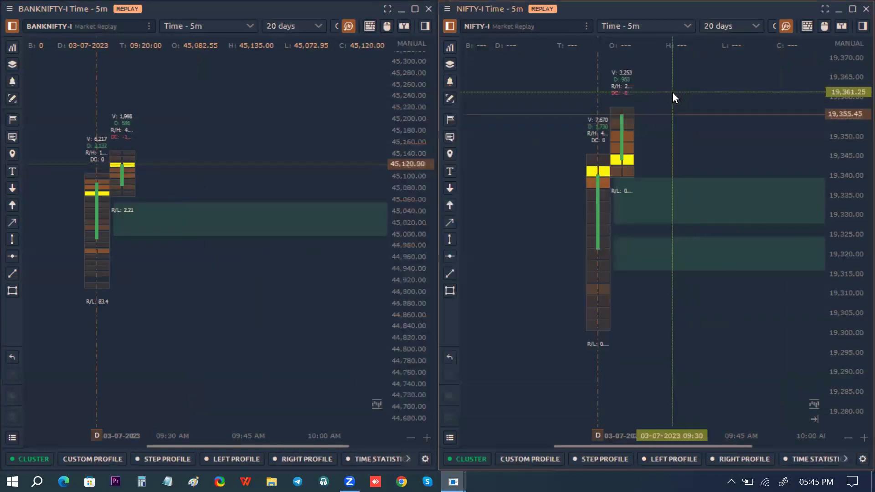
Enlarge the clusters on both replay charts and examine the buy and sell volumes at each price level.
scroll(677, 222, "up", 3)
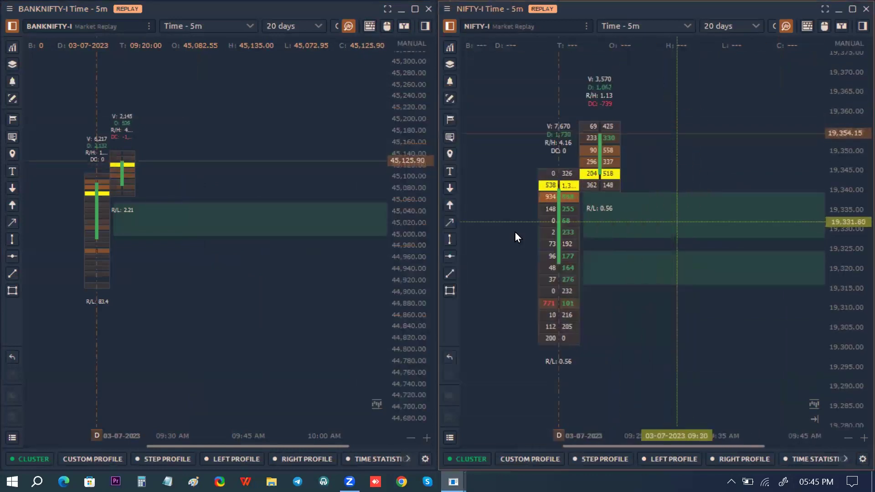
scroll(344, 244, "up", 3)
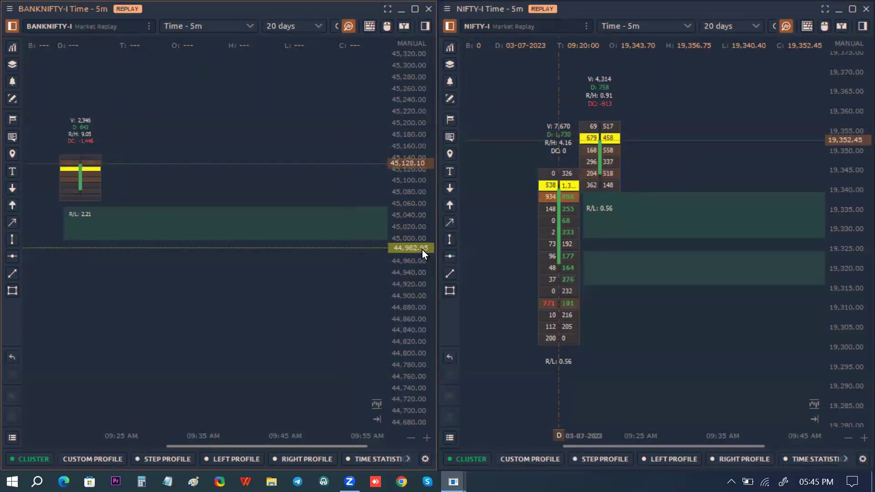
scroll(409, 243, "up", 3)
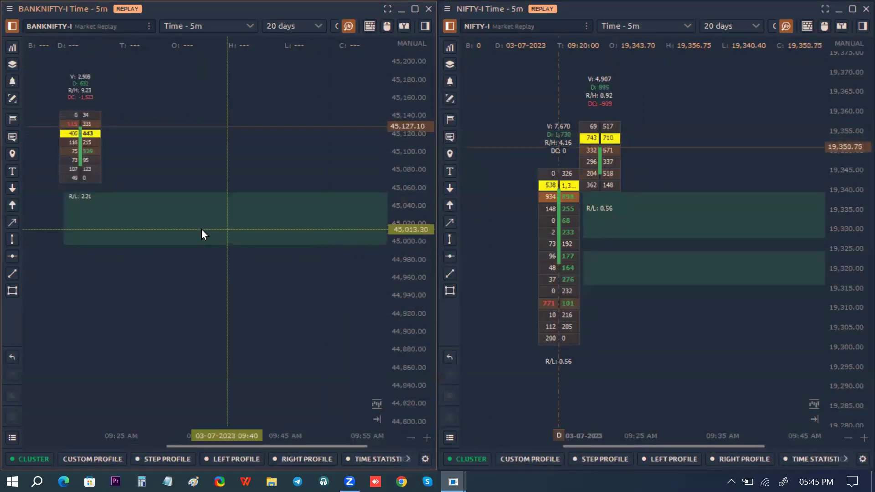
left_click_drag(201, 230, 311, 253)
scroll(311, 253, "up", 1)
left_click_drag(206, 219, 210, 248)
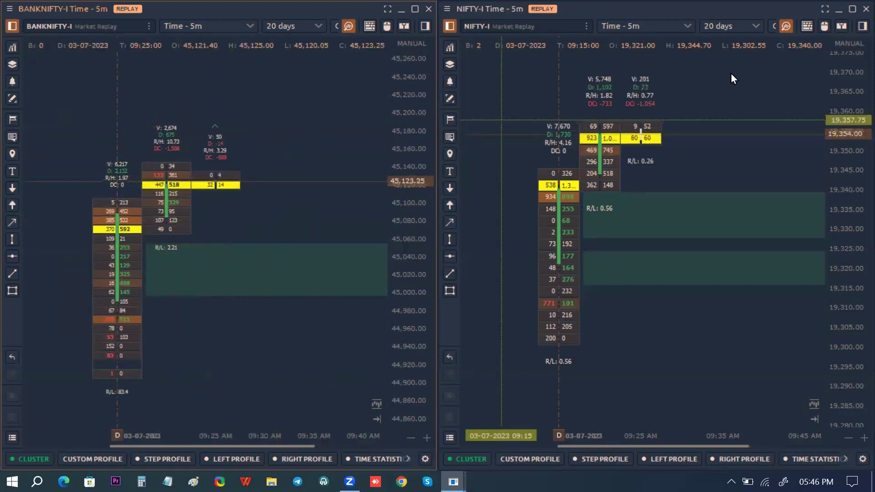
Close the NIFTY-I replay chart, maximize the BANKNIFTY-I chart and turn off its cluster display.
left_click(862, 9)
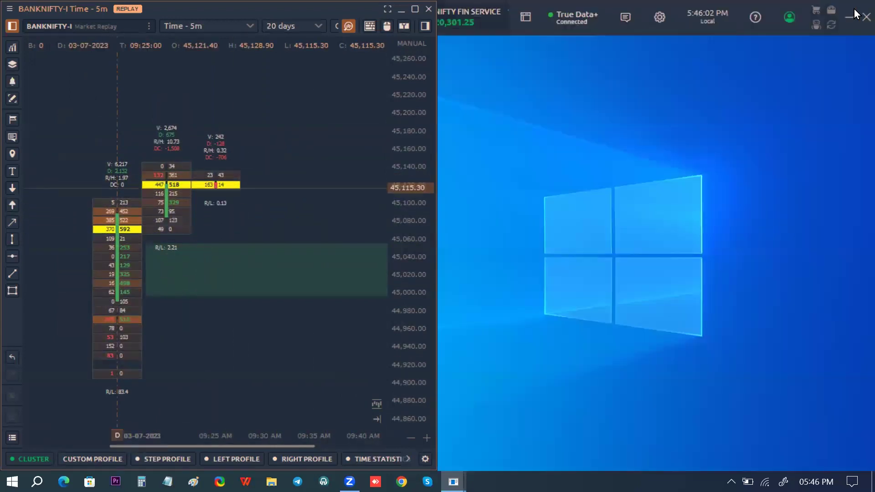
left_click(414, 10)
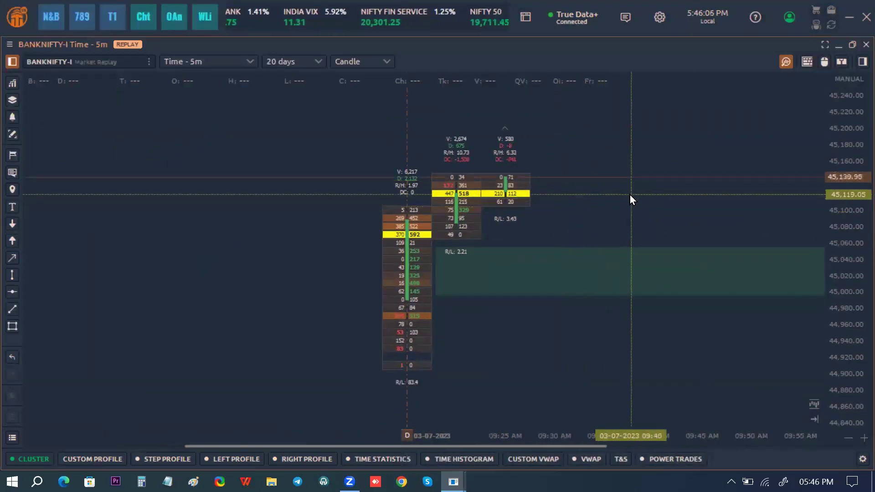
left_click(26, 458)
left_click(16, 427)
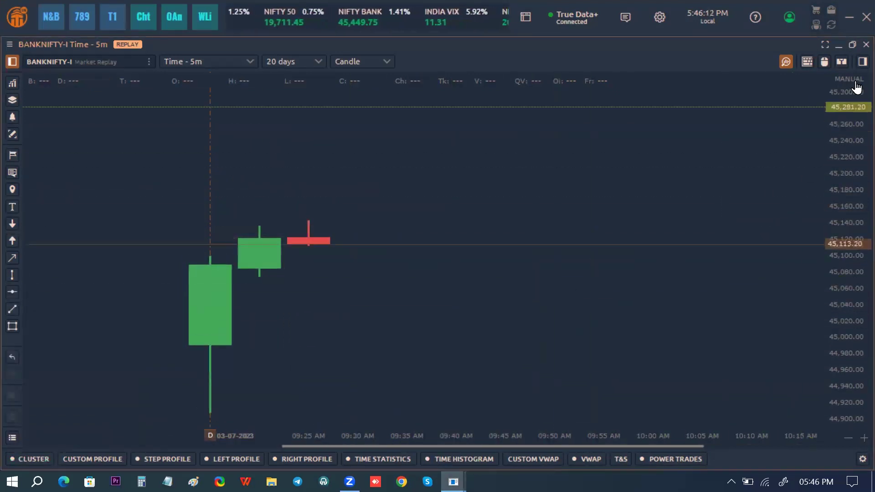
Show order entry on the BANKNIFTY-I replay chart, set the quantity to 12 and send a buy market order.
left_click(862, 61)
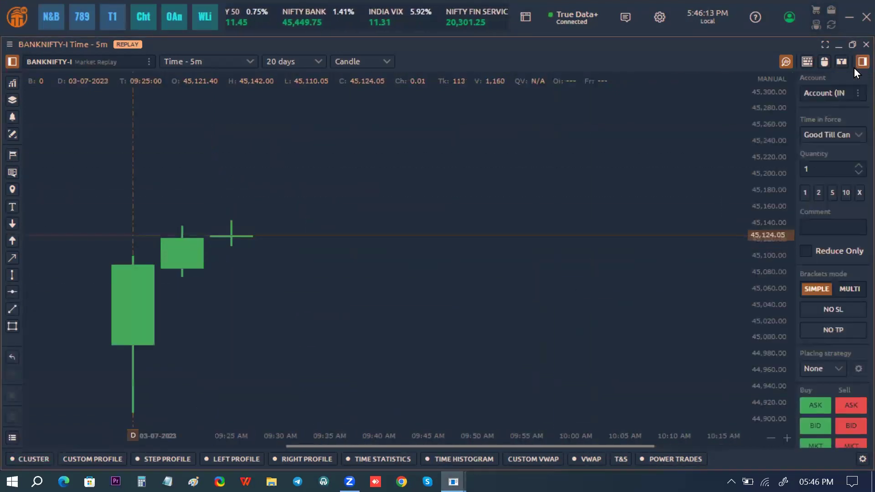
left_click(826, 167)
key("BackSpace")
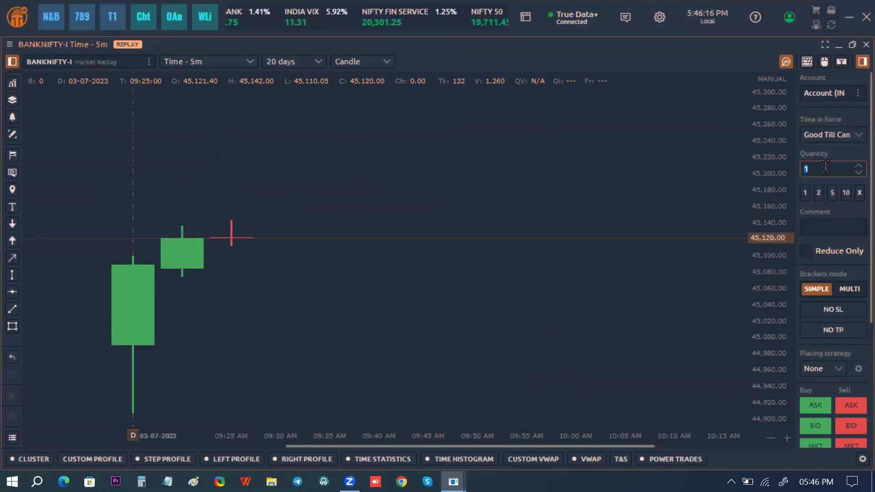
type("1")
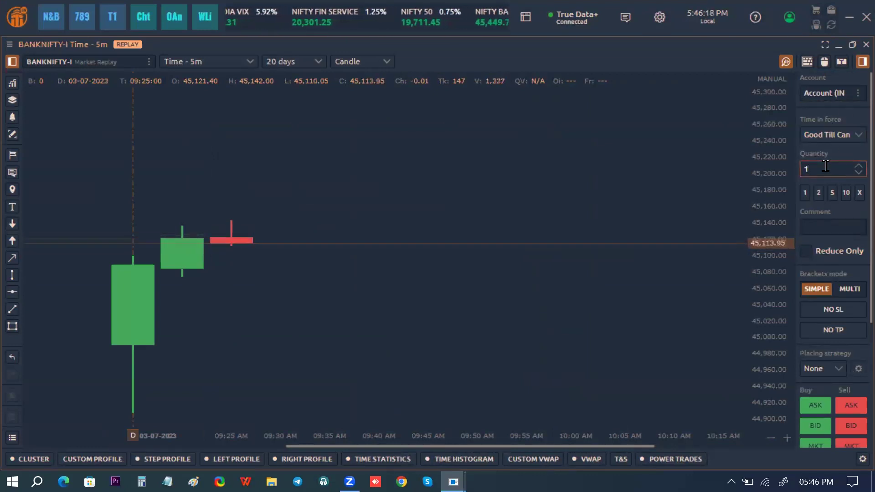
type("2")
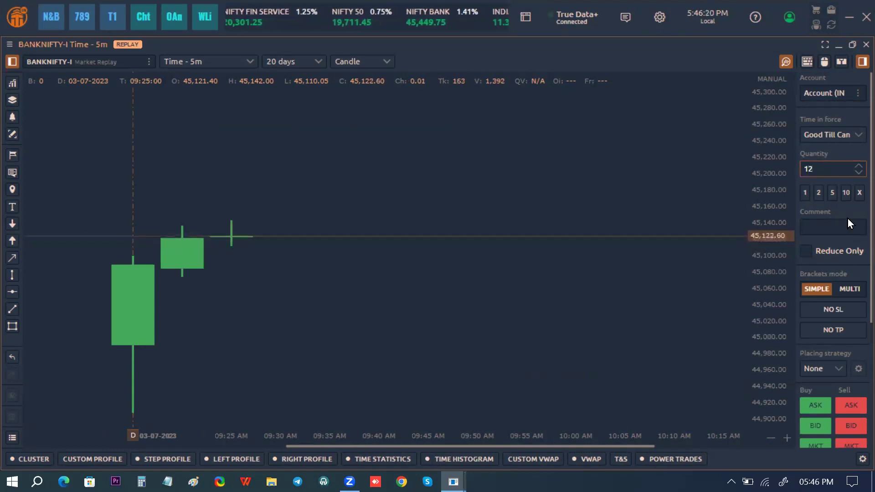
scroll(832, 180, "down", 3)
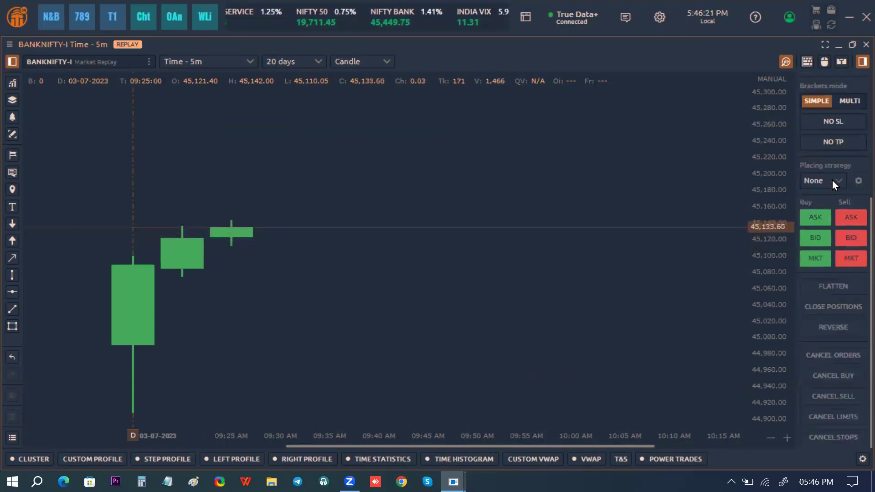
left_click(814, 259)
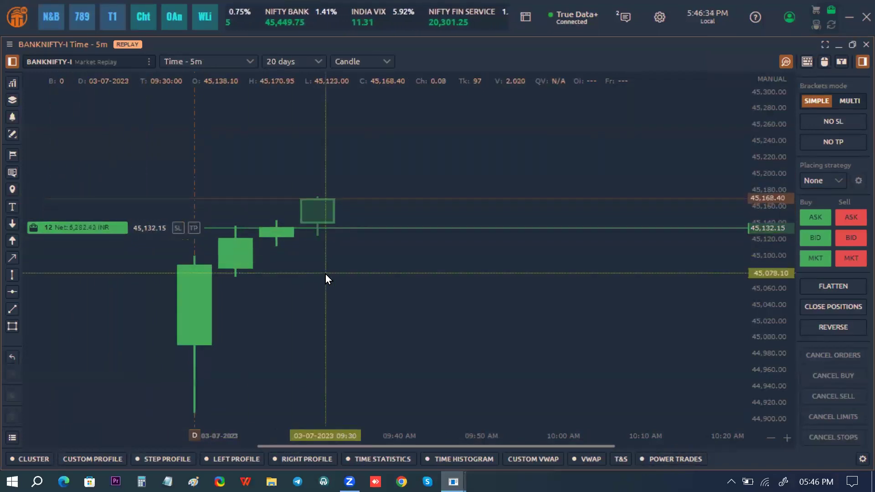
Review the open BANKNIFTY-I position on the replay chart and enable mouse trading with the quantity kept at 12.
scroll(325, 274, "down", 2)
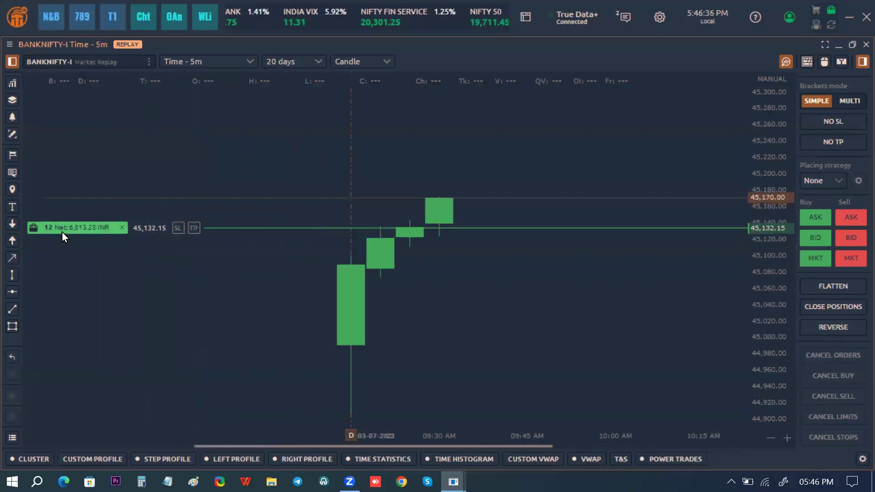
scroll(538, 291, "down", 1)
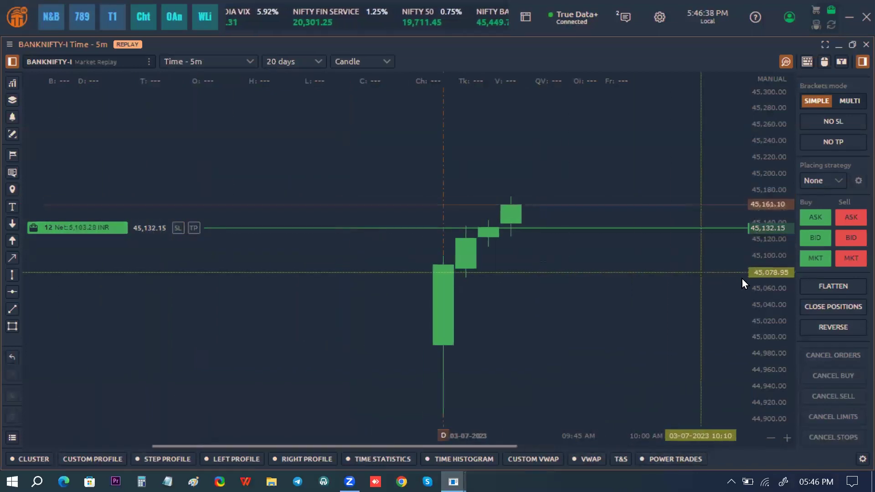
scroll(766, 288, "down", 2)
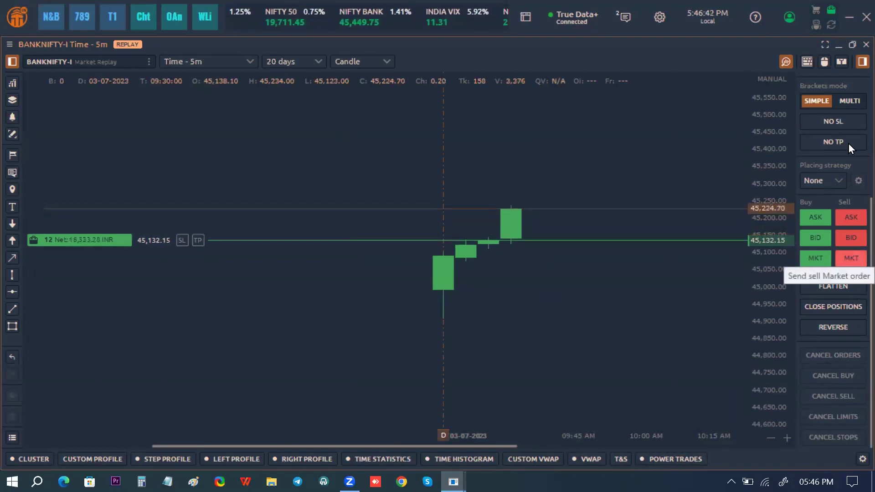
scroll(834, 138, "up", 4)
double_click(833, 169)
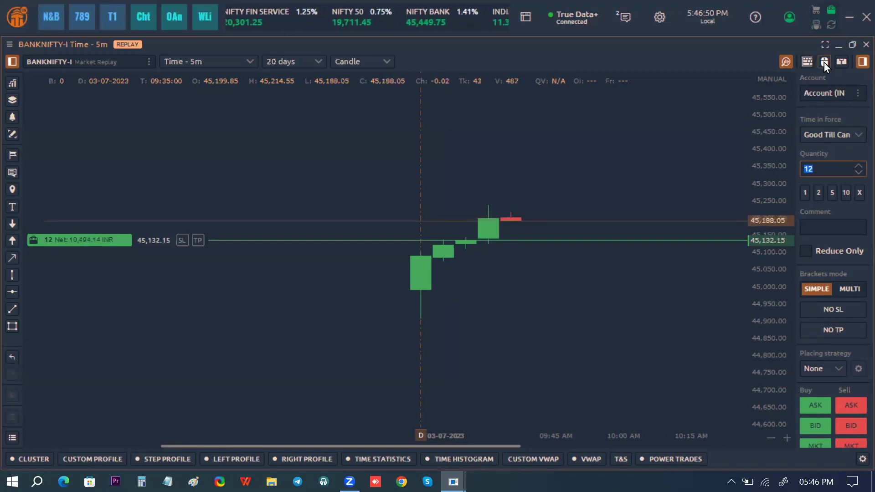
left_click(824, 62)
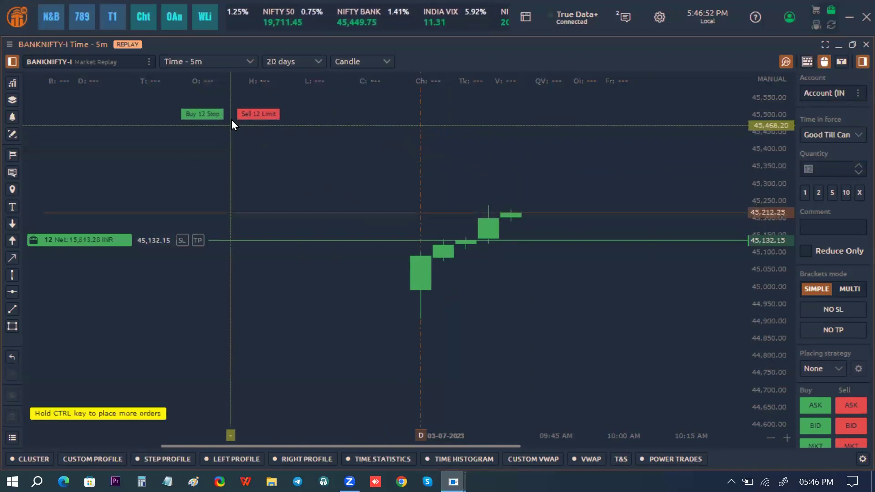